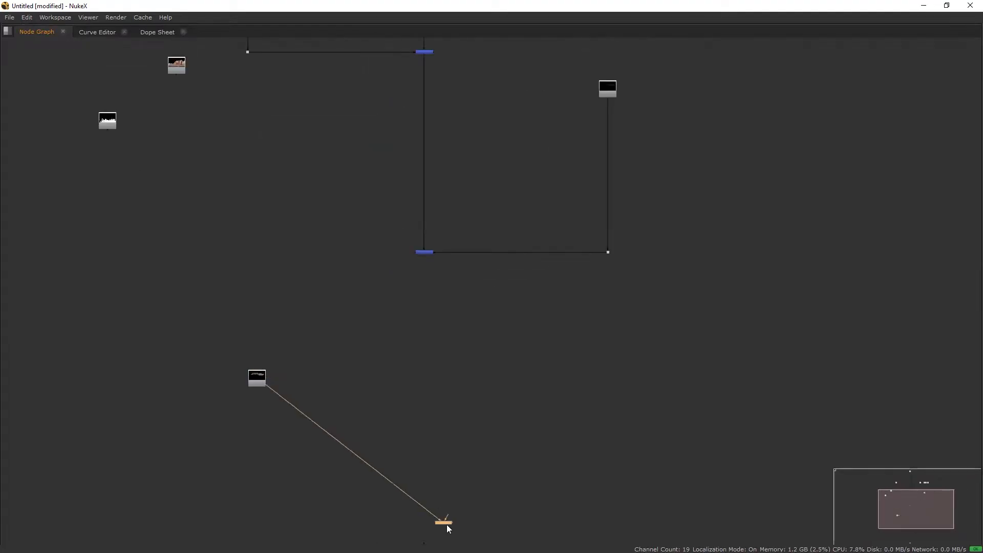
- Route the left render pass's connection into the new merge through an elbow dot and line it up
scroll(455, 460, down, 2)
click(337, 492)
ctrl+drag(374, 455, 315, 503)
shift+drag(314, 404, 305, 404)
scroll(310, 410, up, 2)
key(space)
scroll(257, 349, up, 4)
key(space)
- Add a merge for the next render pass and place an elbow dot beneath that pass
key(m)
key(space)
scroll(569, 426, down, 1)
key(space)
middle_drag(558, 442, 597, 285)
scroll(597, 285, up, 4)
key(period)
drag(643, 247, 646, 403)
- Move the following render pass beside the main chain and add a Merge node for it
scroll(644, 403, down, 4)
scroll(647, 228, down, 3)
drag(646, 317, 234, 477)
scroll(425, 451, down, 4)
scroll(398, 308, up, 5)
key(m)
drag(397, 309, 595, 538)
- Arrange the remaining render passes on either side of the main chain and merge them into it
scroll(385, 474, down, 4)
scroll(571, 292, up, 5)
scroll(565, 321, down, 4)
drag(525, 287, 175, 515)
drag(590, 284, 419, 97)
key(m)
scroll(443, 367, up, 4)
scroll(439, 370, up, 1)
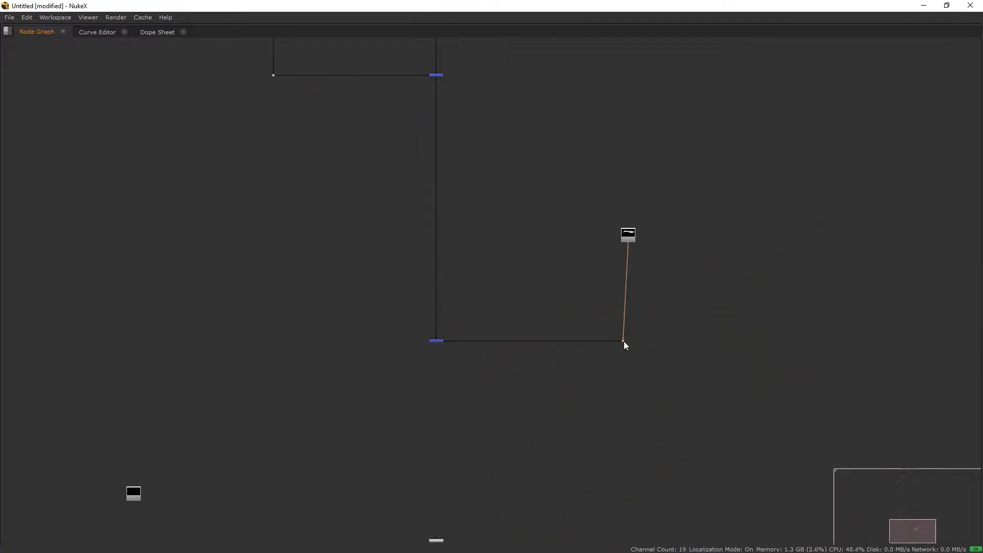
- Set the Merge6 operation to multiply and close all open node properties
key(space)
click(739, 89)
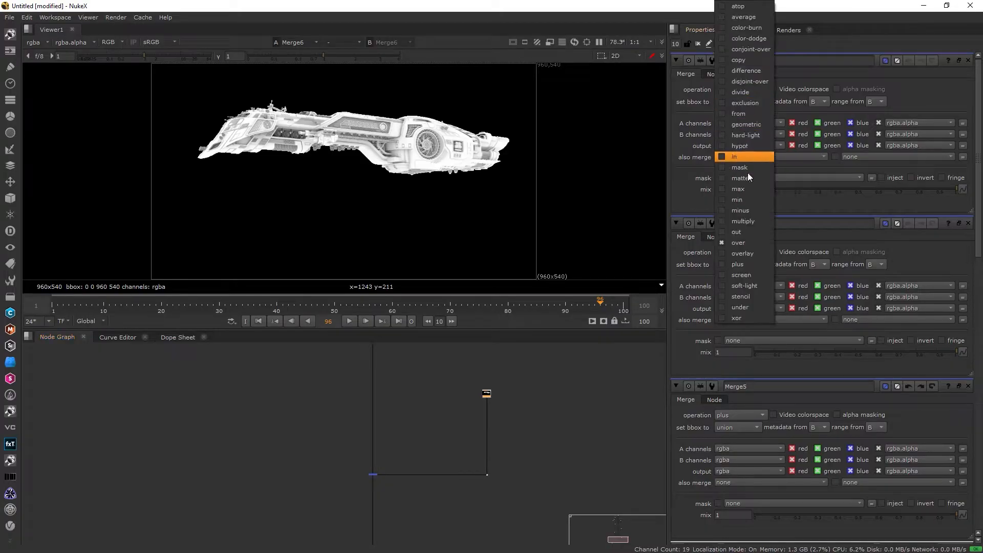
click(749, 222)
click(697, 44)
scroll(381, 481, up, 5)
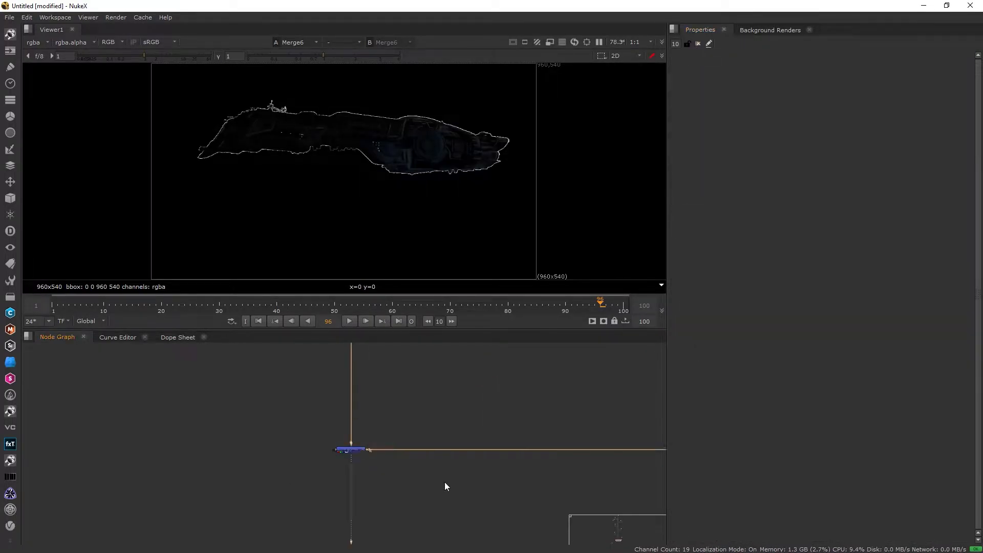
- Add an elbow dot to the left pass's connection into the lowest merge and set the Unpremult node's divide channels to rgb
key(space)
scroll(326, 382, down, 5)
drag(451, 520, 457, 530)
ctrl+drag(387, 456, 321, 527)
key(space)
click(745, 90)
click(721, 128)
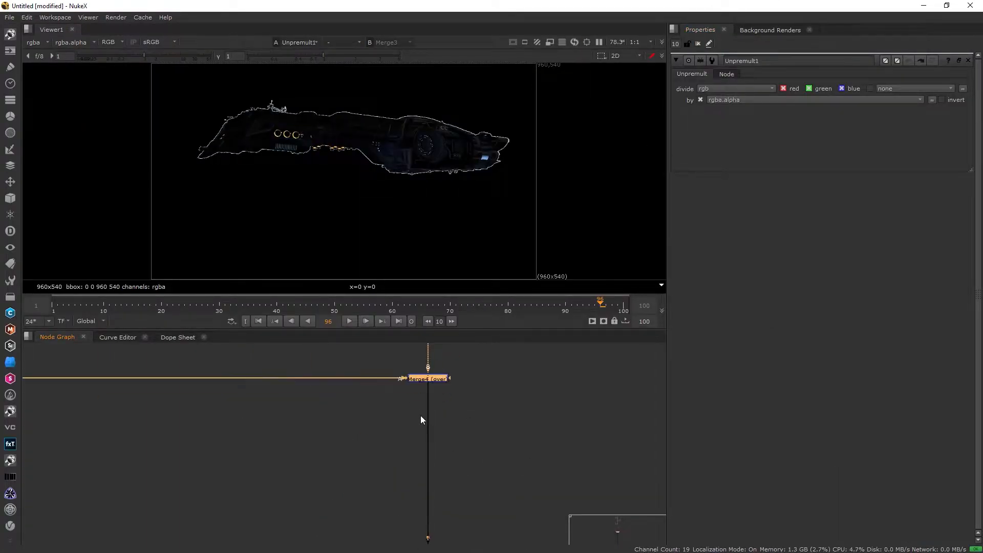
- Set the Merge4 operation to plus
double_click(548, 477)
click(741, 89)
click(745, 264)
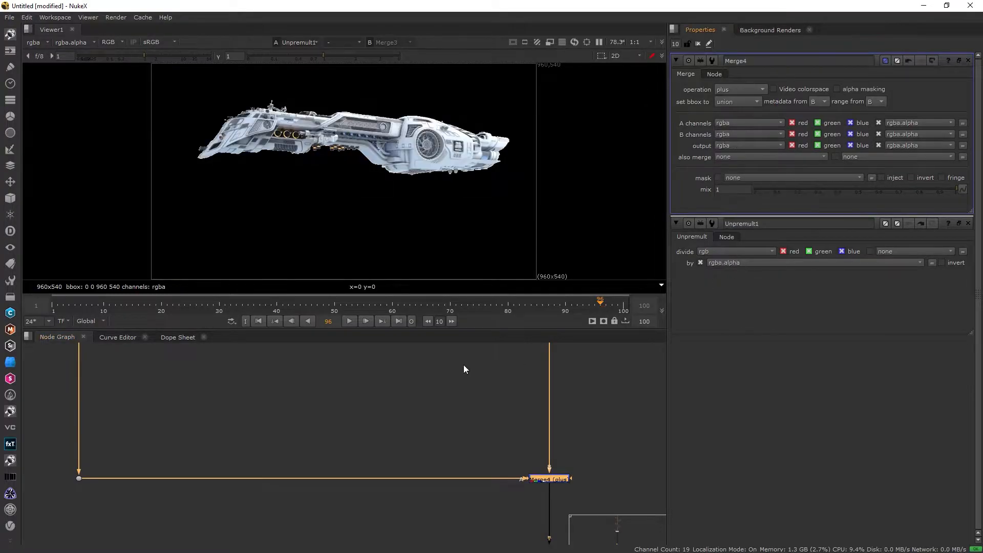
- Examine the node tree of merged render passes from the first pass down to the last merge
key(space)
scroll(380, 361, down, 4)
scroll(374, 348, up, 5)
scroll(358, 256, down, 4)
scroll(445, 338, up, 5)
scroll(556, 422, down, 6)
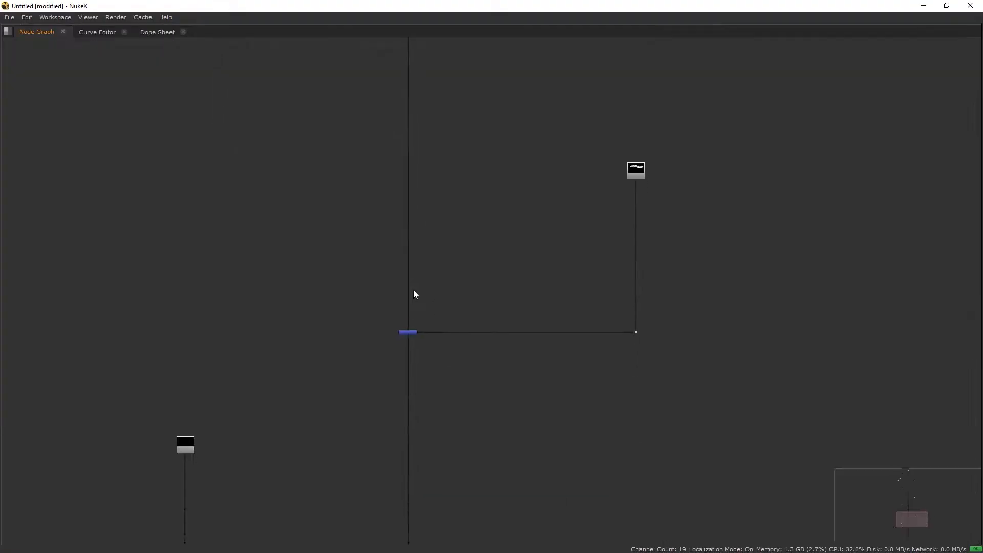
scroll(413, 290, up, 4)
scroll(422, 277, down, 7)
scroll(444, 301, up, 6)
scroll(435, 356, down, 6)
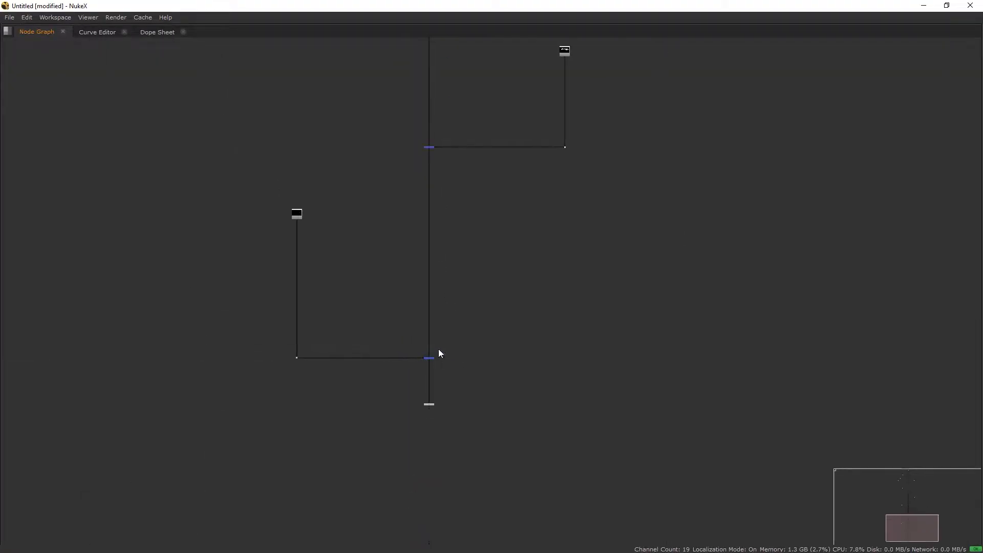
- Add Unpremult, Grade and Premult nodes below the Read4 render pass
key(space)
key(Tab)
text(unp)
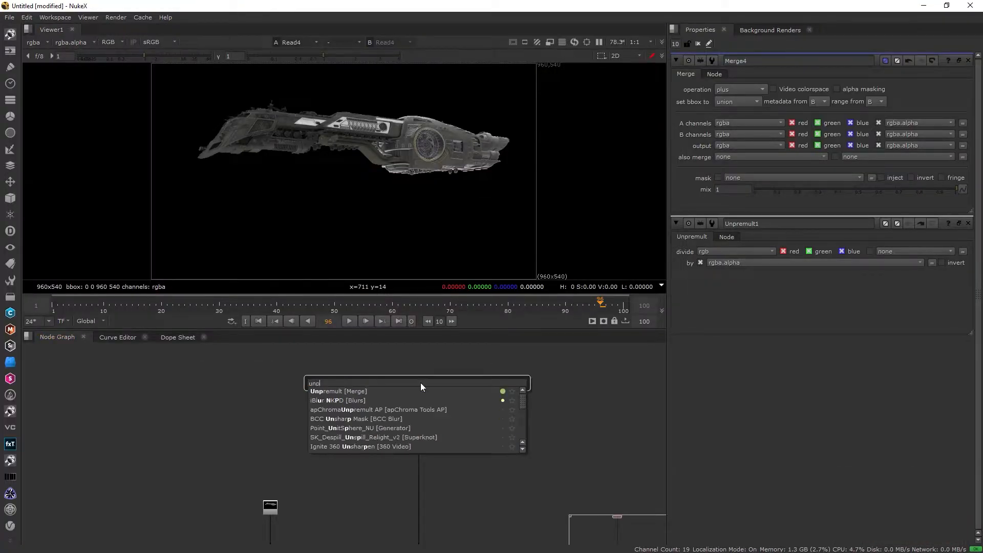
key(Return)
key(g)
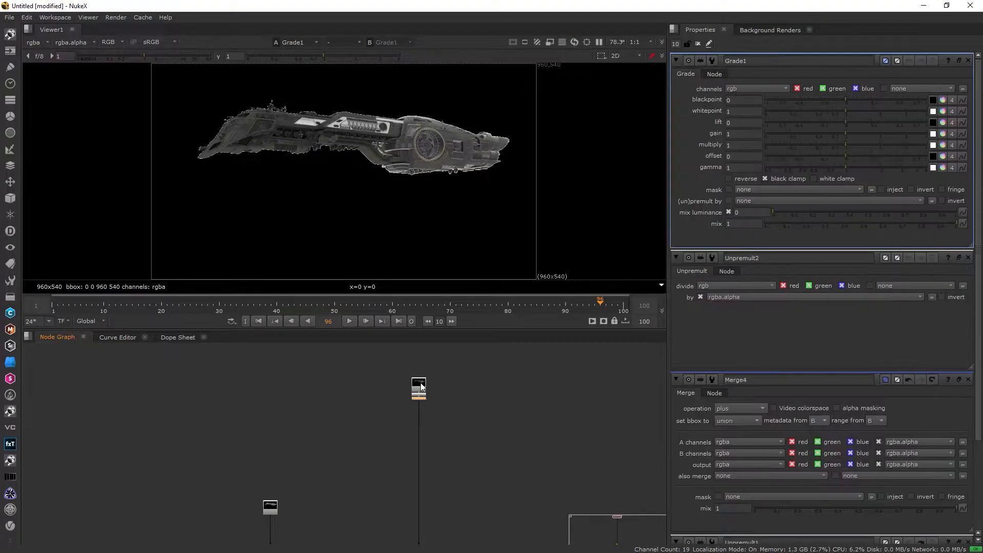
key(Tab)
text(pre)
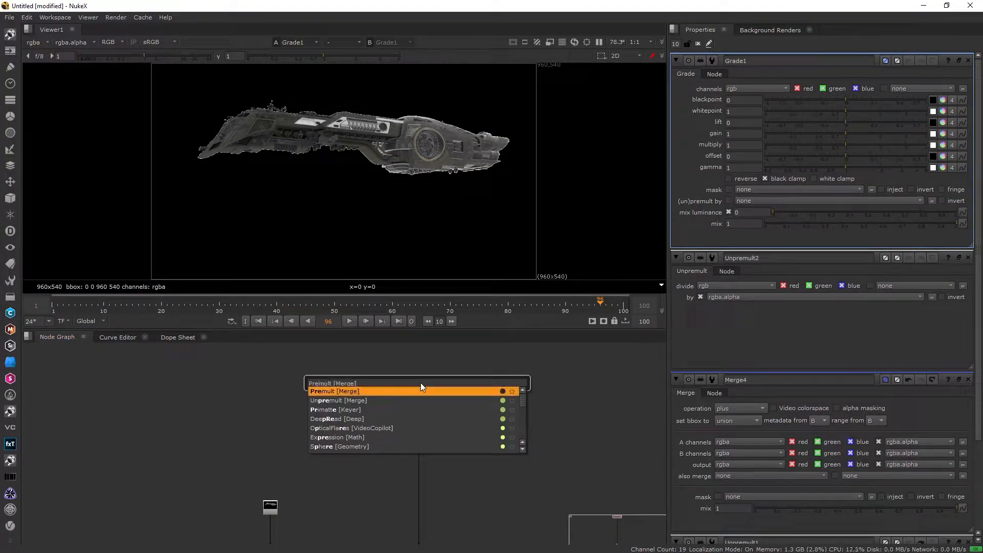
key(Return)
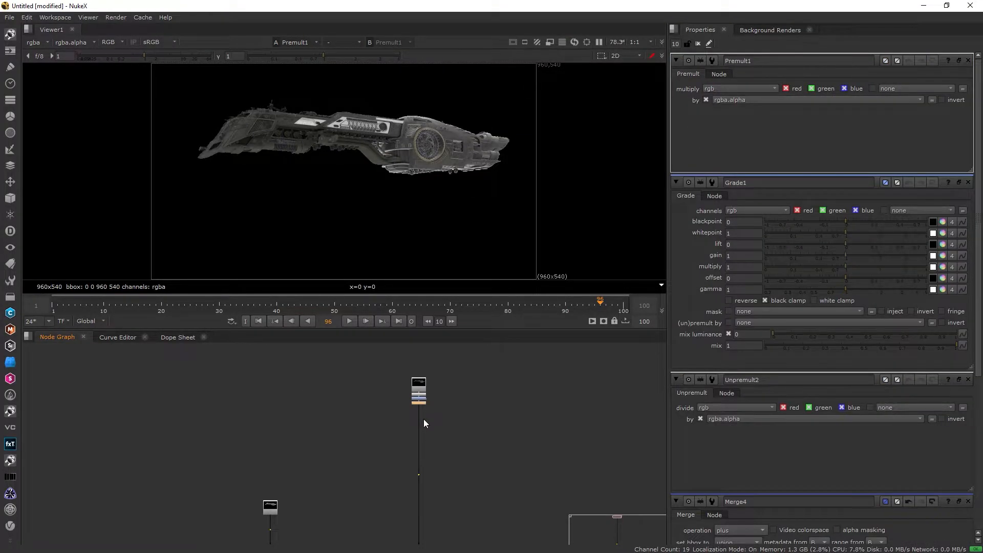
- Undo the Premult, Grade and Unpremult nodes added below the Read4 pass
key(ctrl+z)
key(ctrl+z)
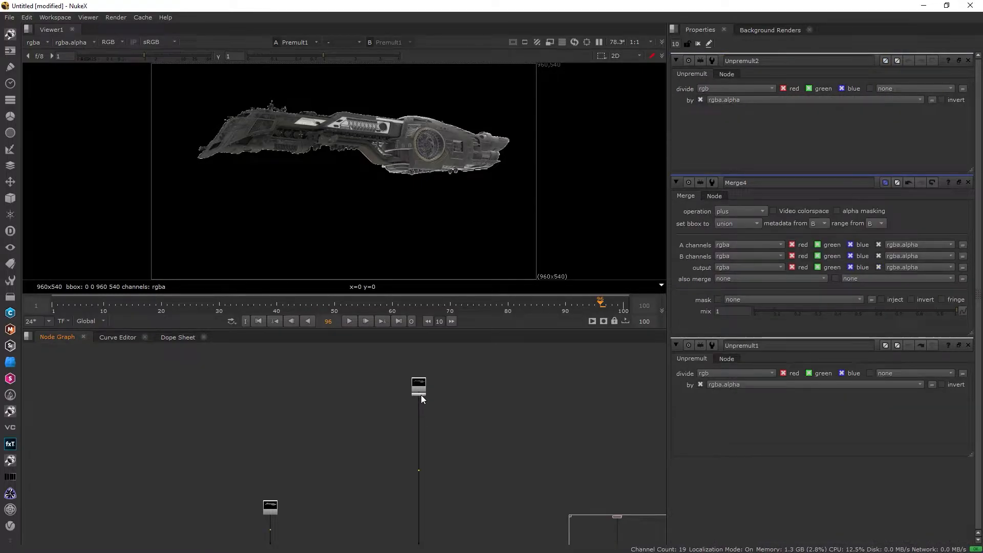
key(ctrl+z)
- Add a ColorCorrect node below the Read4 pass and set its (un)premult by option to rgba.alpha
key(c)
drag(418, 414, 419, 453)
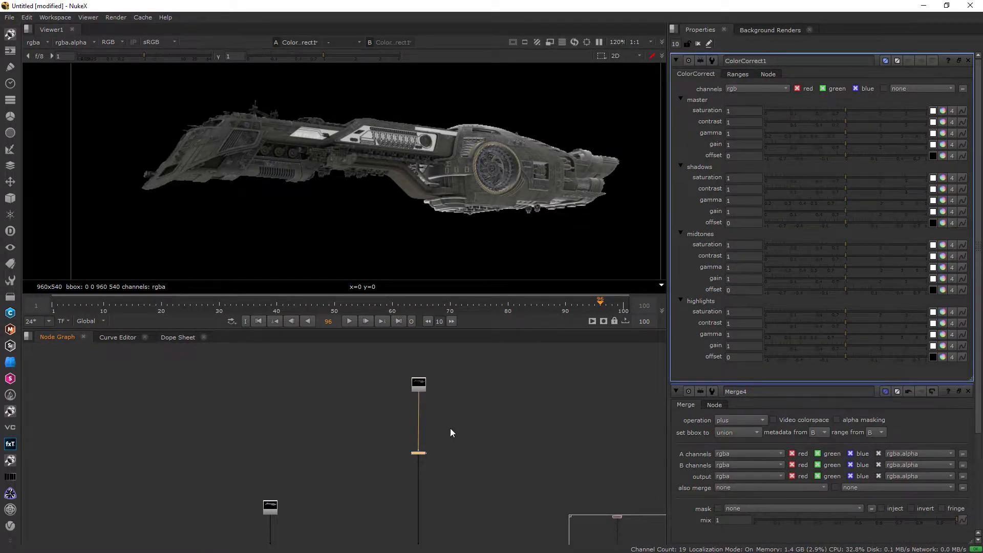
click(737, 75)
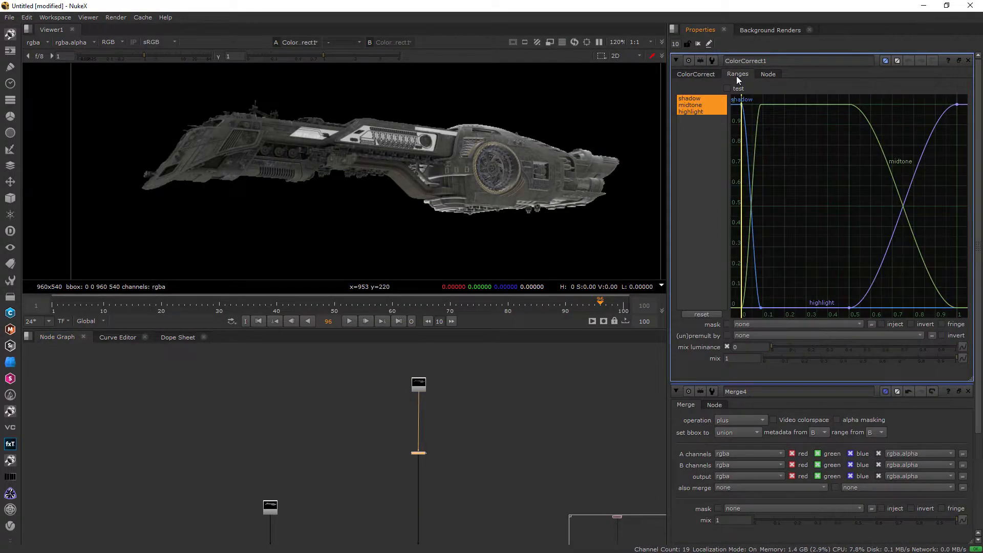
click(745, 337)
click(750, 391)
click(705, 74)
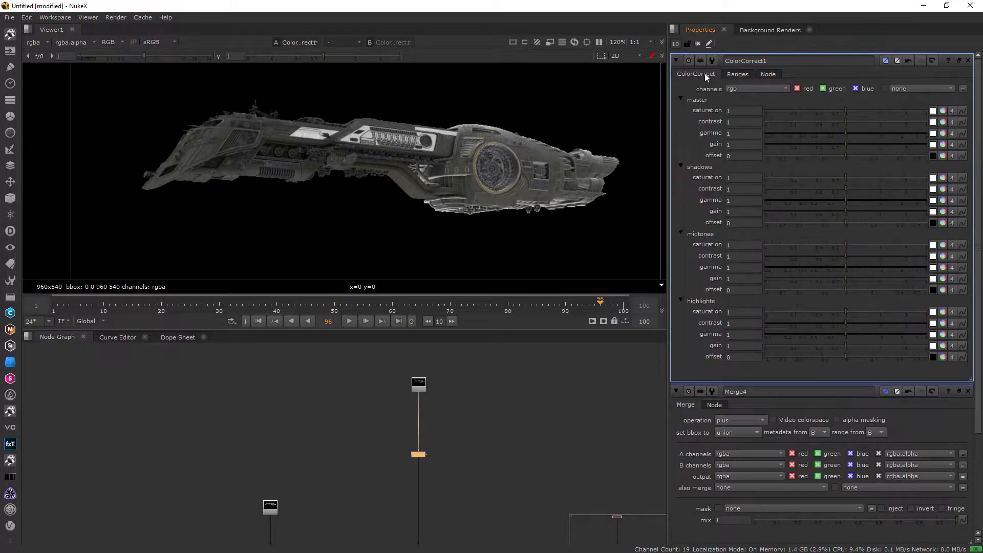
- Set the ColorCorrect's master contrast to 1.2, gamma to 0.97 and gain to 1.08, then fine-tune the shadows gamma against the combined result
mouse_move(848, 121)
mouse_down()
mouse_move(860, 122)
mouse_move(840, 131)
mouse_move(849, 140)
mouse_up()
click(479, 512)
key(1)
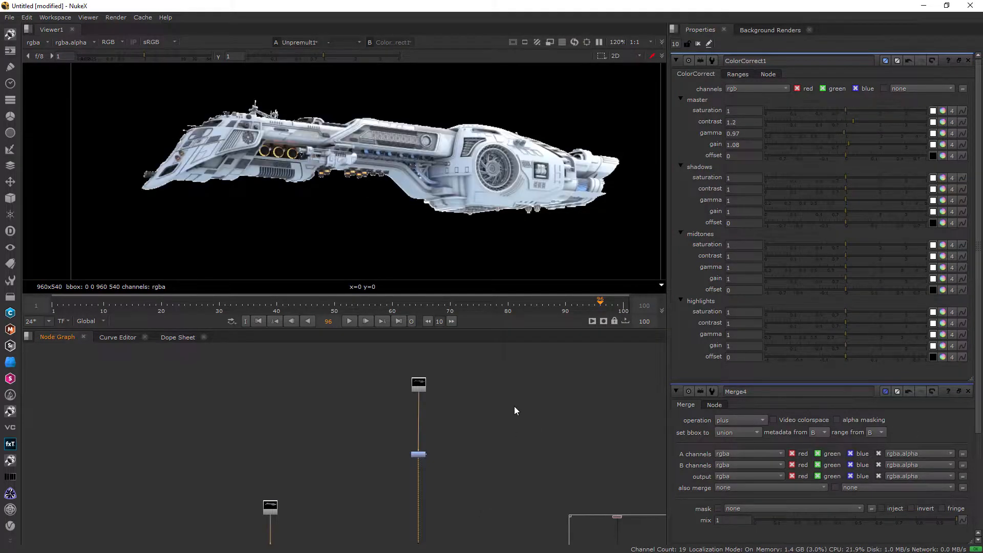
drag(378, 425, 465, 478)
key(1)
click(462, 460)
drag(847, 201, 845, 202)
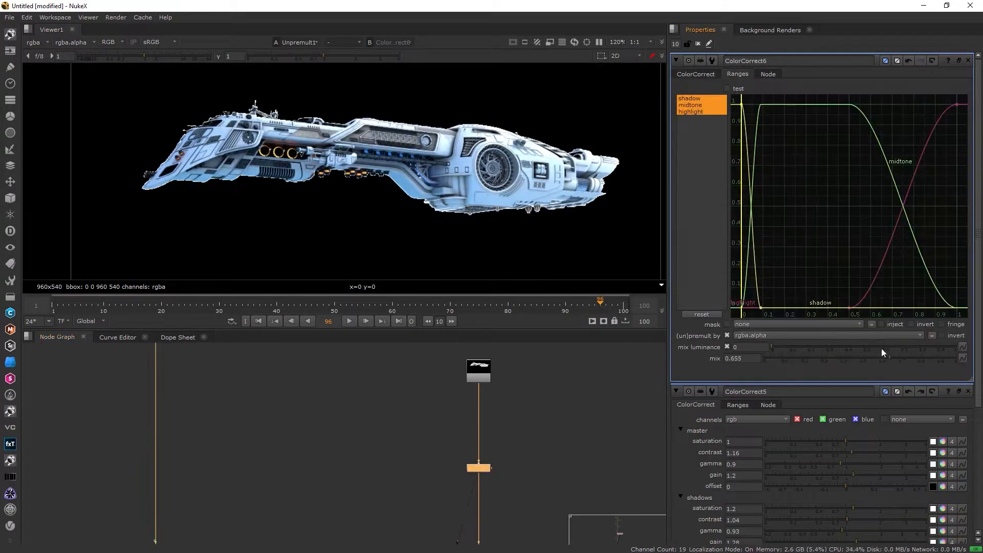
- Close all open node properties and bring up the emission pass (Read7)
click(698, 44)
click(569, 422)
key(space)
scroll(570, 450, down, 5)
middle_drag(571, 449, 566, 185)
scroll(295, 414, up, 3)
key(space)
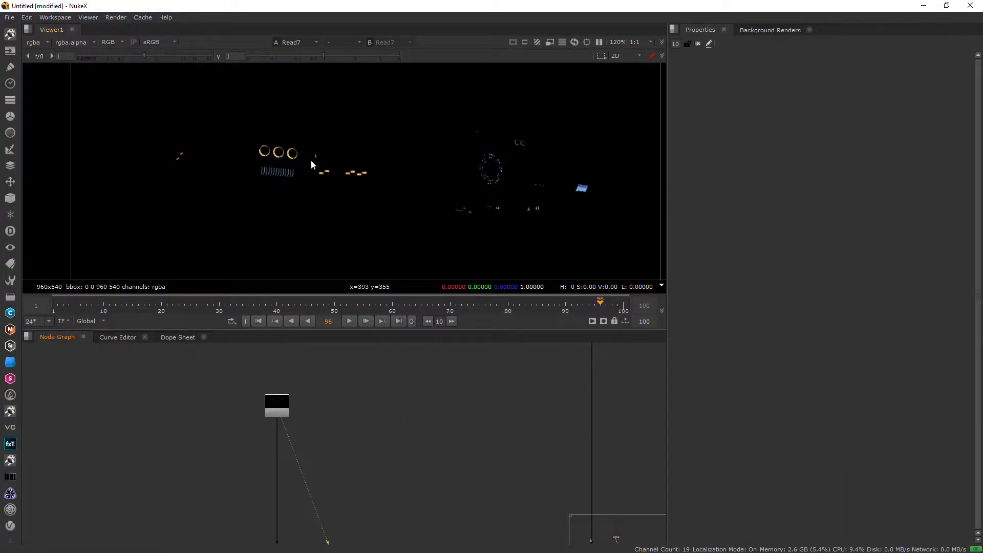
- Add a bm_OpticalGlow node below the emission pass
scroll(346, 463, down, 2)
middle_drag(337, 461, 384, 411)
scroll(364, 408, up, 2)
key(Tab)
key(Return)
text(glow)
key(Down)
key(Down)
key(Down)
key(Return)
- Set the optical glow's size to 318, aspect to 2, gamma to 1.2 and saturation to 1.36
drag(806, 156, 830, 168)
click(943, 166)
scroll(276, 153, up, 5)
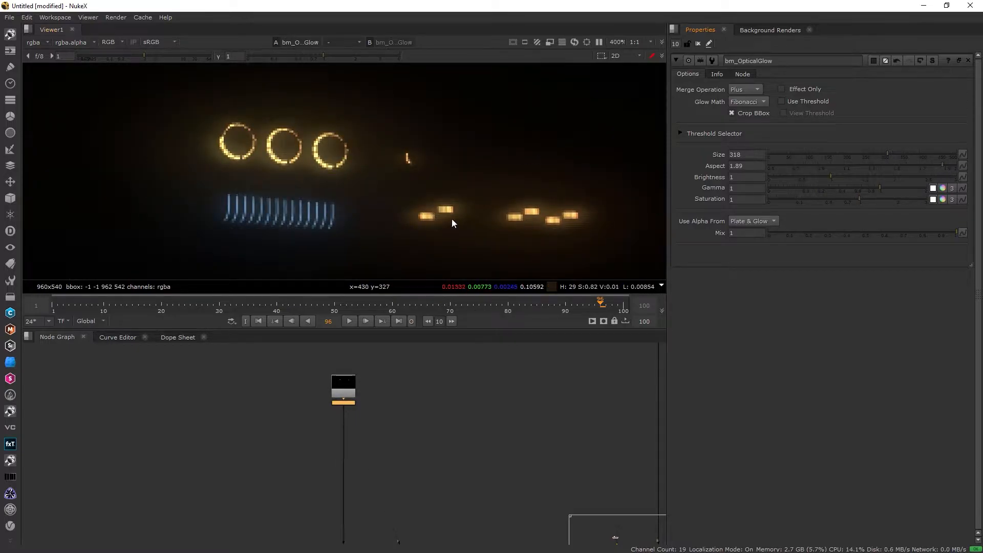
drag(902, 165, 957, 165)
scroll(498, 204, down, 5)
middle_drag(497, 204, 373, 186)
click(890, 188)
click(875, 199)
- Move the glow node away from the emission pass and add a Glint node spaced below it
drag(348, 403, 349, 440)
key(Tab)
text(g;)
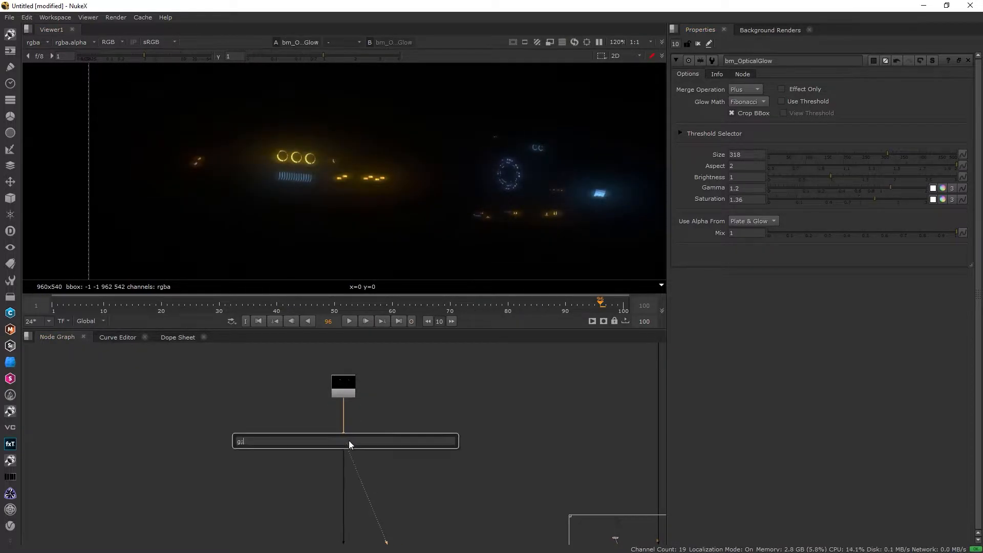
key(BackSpace)
text(lint)
key(Down)
key(Return)
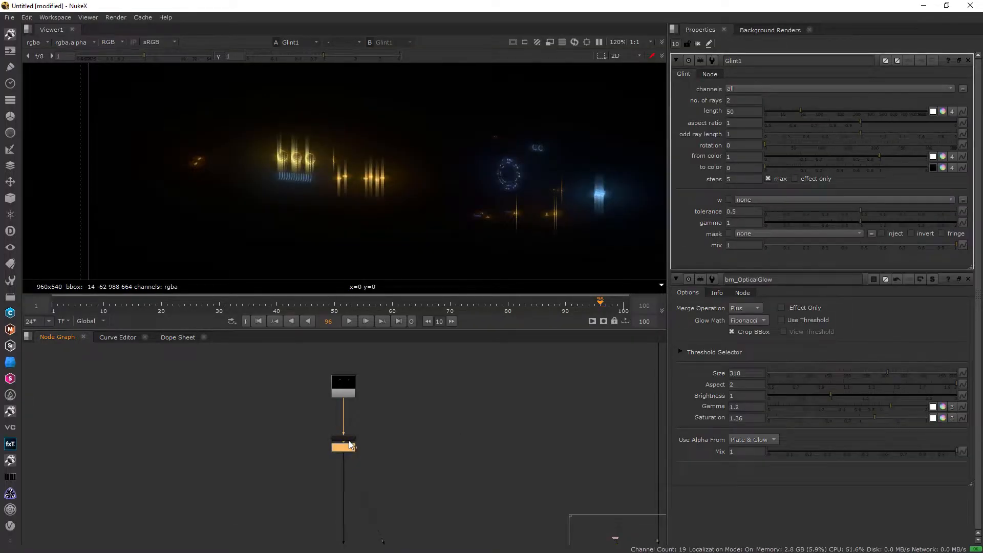
drag(349, 453, 342, 482)
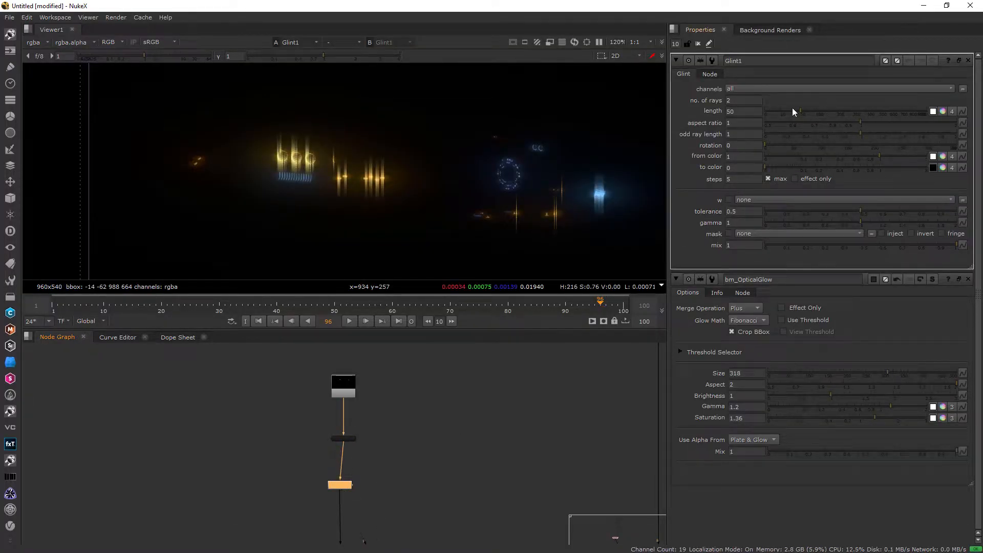
- Set the Glint's rotation to 90, length to 145, odd ray length to 0.95 and steps to 40
click(740, 147)
text(90)
key(Return)
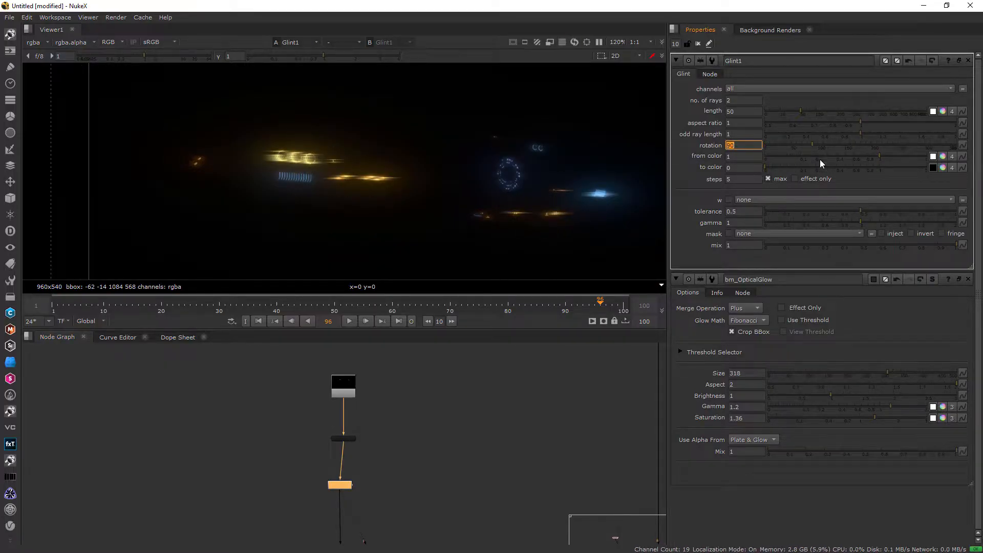
drag(801, 110, 820, 112)
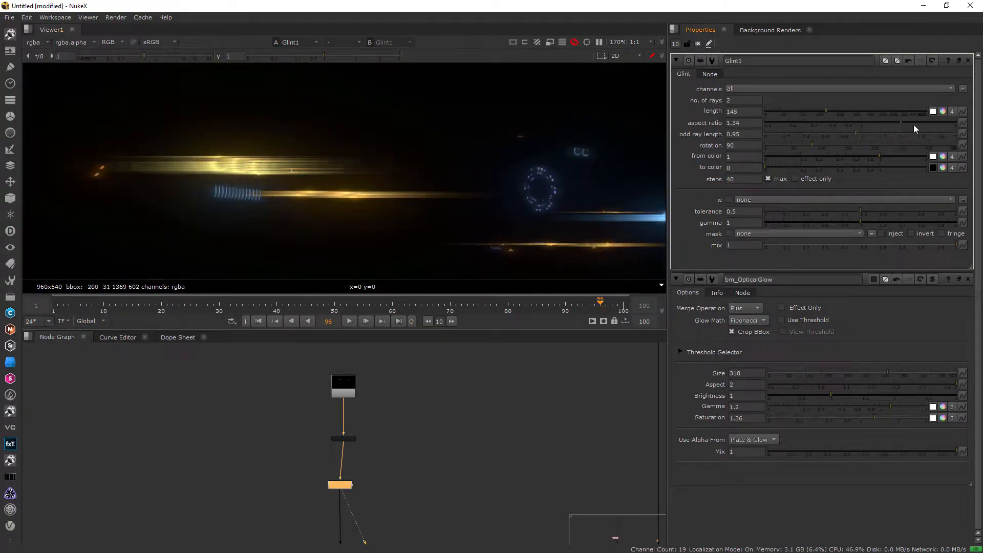
- Set the Glint's aspect ratio to 1, tolerance to 0.39 and gamma to 1.19
mouse_move(914, 124)
mouse_down()
mouse_move(938, 124)
mouse_move(910, 129)
mouse_up()
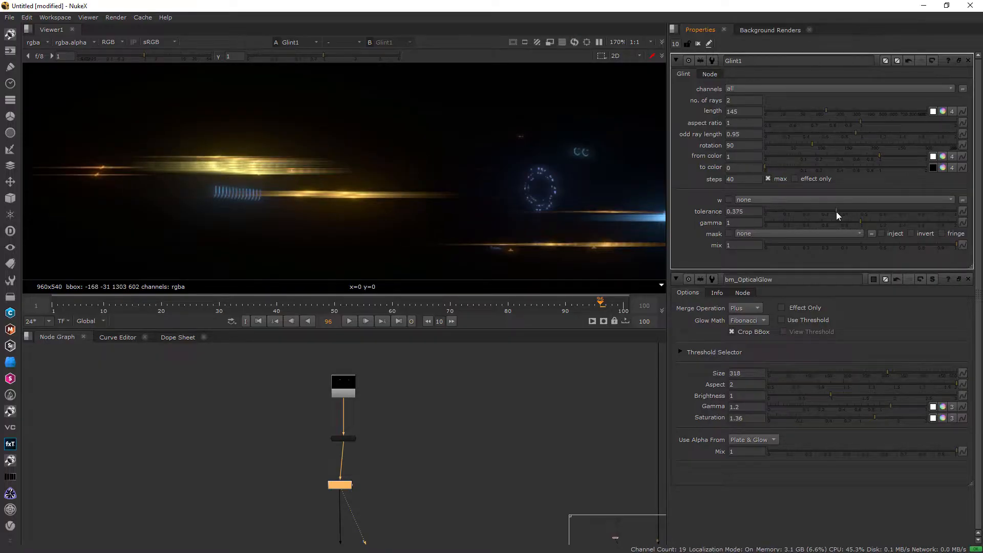
drag(837, 211, 840, 212)
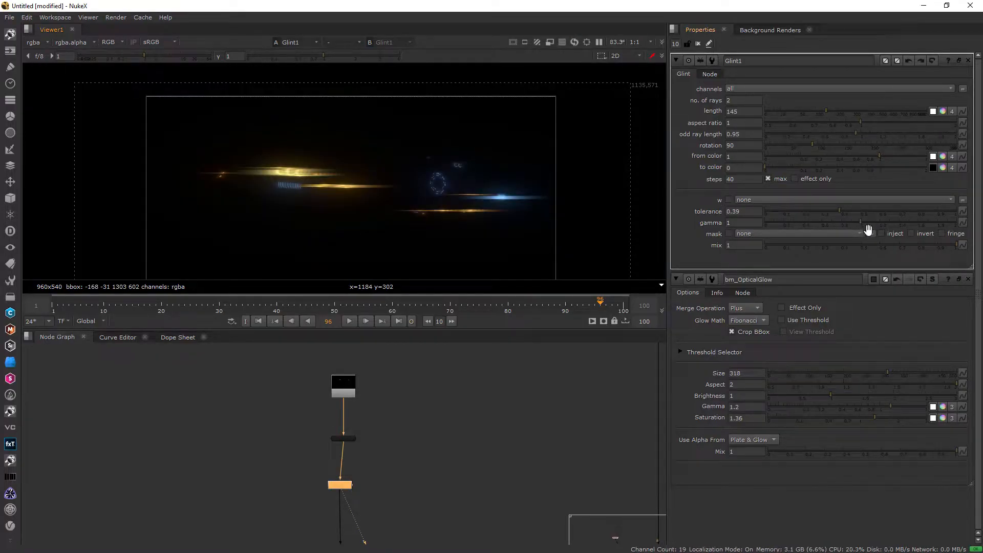
drag(861, 223, 881, 226)
- Move the Glint node into a side branch off the glow with an elbow dot and make it output the effect only
mouse_move(344, 487)
mouse_down()
mouse_move(392, 485)
mouse_move(381, 494)
mouse_move(452, 474)
mouse_up()
ctrl+click(352, 489)
mouse_move(401, 444)
ctrl+mouse_down()
mouse_move(422, 419)
mouse_move(454, 417)
ctrl+mouse_up()
click(817, 180)
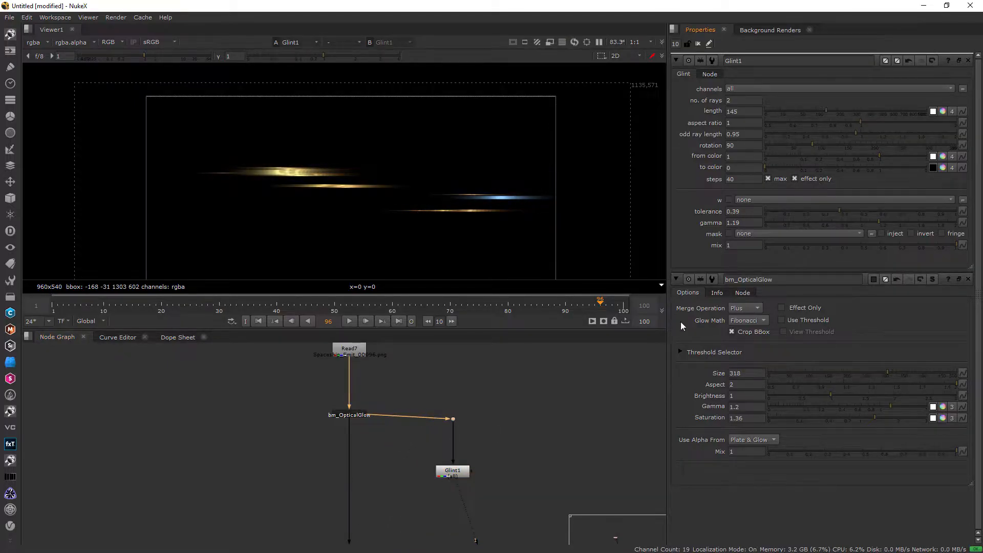
- Merge the glint branch back over the glow with a plus Merge, routed through an elbow dot
middle_drag(449, 443, 471, 376)
click(483, 428)
key(m)
drag(524, 425, 374, 509)
ctrl+drag(433, 469, 476, 509)
- Compare the glint merge disabled and enabled, then blur the glint branch with a size of 2.7
click(374, 509)
key(d)
key(d)
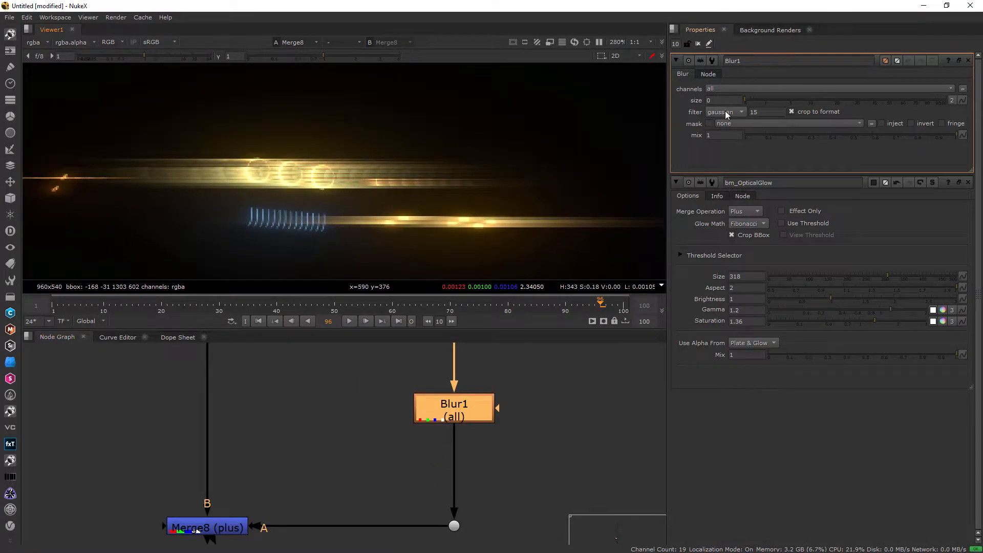
drag(749, 97, 782, 94)
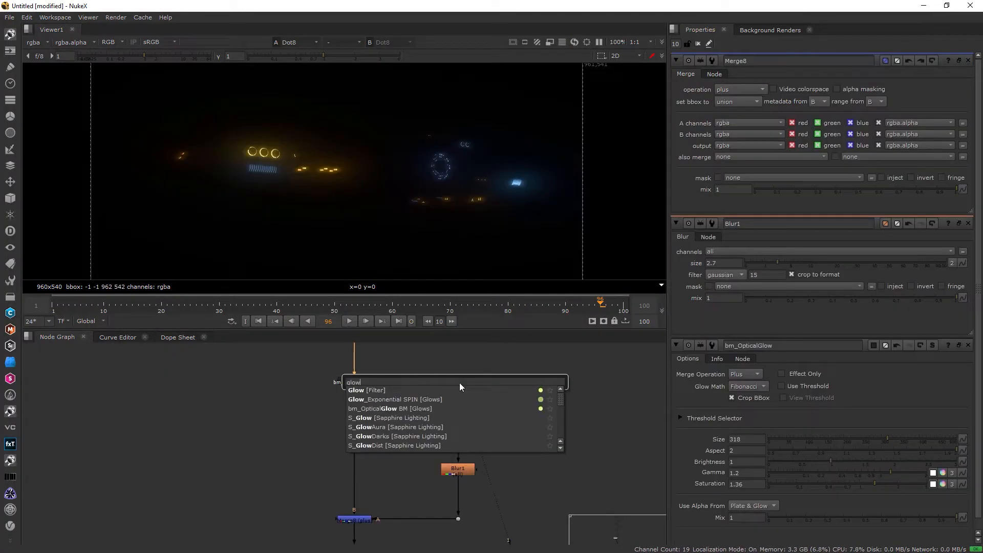
- Try a second glow on the glint branch with higher brightness and lower gamma
click(459, 382)
drag(836, 177, 957, 176)
mouse_move(781, 154)
mouse_down()
mouse_move(769, 154)
mouse_move(784, 153)
mouse_up()
drag(880, 187, 852, 187)
drag(860, 198, 863, 198)
mouse_move(831, 166)
mouse_down()
mouse_move(841, 167)
mouse_move(841, 192)
mouse_move(854, 187)
mouse_move(831, 177)
mouse_move(870, 188)
mouse_move(835, 199)
mouse_move(862, 199)
mouse_move(818, 177)
mouse_move(832, 177)
mouse_up()
key(ctrl+z)
- Undo the extra glow and view the blurred glints and the glint merge
click(462, 468)
key(1)
key(ctrl+z)
click(351, 518)
key(1)
click(384, 533)
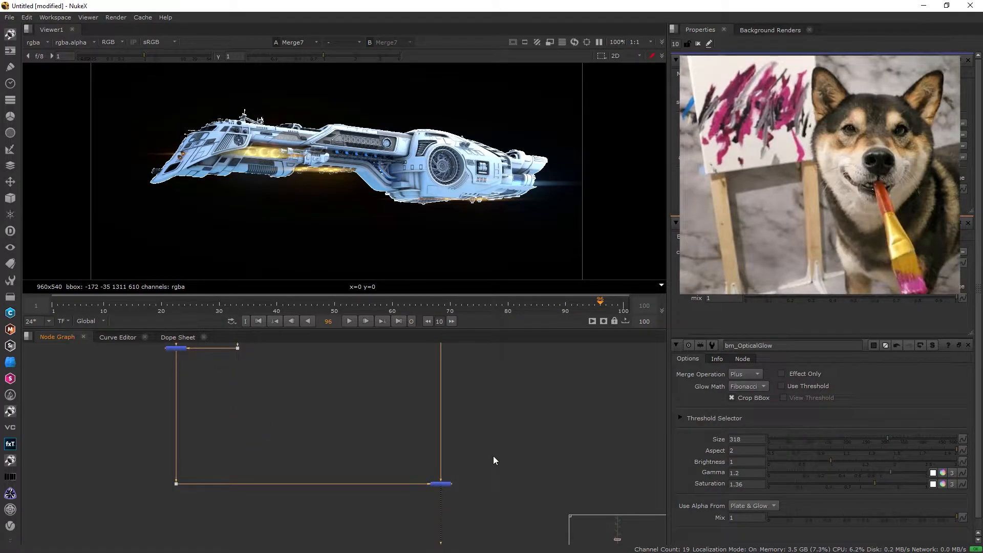
- Insert an Unpremult node between the merge in the main chain and the ColorCorrect node below it
click(168, 417)
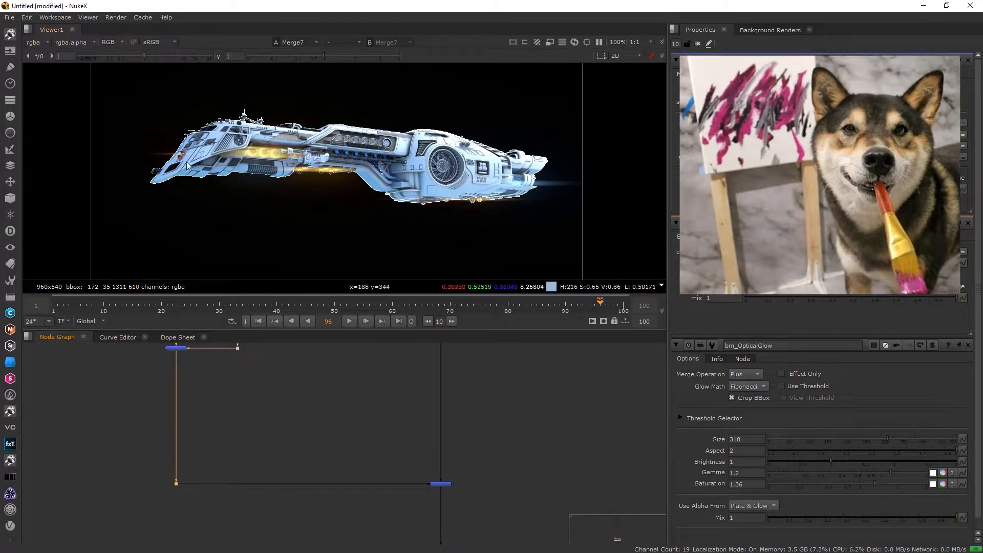
scroll(306, 143, up, 1)
drag(401, 438, 512, 488)
click(488, 447)
key(Tab)
text(expo)
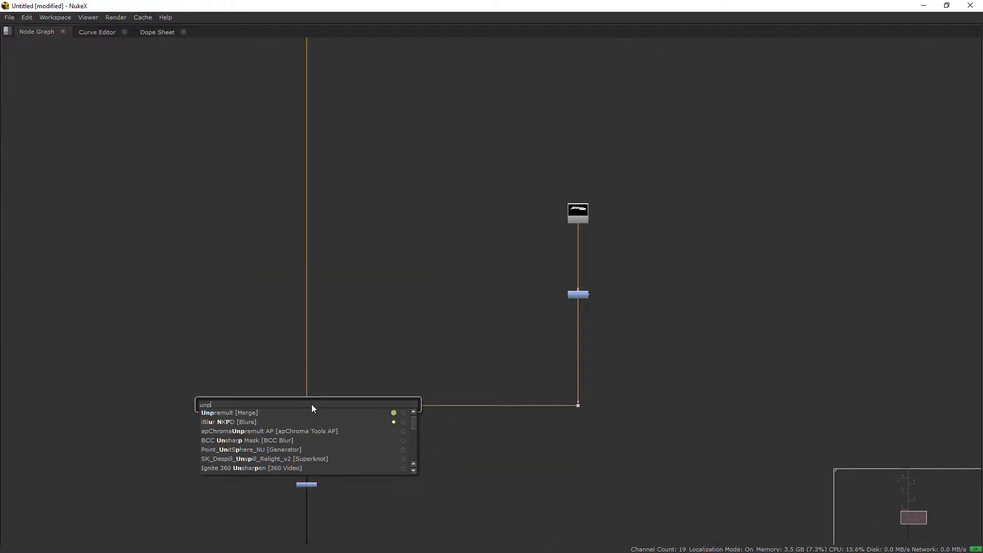
key(Down)
key(Return)
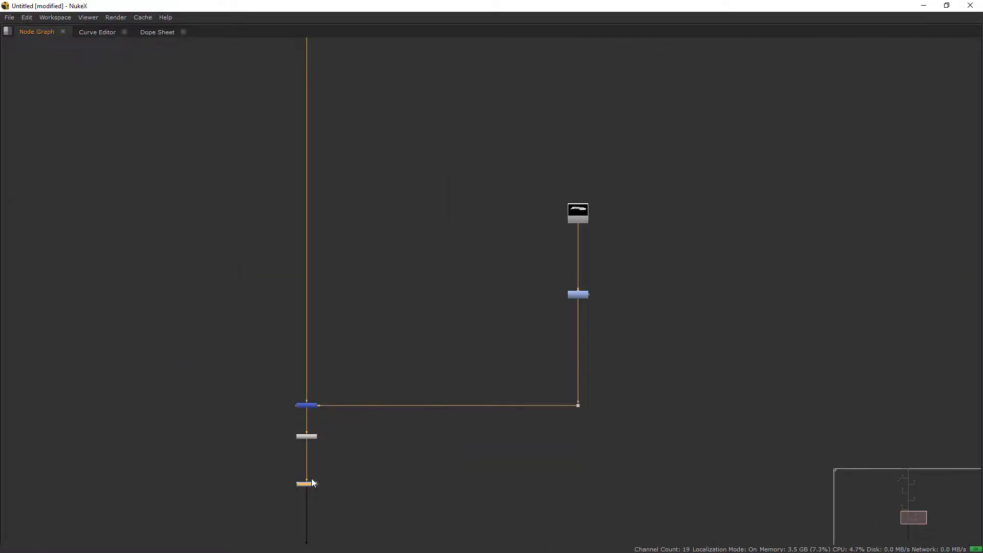
- Add a HueShift node below the ColorCorrect node in the main chain
key(space)
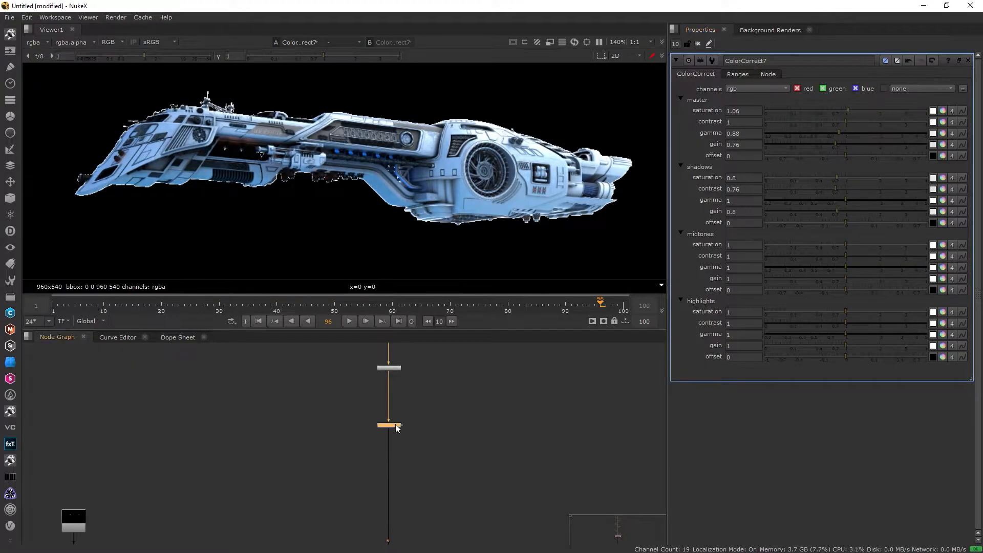
key(Tab)
text(hues)
key(Down)
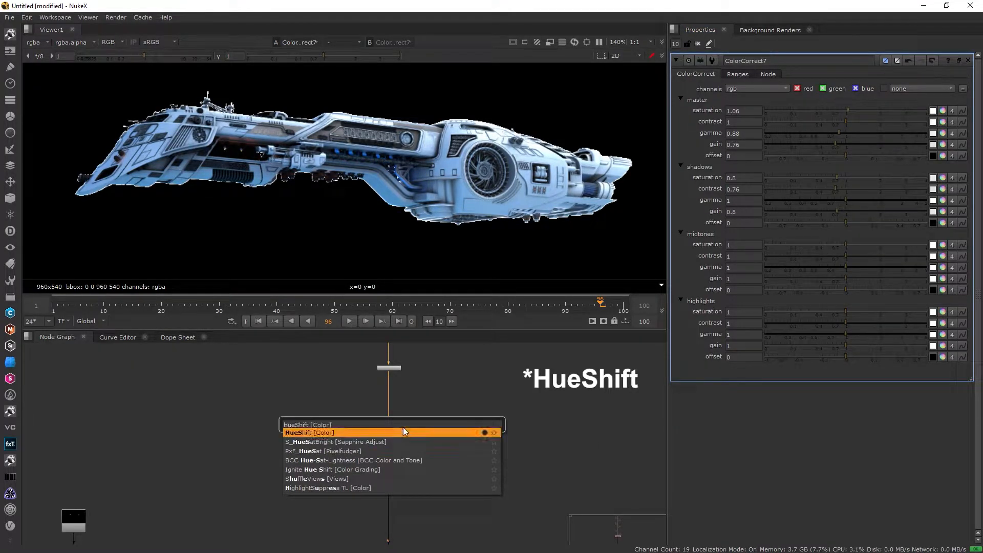
key(Return)
- Set the HueShift's hue rotation to 158 and brightness to 0.54 to turn the blue ship orange
drag(871, 155, 845, 167)
drag(855, 111, 864, 146)
key(ctrl+z)
key(ctrl+z)
key(ctrl+z)
drag(946, 156, 946, 155)
- Add a Premult node at the end of the main chain below the HueShift and space it further down
scroll(403, 464, down, 1)
key(Tab)
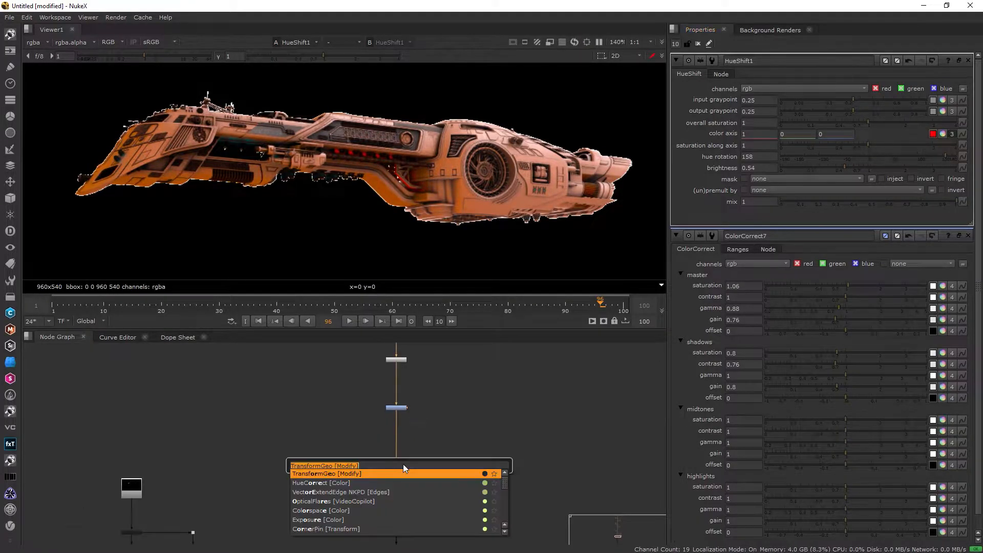
text(pre)
key(Return)
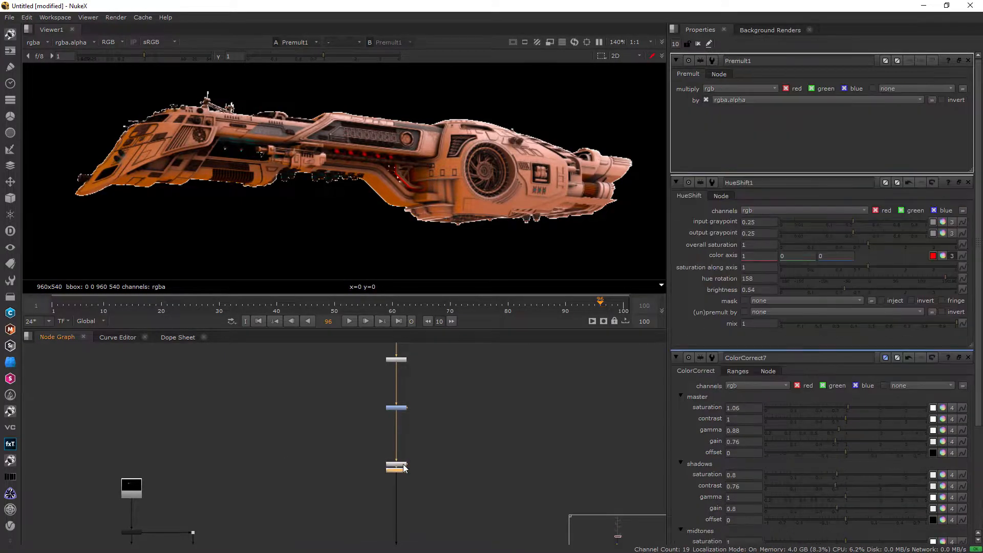
drag(399, 467, 404, 531)
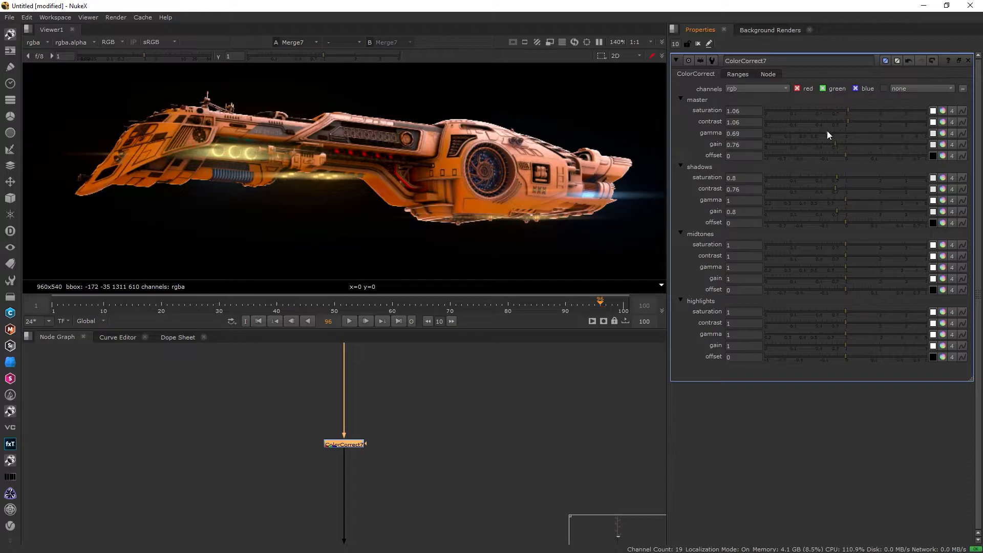
- Tint the ColorCorrect's highlights gain to 1.075 red, 0.82 green and 1.105 blue
click(943, 346)
click(774, 176)
mouse_move(755, 215)
mouse_down()
mouse_move(755, 285)
mouse_move(757, 203)
mouse_up()
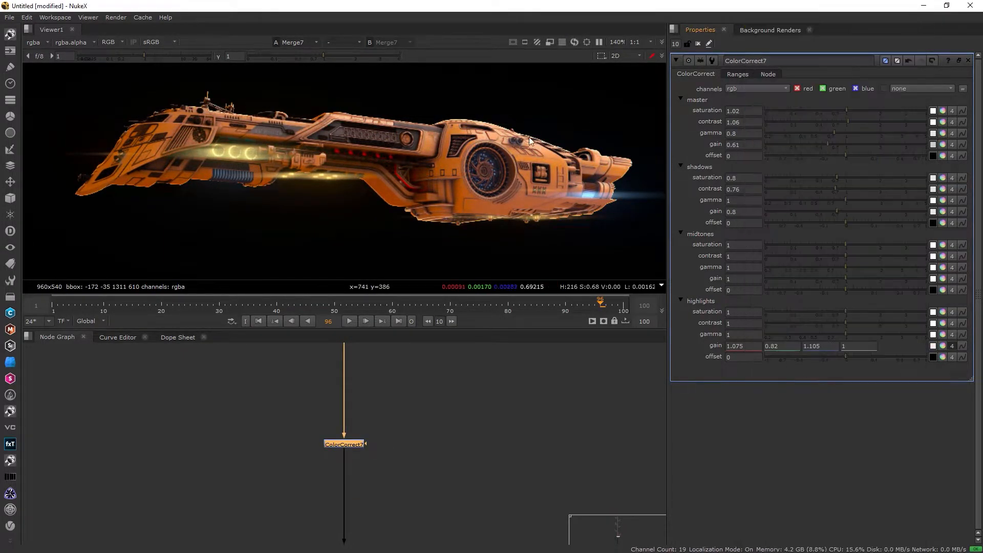
- Save the script as spaceship_tut on the Desktop
key(ctrl+shift+s)
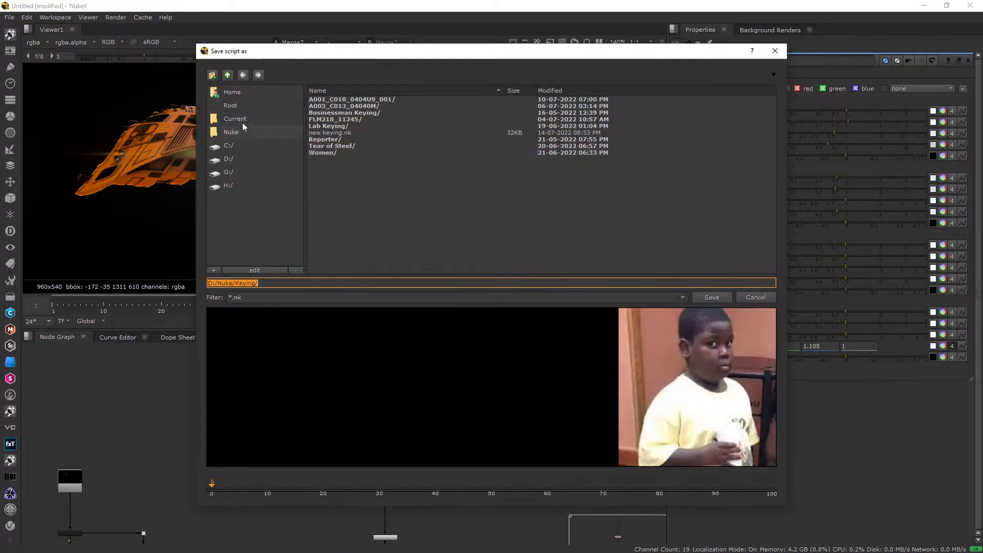
click(241, 95)
click(321, 283)
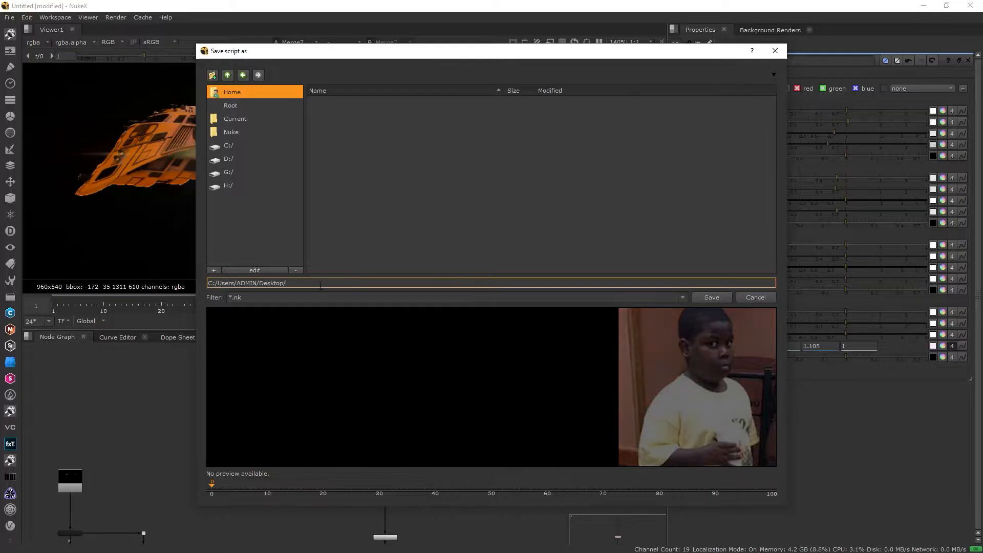
text(spaceship_tut)
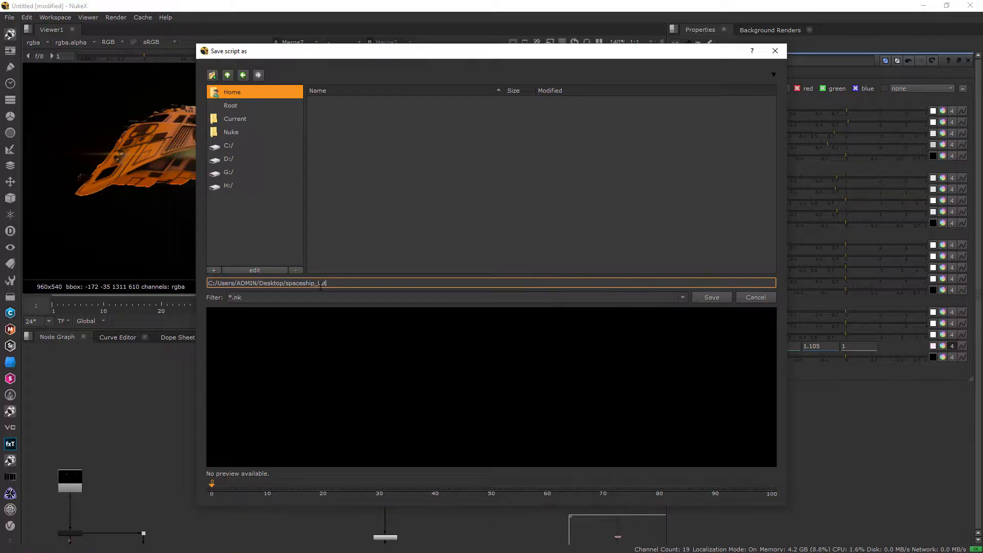
key(Return)
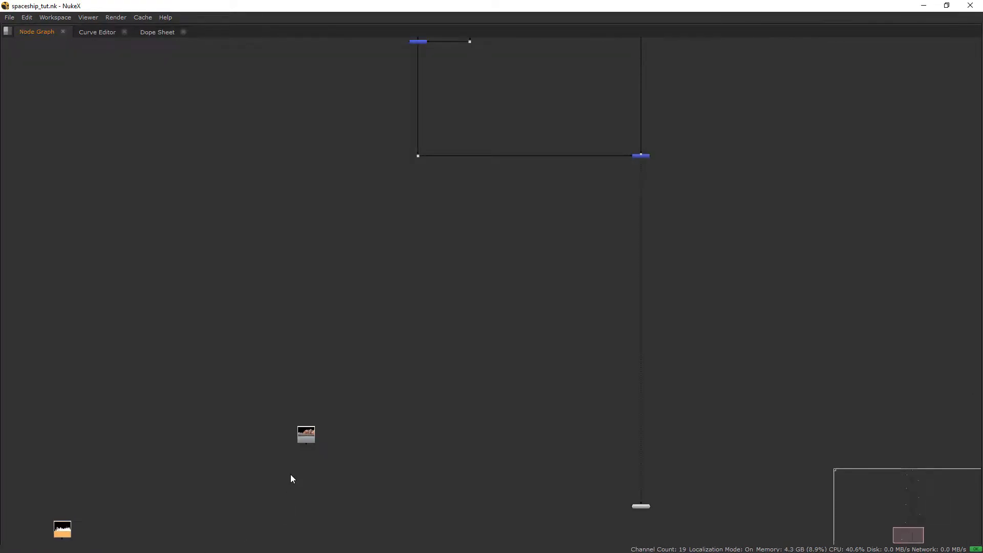
- Move the rocky mountain Read node to a clear area of the graph and play its footage fitted in the viewer
drag(304, 434, 229, 410)
click(283, 435)
middle_drag(284, 434, 351, 485)
key(space)
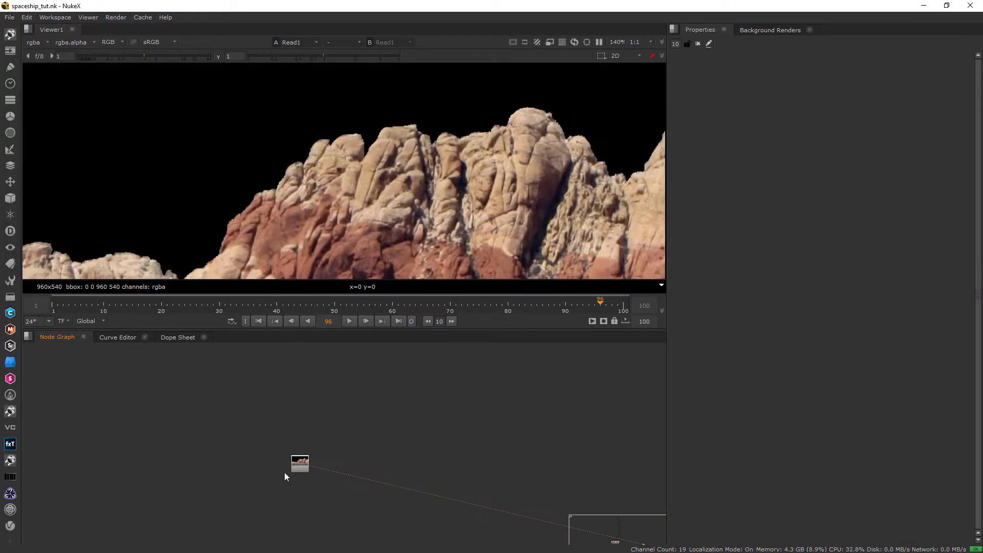
key(f)
drag(295, 463, 292, 450)
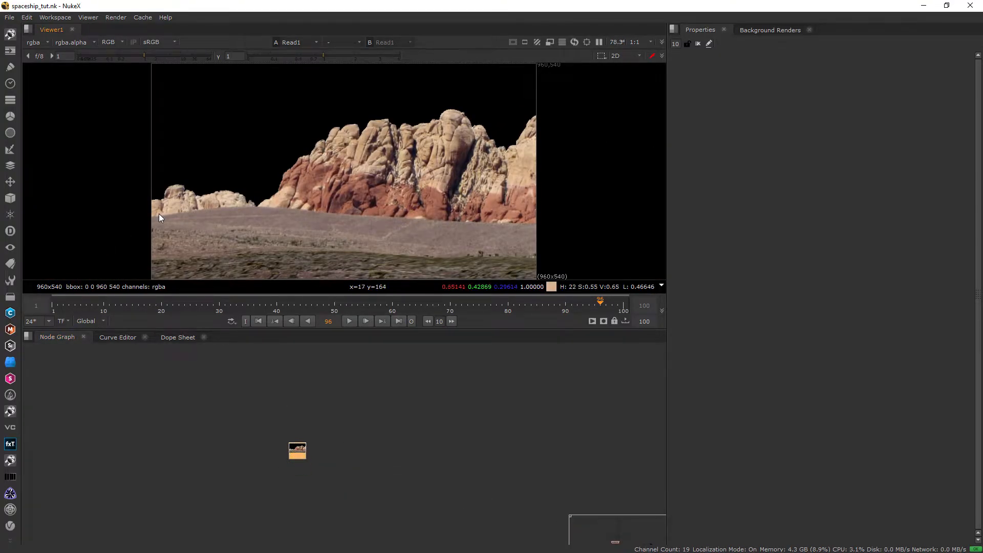
key(l)
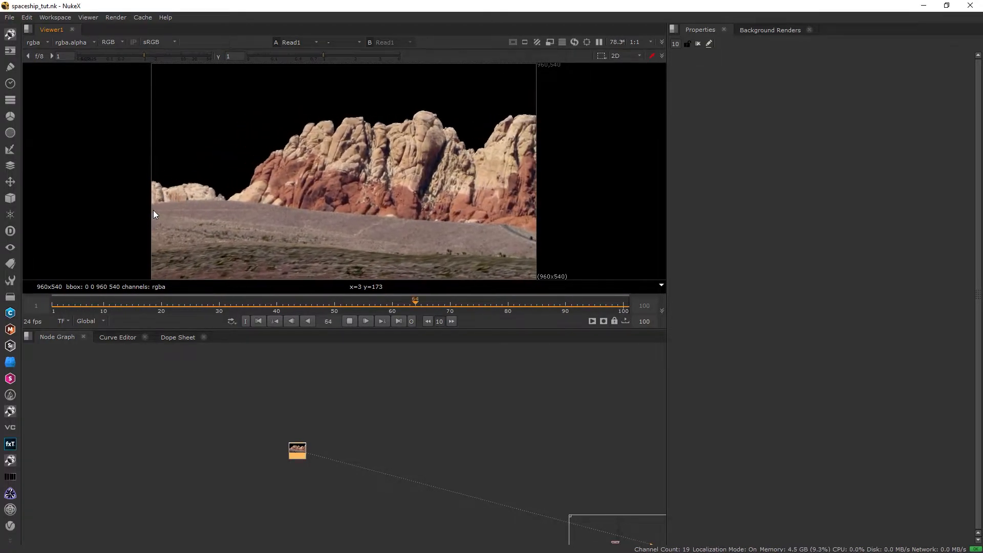
- Add a Tracker node below the mountain Read node
key(Tab)
text(track)
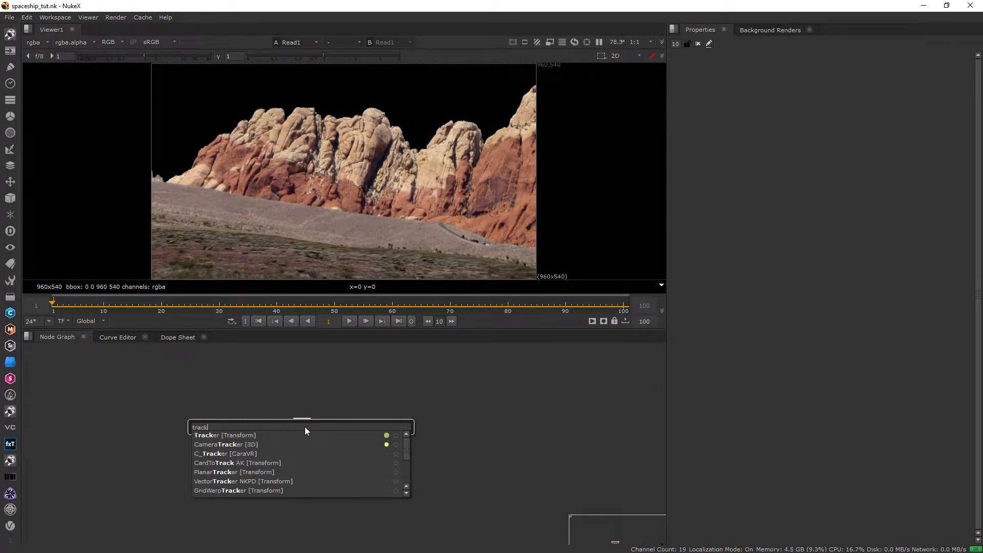
key(Return)
drag(307, 440, 308, 471)
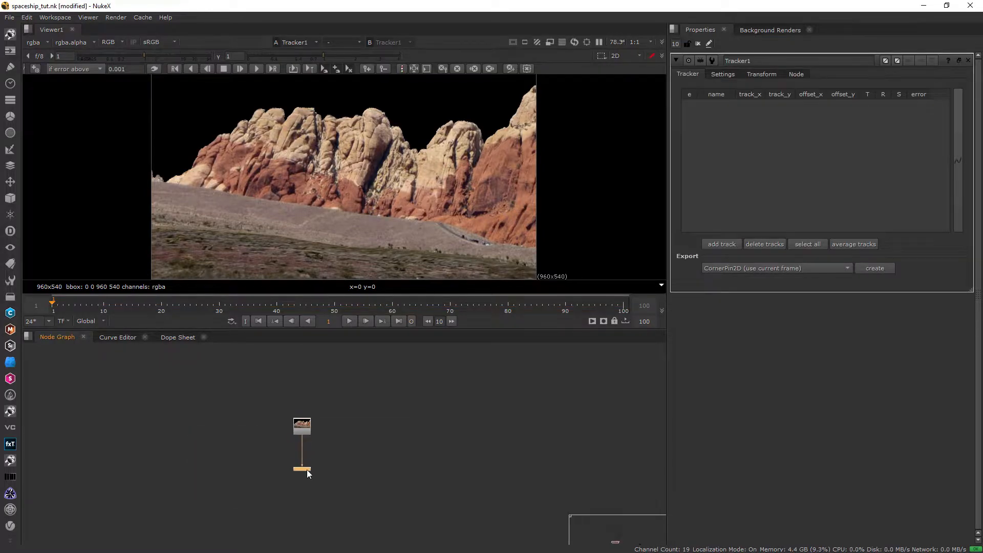
- Add a first track on the rounded central rock peak, size its pattern and search areas, and track forward through frame 100
scroll(363, 104, up, 5)
click(708, 246)
drag(336, 161, 380, 135)
drag(420, 162, 438, 180)
drag(406, 149, 422, 162)
drag(388, 131, 396, 136)
key(f)
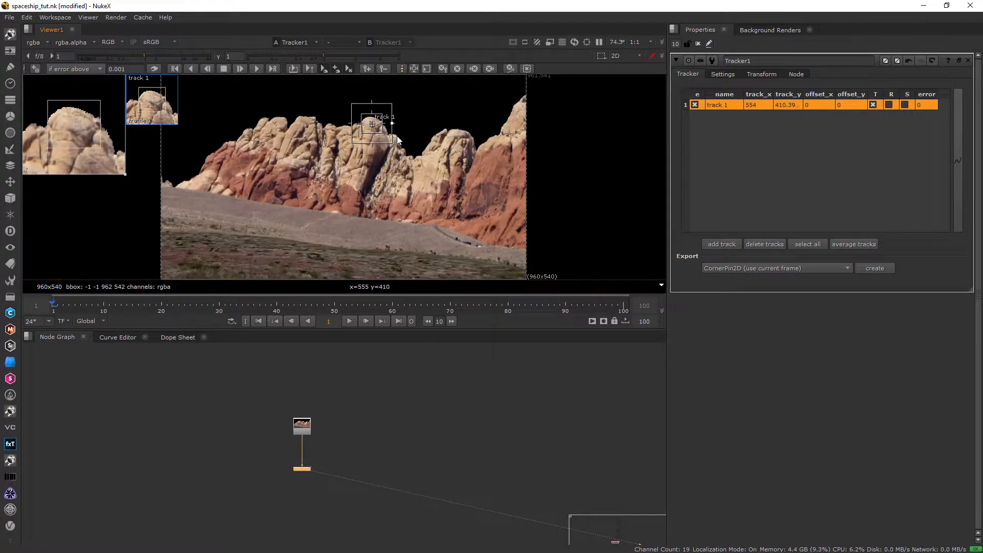
click(258, 70)
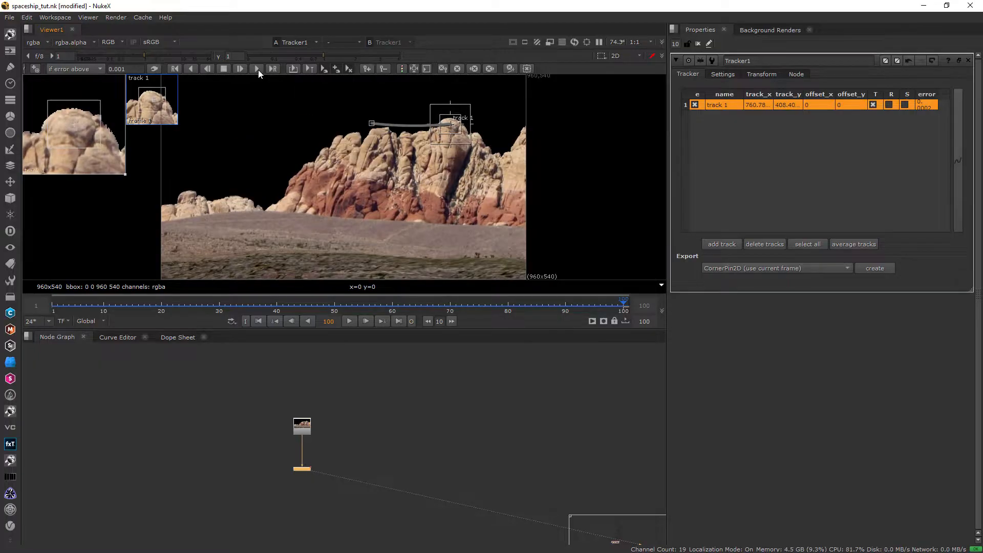
- Add a second track on the leftmost tall rock peak, track it forward through frame 100, and play back the result
drag(342, 164, 274, 127)
scroll(273, 127, up, 8)
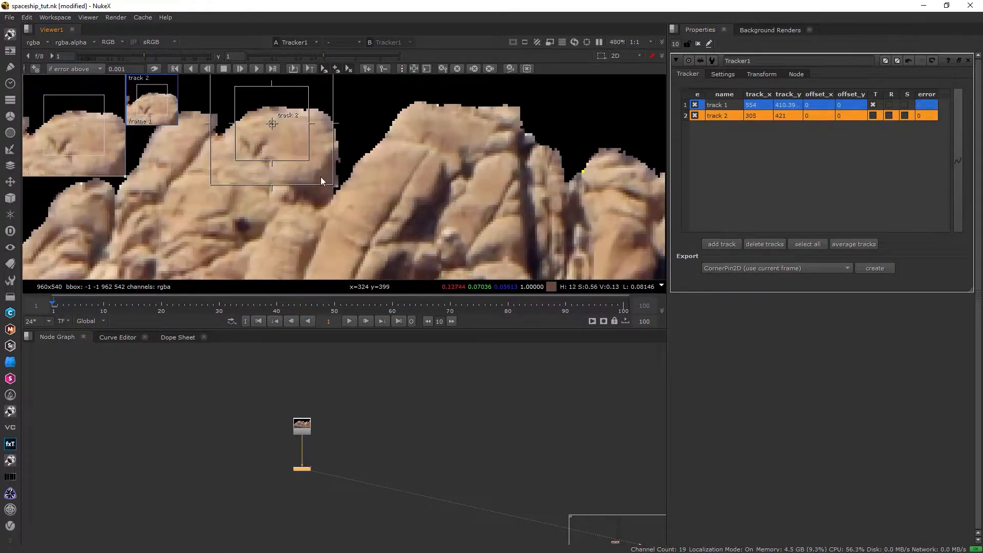
key(f)
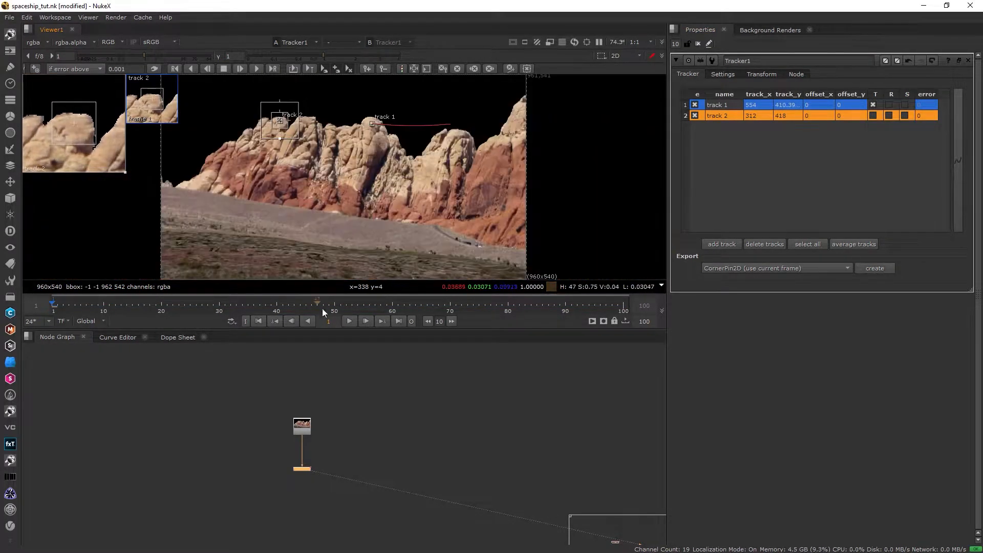
click(259, 68)
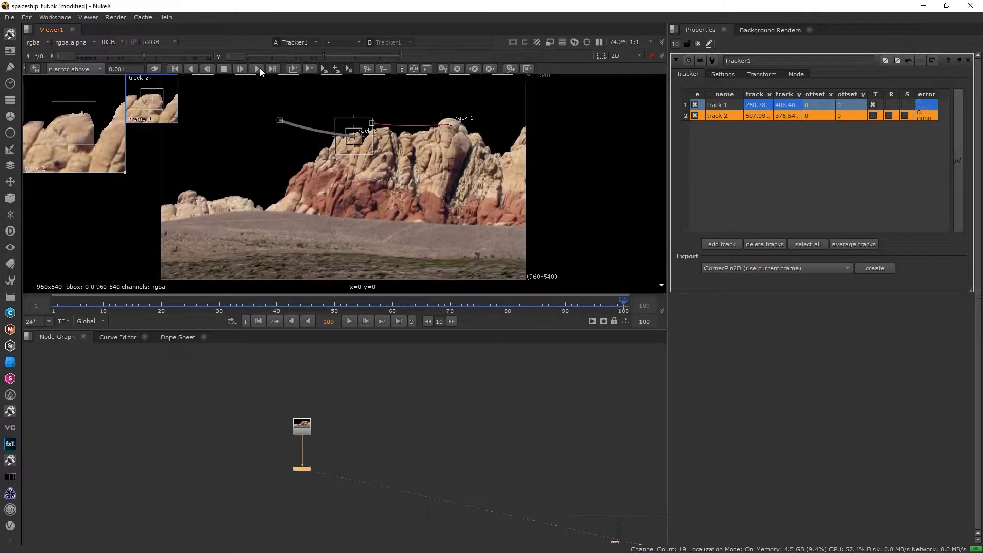
key(Home)
key(l)
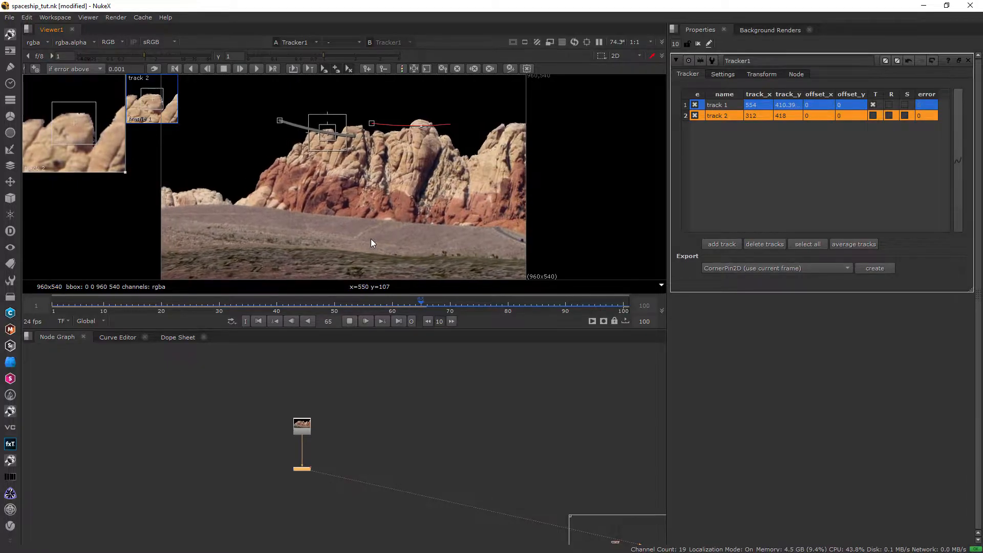
key(k)
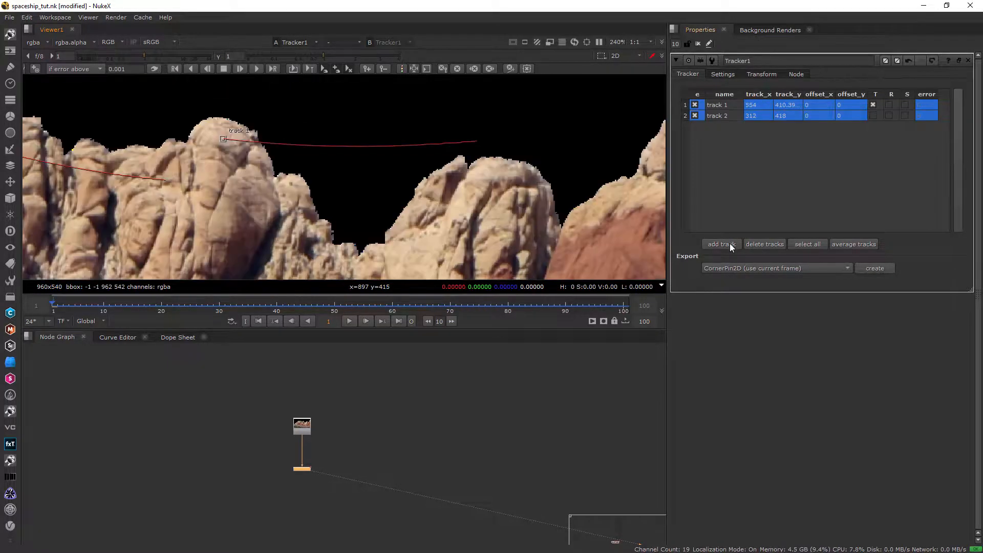
- Add a third track on the rock peak right of the central one, enlarge its pattern and search areas, and track it forward
click(723, 244)
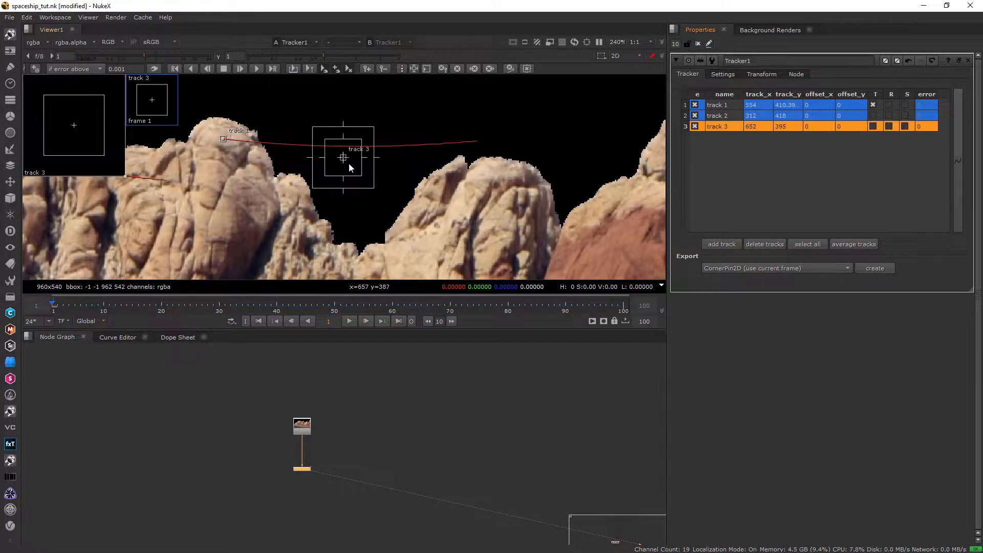
drag(346, 162, 595, 260)
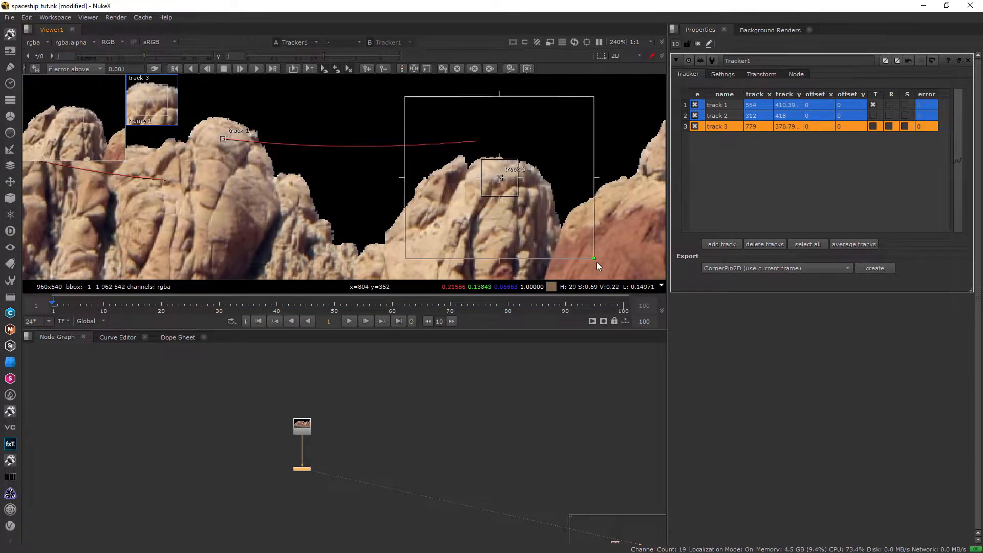
drag(517, 195, 550, 231)
scroll(550, 230, down, 2)
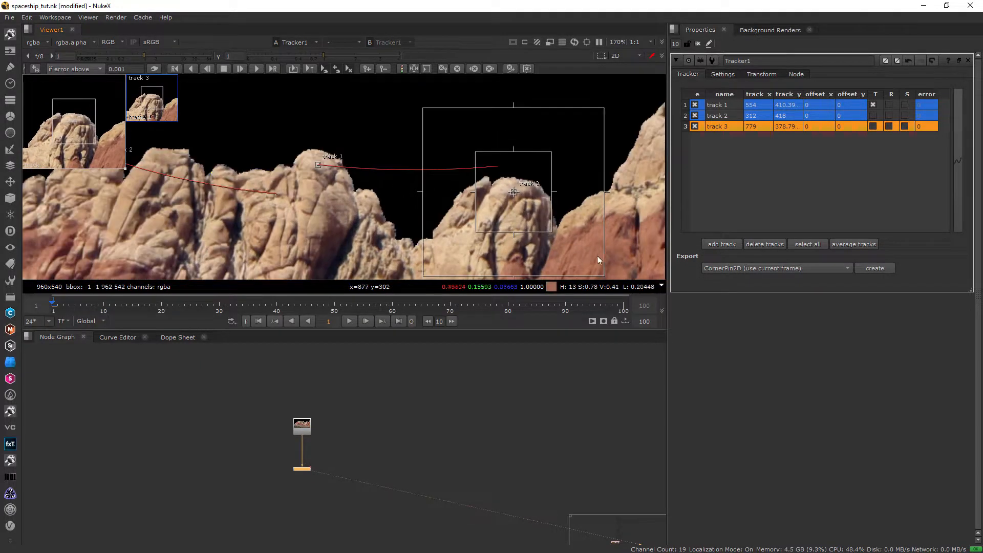
middle_drag(601, 264, 580, 245)
drag(581, 247, 570, 241)
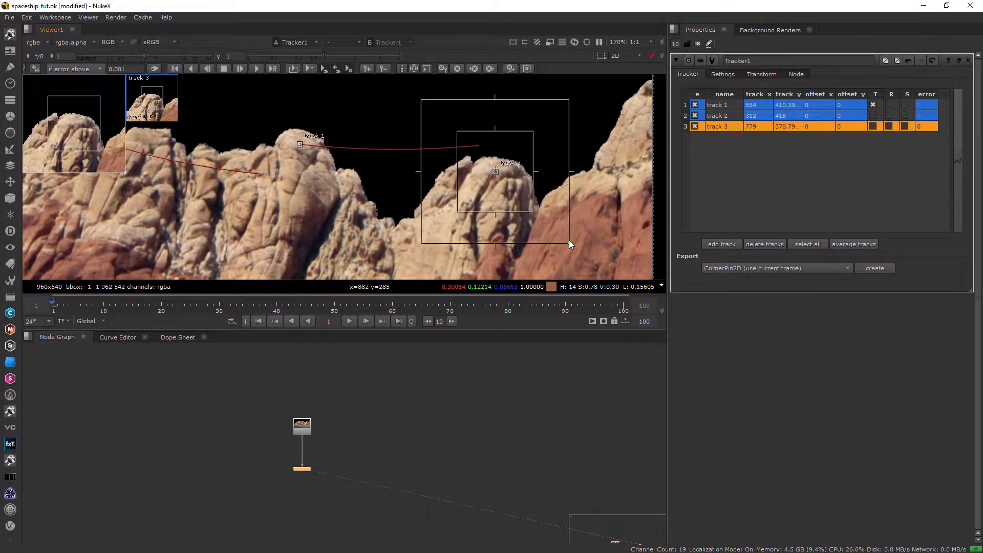
key(f)
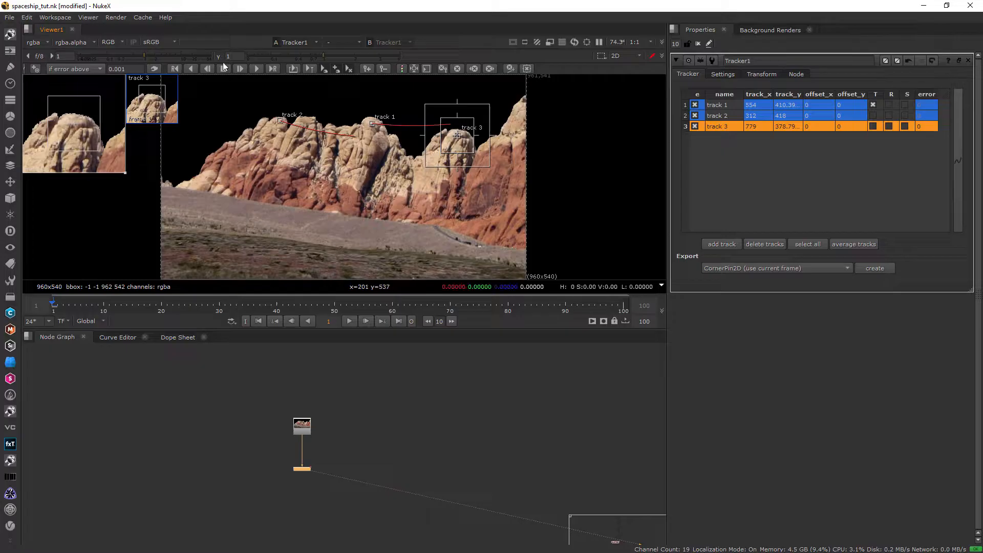
click(257, 69)
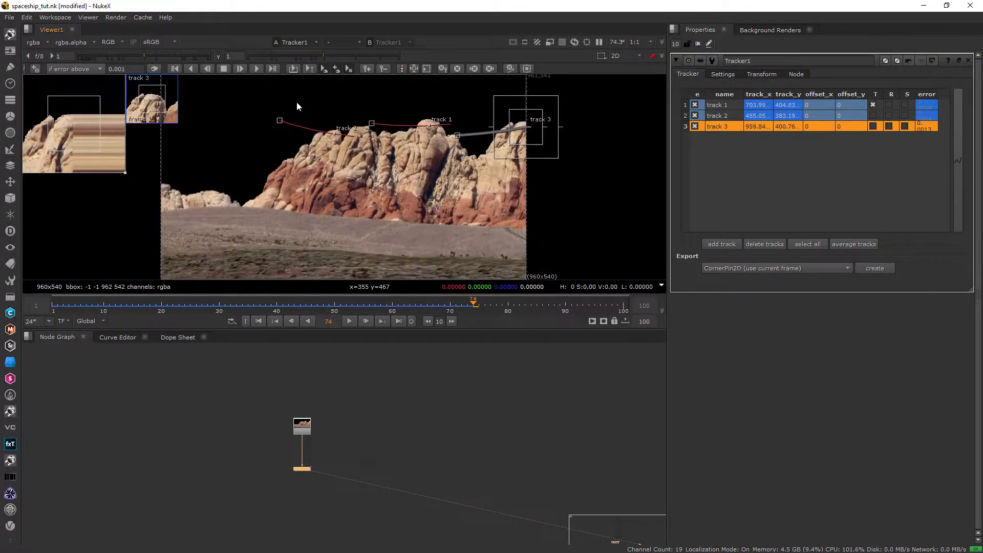
- At frame 74, offset track 3 onto the central rock peak and continue tracking forward to frame 100
scroll(537, 103, up, 3)
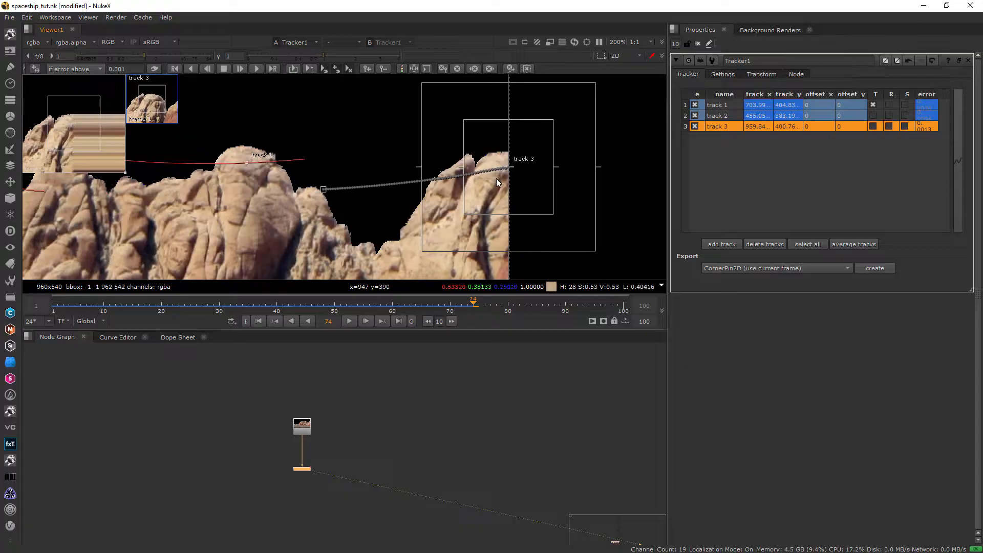
scroll(515, 174, down, 2)
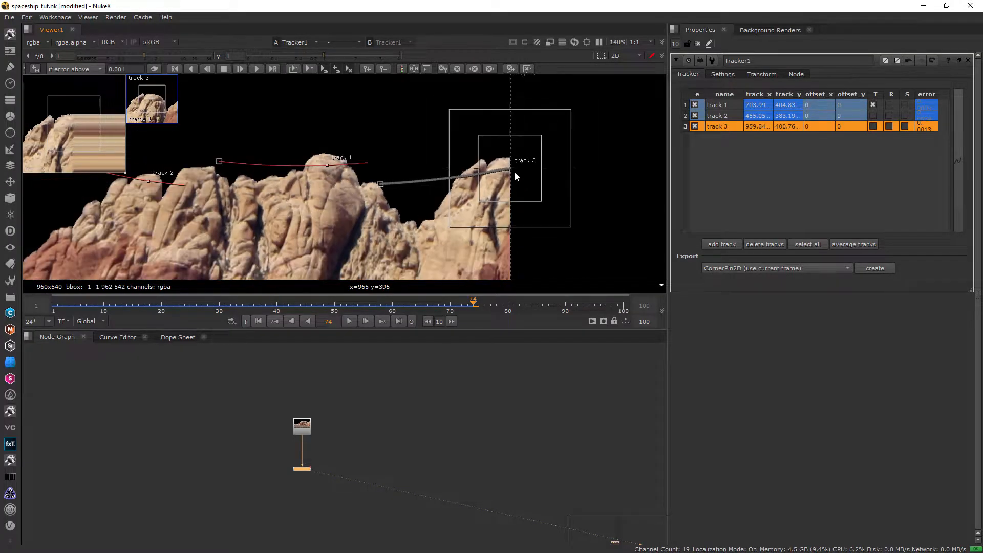
scroll(514, 179, up, 1)
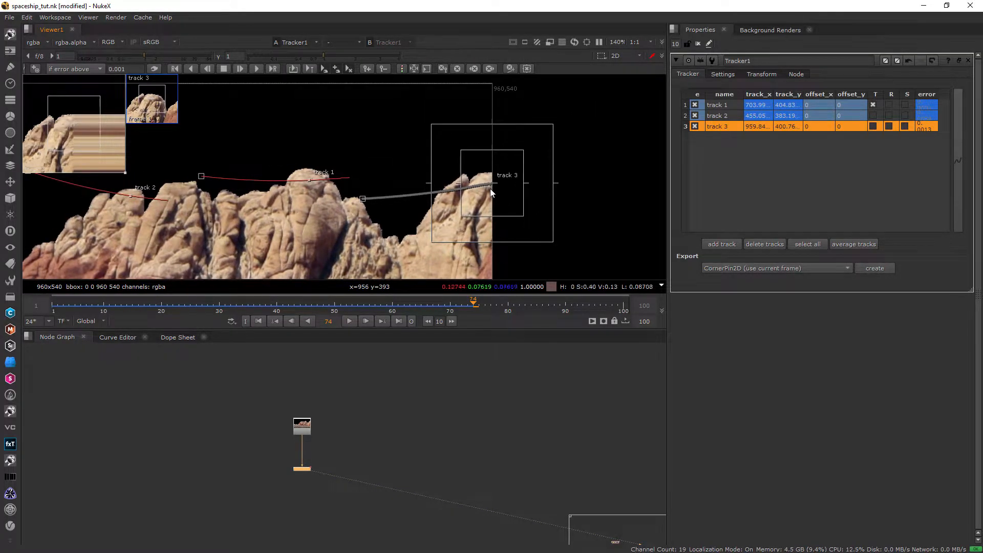
scroll(492, 184, up, 1)
scroll(495, 182, down, 3)
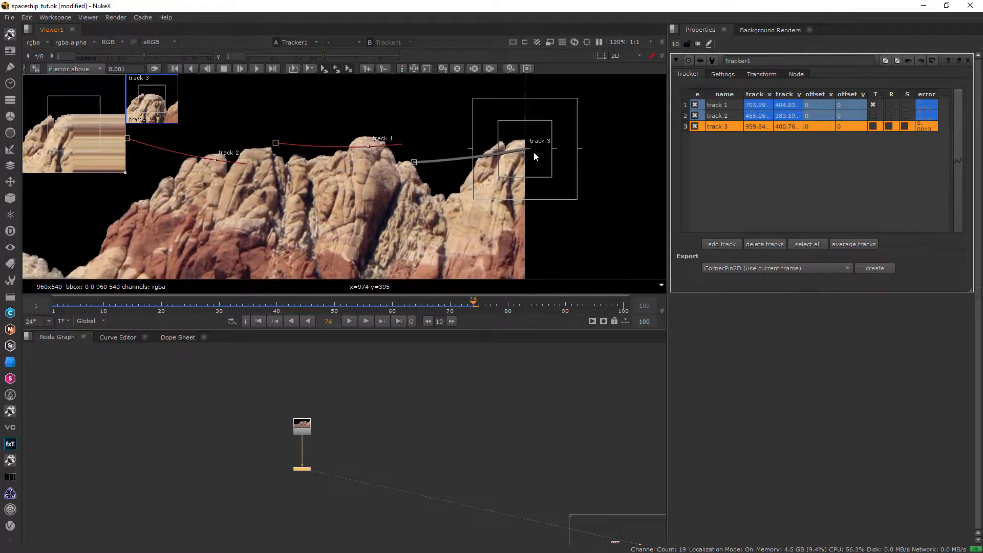
ctrl+drag(526, 150, 367, 158)
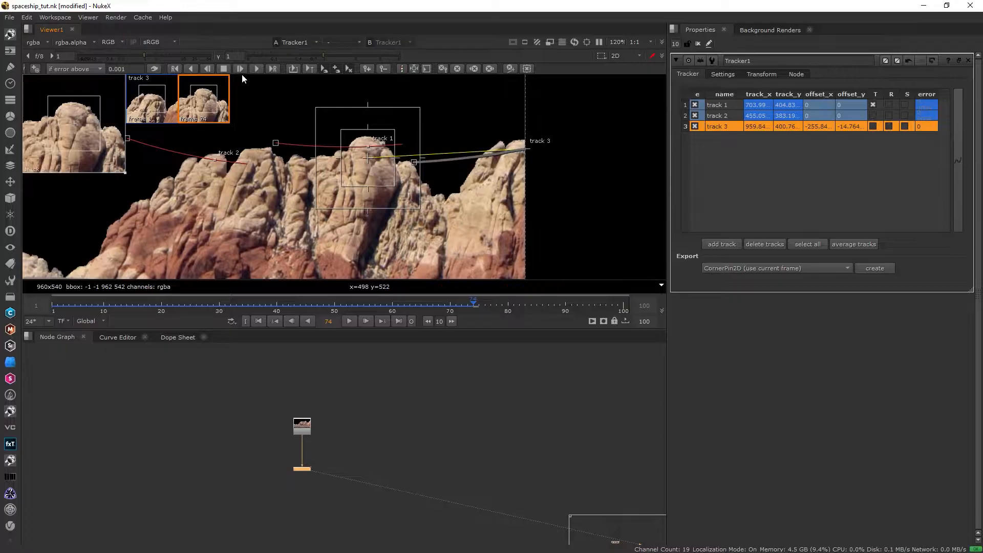
click(255, 69)
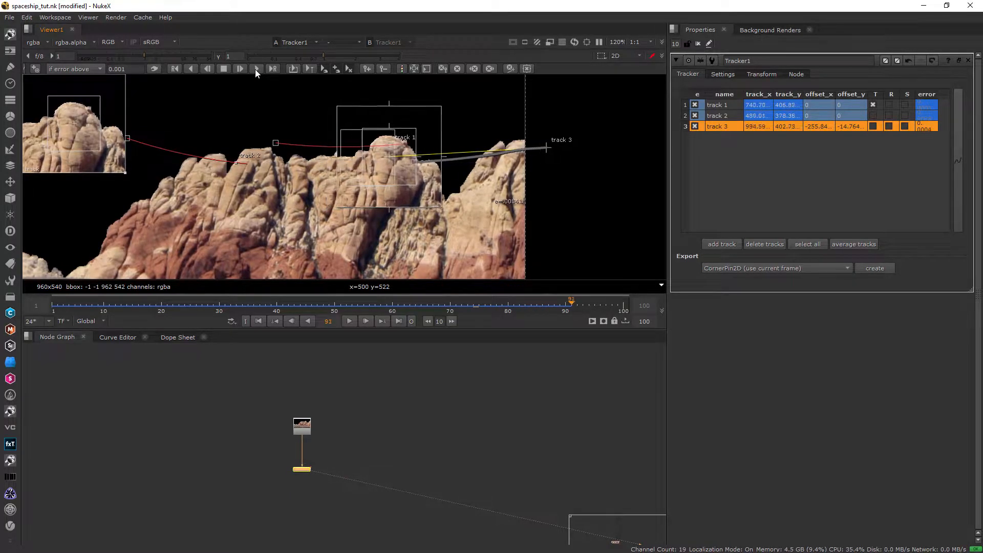
scroll(520, 150, up, 5)
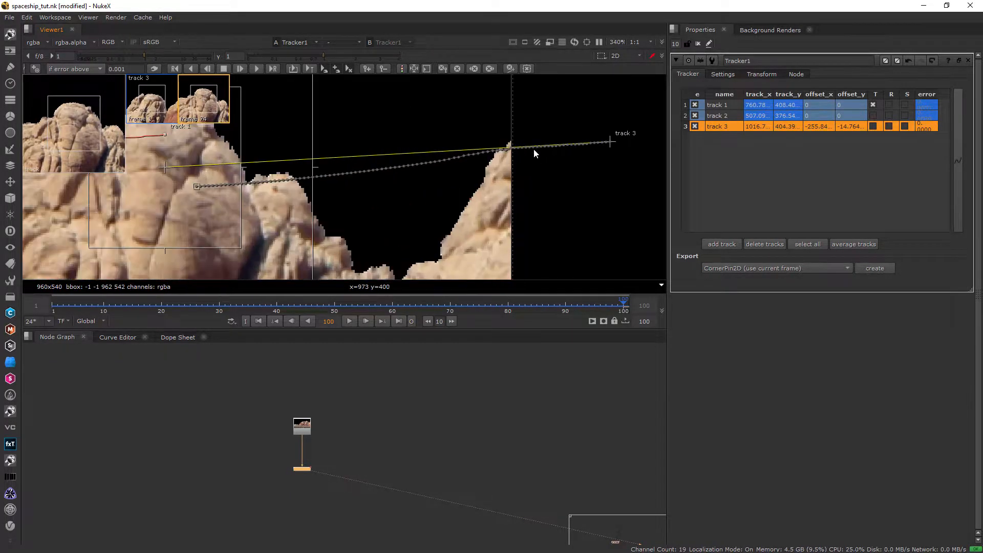
- Return to frame 1 and enable translate, rotate and scale for all three tracks
drag(614, 305, 464, 305)
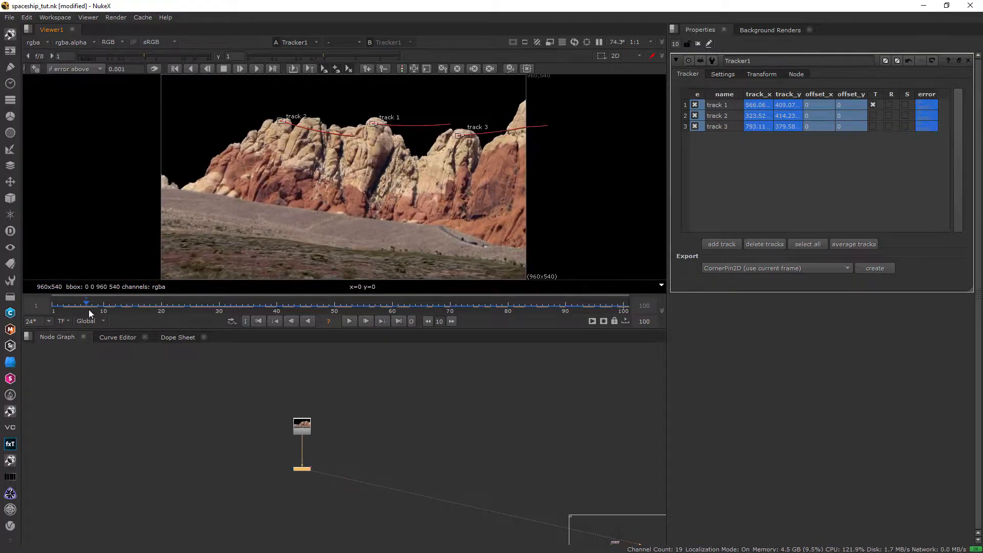
drag(89, 310, 0, 311)
click(730, 126)
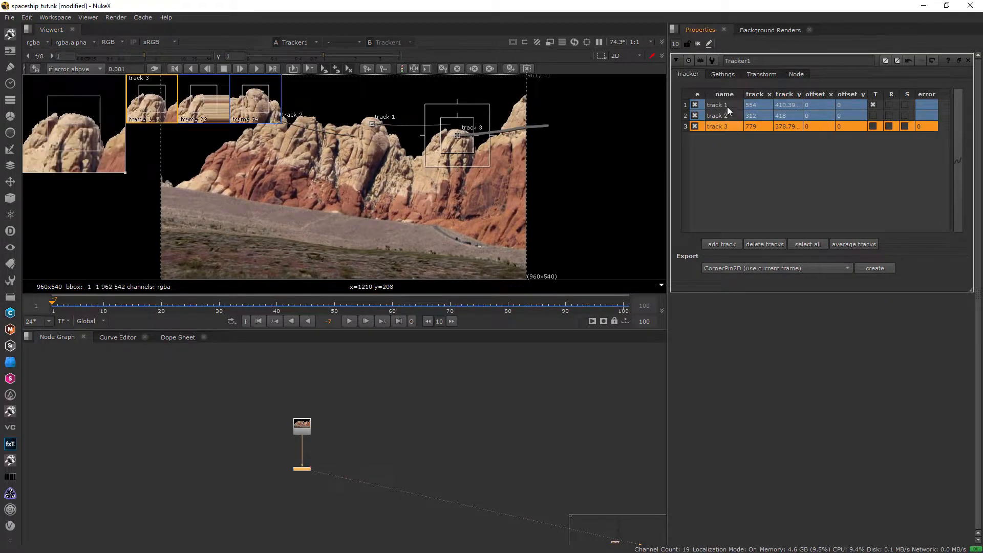
shift+click(728, 105)
click(873, 115)
click(886, 124)
click(889, 116)
click(889, 105)
click(890, 115)
click(889, 126)
click(905, 127)
click(904, 116)
click(905, 105)
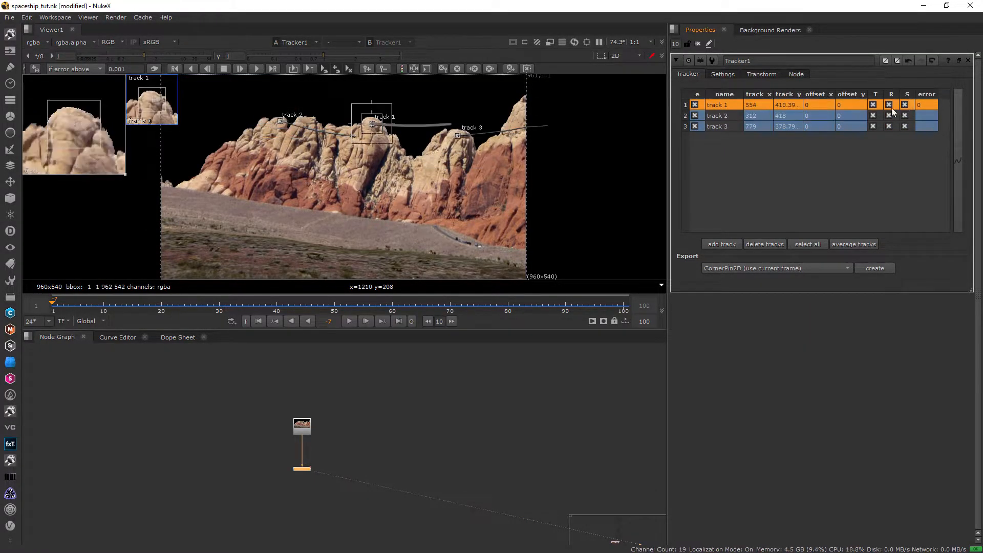
- Select all three tracks and export them as a Transform (match-move, baked) node
shift+click(740, 127)
click(847, 269)
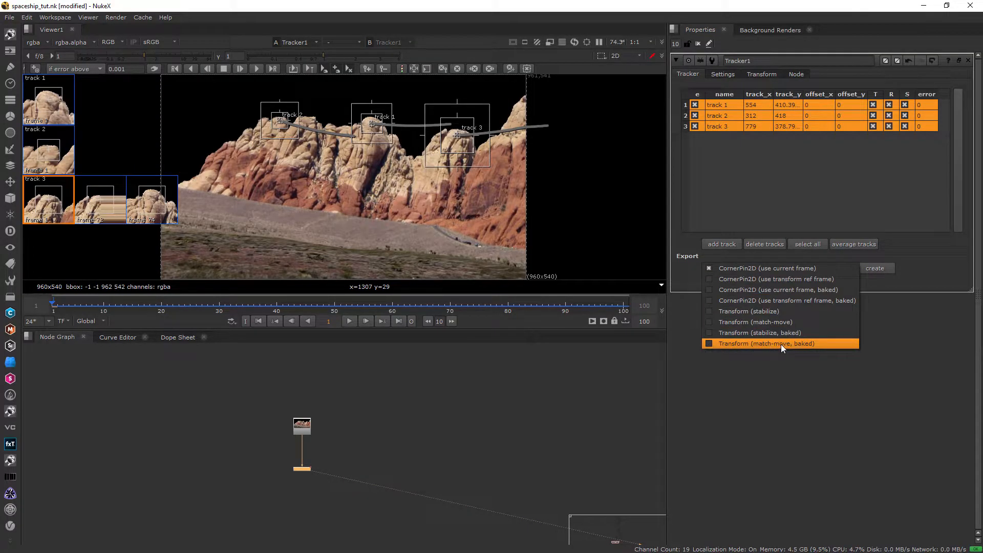
click(724, 344)
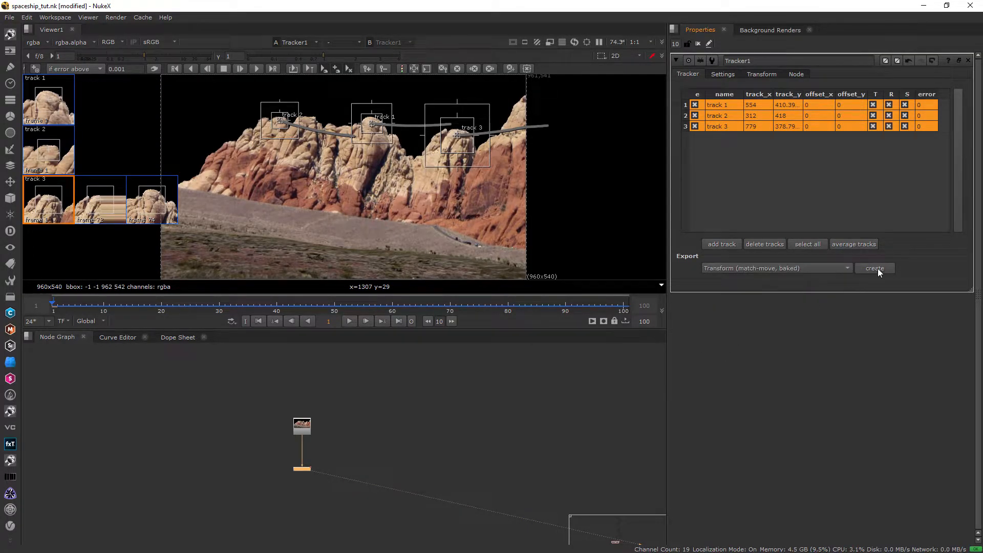
middle_drag(402, 464, 421, 408)
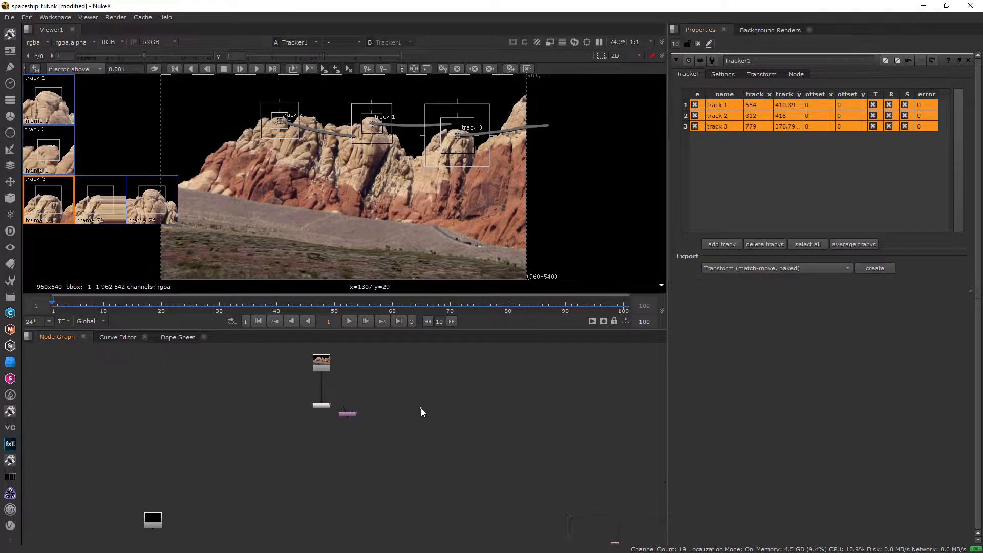
- Move the exported match-move transform clear of the tracker and bring in the sunset sky image pexels-george-becker-166012.jpg
key(space)
scroll(421, 359, up, 2)
drag(307, 339, 454, 296)
scroll(456, 303, down, 2)
middle_drag(471, 298, 406, 384)
scroll(413, 340, down, 3)
key(space)
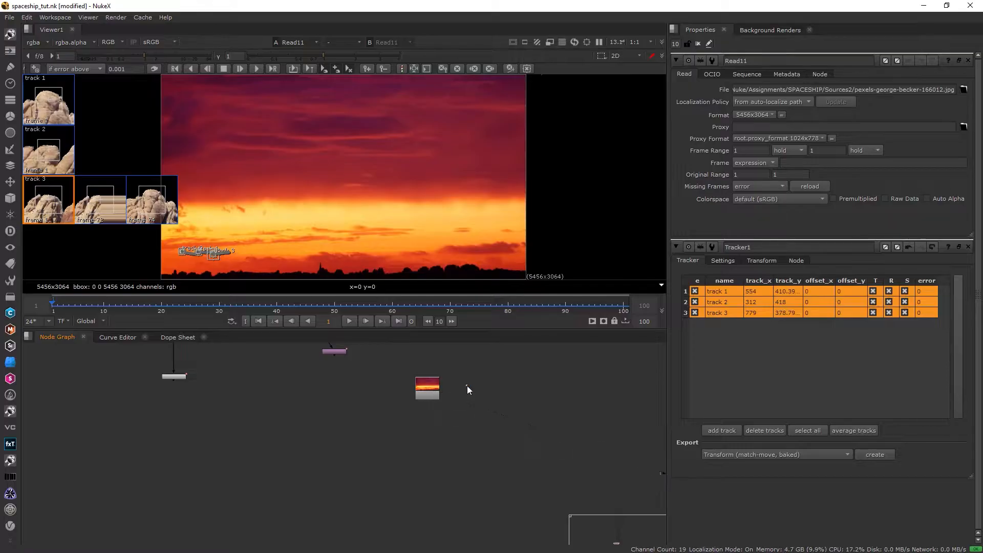
- Read in the blue and pink cloudy sky image and add a Reformat to root.format 960x540 below it
key(r)
click(348, 113)
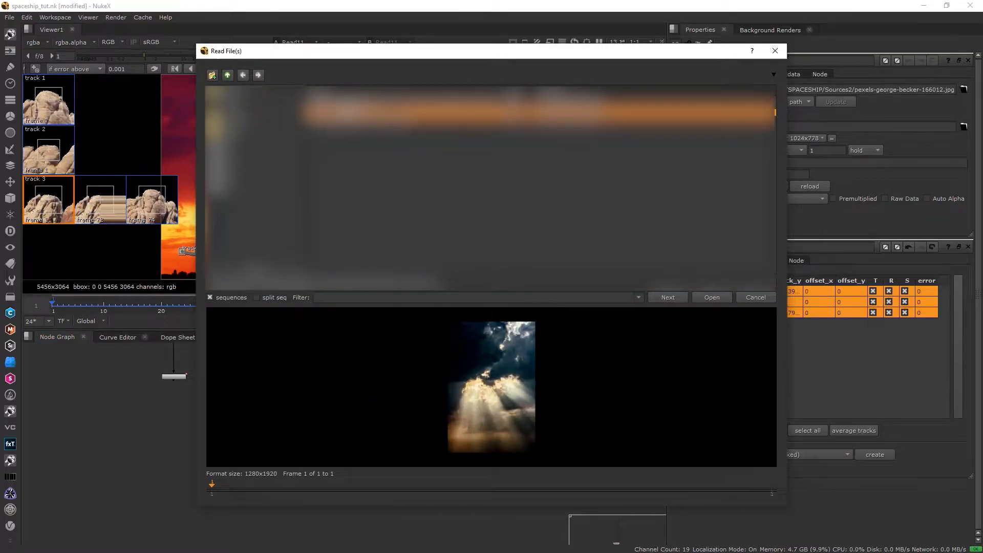
click(712, 297)
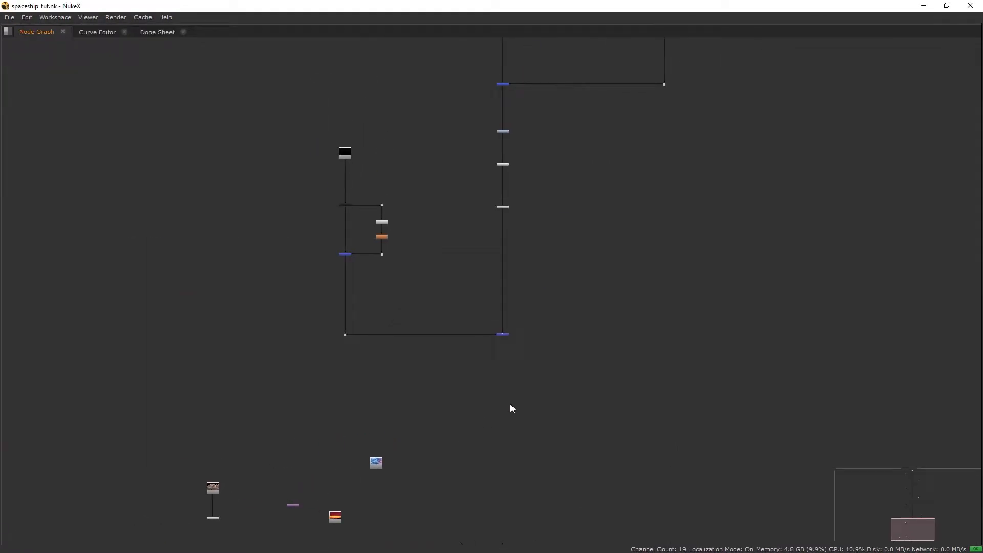
key(space)
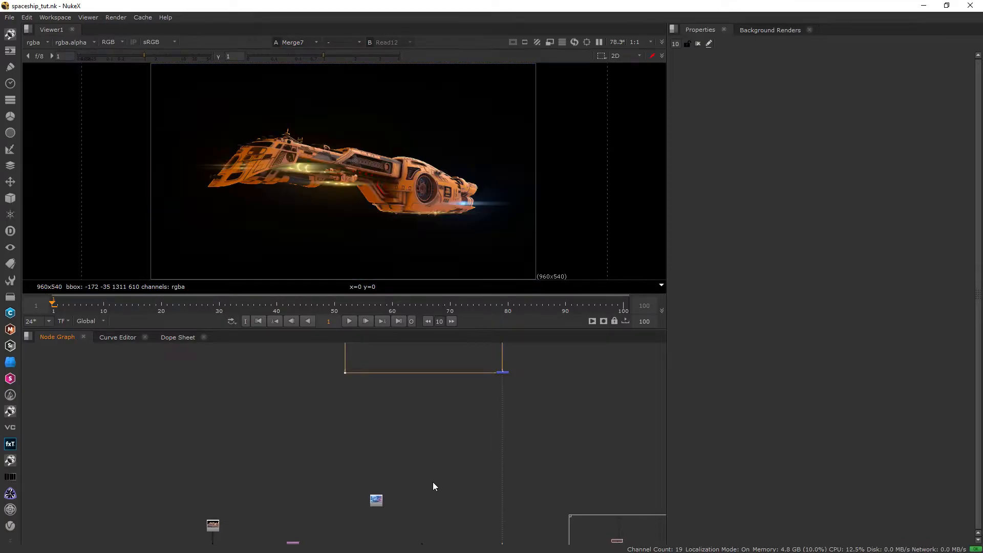
key(Tab)
text(refor)
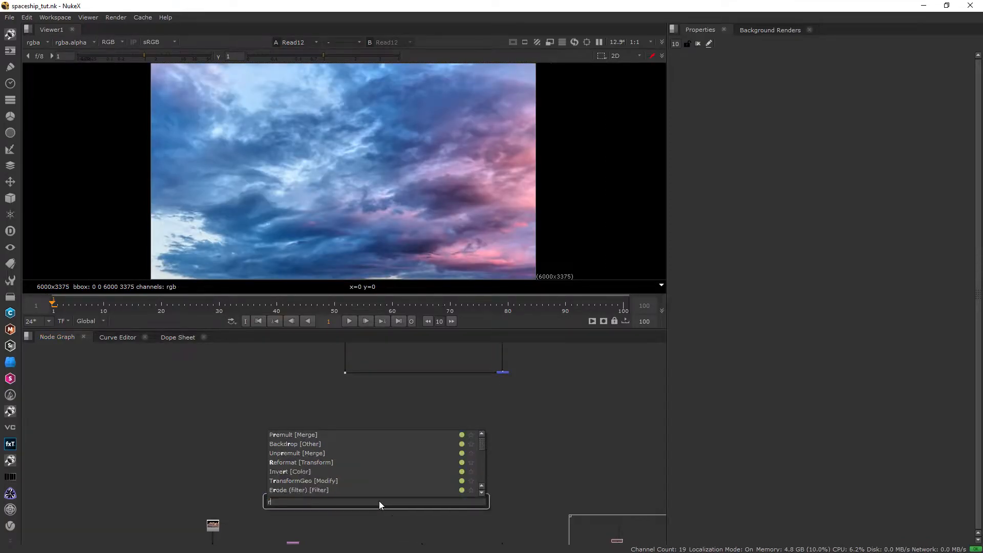
key(Return)
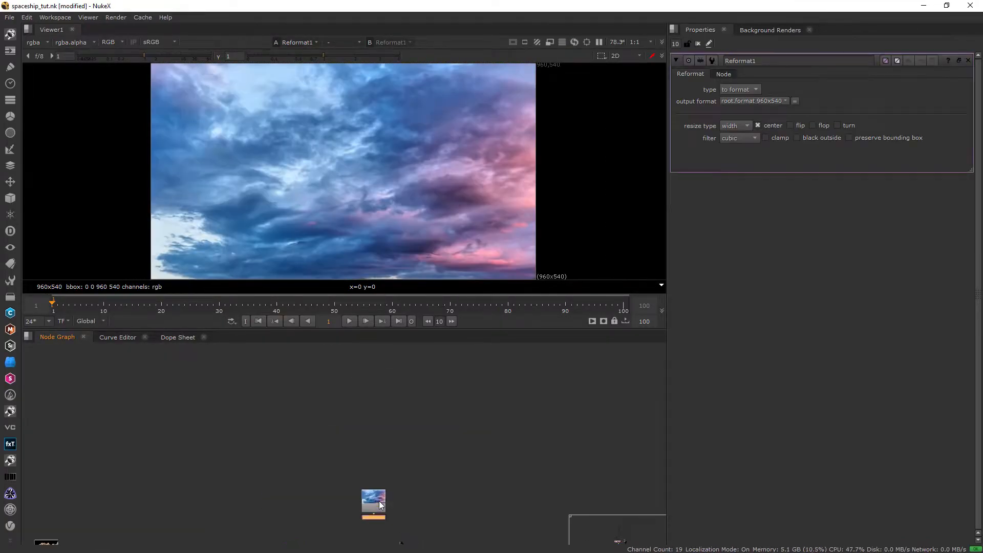
- Connect the exported match-move transform below the cloudy sky's Reformat node
key(space)
scroll(694, 352, up, 3)
drag(693, 352, 662, 368)
middle_drag(663, 368, 430, 480)
key(space)
key(space)
scroll(280, 474, down, 5)
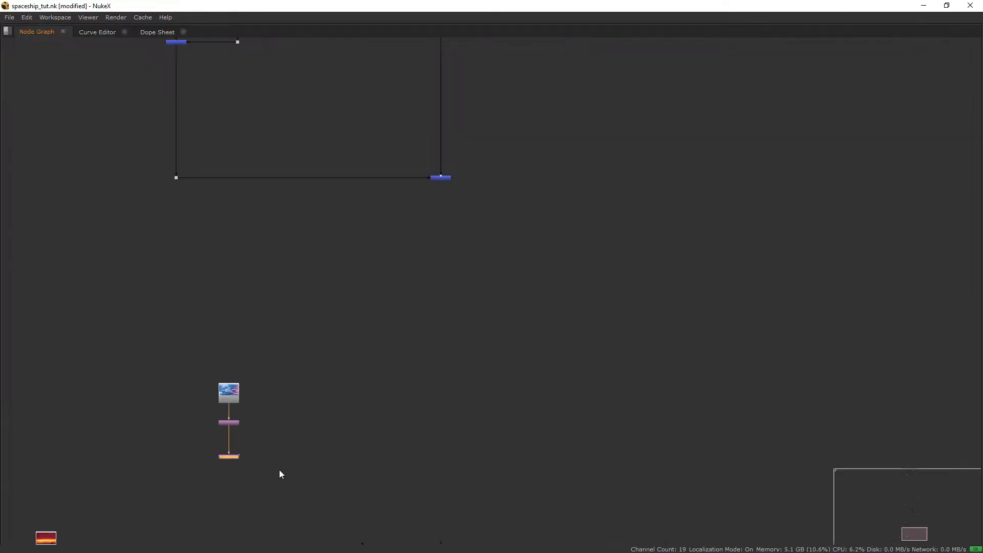
- Merge the match-moved sky into the ship's main branch with the operation set to under
drag(446, 451, 443, 464)
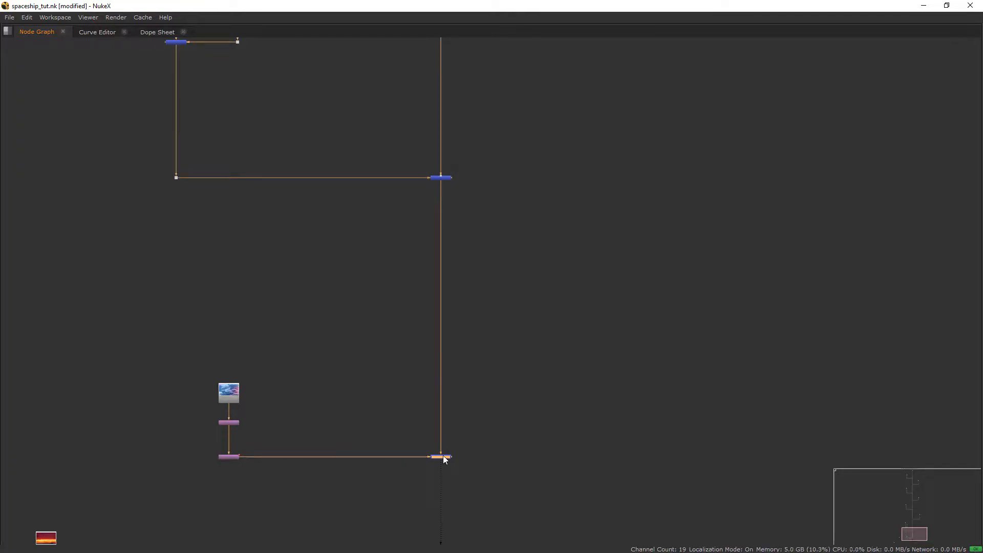
key(space)
click(157, 466)
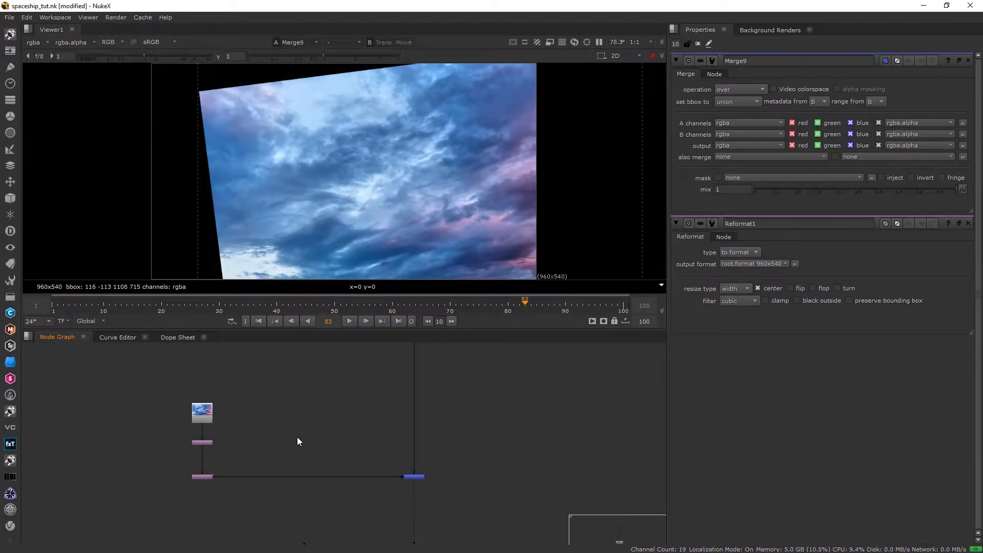
click(741, 89)
click(751, 303)
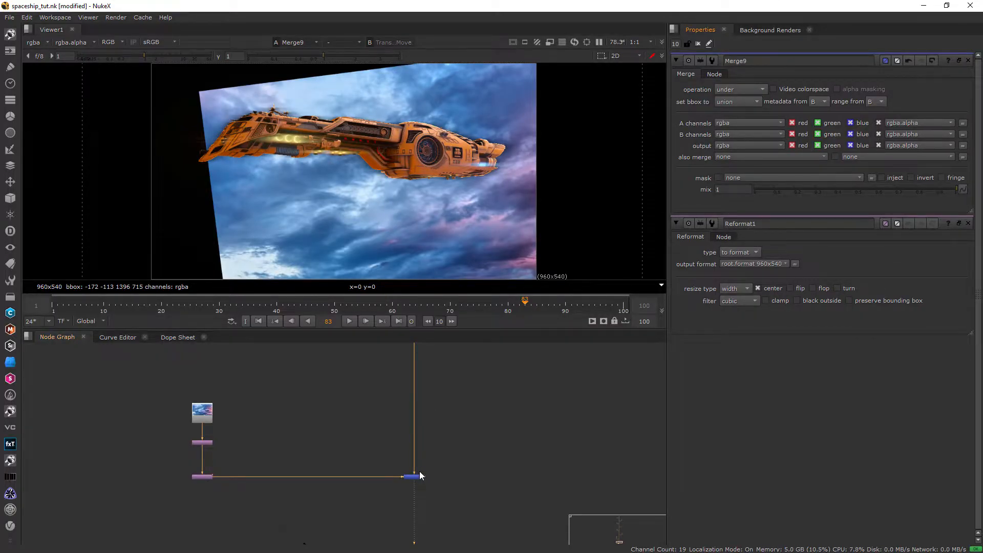
- Merge the tracked mountain footage into the main branch above the sky merge, square its connection with a dot, and set the operation to under
key(space)
drag(306, 301, 674, 345)
key(m)
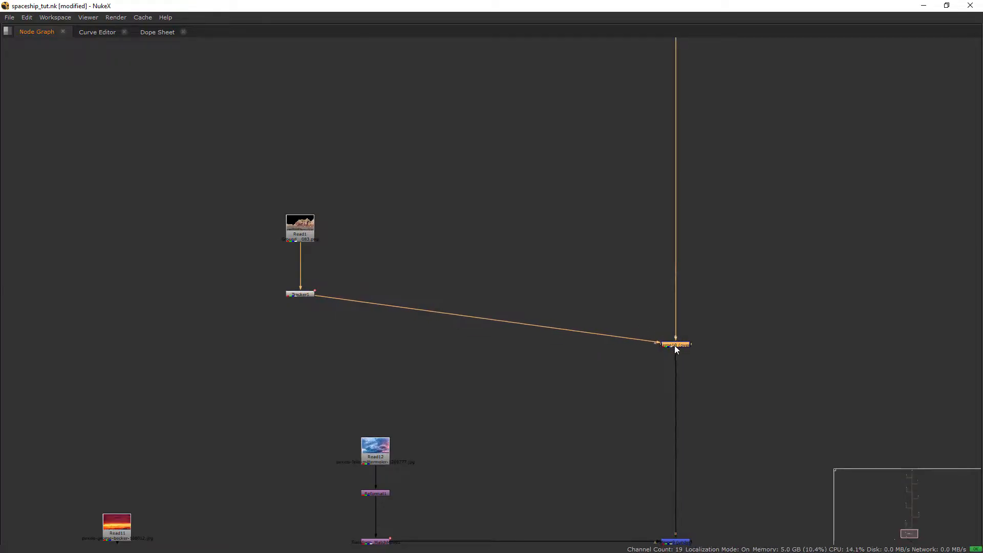
key(ctrl)
ctrl+drag(488, 319, 300, 346)
key(space)
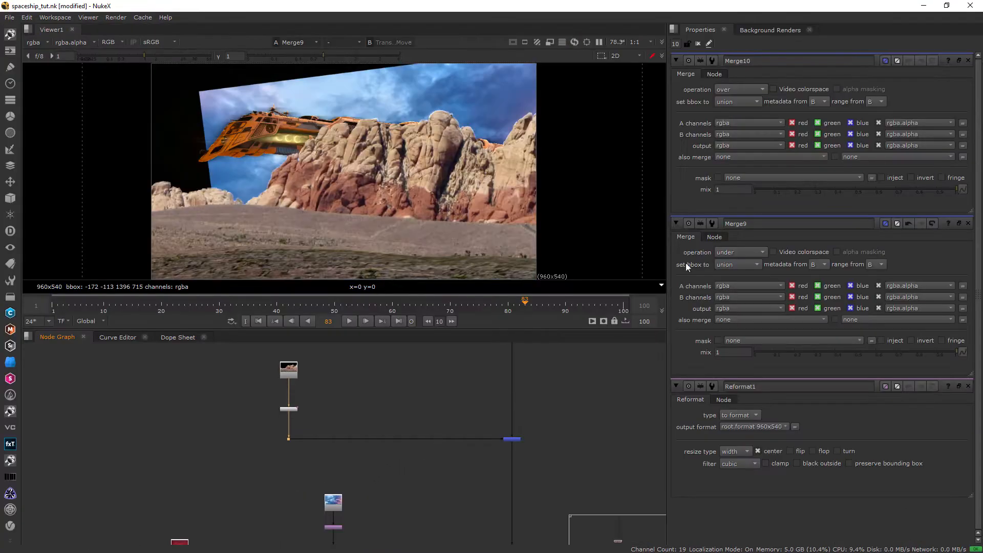
click(729, 88)
click(744, 286)
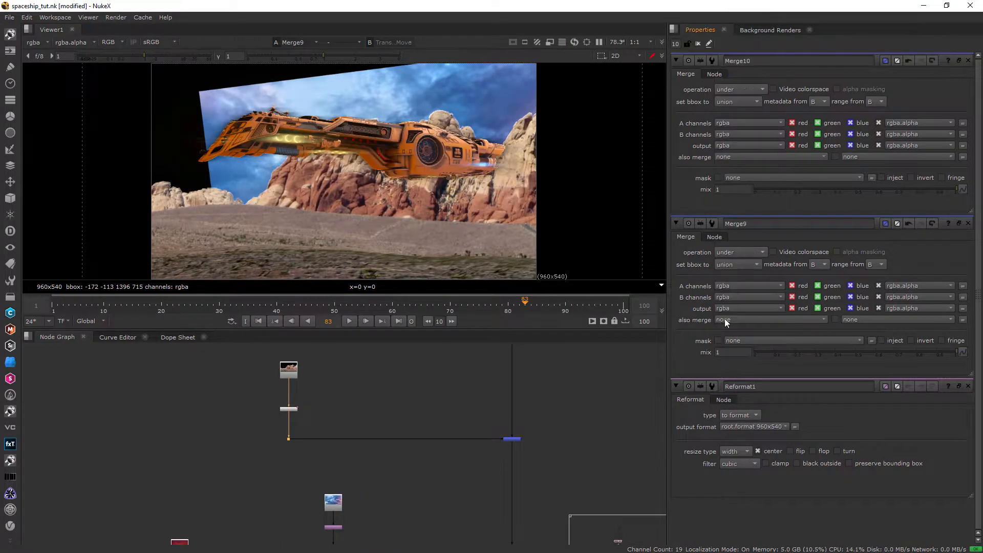
- Add a Transform after the sky's match-move node, scaling the sky to about 1.29 and translating it to x -295, y 155
key(space)
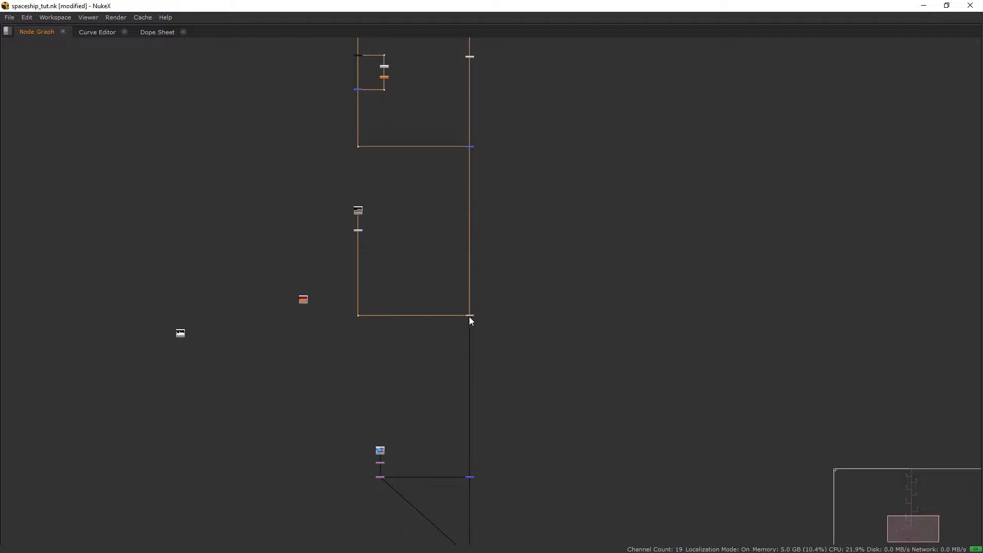
key(space)
scroll(285, 413, up, 3)
middle_drag(284, 413, 277, 496)
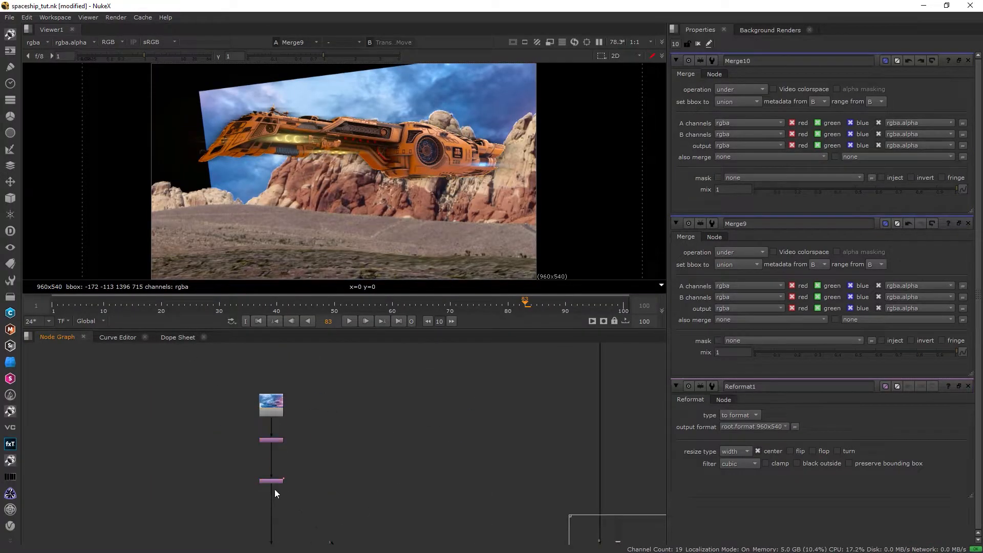
key(t)
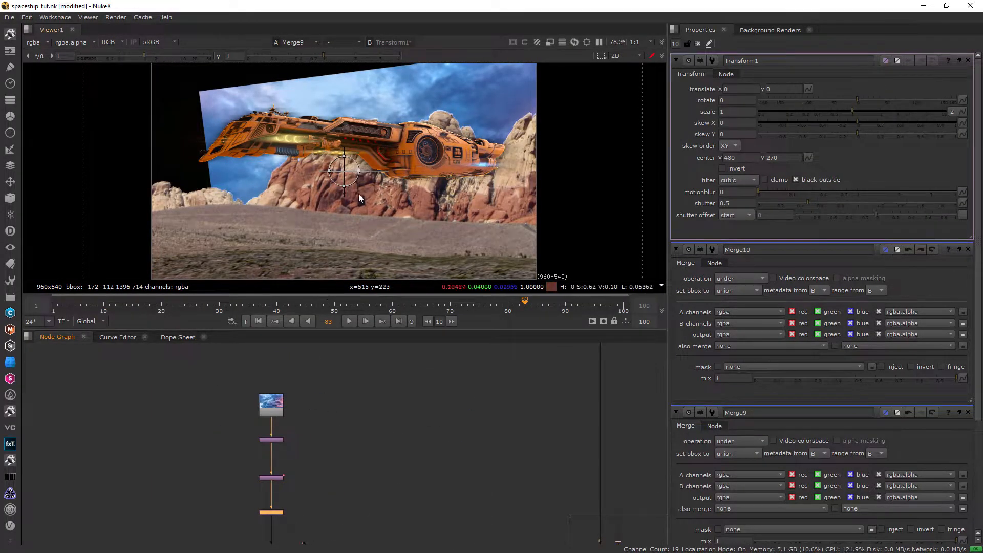
drag(354, 185, 226, 108)
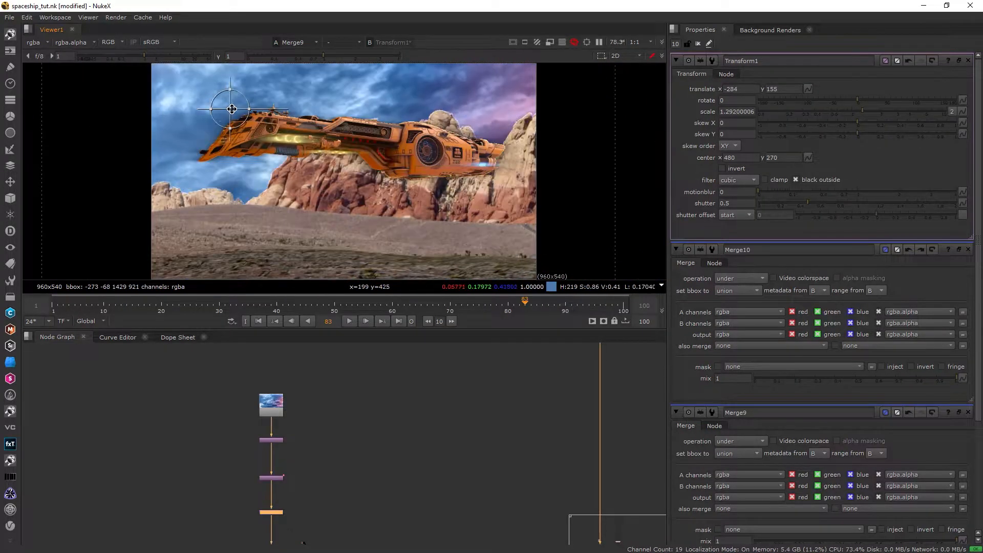
- Add a Mirror node below the sky's Reformat and flop the sky horizontally
key(Tab)
text(mirr)
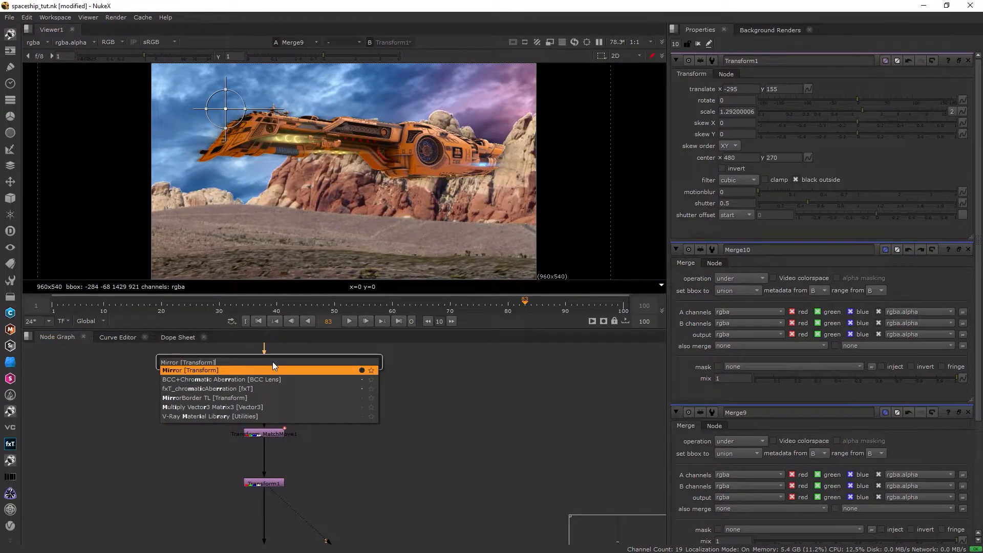
key(Return)
click(732, 89)
scroll(358, 456, down, 5)
click(343, 433)
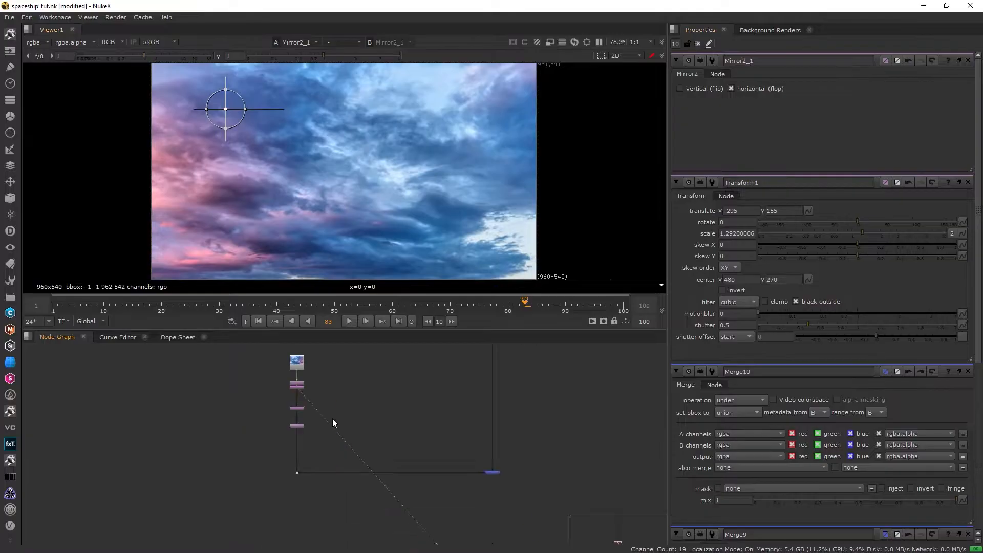
key(2)
- Toggle a sky branch node off and on, reposition the sky with its Transform, and check the first and last frames
scroll(335, 460, up, 3)
click(248, 399)
key(d)
key(d)
double_click(250, 464)
drag(236, 120, 322, 70)
key(Home)
key(End)
- Compare the ship's edges with the glint merge and the Glint node each disabled and re-enabled
key(l)
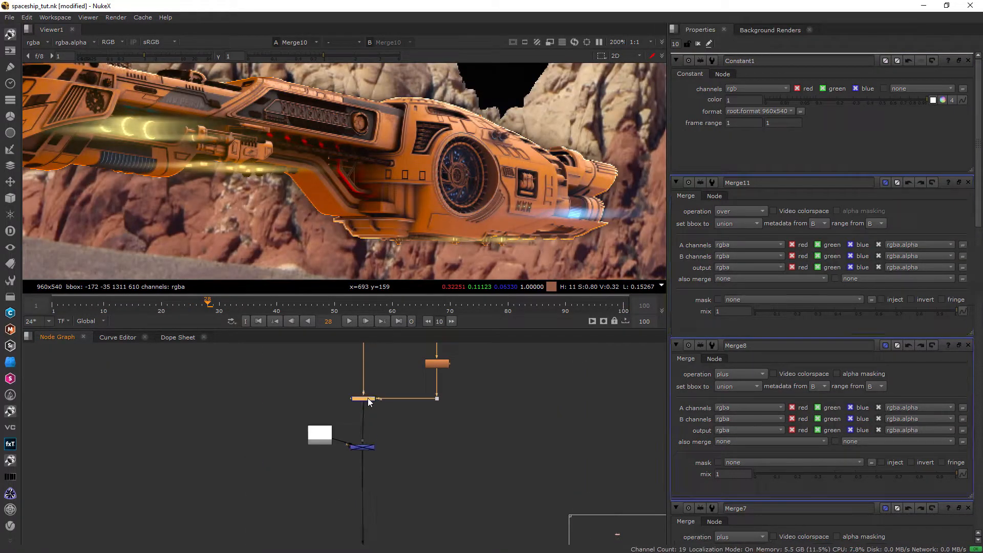
key(d)
key(d)
key(d)
key(d)
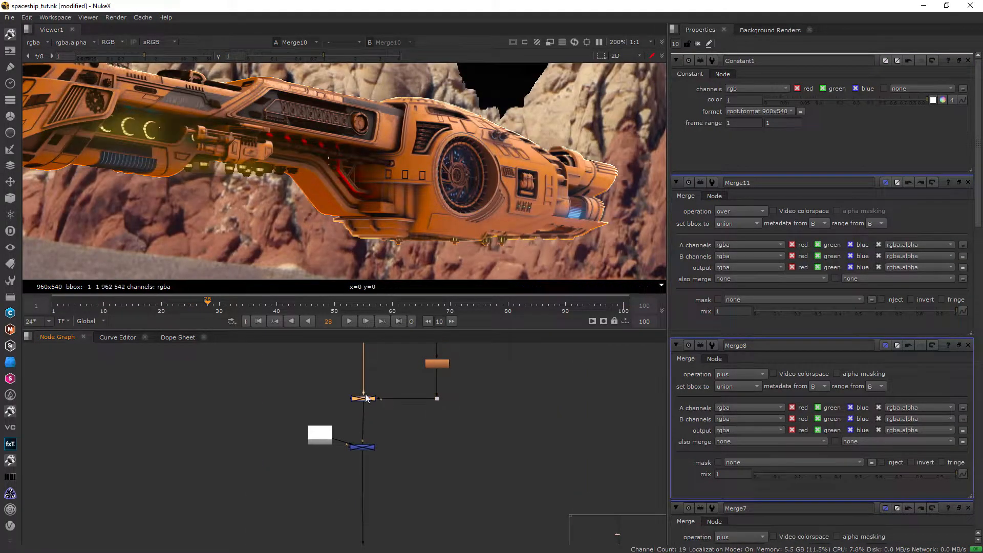
scroll(391, 385, up, 3)
middle_drag(391, 385, 375, 490)
click(450, 403)
key(d)
key(d)
key(d)
key(d)
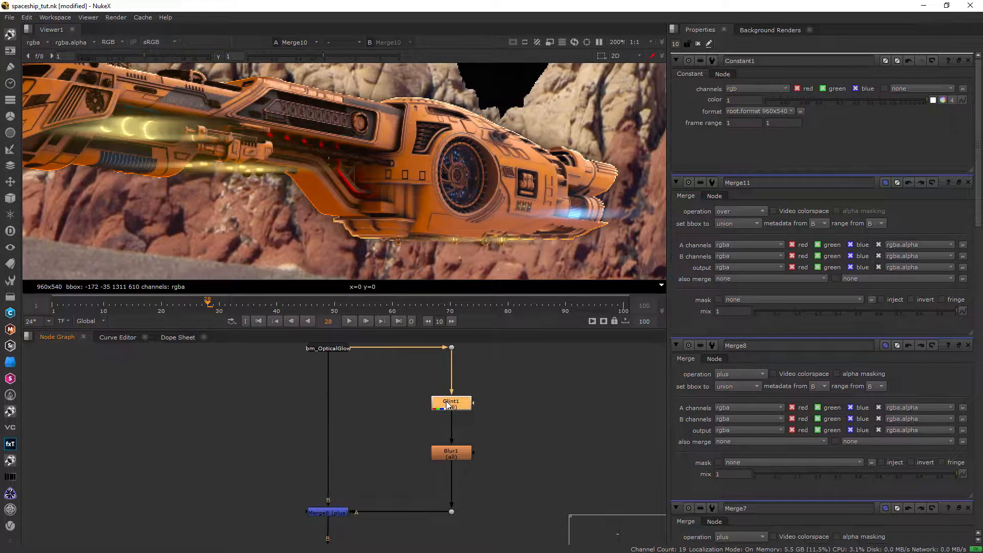
- Restrict the Glint node's channels to rgb and close all open node properties
double_click(447, 403)
click(755, 88)
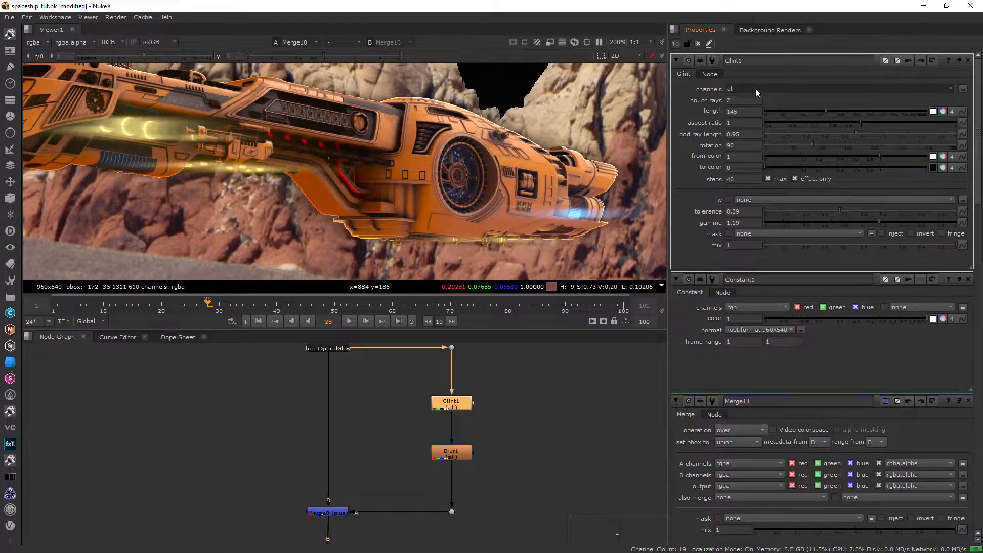
click(761, 122)
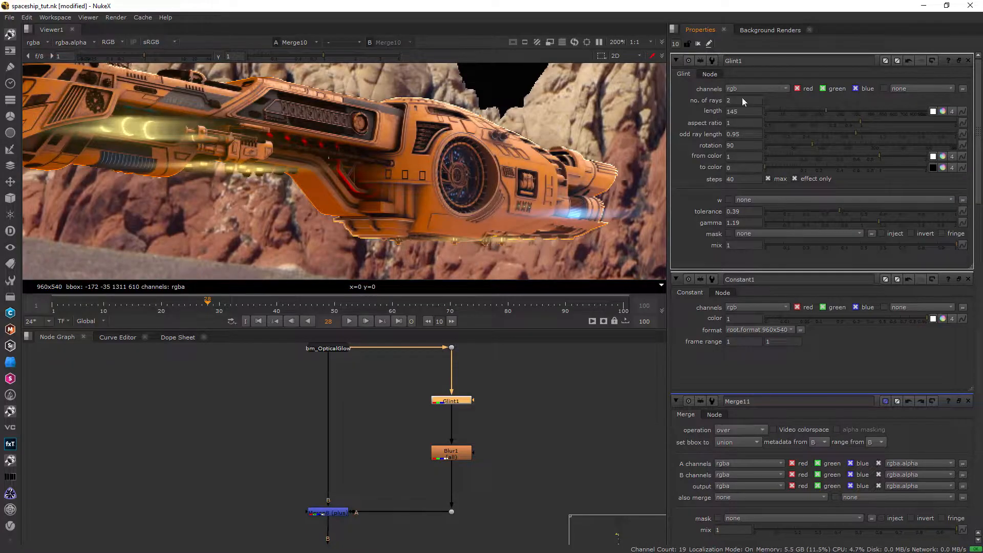
click(690, 61)
click(698, 44)
- Move the sunset sky image to the right of the main branch, below the sky merge
scroll(523, 412, down, 7)
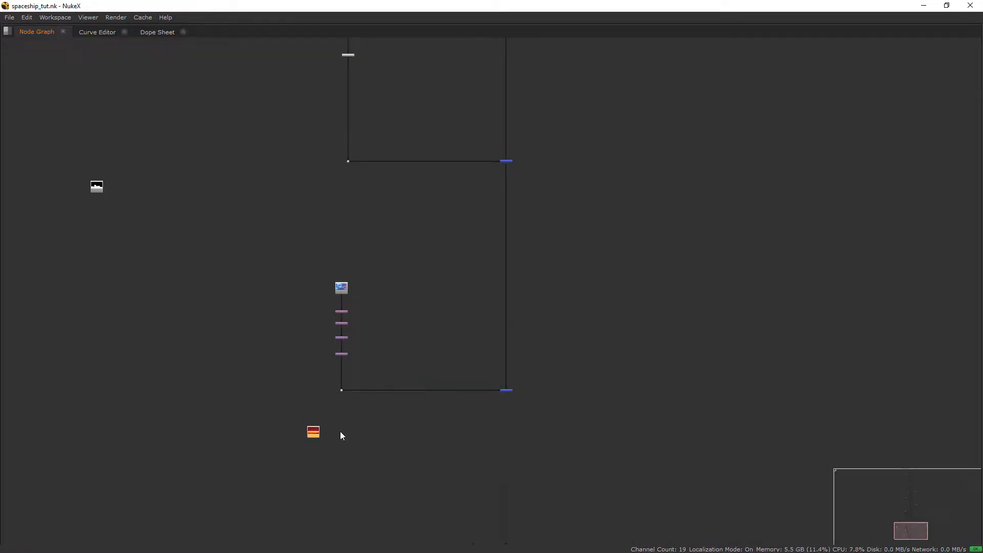
middle_drag(341, 436, 302, 304)
drag(275, 303, 545, 325)
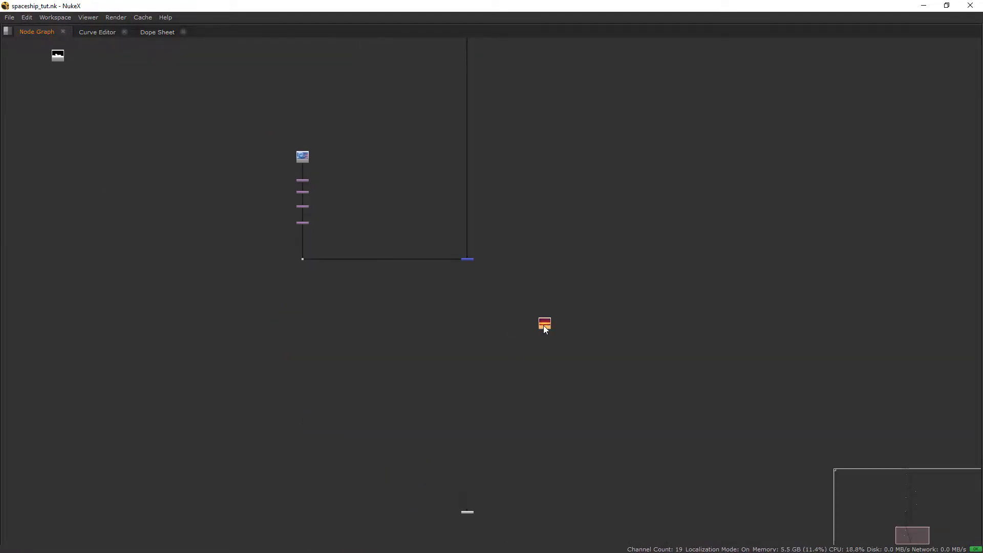
scroll(545, 325, up, 7)
middle_drag(545, 349, 538, 429)
- View the sunset sky image and add a Reformat to root.format 960x540 below it
key(1)
key(space)
click(539, 424)
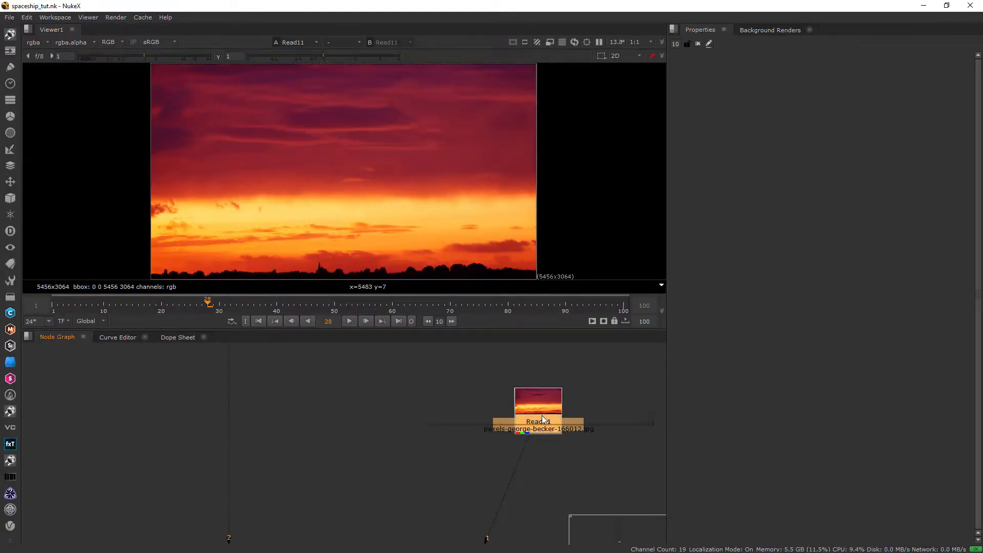
key(Tab)
text(reformat)
key(Return)
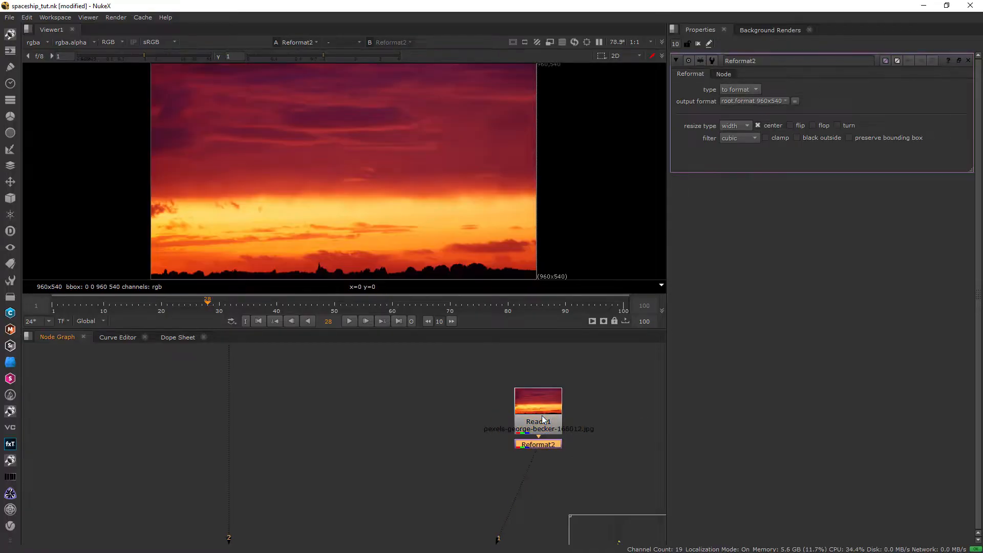
- Copy the Mirror and match-move transform nodes from the blue sky branch
click(472, 471)
key(space)
scroll(485, 463, down, 5)
middle_drag(485, 463, 438, 407)
click(506, 405)
scroll(406, 374, down, 1)
scroll(206, 214, up, 4)
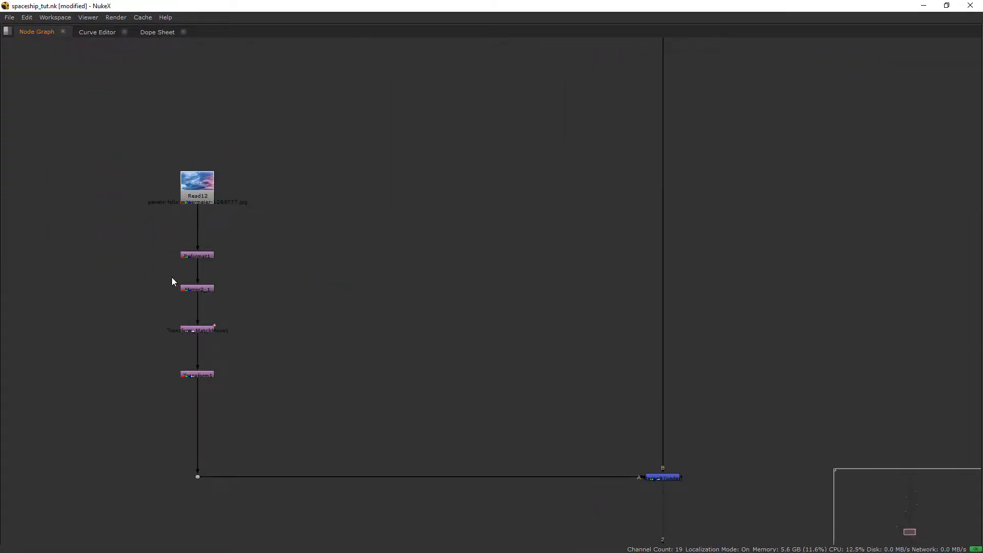
drag(168, 275, 251, 339)
key(ctrl+c)
- Paste the copied Mirror and match-move transform nodes below the sunset image's Reformat
scroll(318, 362, down, 5)
middle_drag(405, 370, 360, 270)
scroll(403, 313, up, 4)
click(566, 484)
middle_drag(582, 447, 564, 426)
key(space)
key(ctrl+v)
- Add a Transform below the sunset's match-move node, translated to x -165, y 37 and scaled to about 1.39
key(t)
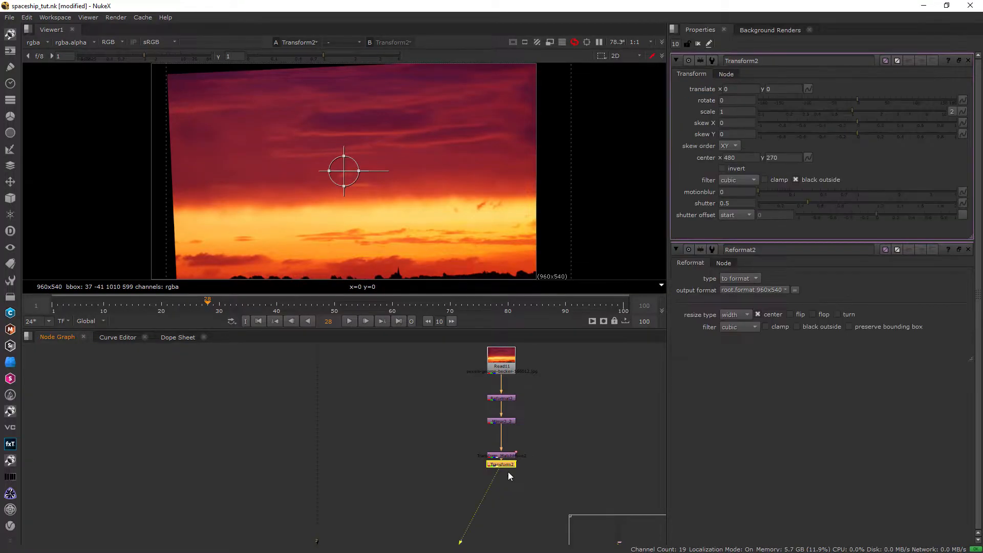
drag(506, 478, 505, 495)
key(End)
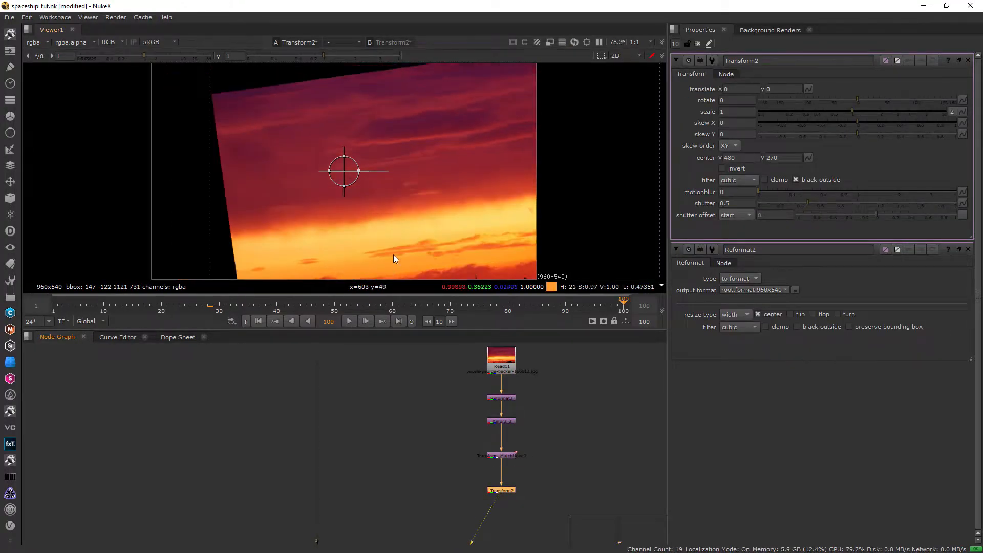
drag(354, 183, 279, 160)
key(Home)
- Merge the transformed sunset into the main branch below the blue sky merge, with the sunset branch aligned to the new merge
key(space)
middle_drag(493, 517, 574, 383)
click(642, 398)
ctrl+drag(581, 357, 662, 326)
click(662, 327)
drag(342, 350, 388, 332)
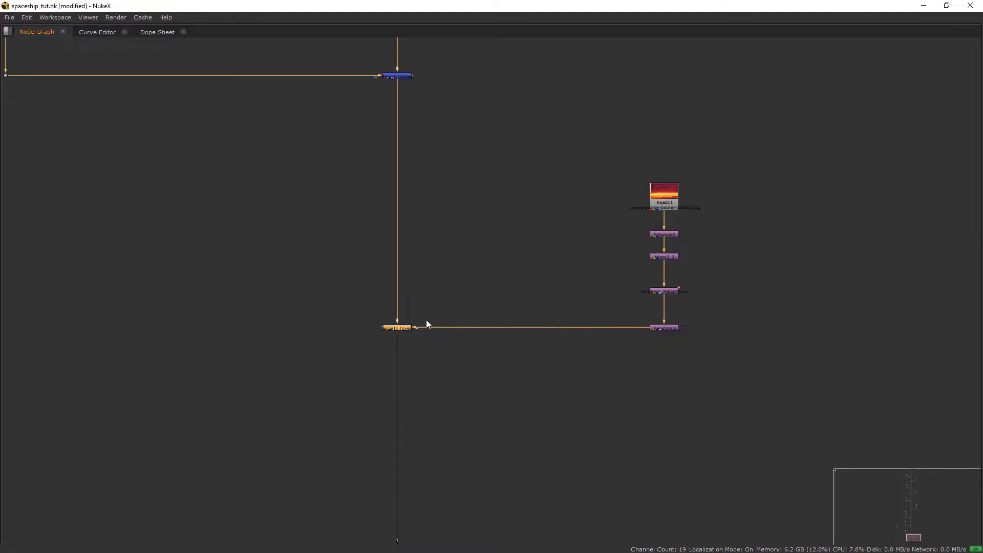
- Set the sunset merge's operation to under
middle_drag(426, 361, 426, 464)
key(space)
click(428, 477)
click(385, 431)
click(733, 93)
click(751, 307)
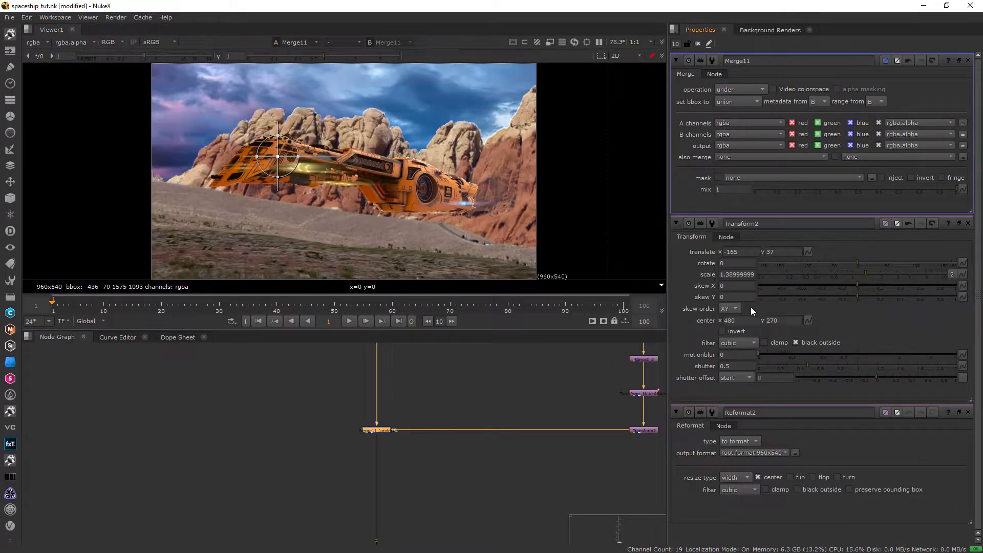
- Add a VolumeRays node below the sunset branch's corner dot and place its volumetrics center at x -32, y 311
click(419, 409)
middle_drag(415, 366, 422, 471)
middle_drag(397, 328, 394, 449)
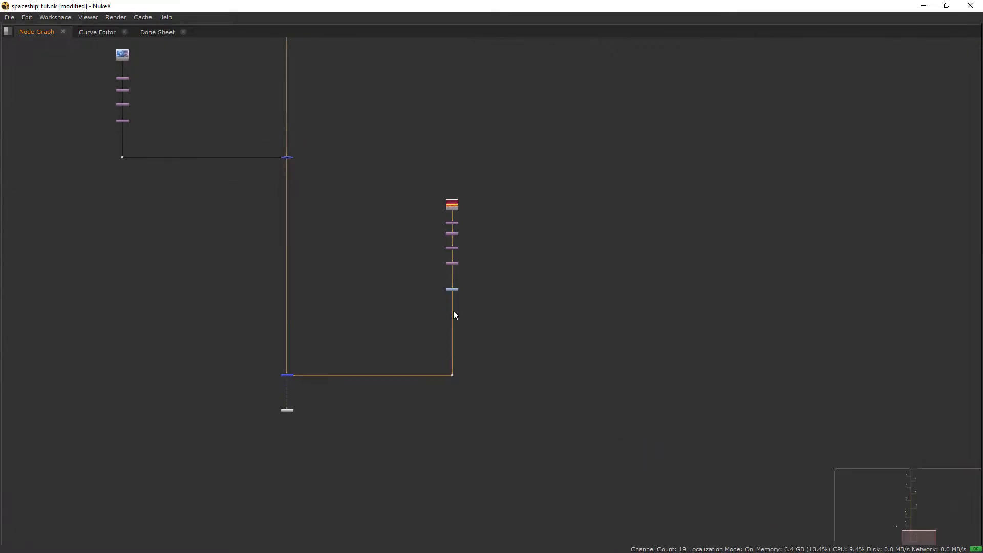
scroll(444, 380, up, 3)
key(Tab)
text(volume)
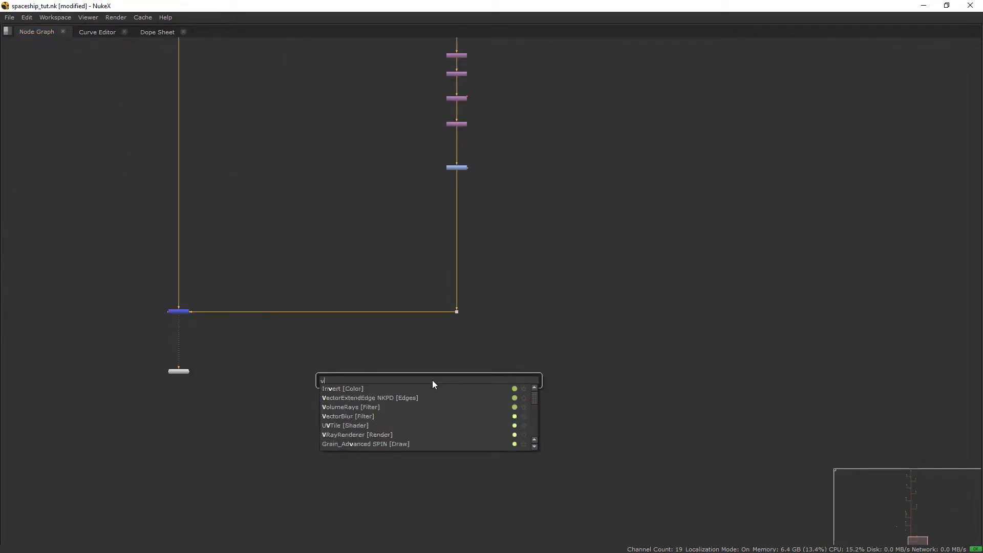
key(Return)
scroll(432, 380, up, 3)
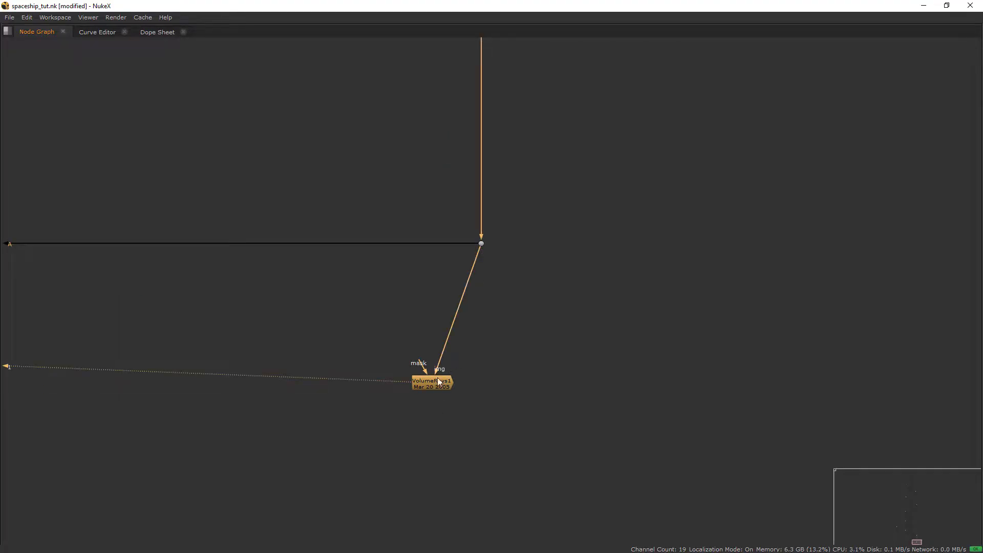
drag(439, 381, 488, 422)
key(space)
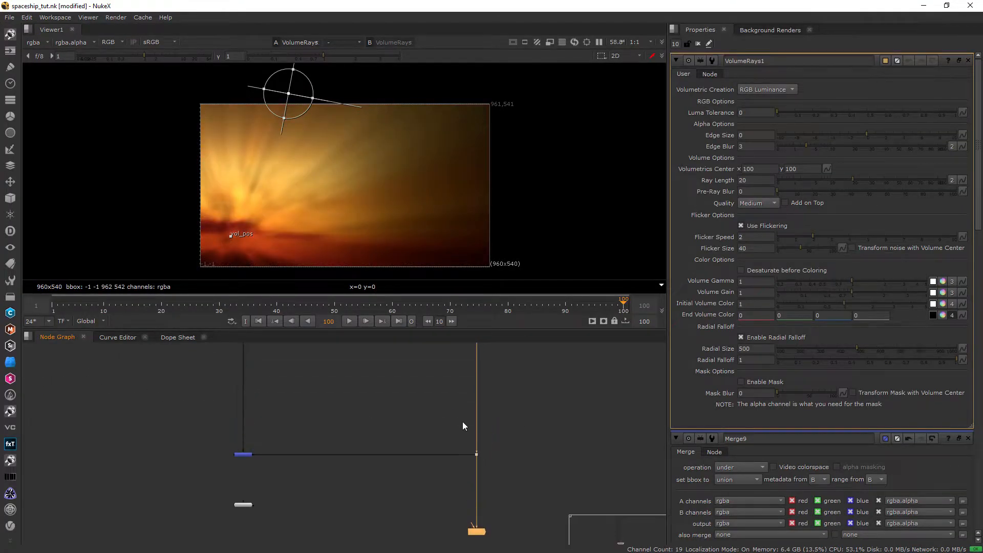
drag(231, 236, 190, 173)
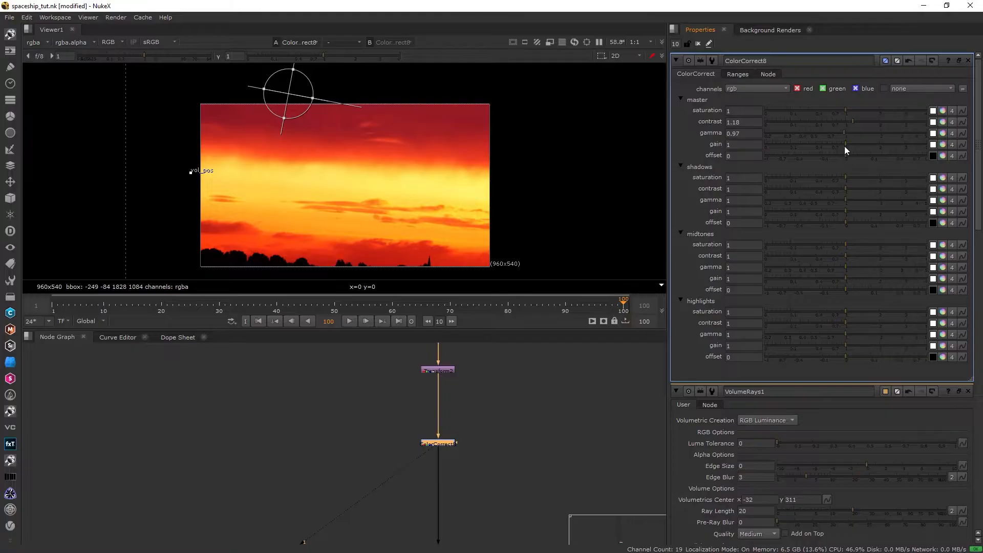
- Set the sunset ColorCorrect's master gain to 1.28 and saturation to 0.94
drag(845, 145, 856, 153)
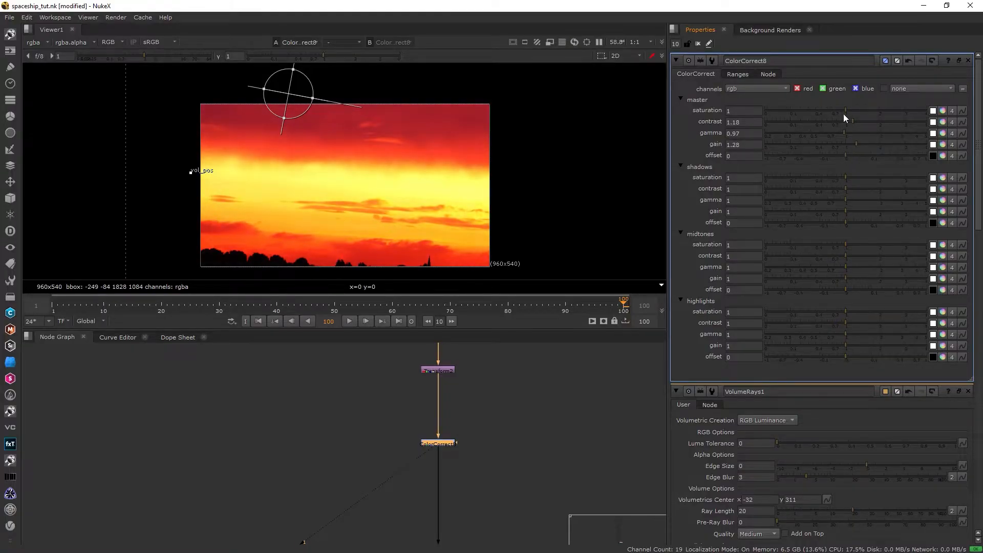
drag(856, 200, 859, 221)
scroll(545, 471, down, 3)
- Set VolumeRays to luma tolerance 0.255, edge size 0.8, edge blur 10.2, center x -80, y 309 and Very High quality
middle_drag(545, 471, 479, 409)
click(489, 424)
key(1)
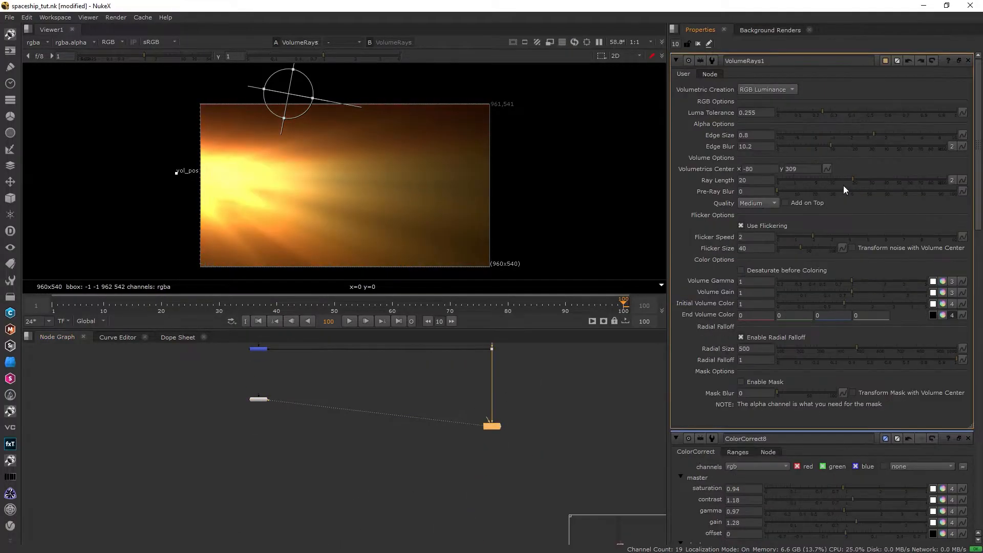
mouse_move(853, 180)
mouse_down()
mouse_move(884, 180)
mouse_move(853, 180)
mouse_up()
click(761, 225)
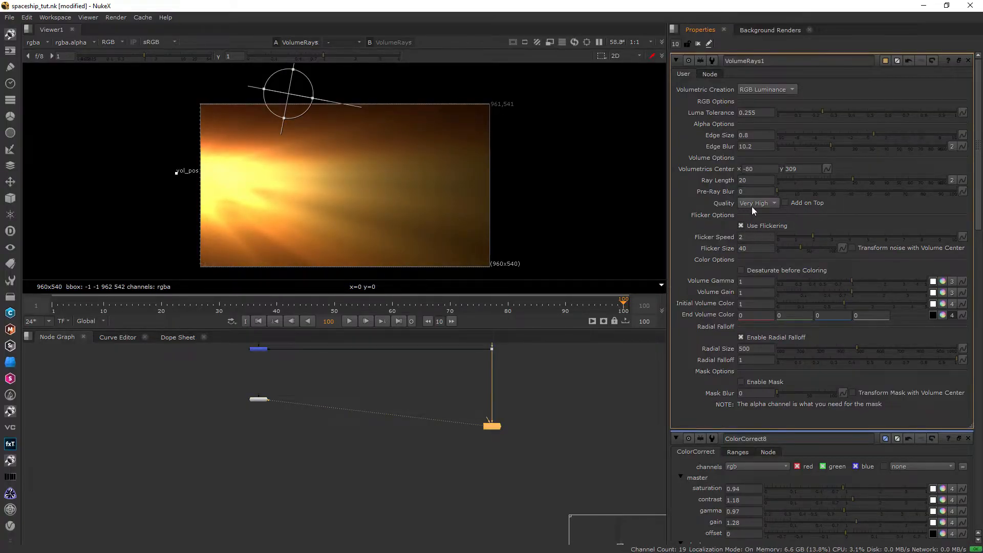
- Merge the volume rays over the main branch below the sunset merge with a mix of 0.52
key(space)
click(313, 373)
drag(322, 365, 307, 250)
drag(317, 372, 311, 355)
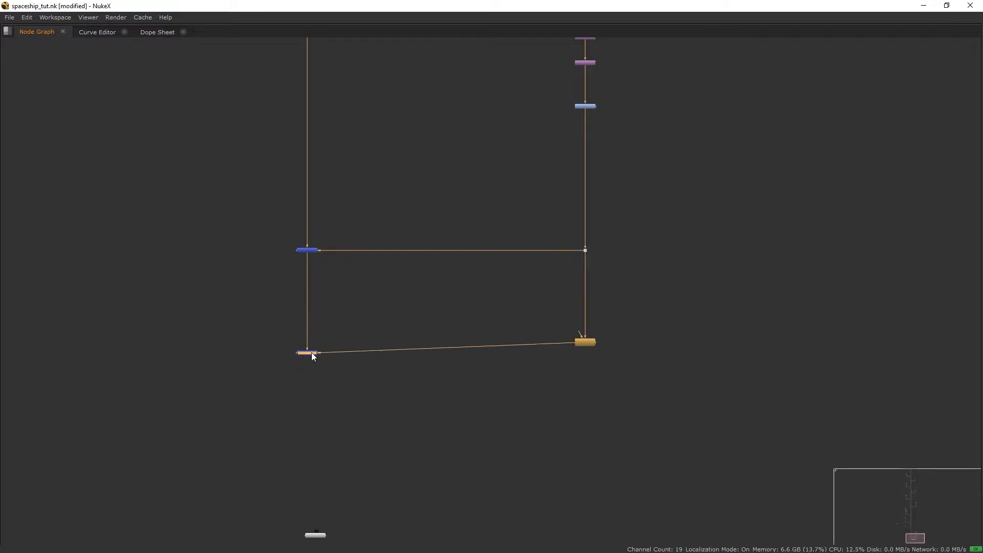
key(space)
mouse_move(860, 189)
mouse_down()
mouse_move(880, 189)
mouse_move(859, 186)
mouse_up()
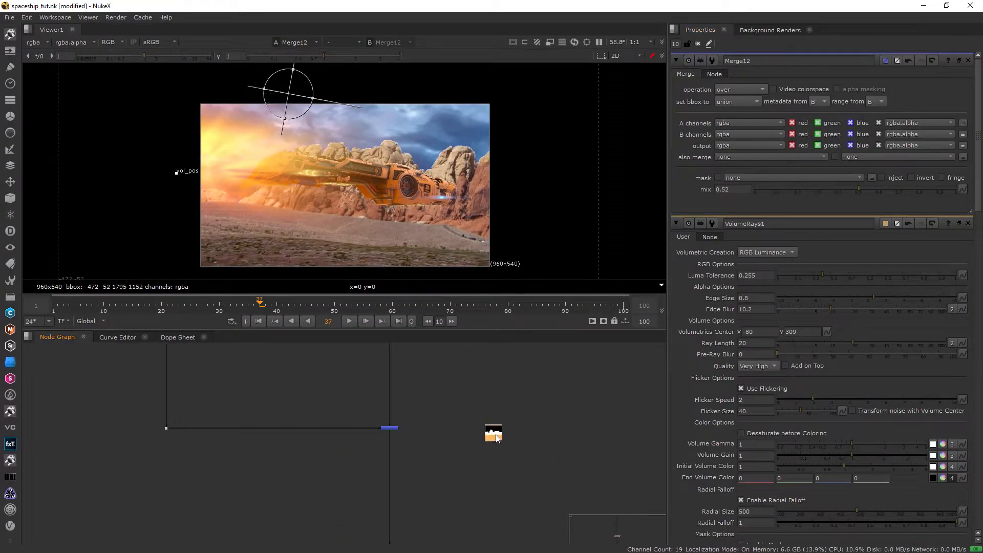
- View the reactor smoke Read node on its own and mark its footage as premultiplied
drag(494, 435, 535, 422)
key(1)
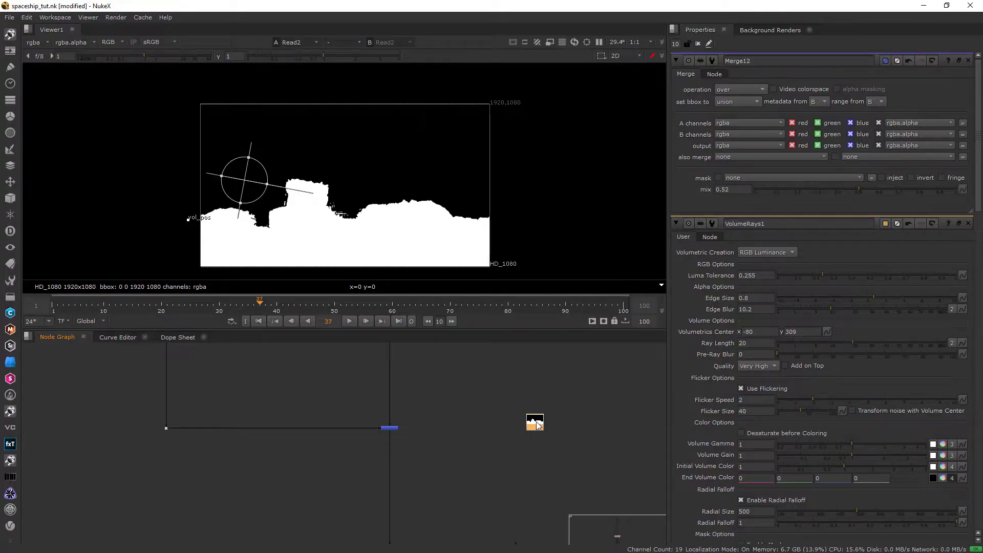
double_click(536, 423)
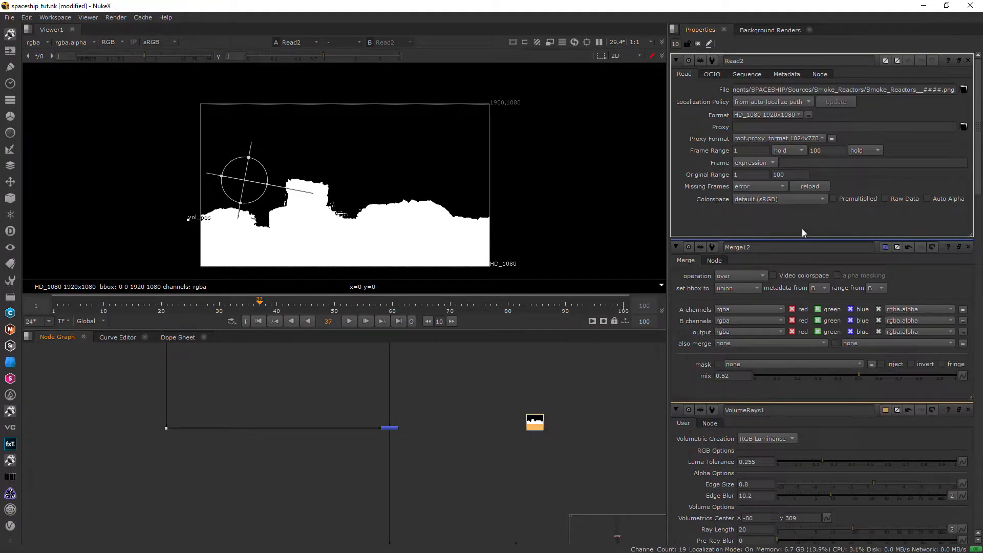
click(833, 199)
- Close all open node properties and merge the reactor smoke over the main branch
drag(533, 426, 612, 421)
click(698, 44)
middle_drag(620, 504, 590, 419)
key(m)
middle_drag(613, 346, 609, 392)
drag(608, 385, 361, 534)
- Reformat the reactor smoke to root.format 960x540 and add an Unpremult node below it
scroll(379, 496, down, 3)
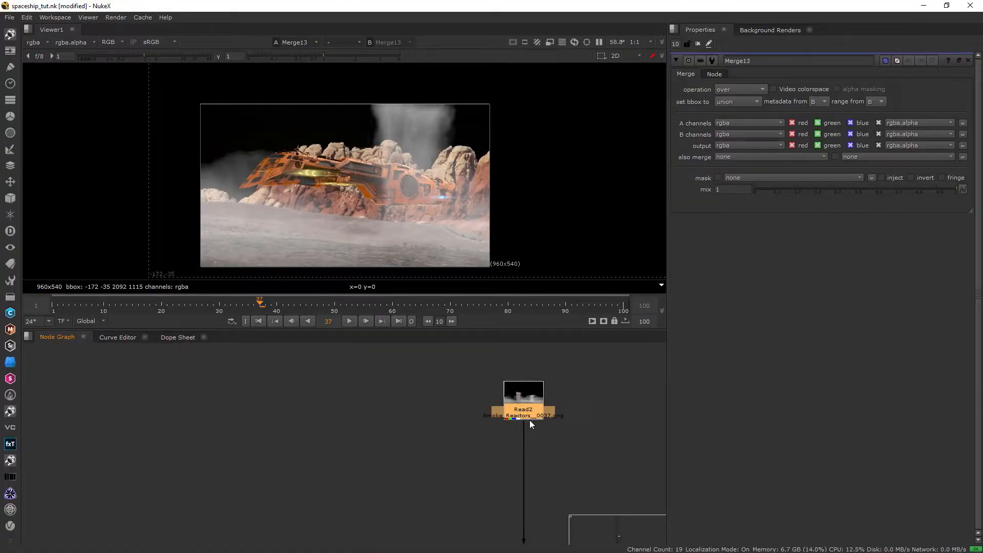
key(1)
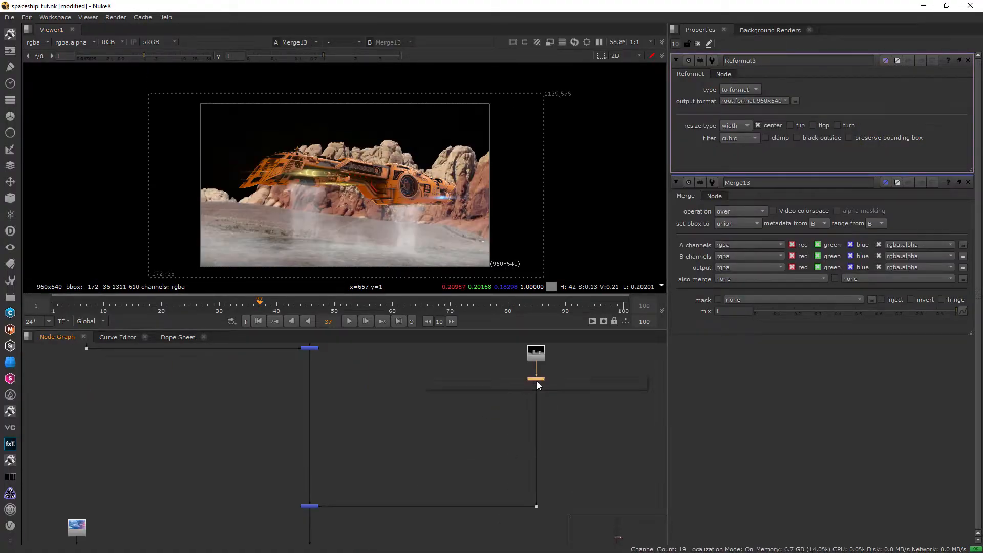
key(Tab)
text(unpre)
key(Return)
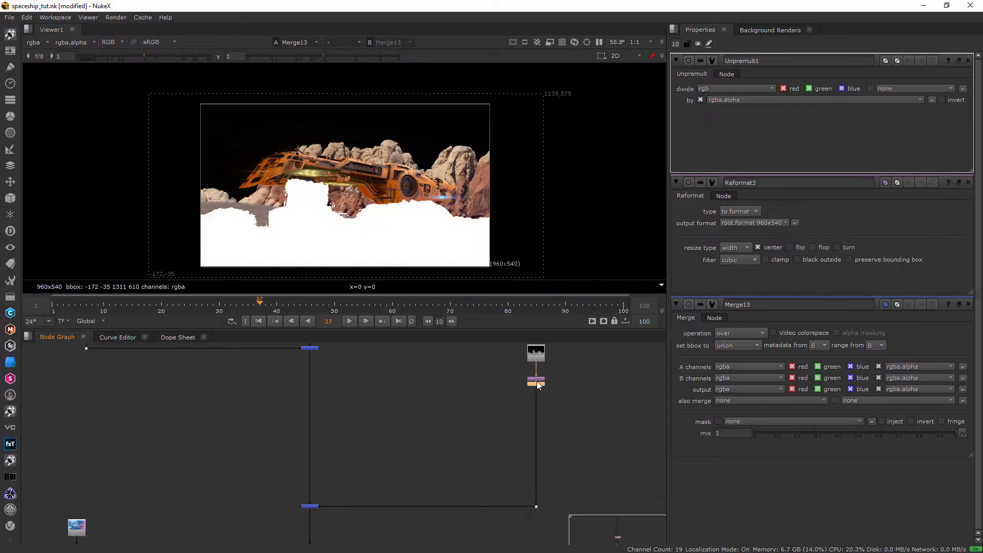
- Add Grade and Premult nodes below the smoke's Unpremult and space them out along the branch
key(g)
key(Tab)
text(pre)
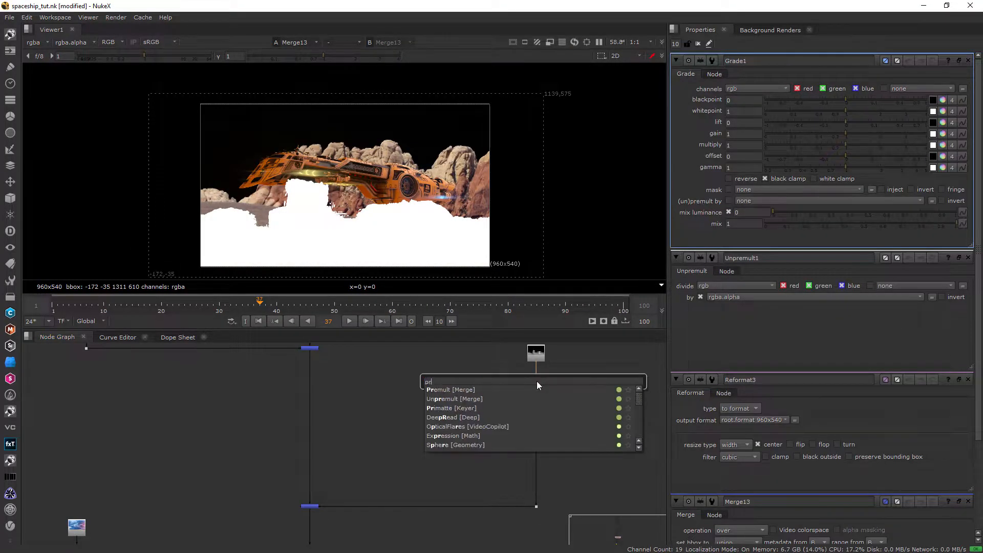
key(Return)
scroll(539, 381, up, 2)
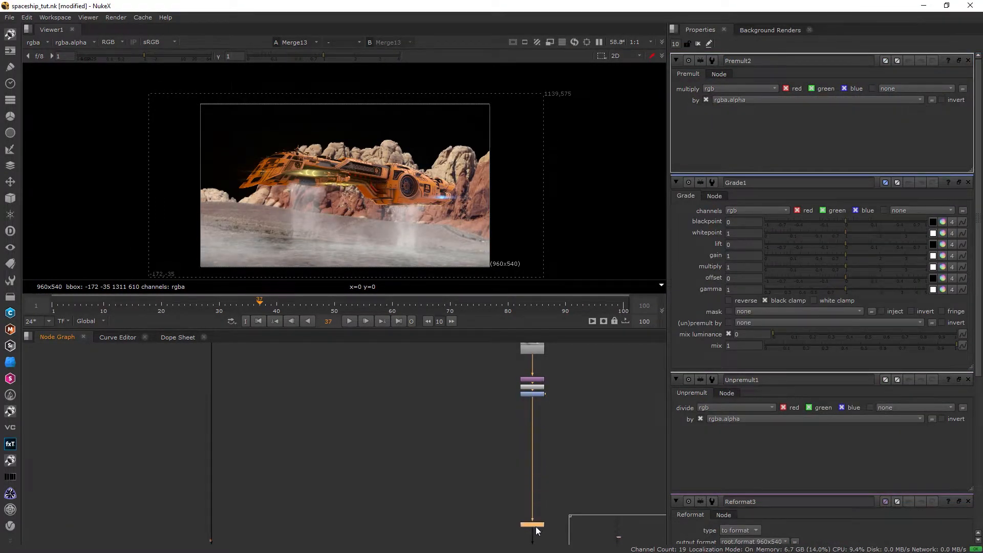
click(537, 395)
drag(533, 392, 533, 416)
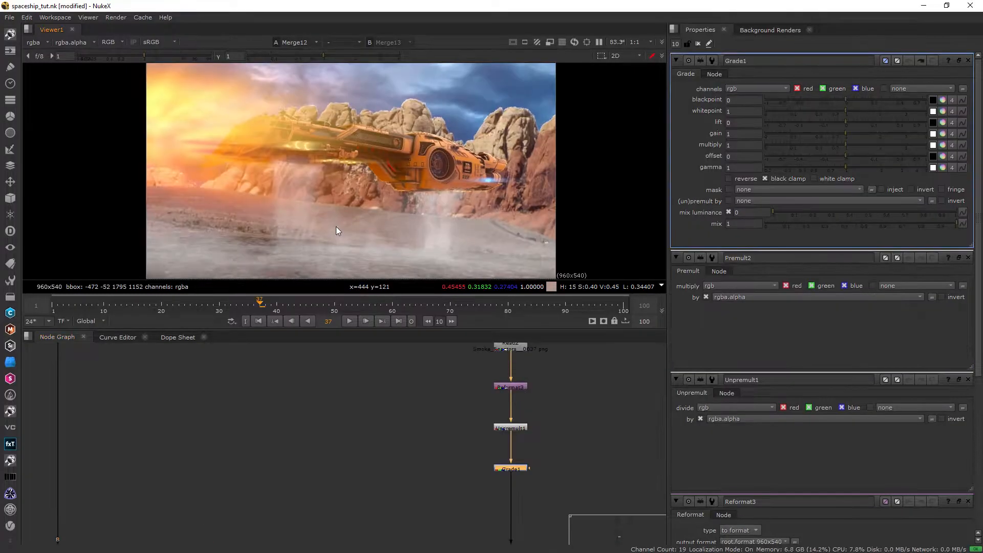
- Set the smoke Grade's gain to 1.4, raise its multiply to about 1.16 and tint the multiply toward warm orange
scroll(337, 227, up, 2)
drag(846, 134, 861, 133)
mouse_move(847, 145)
mouse_down()
mouse_move(870, 147)
mouse_move(850, 147)
mouse_up()
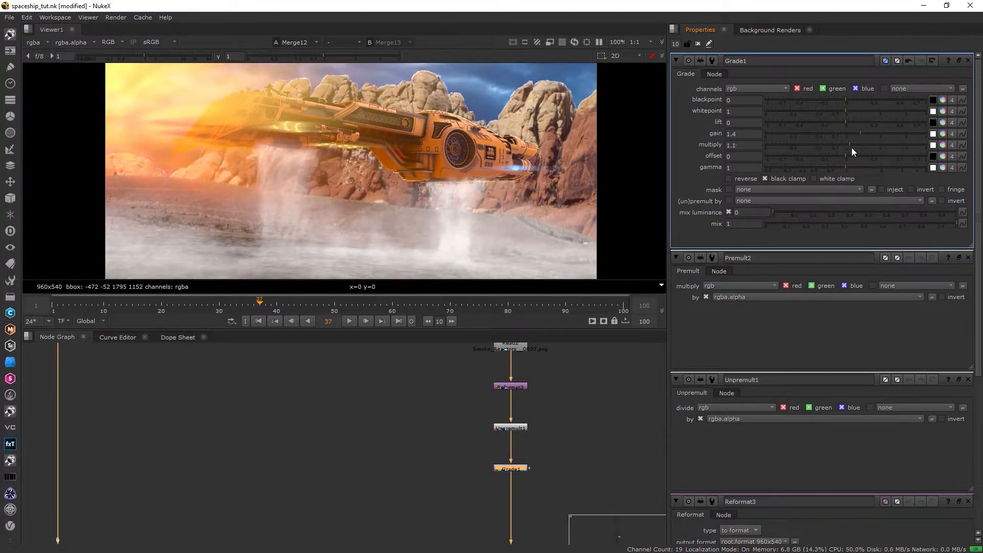
click(942, 147)
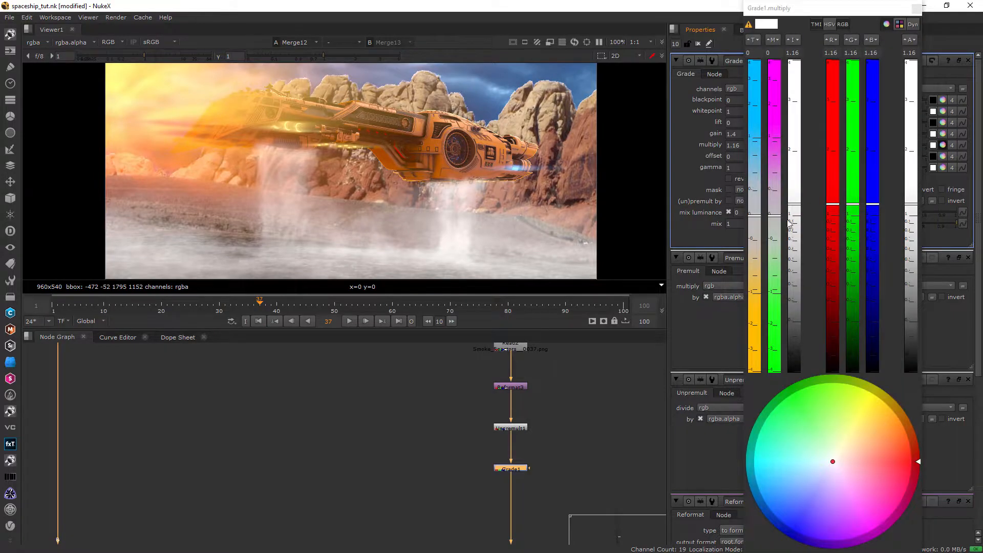
drag(755, 257, 761, 316)
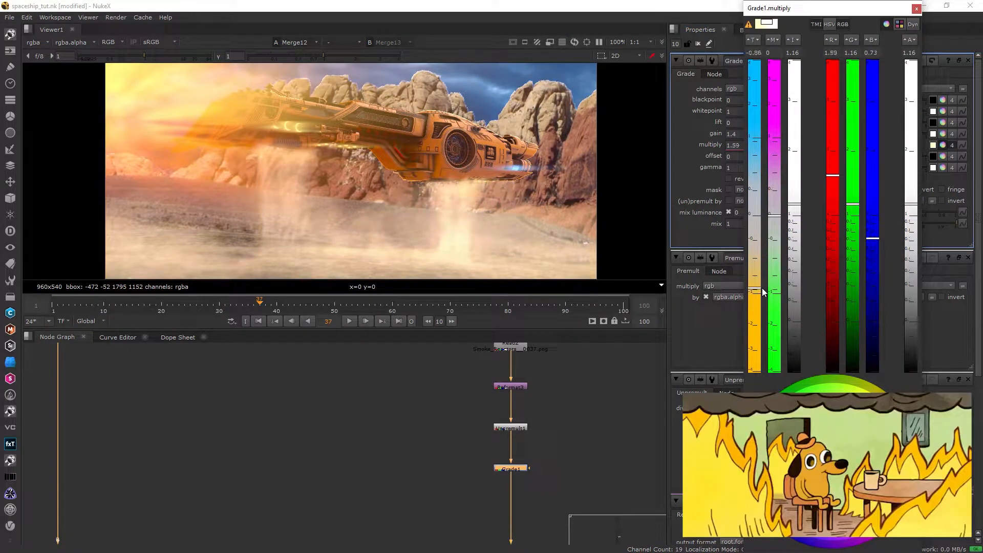
drag(776, 187, 795, 221)
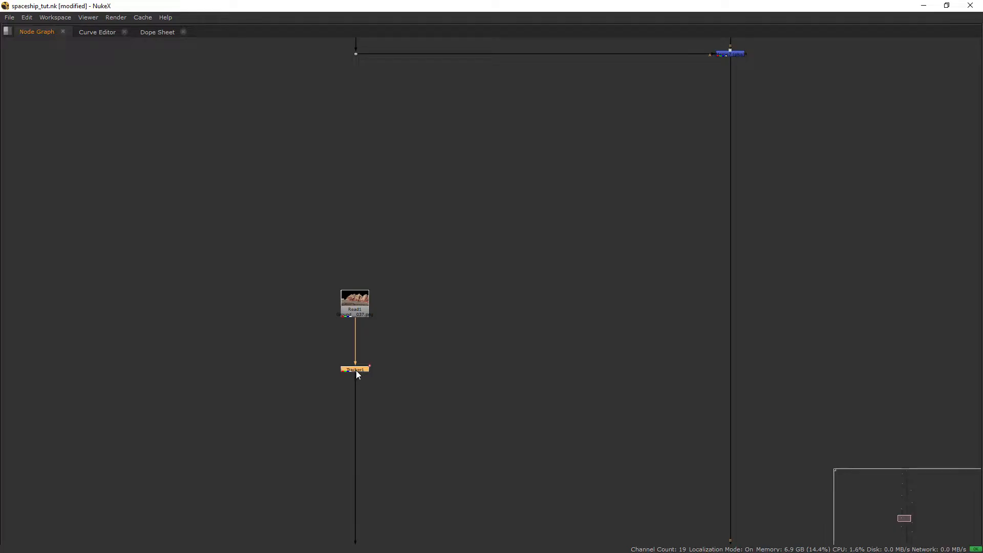
- Add Unpremult, Grade and Premult nodes below the ground footage's Tracker
key(Tab)
text(unp)
key(Return)
key(g)
key(Tab)
text(pre)
key(Return)
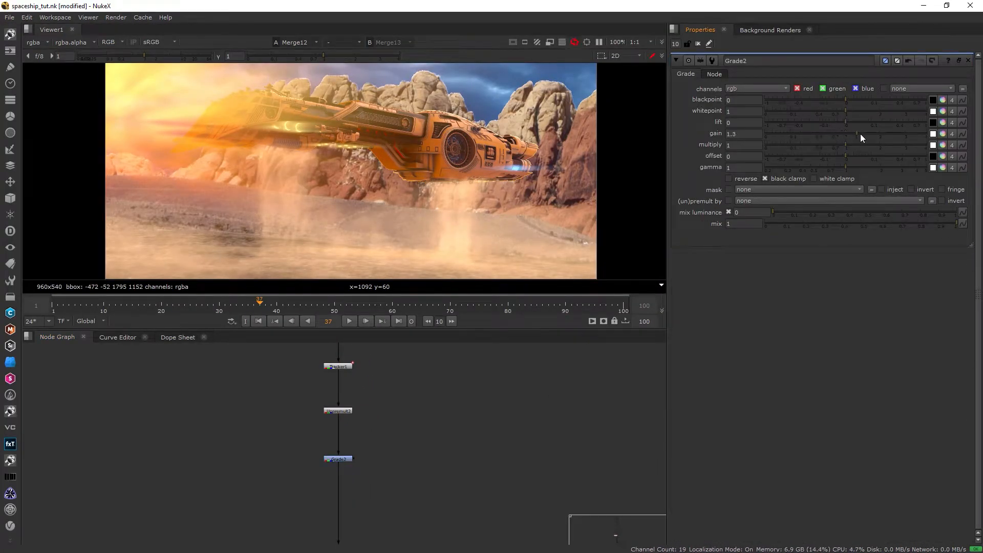
- Set the ground Grade's gain to 0.74 and multiply to 0.84, and inspect the rock edges
drag(860, 134, 837, 149)
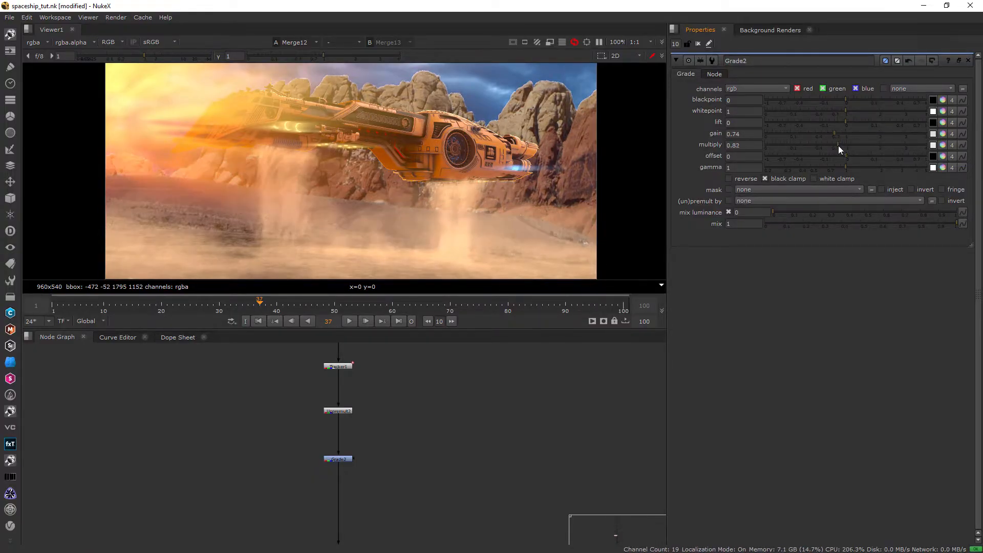
scroll(431, 69, up, 10)
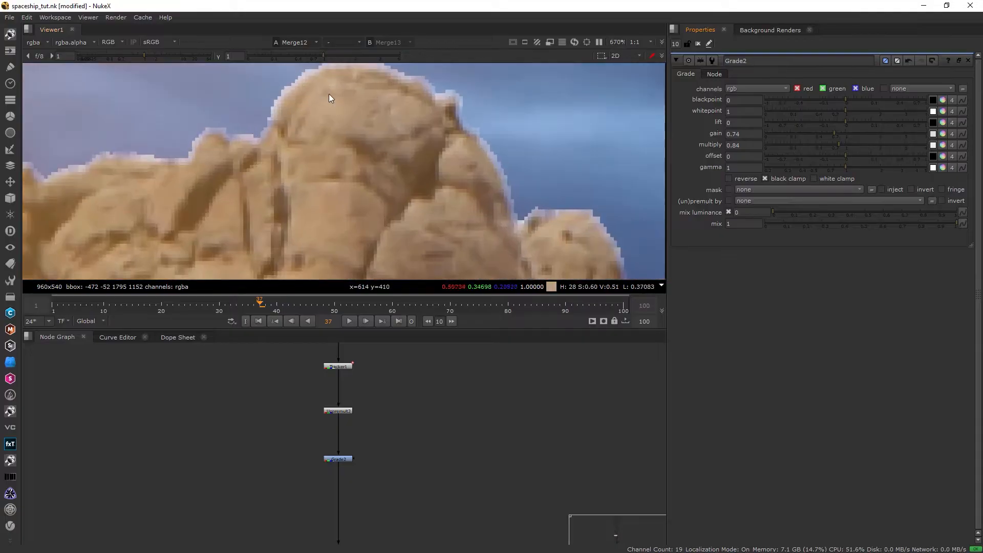
scroll(343, 141, down, 4)
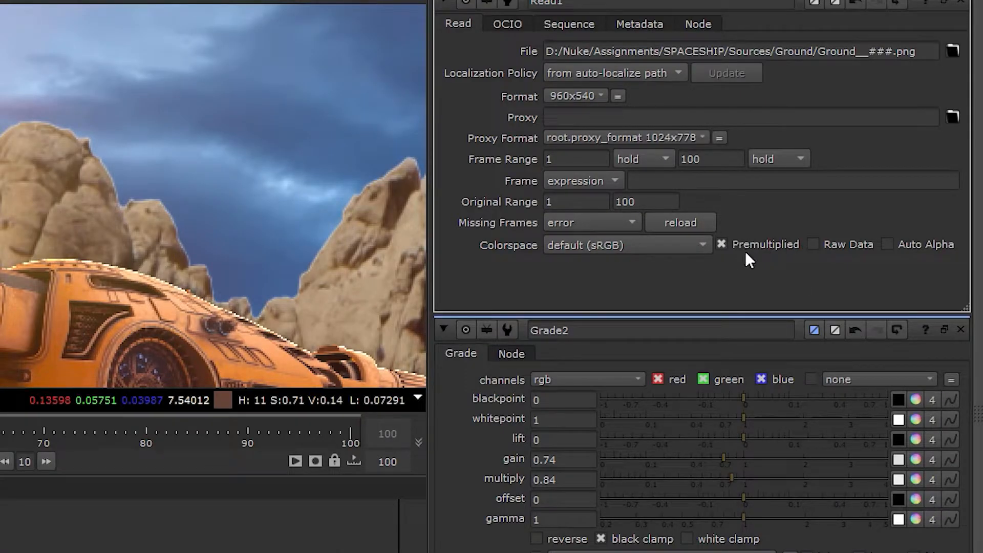
- Enable Raw Data on the ground footage's Read node and close all open node properties
click(819, 242)
click(819, 241)
click(820, 241)
key(f)
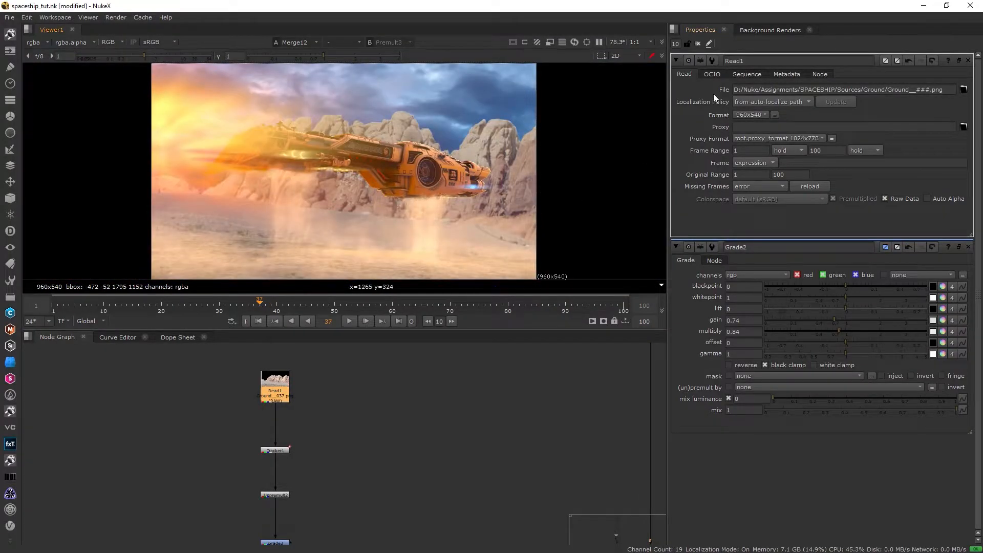
click(698, 44)
- Compare the ground Grade off and on, then set blackpoint 0.005, gain 0.61, offset -0.014 and gamma 0.74
middle_drag(324, 429, 335, 394)
scroll(340, 400, up, 3)
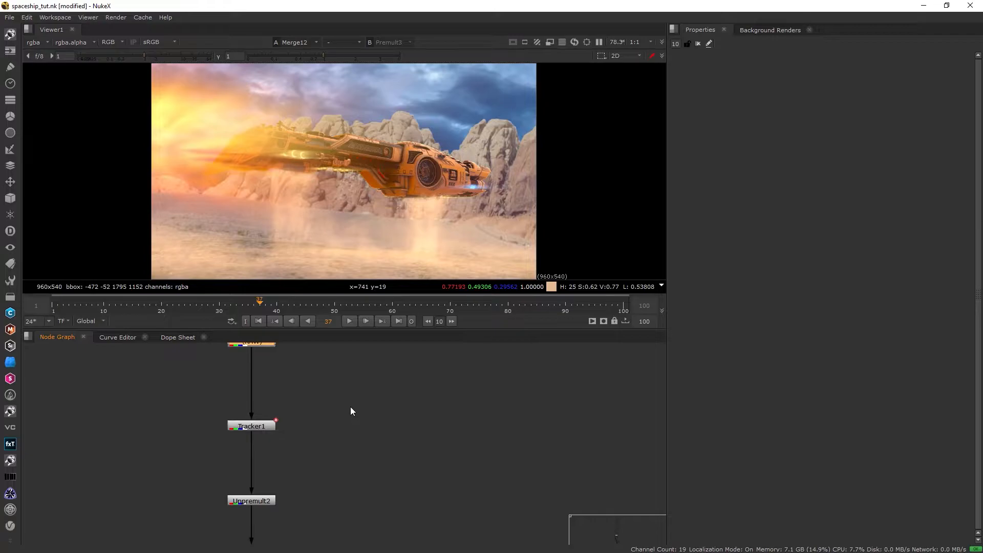
middle_drag(350, 461, 367, 349)
click(272, 470)
key(d)
double_click(271, 470)
key(d)
drag(846, 157, 830, 167)
drag(846, 101, 852, 101)
- Add a ColorCorrect to the ground with saturation 0.76, contrast 1.34, gamma 0.85 and gain 1.139, 0.98, 1.121, 1.08
middle_drag(274, 469, 298, 414)
key(c)
drag(847, 122, 861, 122)
drag(846, 110, 844, 133)
drag(846, 144, 849, 145)
click(943, 144)
drag(774, 215, 755, 227)
drag(774, 175, 774, 191)
click(916, 9)
mouse_move(846, 200)
mouse_down()
mouse_move(834, 199)
mouse_move(846, 200)
mouse_up()
drag(844, 133, 838, 135)
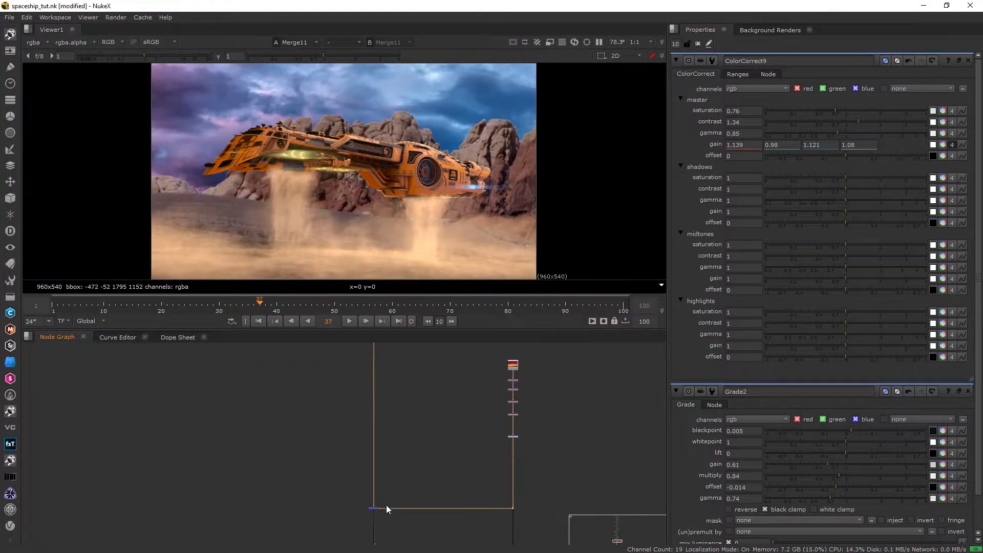
- Try a lower mix on Merge9 in the background composite, and undo the change
scroll(394, 502, up, 7)
double_click(317, 506)
scroll(323, 499, down, 5)
scroll(327, 389, up, 2)
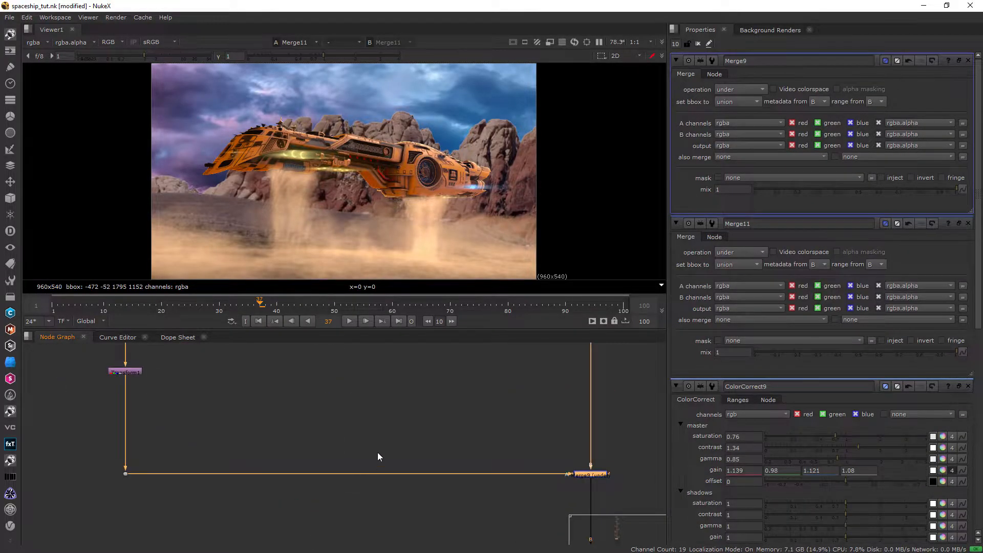
drag(921, 190, 887, 191)
scroll(512, 390, down, 3)
middle_drag(576, 535, 443, 460)
middle_drag(372, 531, 331, 402)
key(ctrl+z)
key(ctrl+z)
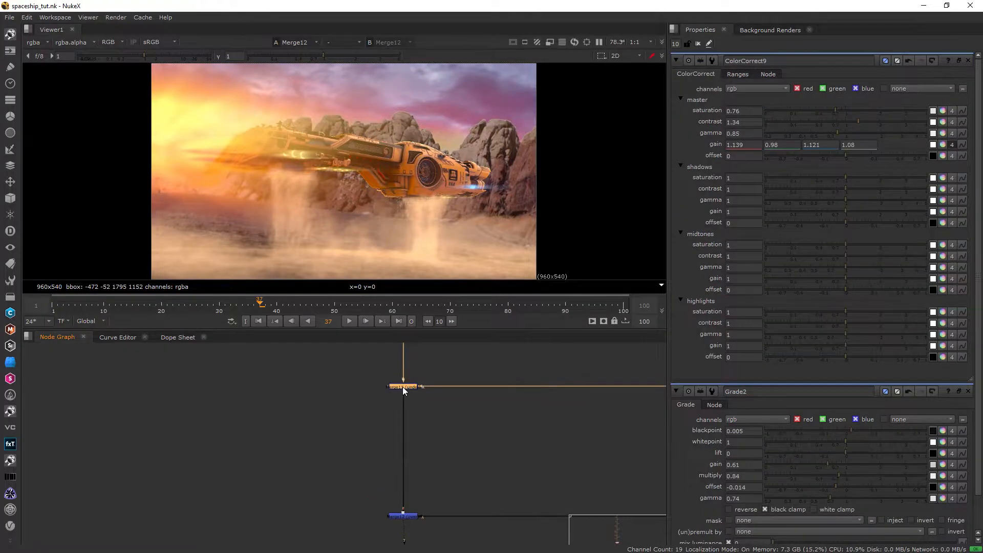
- Compare the VolumeRays merge off and on, and open its properties
double_click(403, 387)
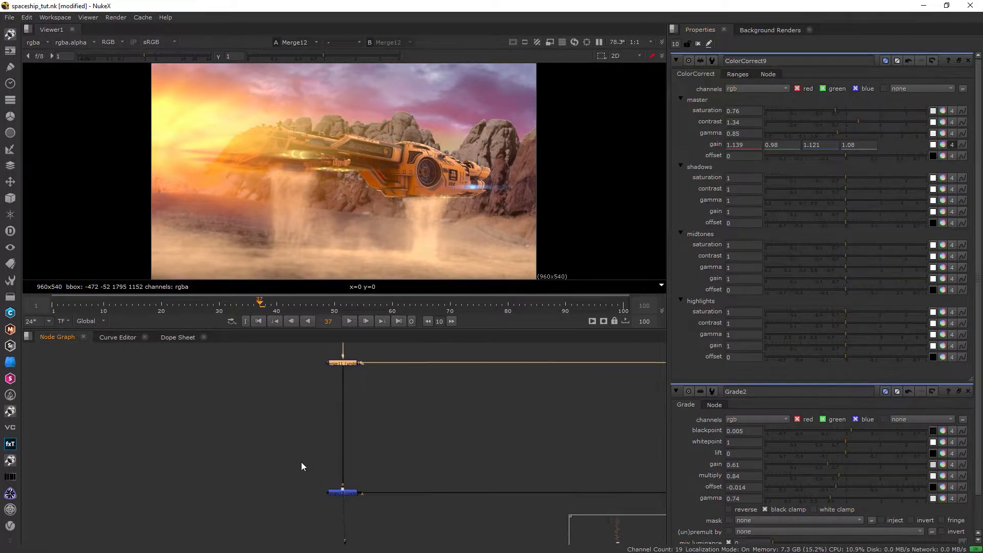
click(343, 493)
key(d)
key(d)
double_click(349, 492)
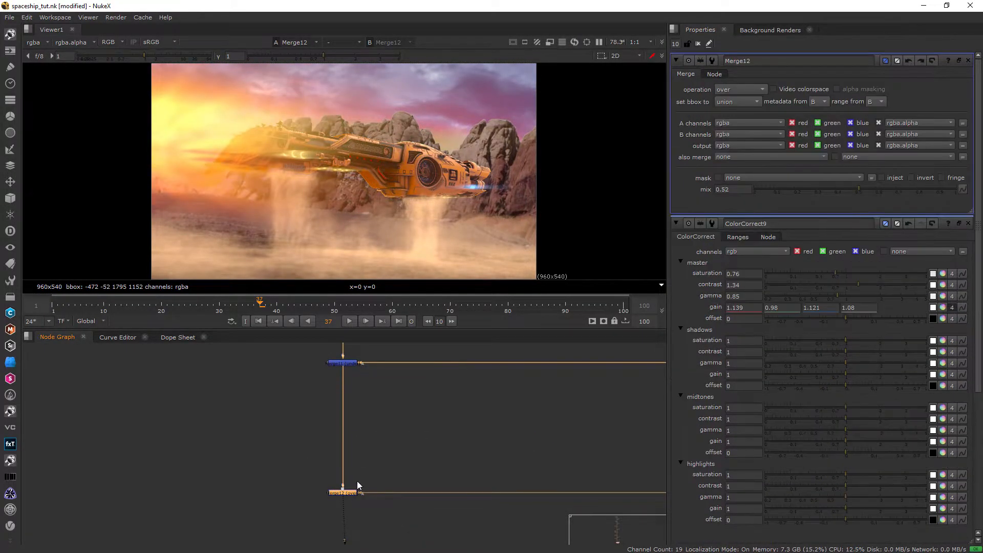
- Extract the VolumeRays merge, insert it into the main branch above the blue sky merge, and set its operation to under
drag(462, 126, 477, 125)
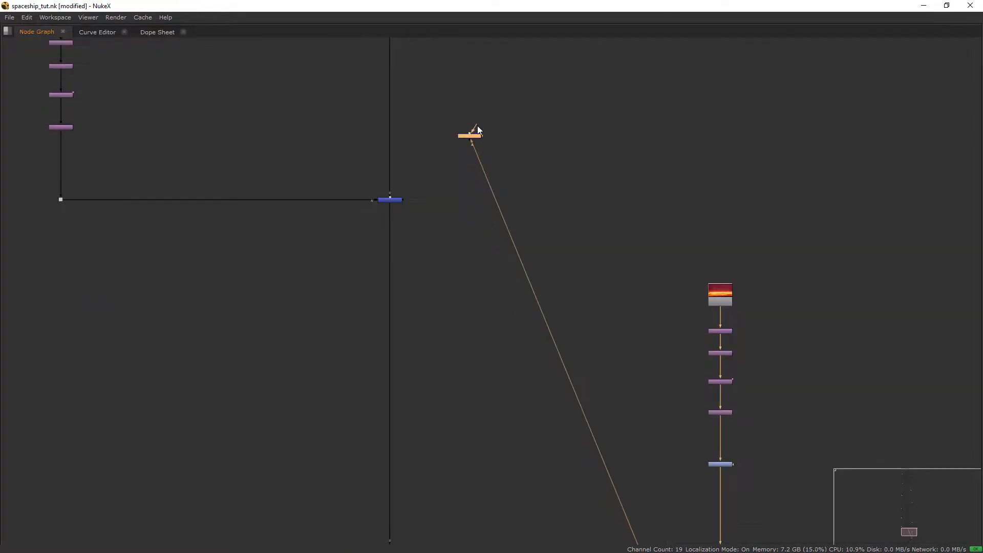
scroll(524, 384, down, 2)
middle_drag(477, 128, 493, 411)
scroll(669, 159, up, 3)
scroll(614, 220, down, 3)
scroll(439, 380, up, 2)
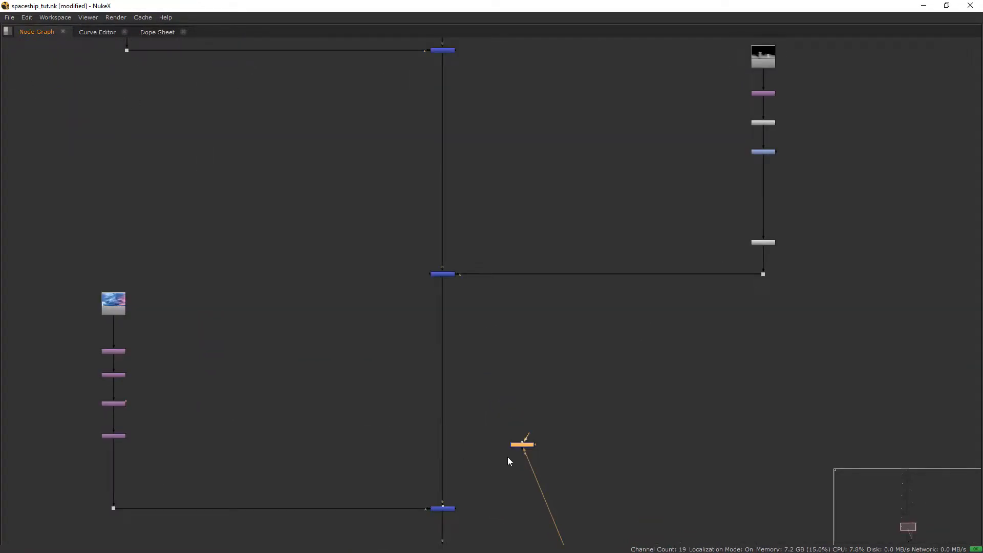
key(space)
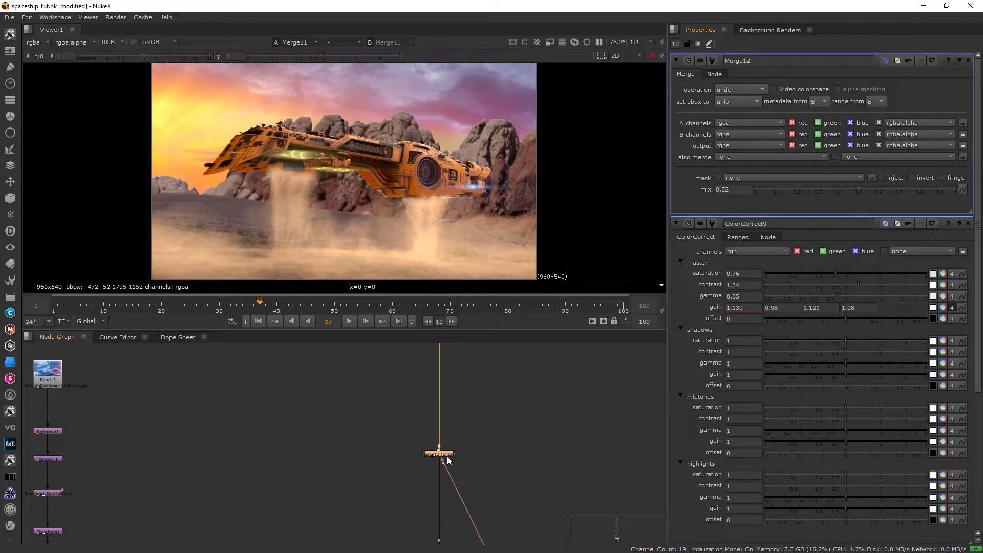
- Move the VolumeRays merge farther up the main branch, above the ground merge, and raise its mix
key(space)
scroll(447, 460, down, 3)
middle_drag(575, 543, 559, 484)
key(ctrl+Up)
key(ctrl+Up)
key(space)
middle_drag(404, 348, 382, 551)
drag(859, 190, 928, 192)
scroll(476, 467, down, 3)
middle_drag(476, 470, 402, 298)
drag(946, 195, 959, 193)
- View VolumeRays and set luma tolerance 0.335, ray length 92, pre-ray blur 7 and volumetrics center to -186, 334
middle_drag(480, 537, 417, 484)
scroll(414, 475, up, 3)
drag(361, 439, 426, 475)
key(1)
double_click(409, 460)
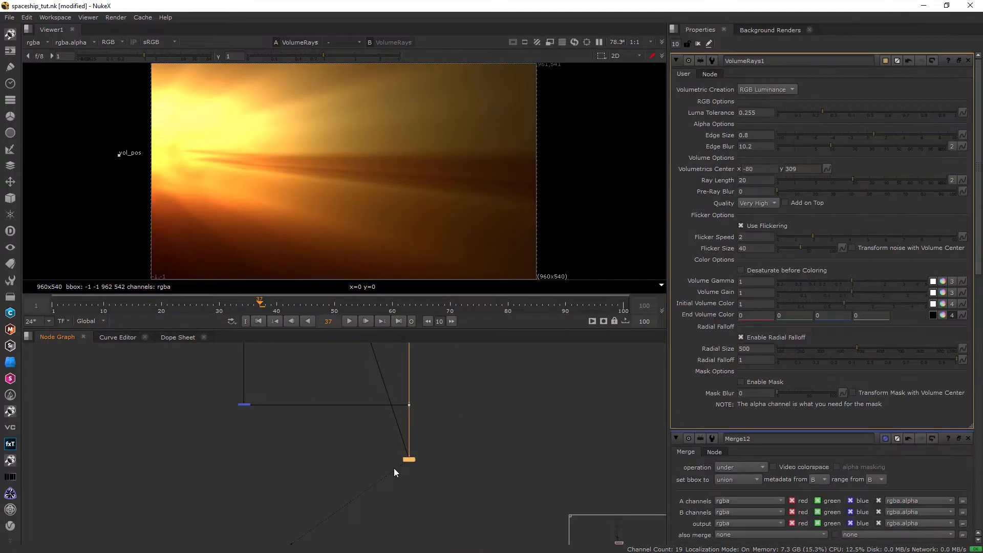
click(777, 112)
drag(871, 181, 921, 189)
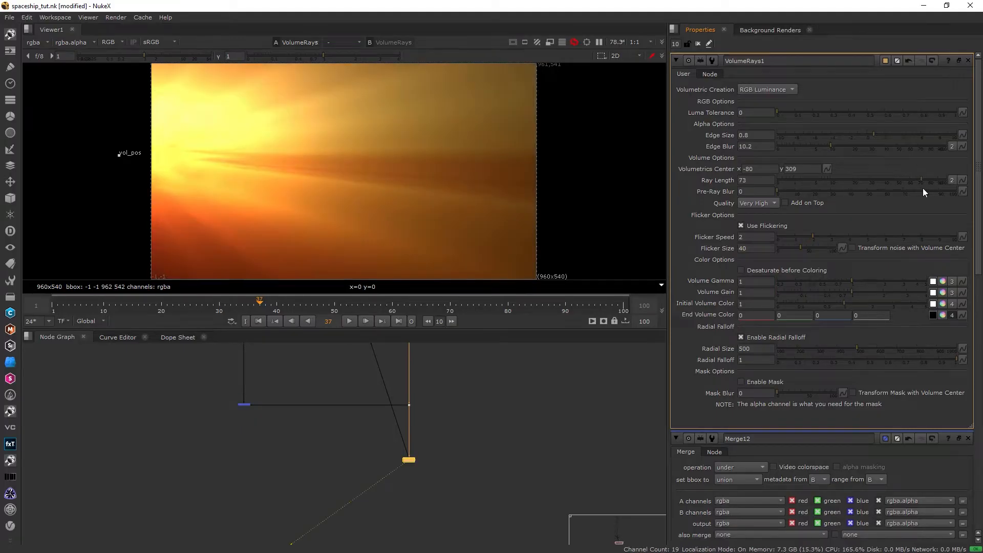
drag(829, 192, 812, 195)
drag(798, 112, 837, 113)
drag(121, 156, 90, 146)
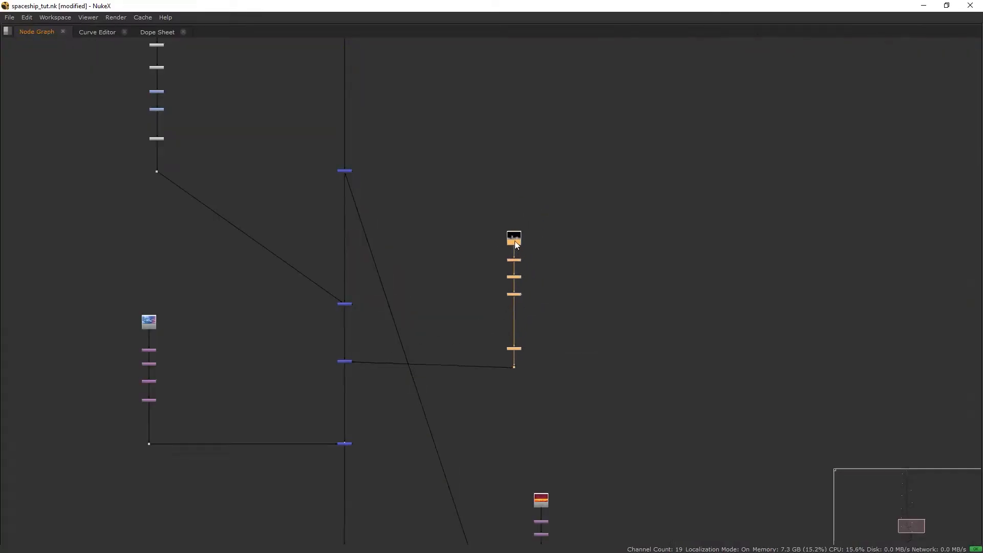
- Tidy the node tree by routing the VolumeRays connection through corner Dots and spacing out the merges and side branches
scroll(479, 277, down, 2)
middle_drag(454, 409, 442, 312)
ctrl+drag(442, 313, 592, 104)
ctrl+drag(551, 311, 591, 515)
drag(240, 93, 389, 297)
drag(376, 227, 376, 297)
drag(461, 241, 507, 123)
drag(492, 132, 477, 201)
drag(220, 338, 384, 369)
drag(376, 356, 376, 390)
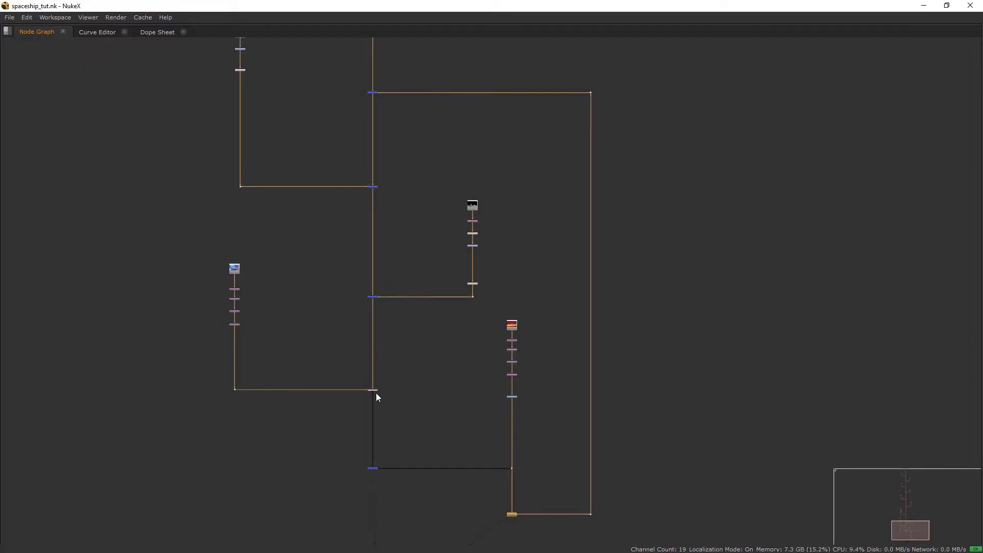
- Set the reactor smoke Grade to blackpoint -0.008, whitepoint 1.18, lift 0.01, gain 0.9 and gamma 1.1
key(space)
middle_drag(376, 391, 429, 442)
middle_drag(385, 351, 383, 538)
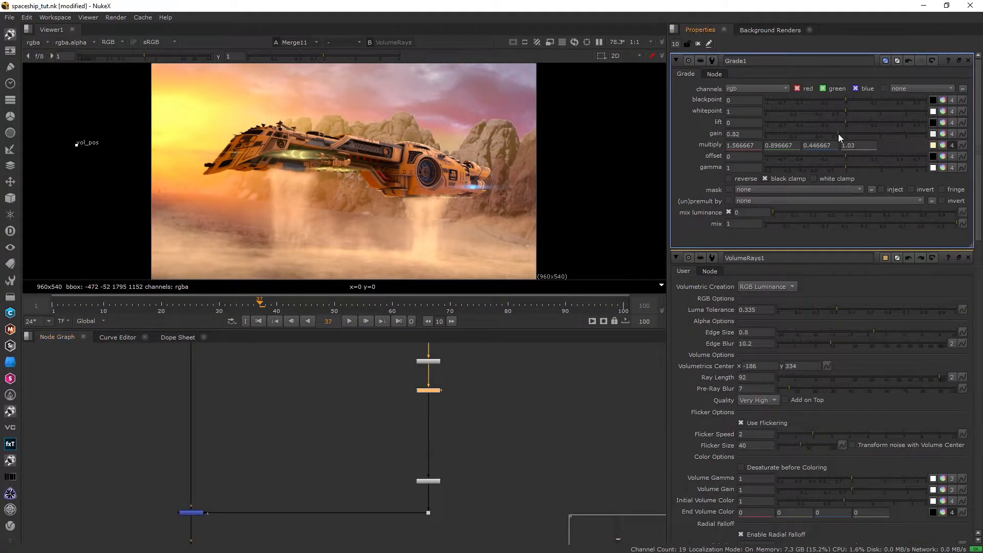
click(842, 134)
click(849, 122)
click(860, 111)
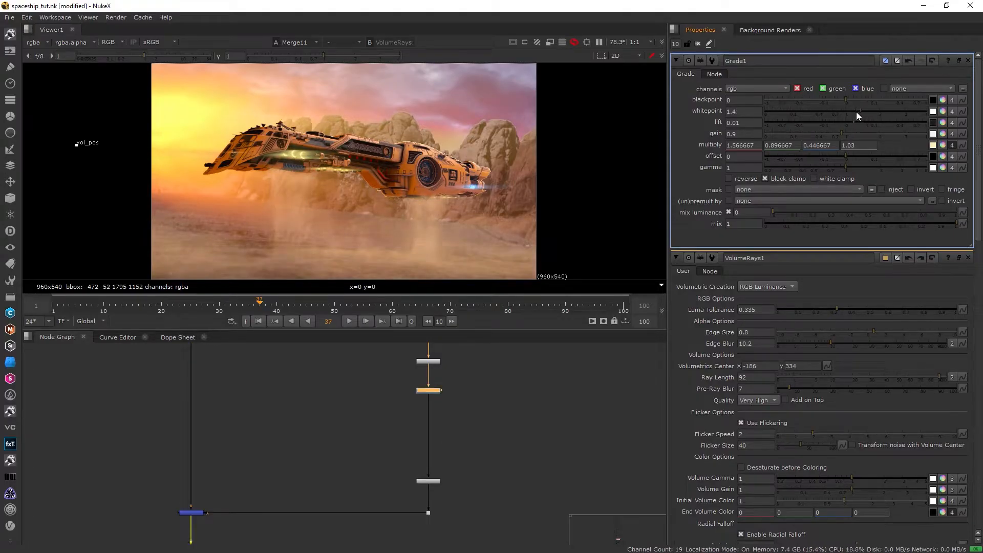
click(855, 100)
drag(856, 100, 836, 101)
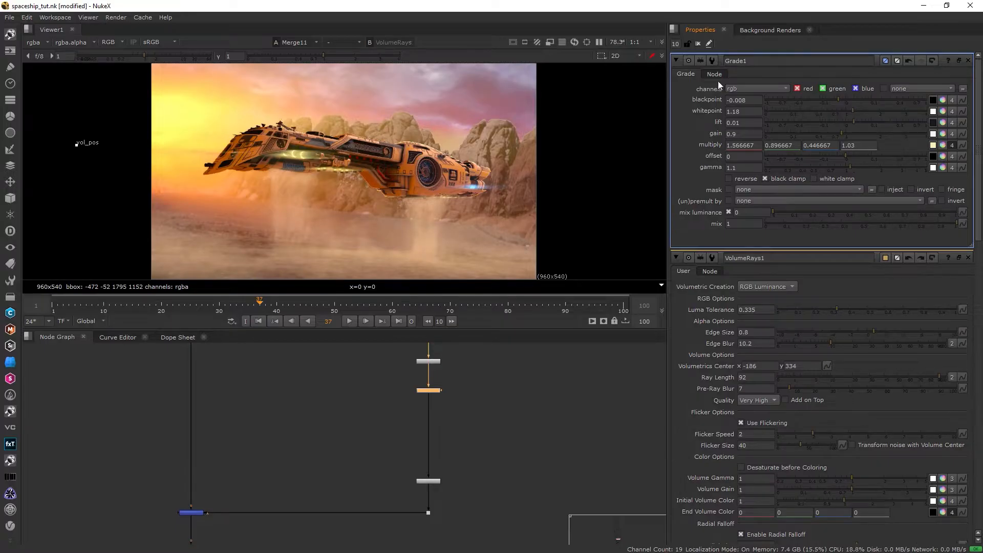
- Close all open node properties and add a Histogram node after the spaceship branch's merge
click(698, 43)
scroll(418, 409, down, 5)
middle_drag(401, 389, 382, 500)
middle_drag(380, 417, 380, 487)
scroll(312, 397, up, 5)
middle_drag(418, 533, 424, 395)
click(505, 432)
key(Tab)
text(his)
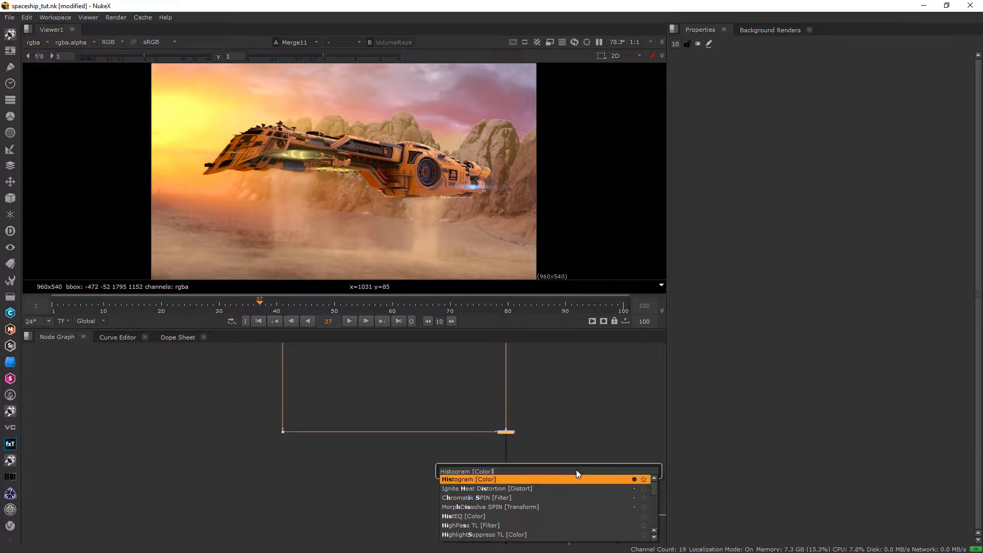
key(Return)
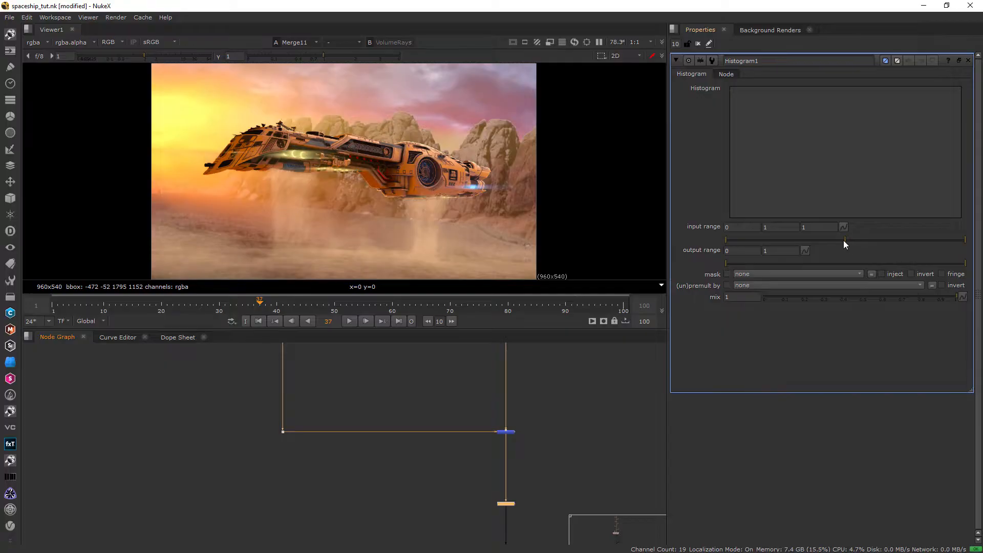
- Set the Histogram's input midpoint to 0.80763754, output range to 0.02 and 0.81, and (un)premult by rgba.alpha
drag(834, 240, 859, 242)
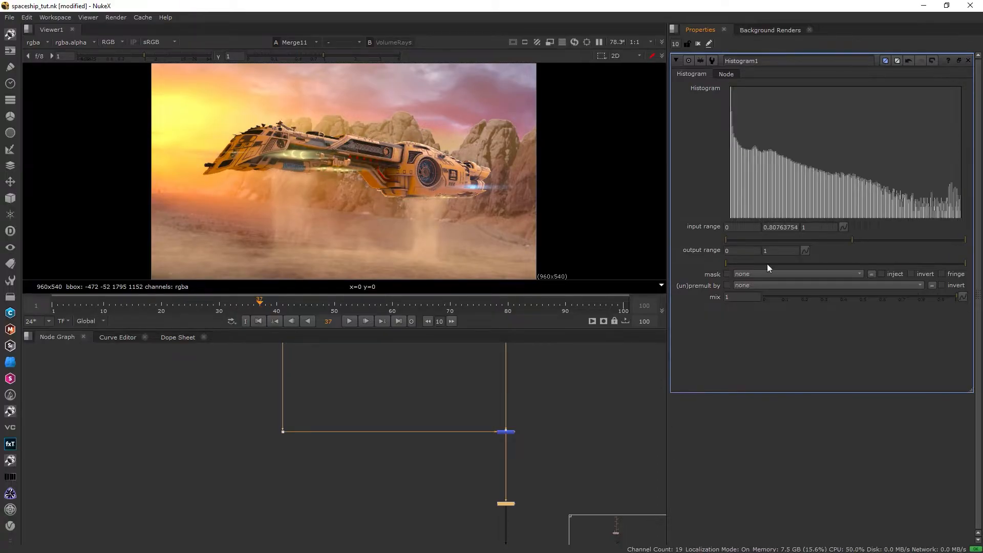
drag(726, 262, 747, 264)
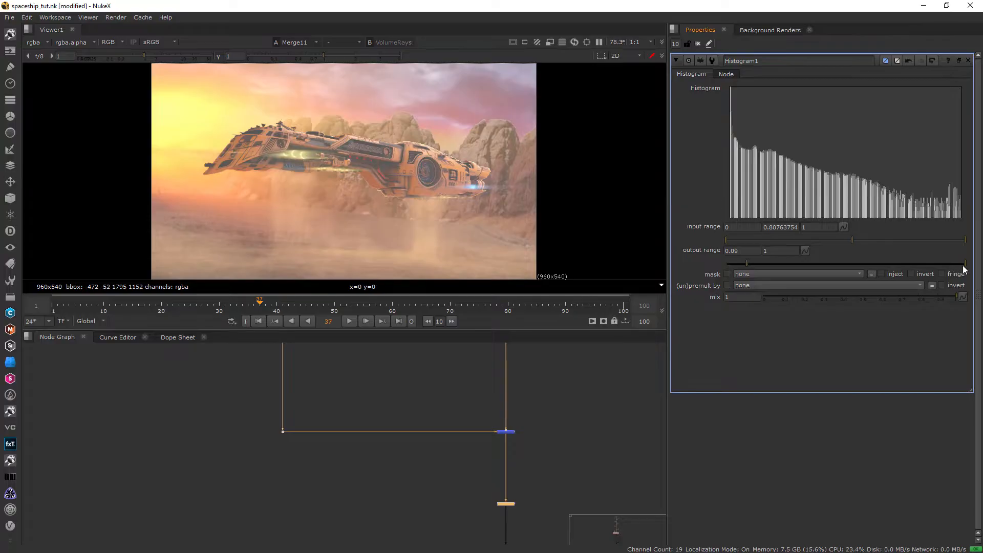
middle_drag(508, 475, 491, 432)
key(Tab)
key(Escape)
click(779, 285)
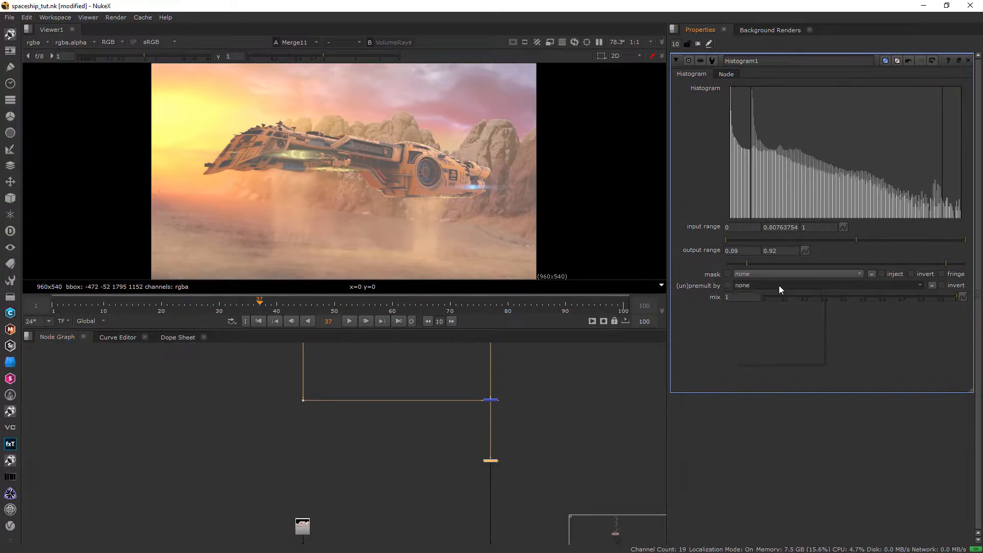
click(781, 333)
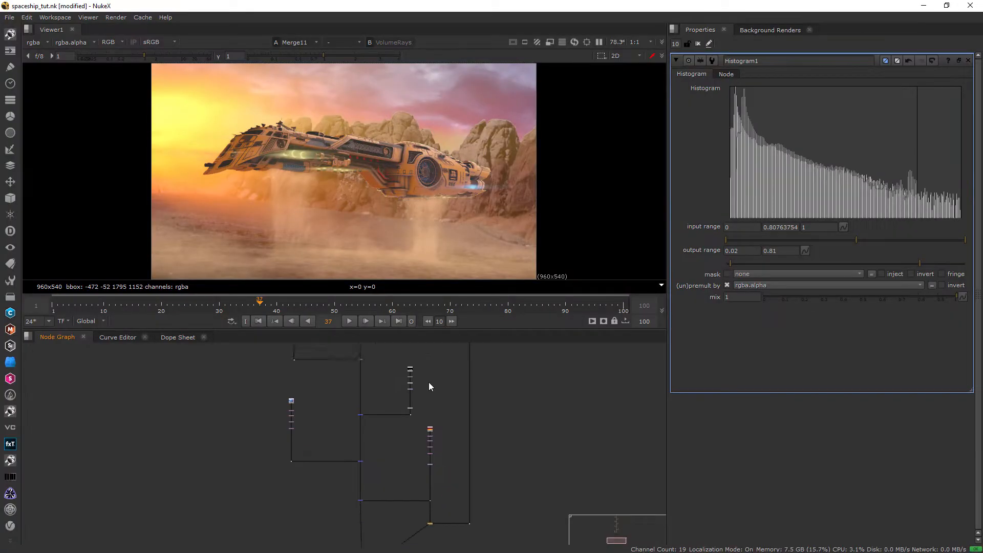
- Add a Saturation node at the end of the sunset sky branch, set it to 0.82, and save the script
mouse_move(429, 382)
mouse_down()
mouse_move(459, 433)
mouse_move(403, 373)
mouse_move(497, 444)
mouse_up()
scroll(404, 373, up, 3)
key(Tab)
text(sat)
key(Return)
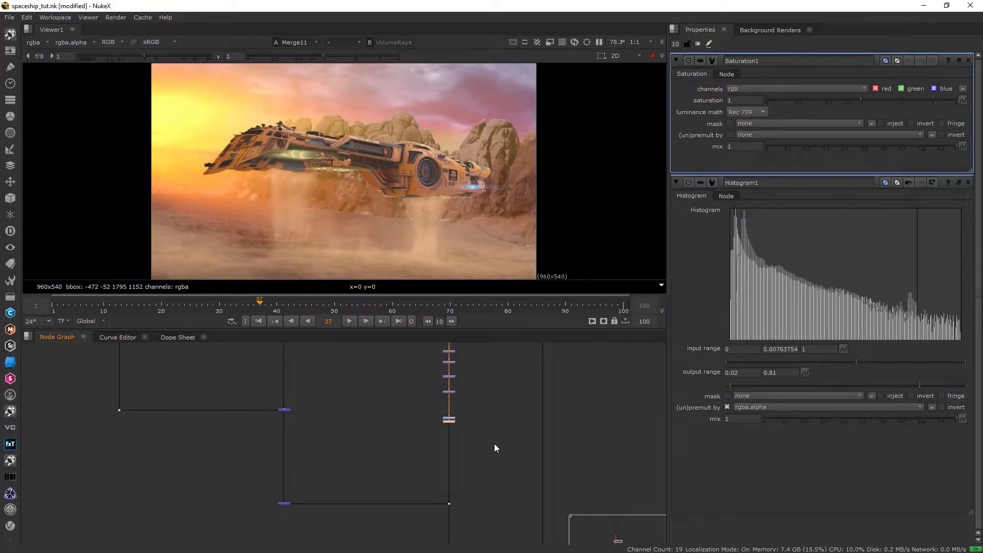
drag(823, 101, 844, 103)
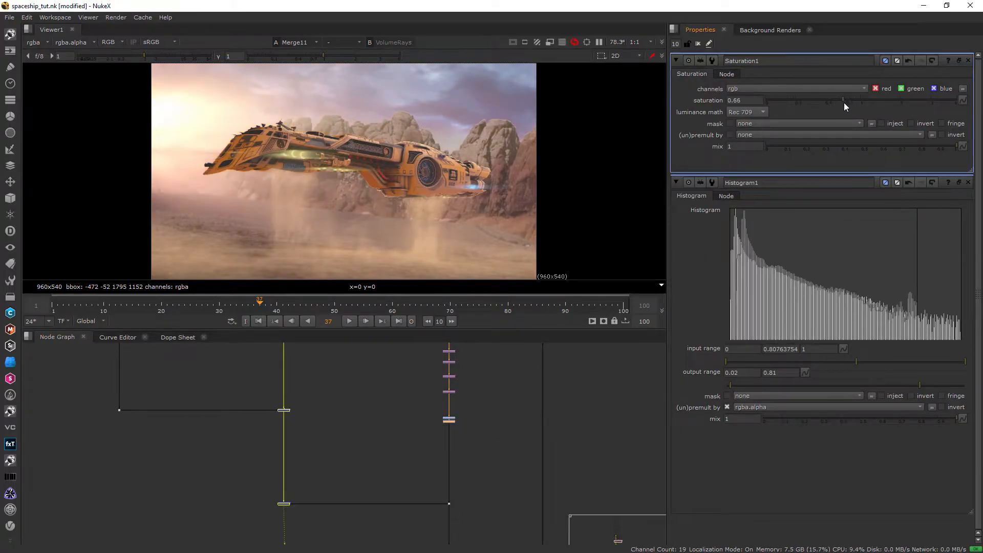
click(852, 101)
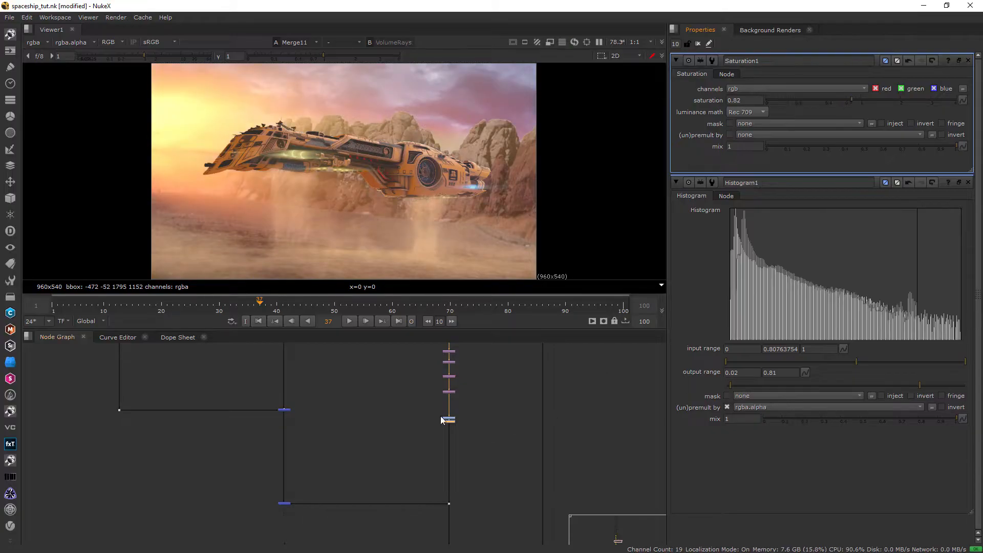
drag(451, 445, 450, 452)
scroll(450, 452, up, 5)
key(ctrl+s)
- Add a bm_Lightwrap node below the spaceship's Histogram in the main branch
click(435, 465)
scroll(451, 481, down, 5)
key(space)
middle_drag(308, 186, 337, 303)
scroll(356, 240, down, 2)
scroll(372, 275, up, 3)
middle_drag(318, 67, 427, 349)
scroll(394, 279, up, 1)
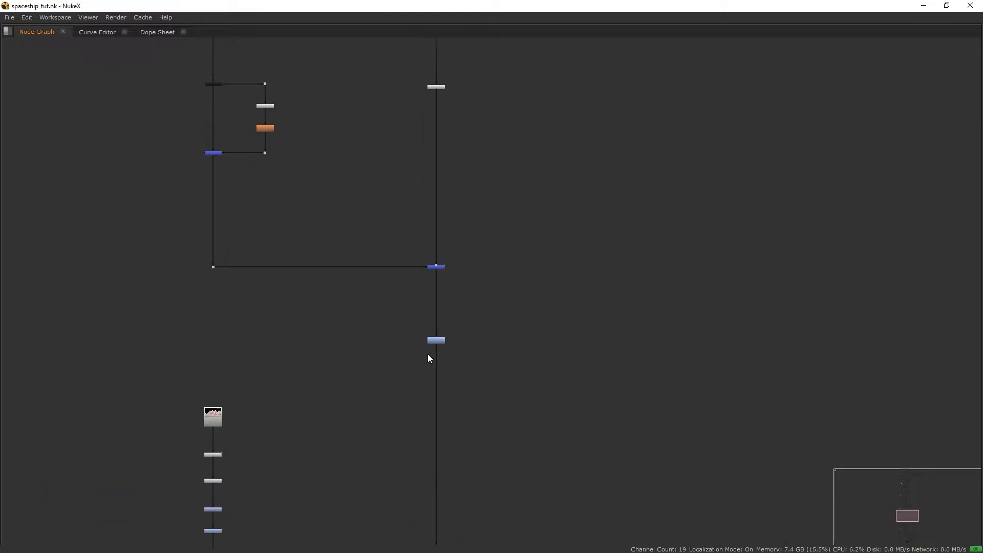
click(439, 355)
key(Tab)
text(light)
key(Down)
key(Down)
key(Down)
key(Return)
scroll(474, 360, up, 6)
drag(384, 373, 383, 456)
scroll(383, 456, up, 3)
scroll(579, 358, down, 9)
- Connect the Lightwrap's background input through a new Dot to the VolumeRays connection, aligned above its corner Dot
middle_drag(773, 394, 585, 348)
click(654, 336)
key(period)
drag(351, 325, 659, 339)
scroll(660, 339, down, 3)
middle_drag(660, 339, 575, 180)
drag(576, 179, 647, 278)
scroll(648, 282, up, 4)
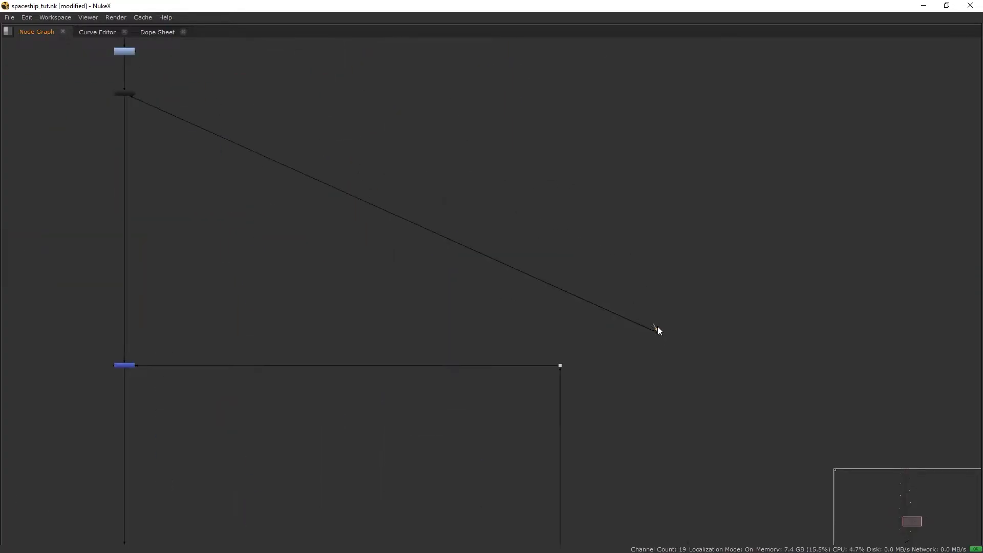
drag(658, 334, 555, 110)
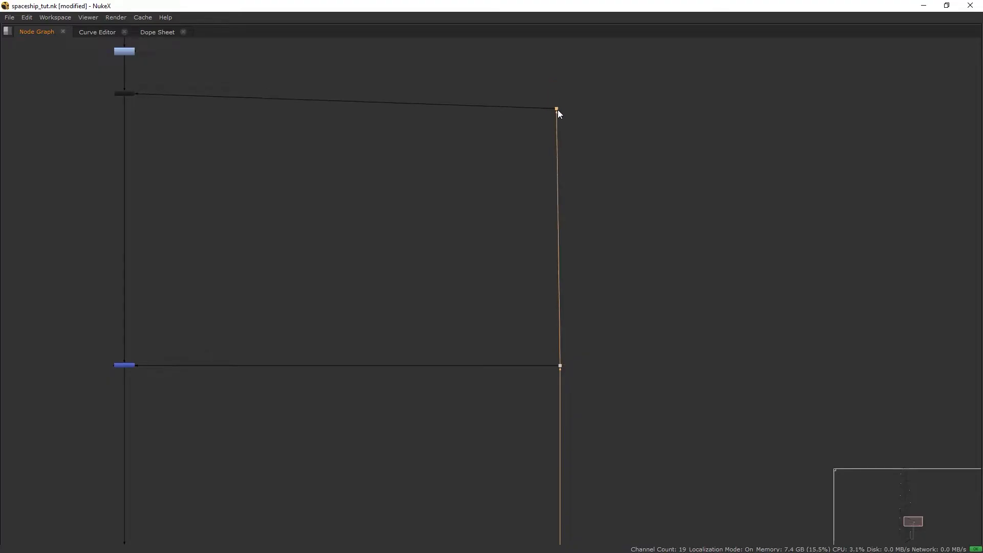
- View the Lightwrap output on the spaceship and add a Premult node directly below it
key(space)
scroll(351, 504, down, 1)
middle_drag(352, 498, 415, 507)
click(408, 503)
drag(405, 503, 318, 447)
key(1)
scroll(335, 477, up, 6)
click(359, 453)
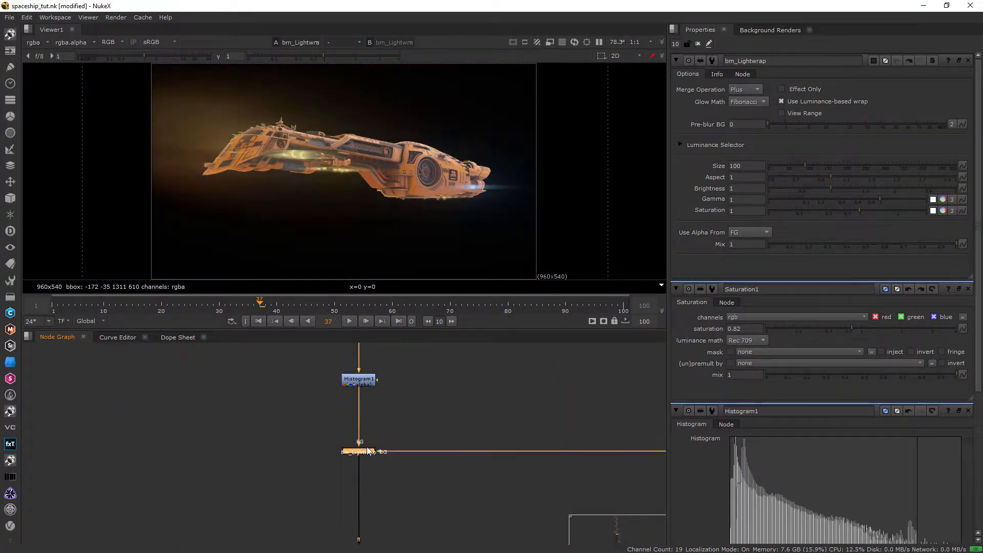
scroll(348, 453, up, 2)
scroll(366, 454, down, 2)
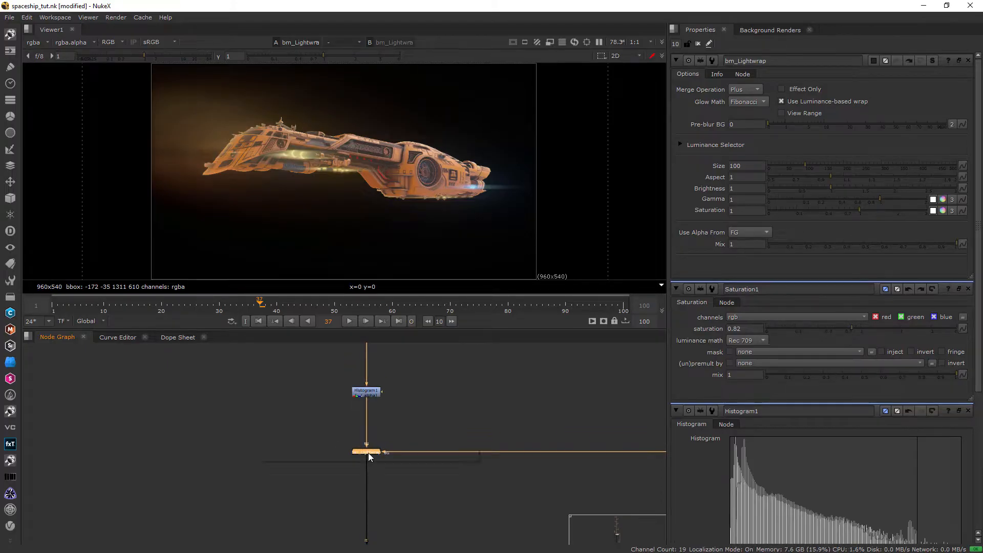
key(Tab)
text(premult)
key(Return)
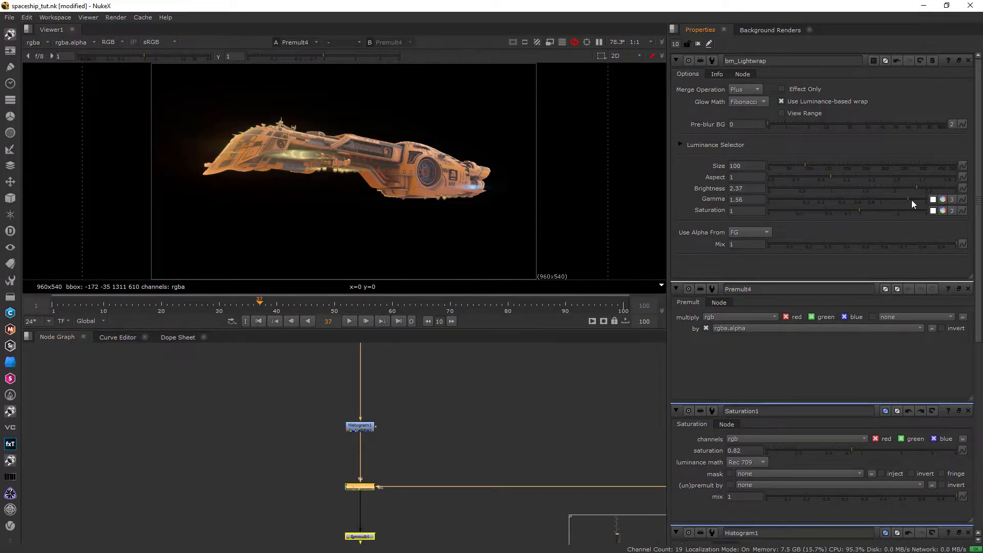
- Set the Lightwrap to size 264, brightness 2.15, gamma 1.16 and saturation 1.18 while viewing the full composite
drag(910, 199, 888, 198)
click(554, 435)
key(1)
scroll(238, 135, up, 3)
click(958, 189)
drag(957, 188, 902, 189)
drag(795, 165, 867, 165)
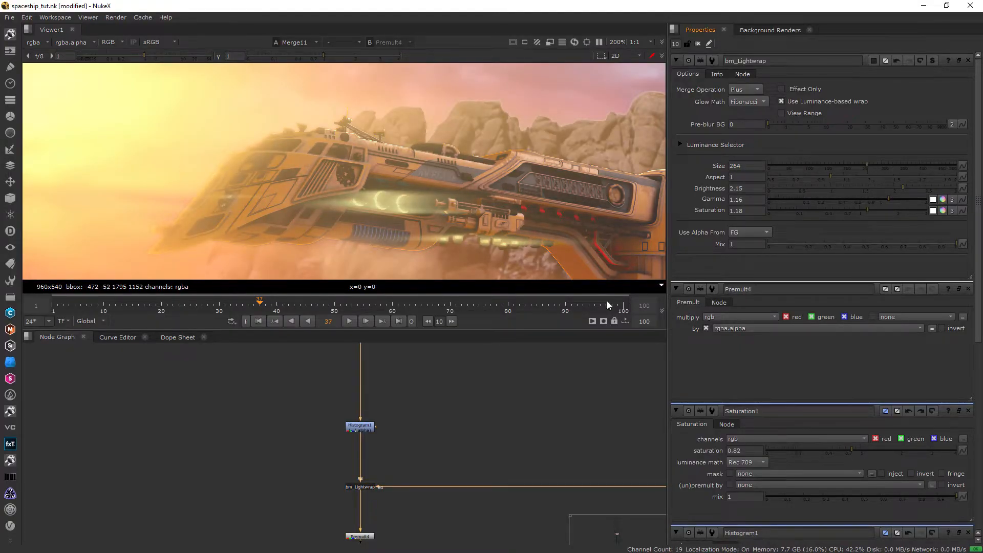
- Merge the VolumeRays over the composite with a new merge below the sunset sky merge, and lower its mix
scroll(527, 370, down, 6)
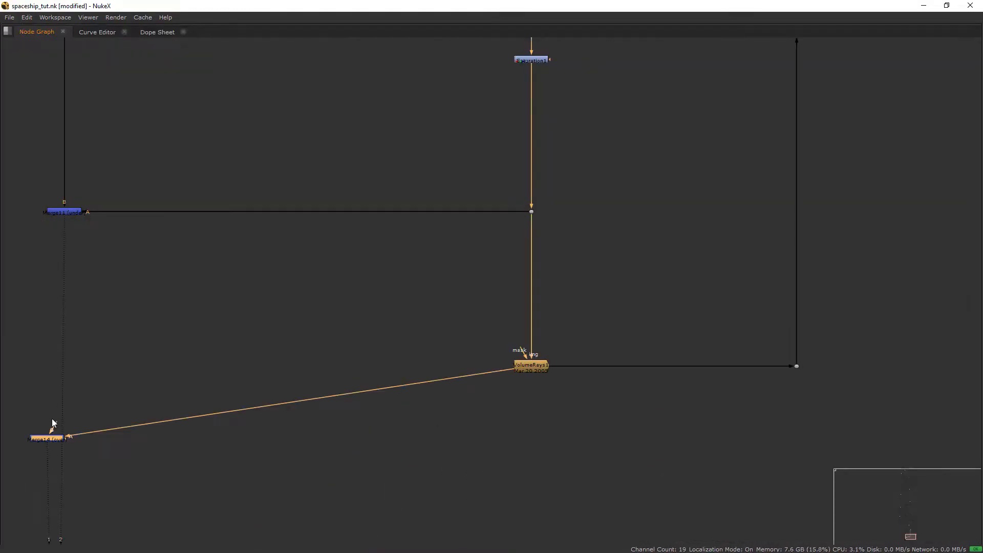
drag(49, 426, 67, 213)
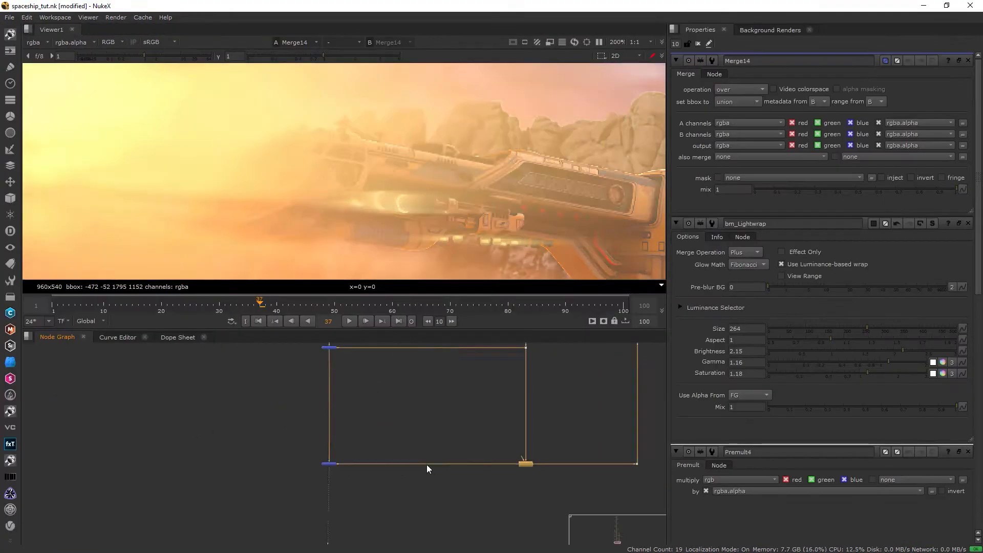
scroll(417, 417, down, 3)
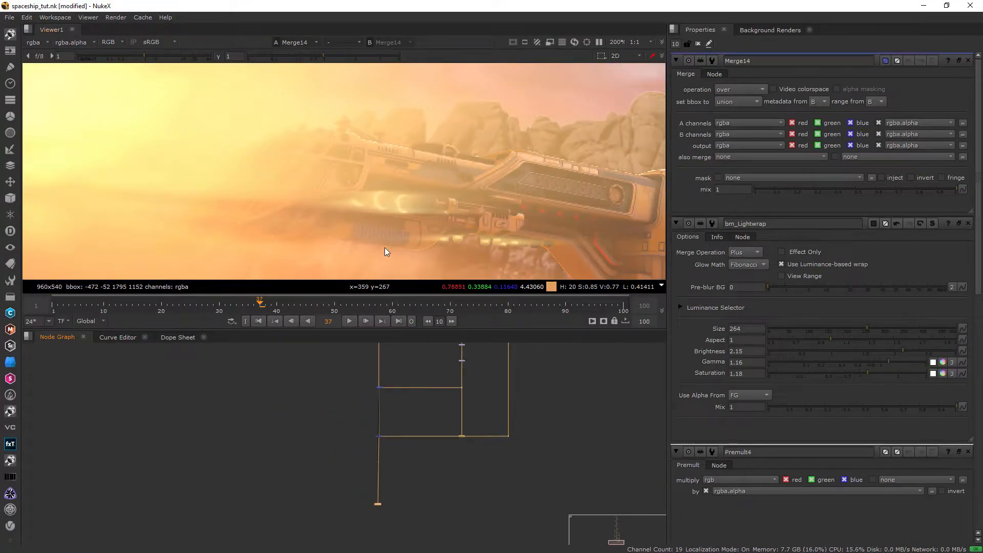
key(f)
click(381, 439)
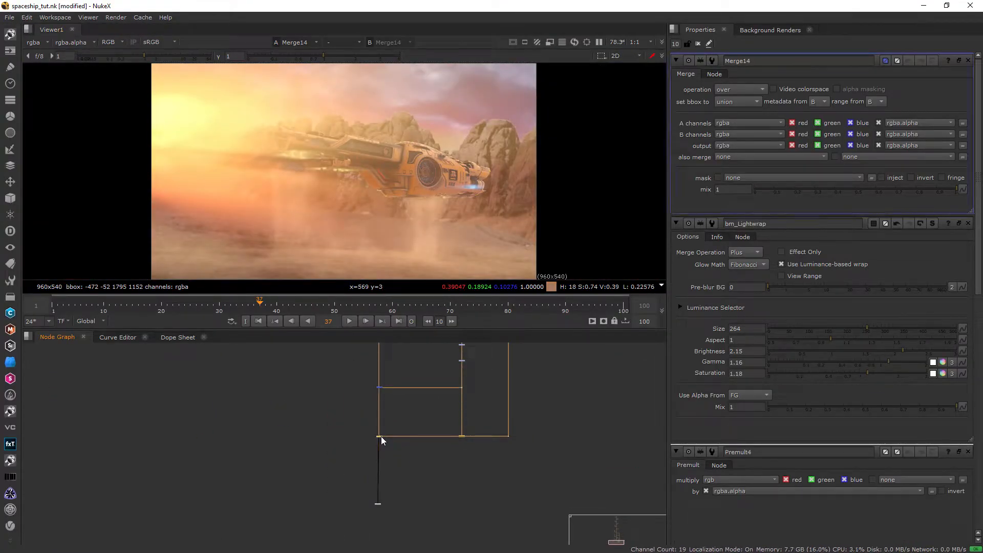
drag(905, 195, 793, 195)
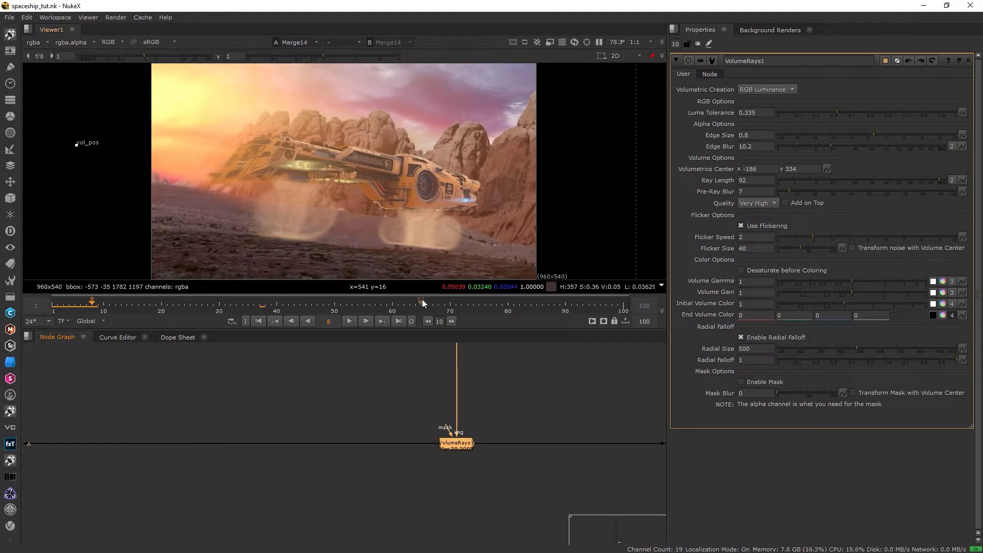
- Keyframe the VolumeRays center at frame 68, the first frame and the last frame, moving the light source for each
mouse_move(76, 145)
mouse_down()
mouse_move(61, 145)
mouse_move(102, 143)
mouse_move(75, 144)
mouse_up()
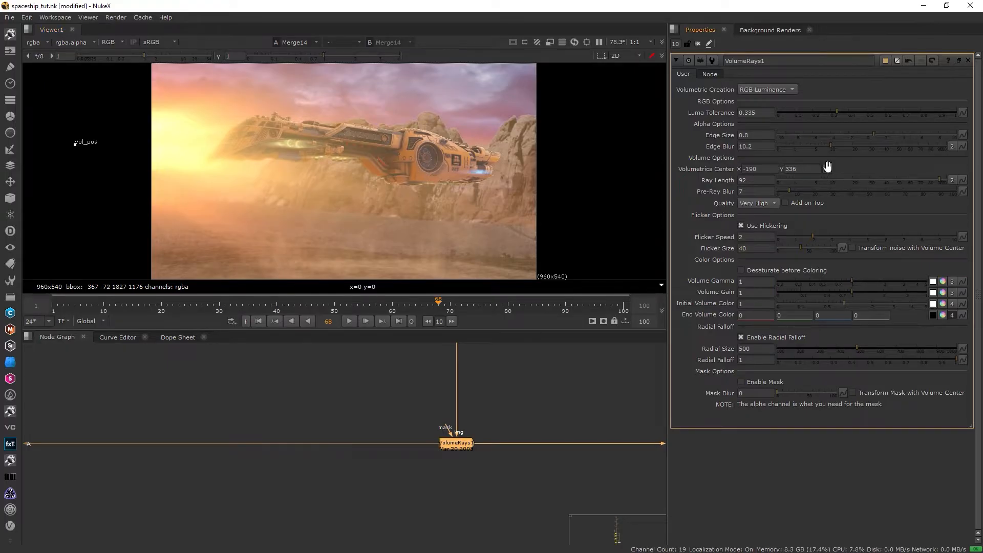
click(827, 169)
click(851, 172)
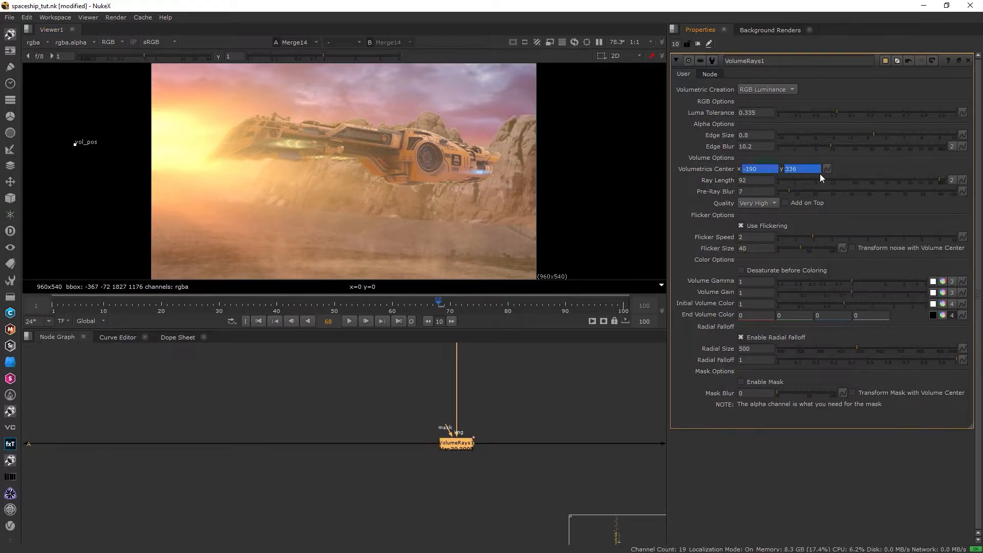
key(Home)
drag(75, 145, 66, 74)
middle_drag(66, 85, 106, 110)
mouse_move(105, 99)
mouse_down()
mouse_move(76, 101)
mouse_move(105, 99)
mouse_up()
key(End)
mouse_move(116, 169)
mouse_down()
mouse_move(90, 155)
mouse_move(117, 179)
mouse_up()
- Return to the first frame and view the output of the Crop node below the VolumeRays merge
key(f)
key(ctrl+shift+Left)
key(ctrl+shift+Left)
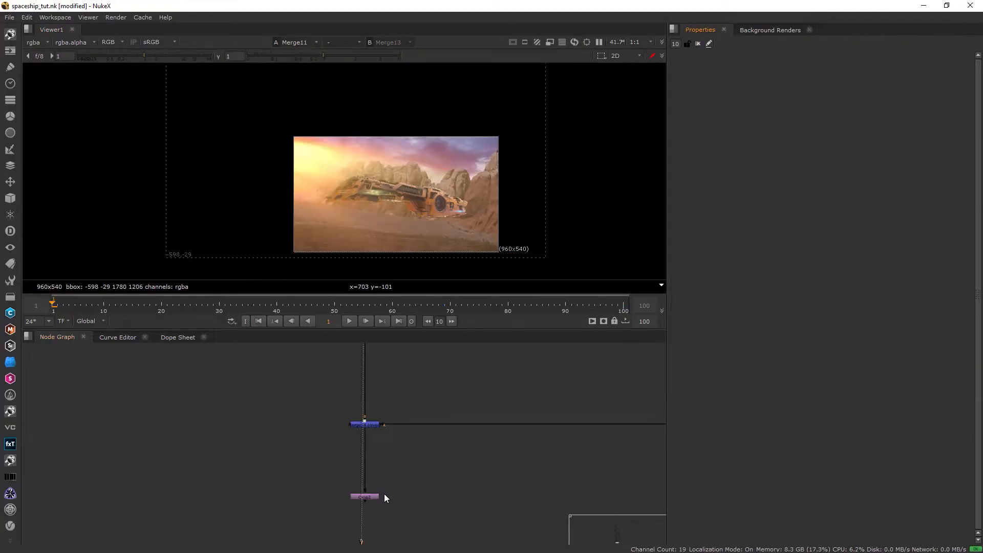
key(1)
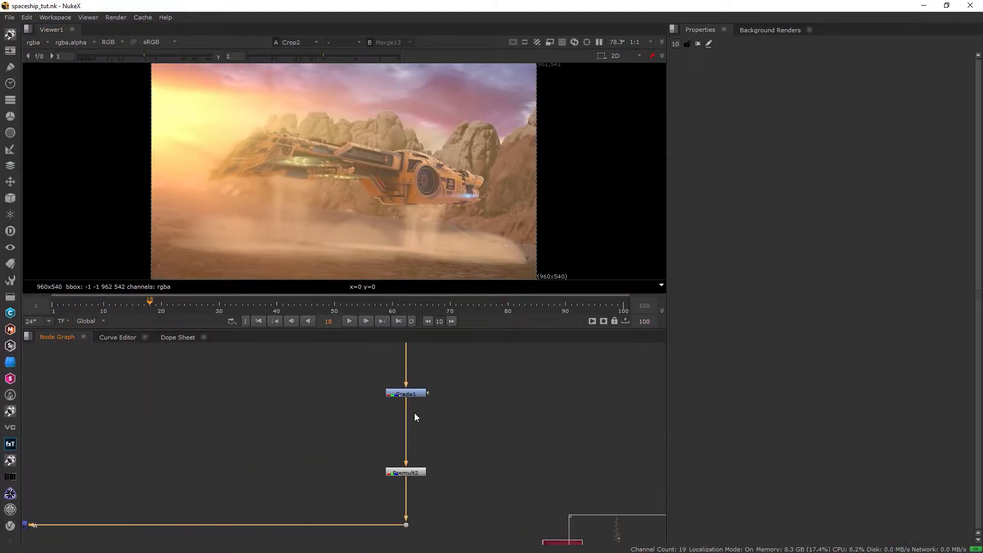
- Add a Grade between Grade1 and Premult2 with whitepoint 1.2, gain 0.72, multiply 0.92, offset 0.016 and gamma 1.26
drag(414, 393, 410, 416)
key(g)
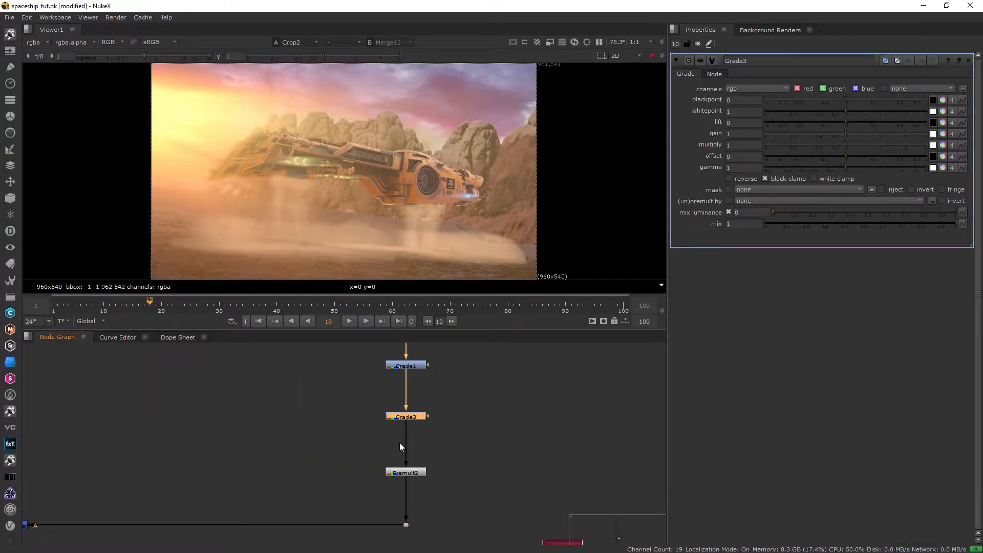
drag(846, 134, 854, 111)
ctrl+click(850, 123)
drag(846, 99, 851, 99)
ctrl+click(871, 101)
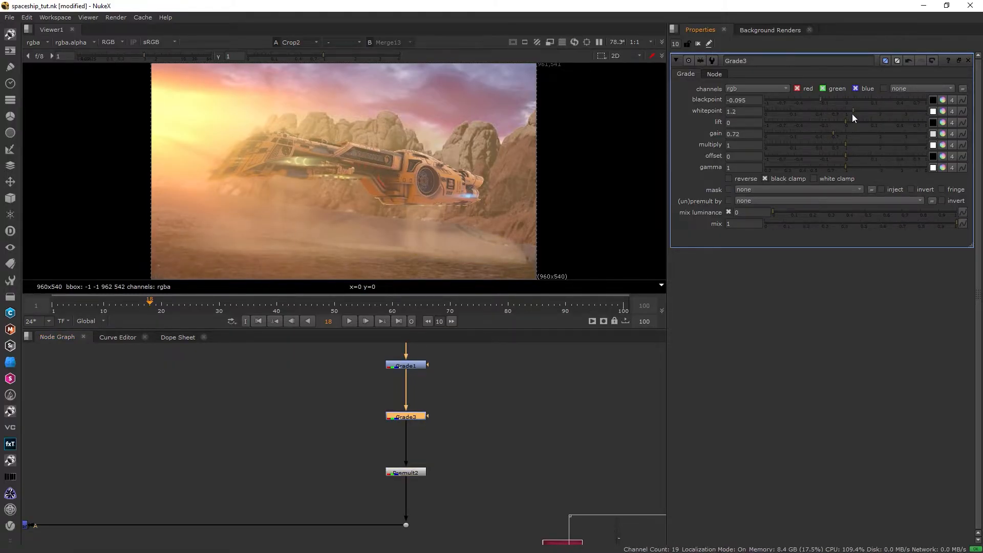
drag(847, 146, 857, 168)
- Check the smoke grade across the shot and set keys on Grade3's gamma, offset, gain and multiply at frame 17
click(91, 304)
click(392, 304)
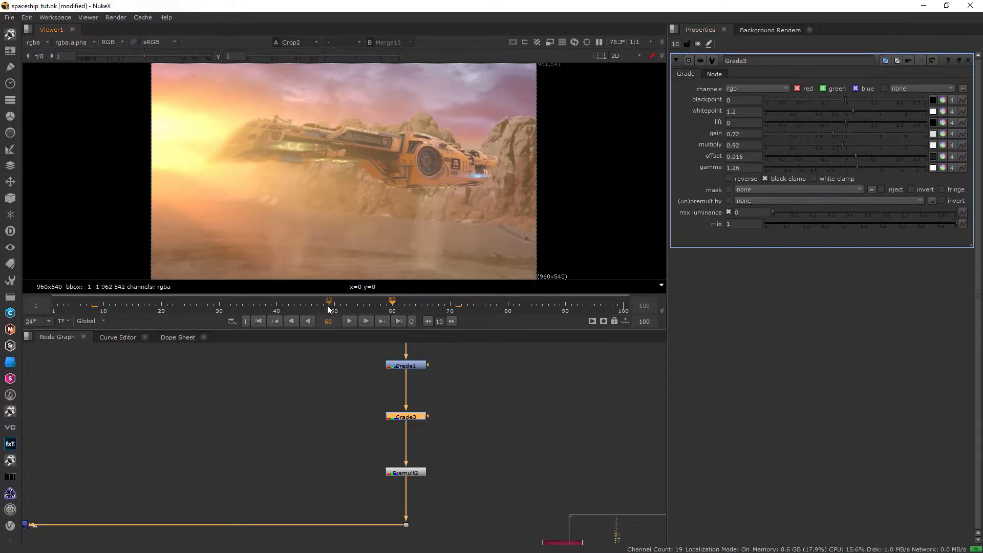
drag(93, 309, 122, 305)
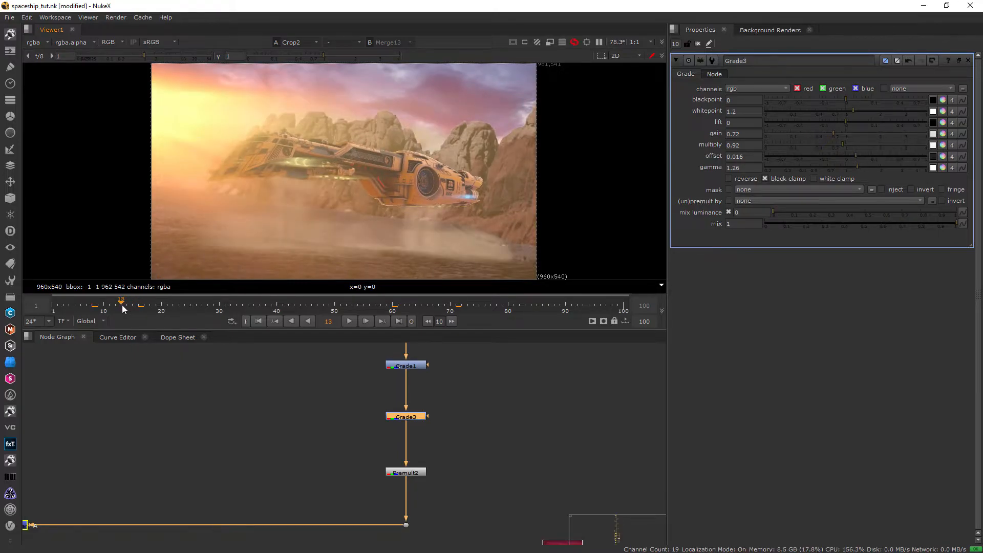
click(144, 307)
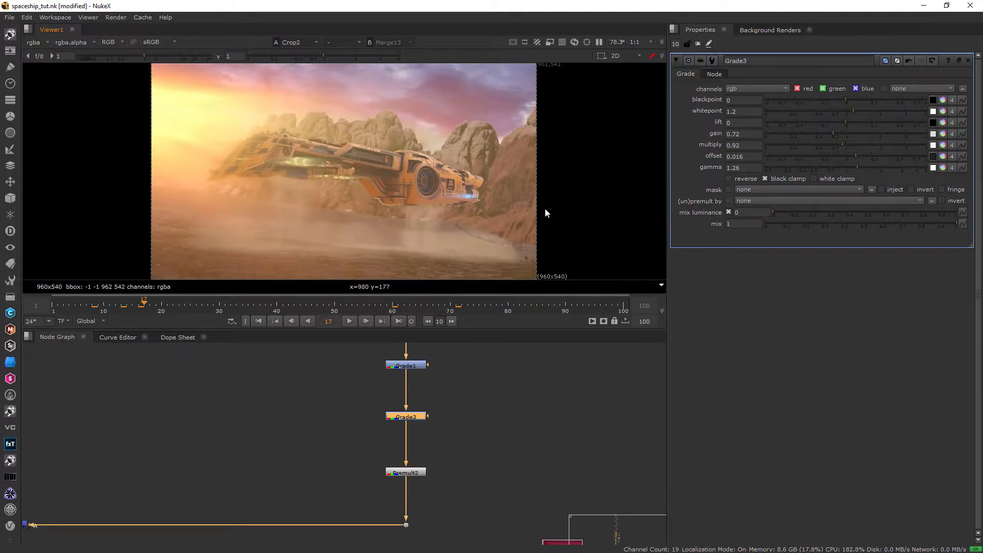
right_click(747, 169)
click(759, 175)
right_click(747, 157)
click(758, 159)
right_click(763, 139)
click(763, 141)
right_click(743, 145)
click(756, 153)
- At frame 40, set Grade3's gain to 0.8, multiply to 1.2, offset to 0.09 and gamma to 1.5, with whitepoint 1.32
click(277, 309)
drag(856, 168, 858, 111)
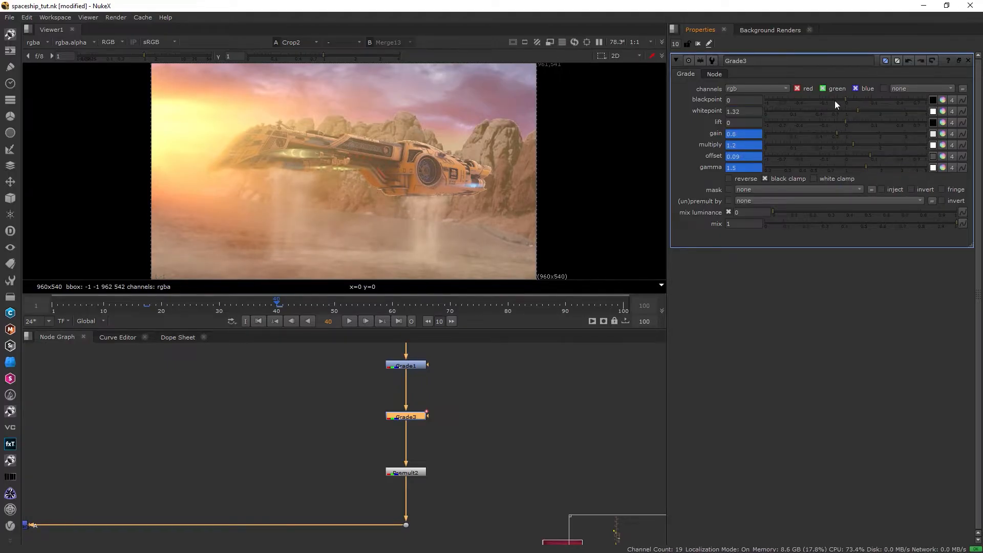
click(367, 306)
click(483, 301)
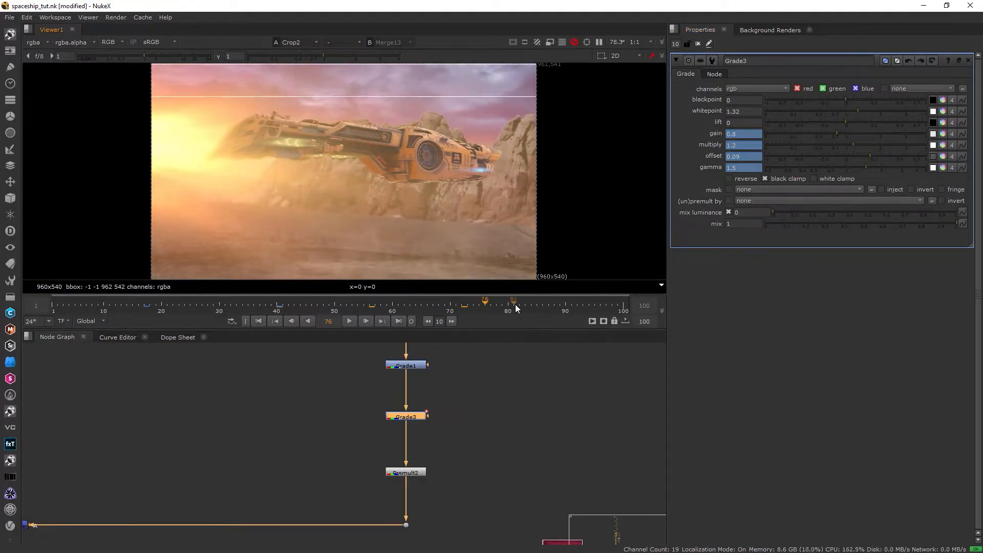
click(514, 306)
click(558, 306)
click(279, 307)
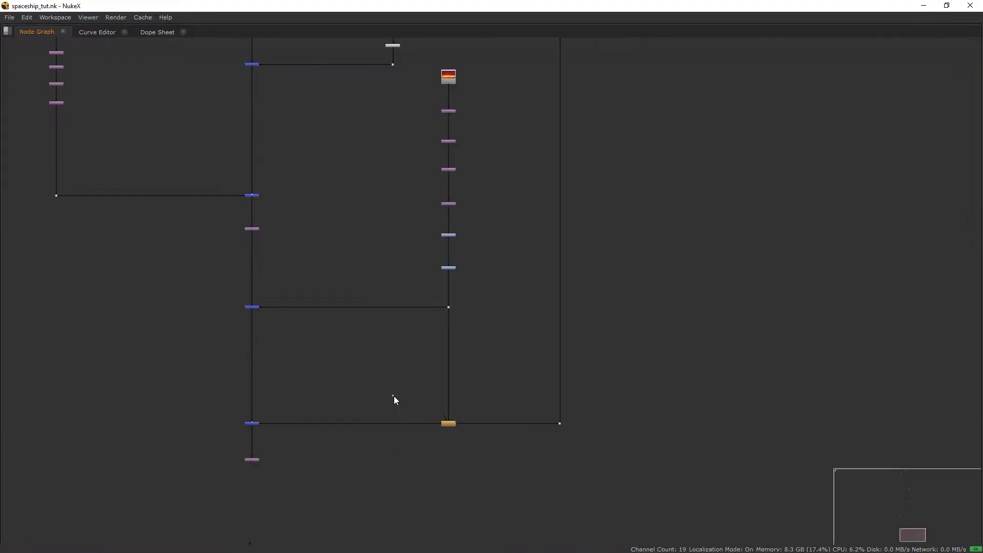
- Merge the graded smoke with the VolumeRays in a new merge and composite it over the main pipe below the smoke merge
scroll(395, 395, up, 4)
key(m)
drag(394, 385, 350, 357)
scroll(359, 365, down, 4)
middle_drag(373, 393, 413, 528)
drag(397, 489, 417, 266)
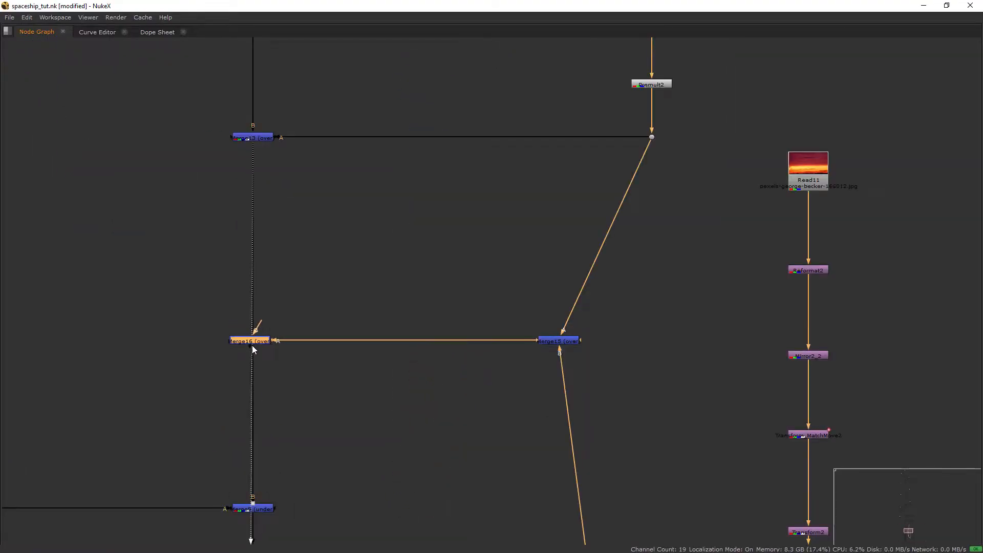
mouse_move(252, 348)
mouse_down()
mouse_move(254, 336)
mouse_move(310, 337)
mouse_move(261, 335)
mouse_up()
middle_drag(422, 356, 450, 478)
click(589, 462)
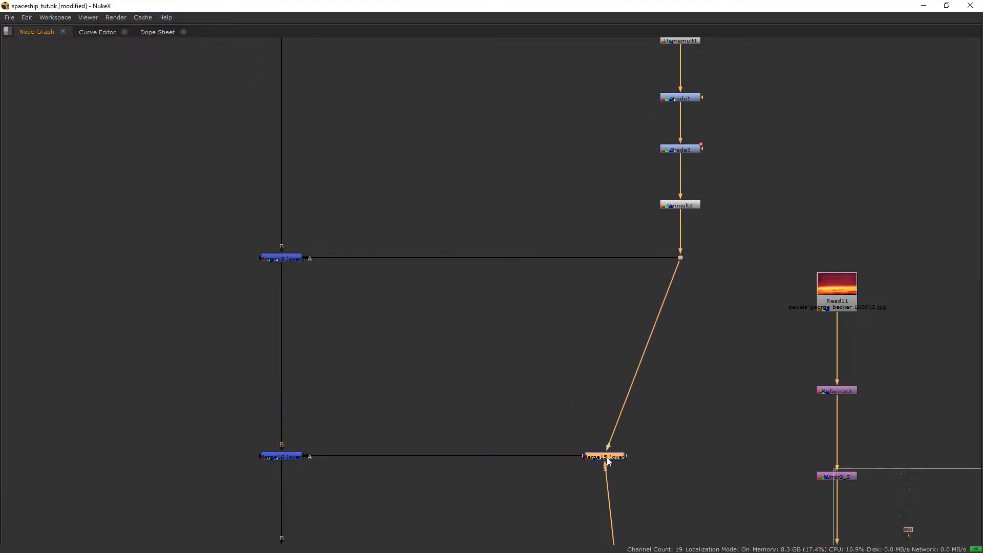
- Set the smoke-and-rays merge to multiply and view the cropped full composite
key(space)
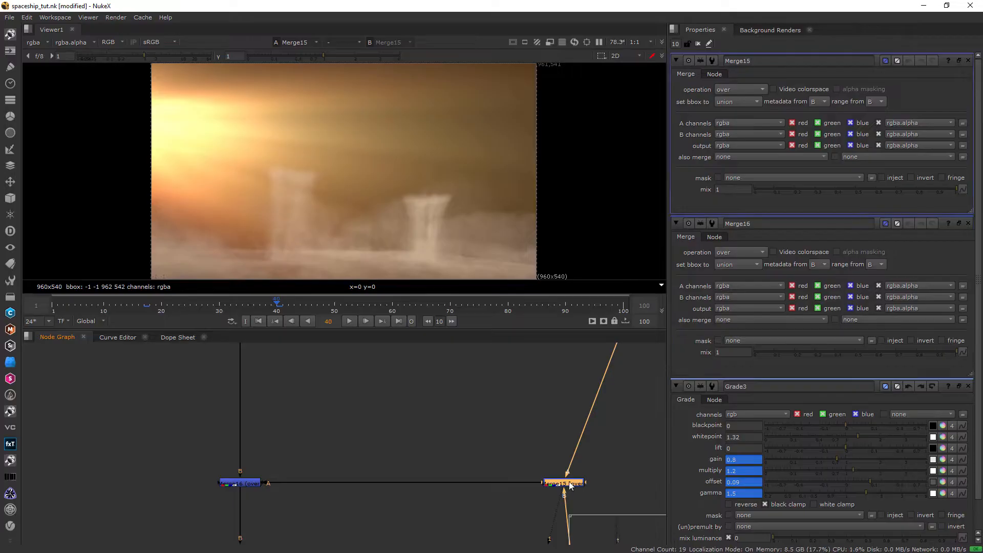
click(742, 90)
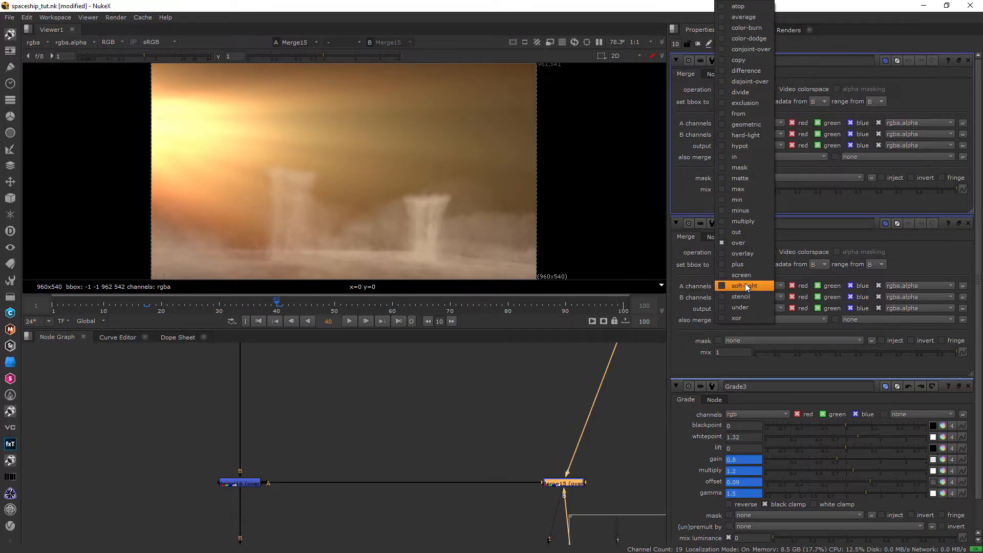
click(743, 222)
drag(292, 502, 155, 457)
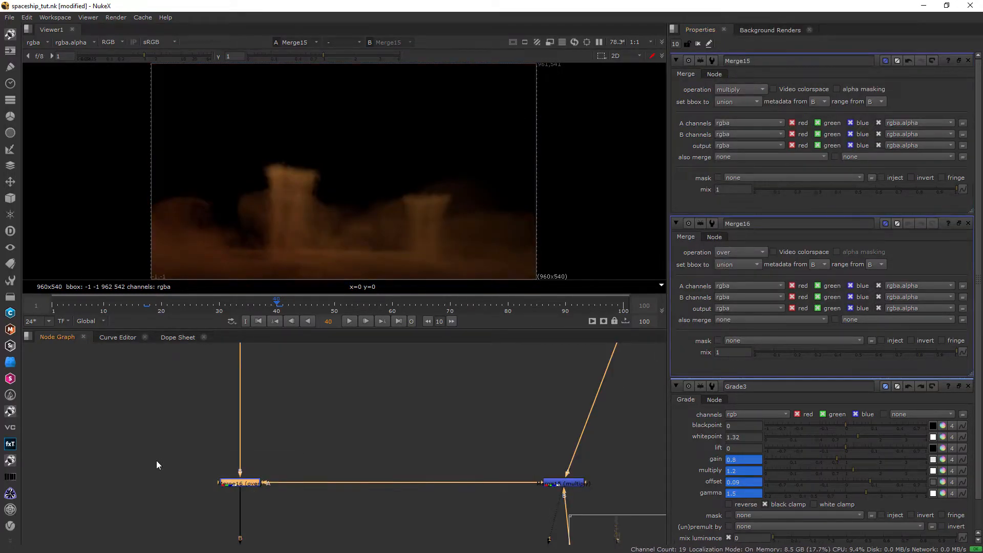
key(1)
click(351, 453)
key(2)
double_click(241, 484)
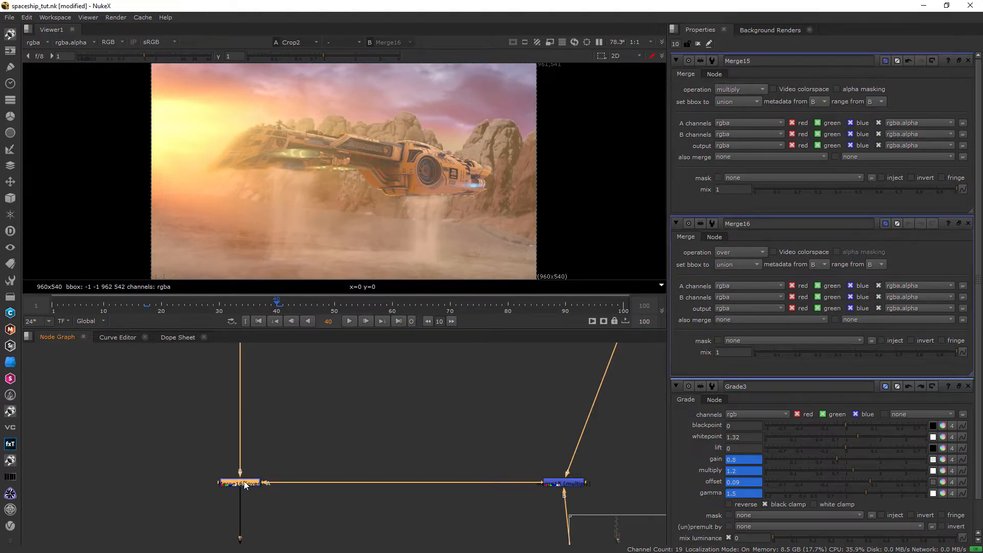
- Insert a Grade between Merge15 and Merge16 with gain 2.44 and multiply 1.72
key(g)
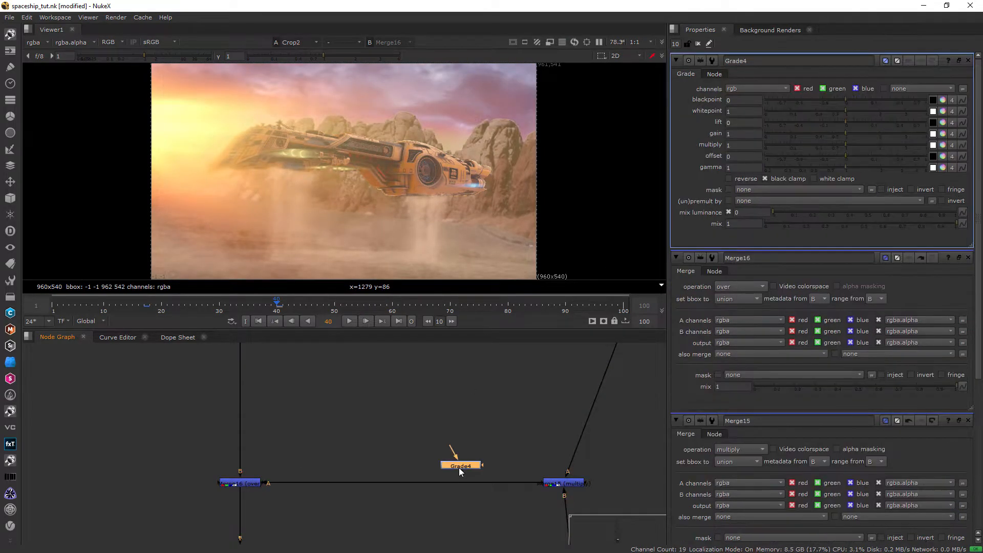
drag(457, 469, 446, 484)
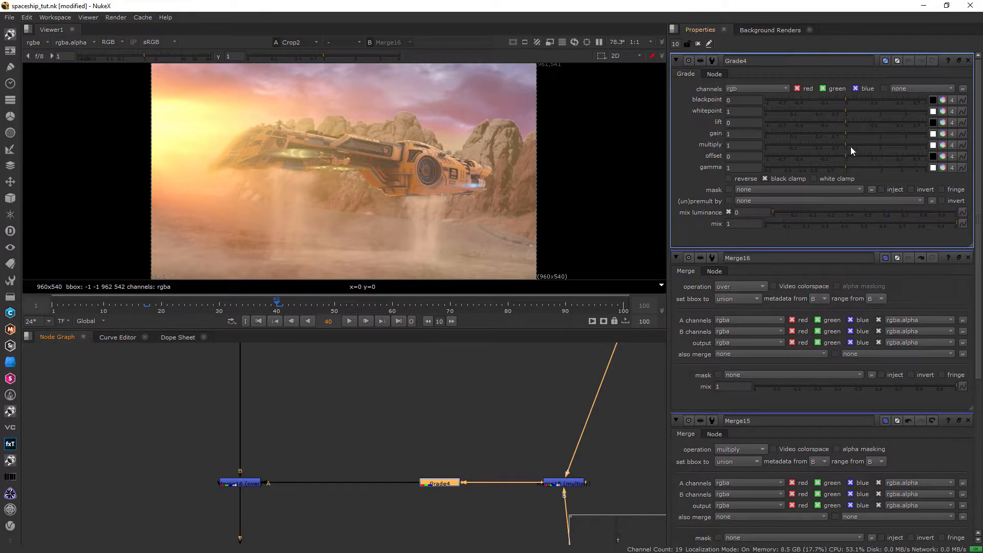
drag(848, 134, 871, 143)
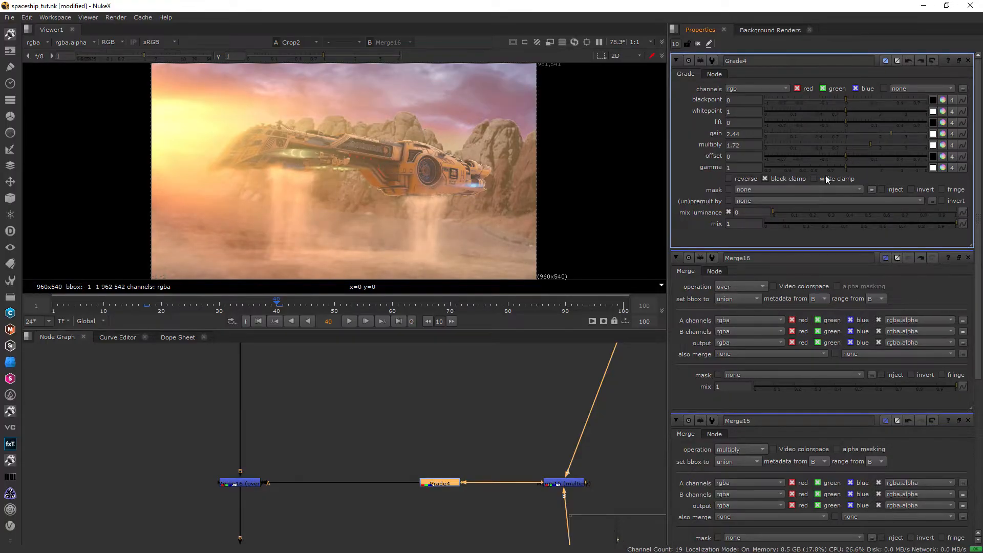
- Animate Merge16's mix with keyframes, from a lowered value at frame 16 to 1 at frame 60
click(136, 303)
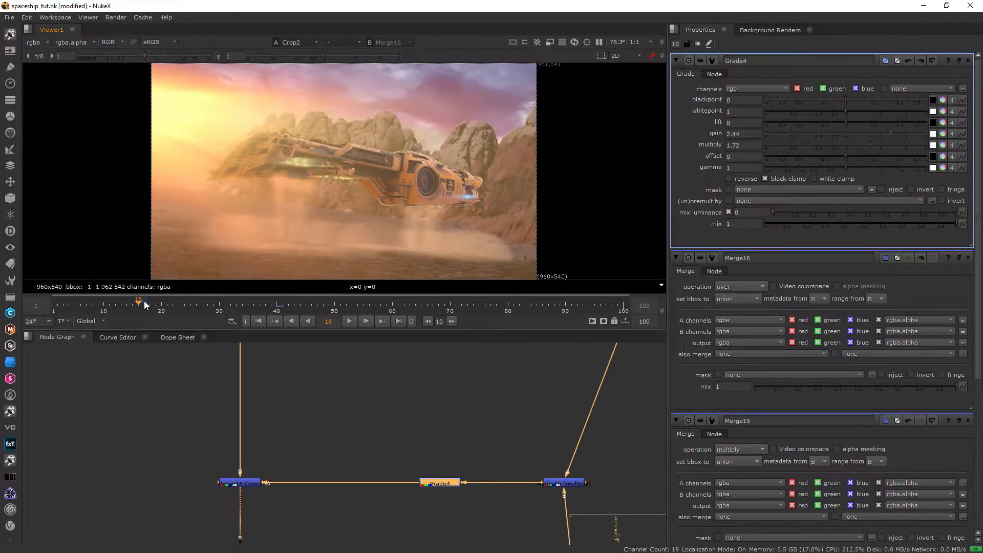
drag(178, 468, 318, 531)
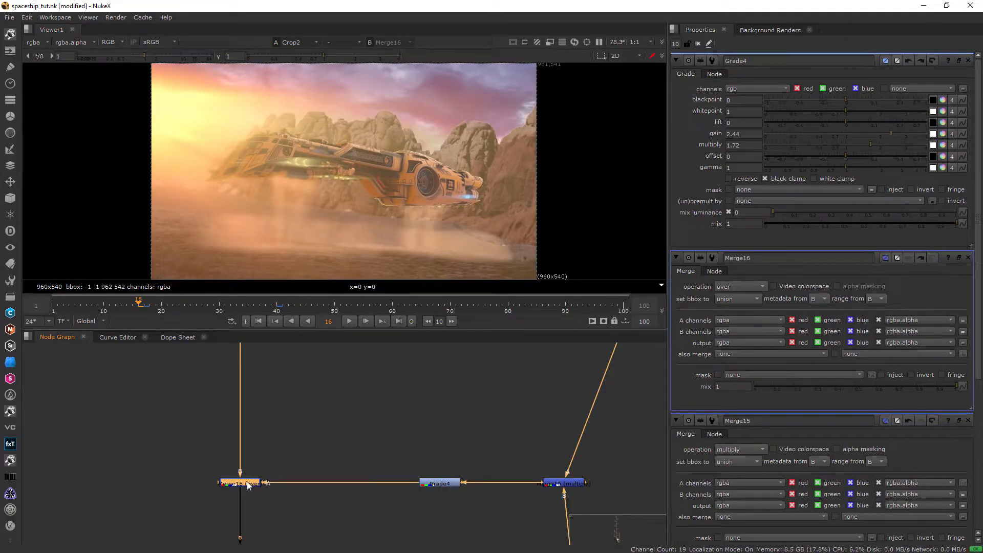
key(Return)
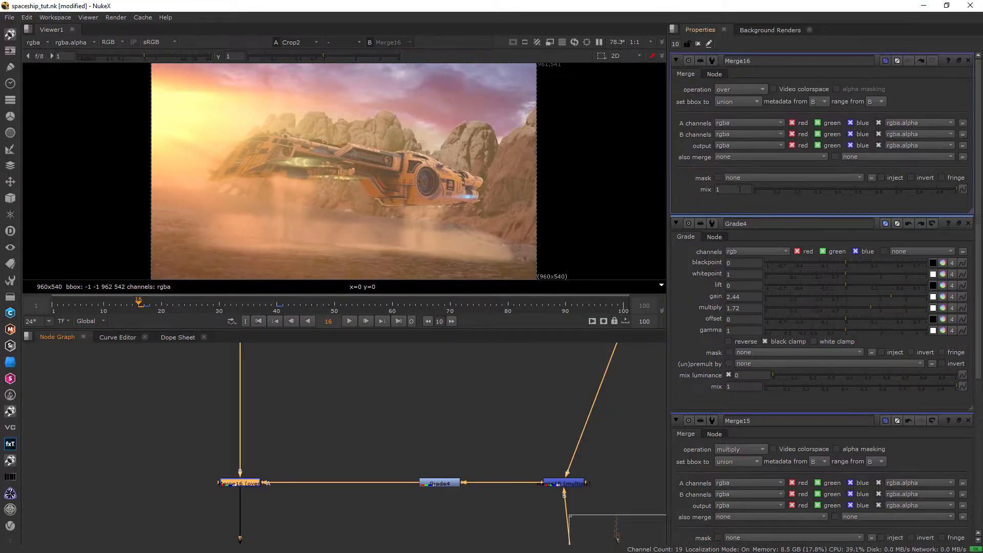
click(732, 189)
click(277, 306)
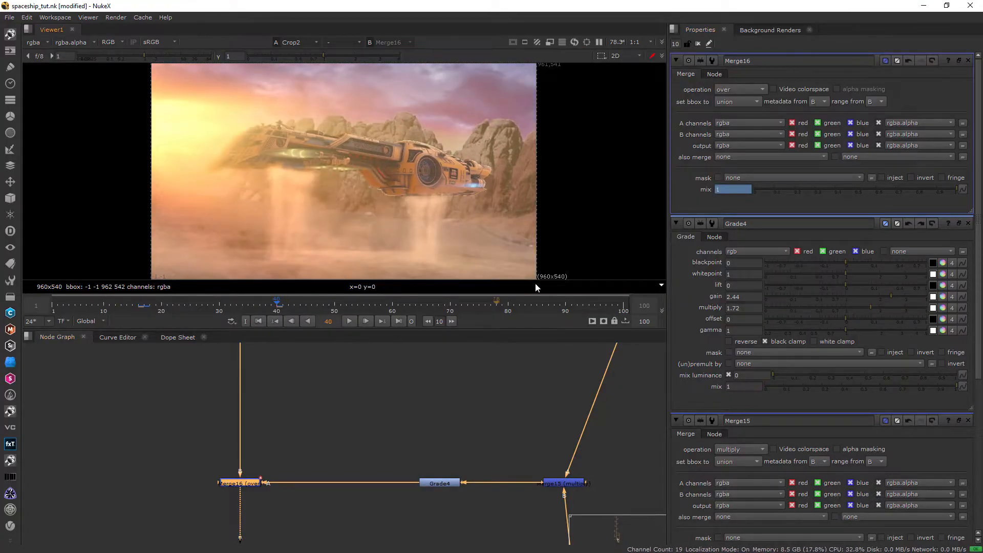
click(392, 305)
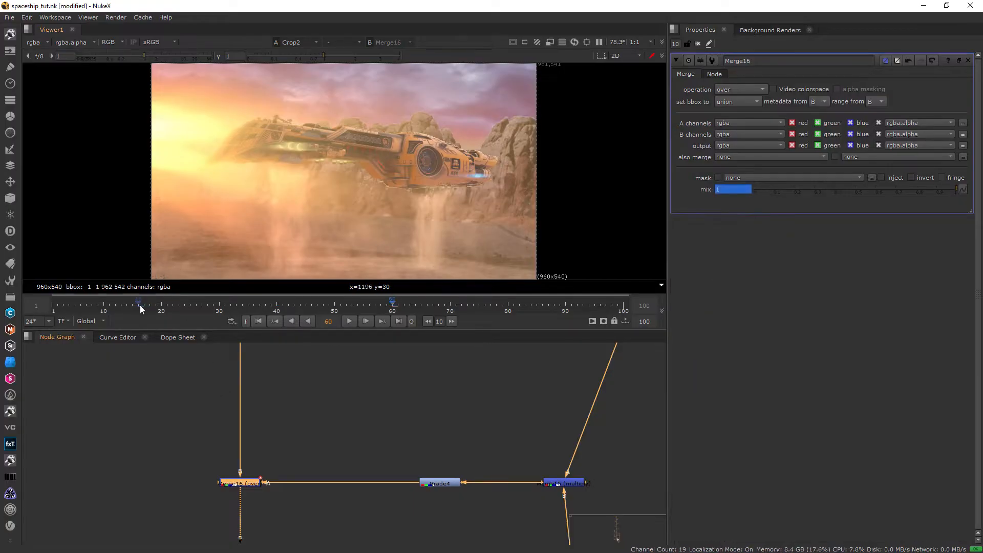
click(139, 305)
click(825, 188)
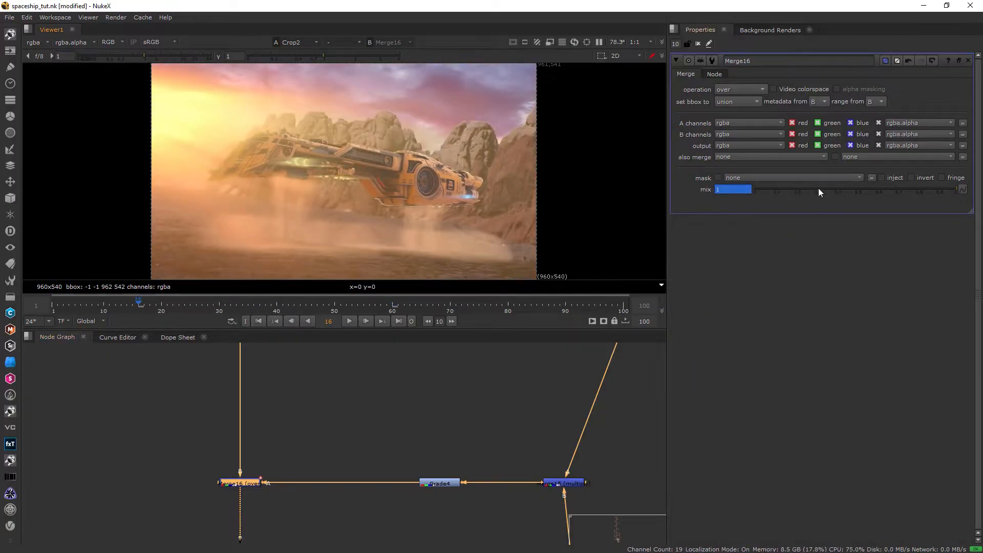
click(299, 306)
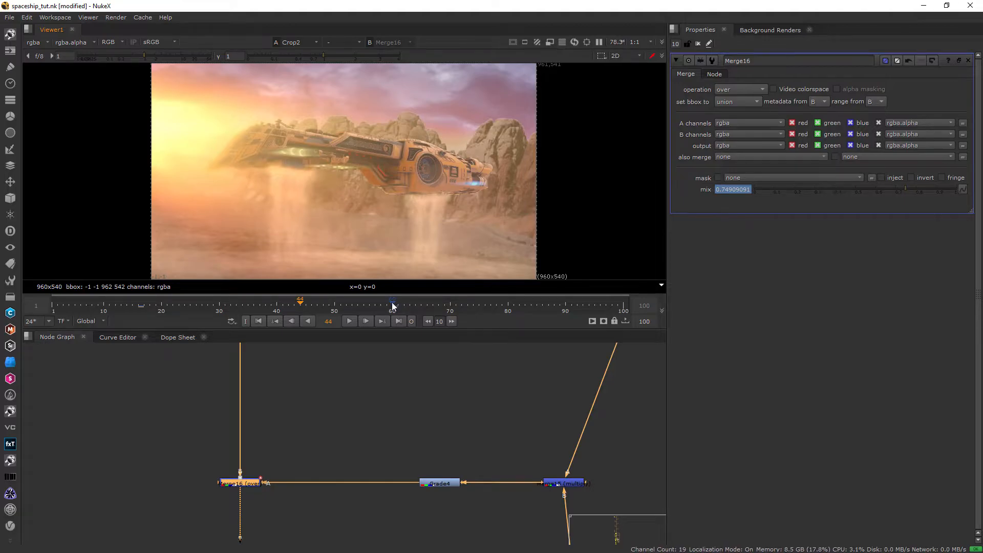
click(393, 302)
- Toggle Merge16 off and on to compare the smoke lighting, and save the script
drag(183, 446, 317, 513)
key(d)
key(d)
key(ctrl+s)
key(d)
key(d)
key(d)
key(d)
key(ctrl+s)
key(d)
key(d)
key(d)
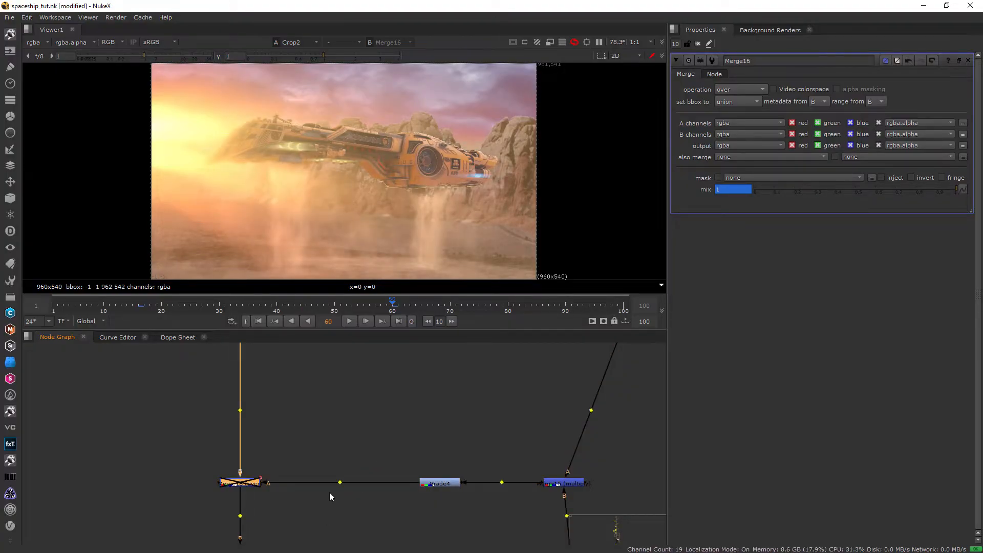
key(d)
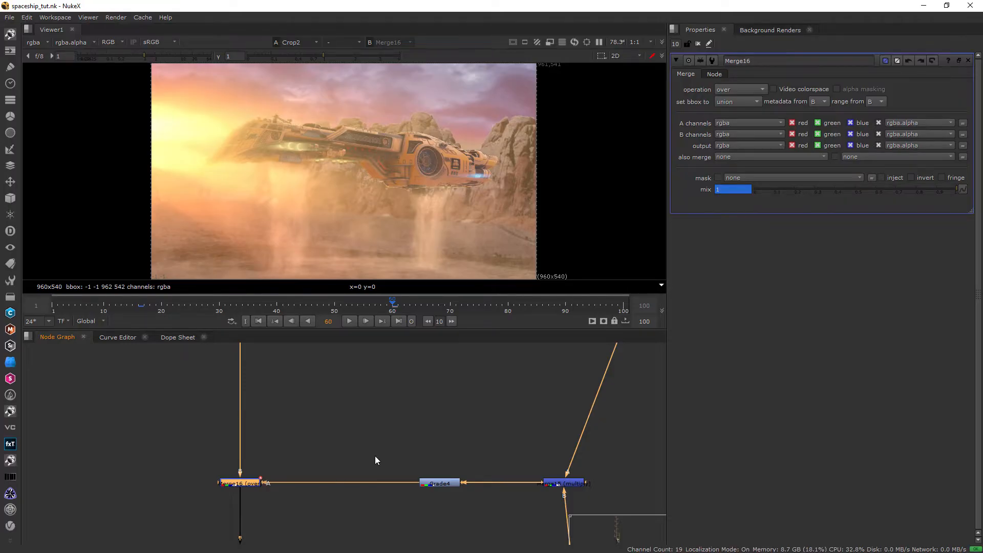
key(d)
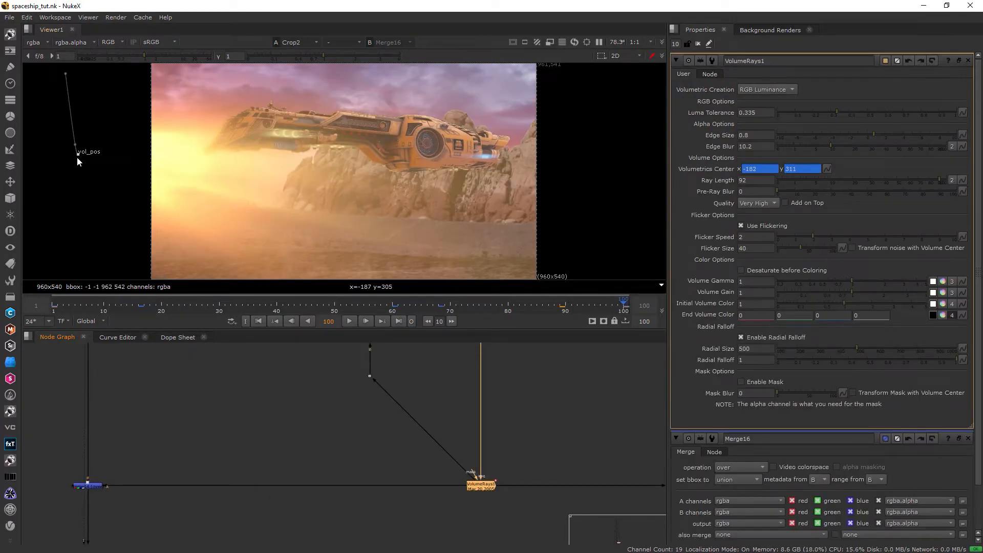
- Adjust the VolumeRays center slightly at frame 100
mouse_move(76, 157)
mouse_down()
mouse_move(42, 152)
mouse_move(69, 152)
mouse_move(86, 137)
mouse_move(78, 156)
mouse_up()
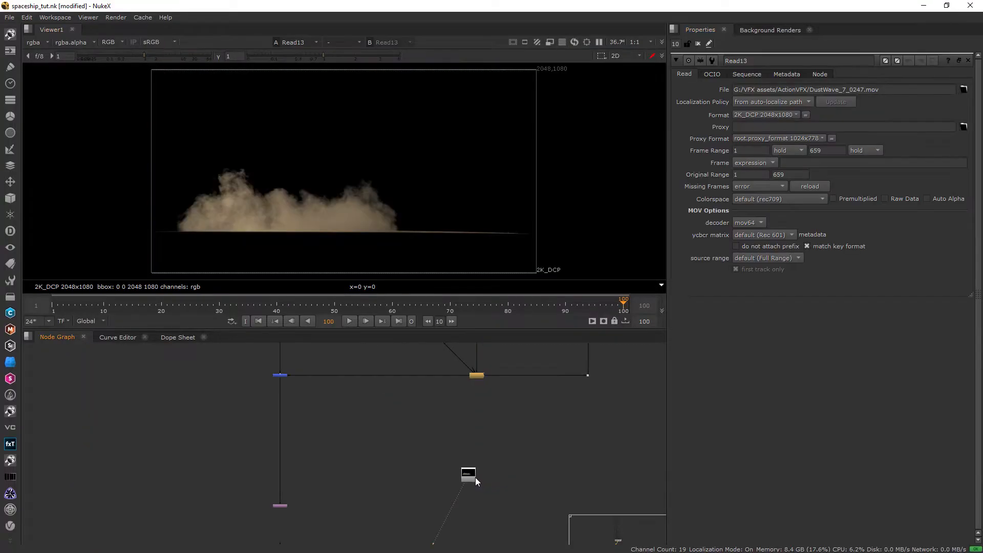
- Position the DustWave_7_0247.mov Read node beside the main pipe, below the VolumeRays node
drag(476, 477, 496, 481)
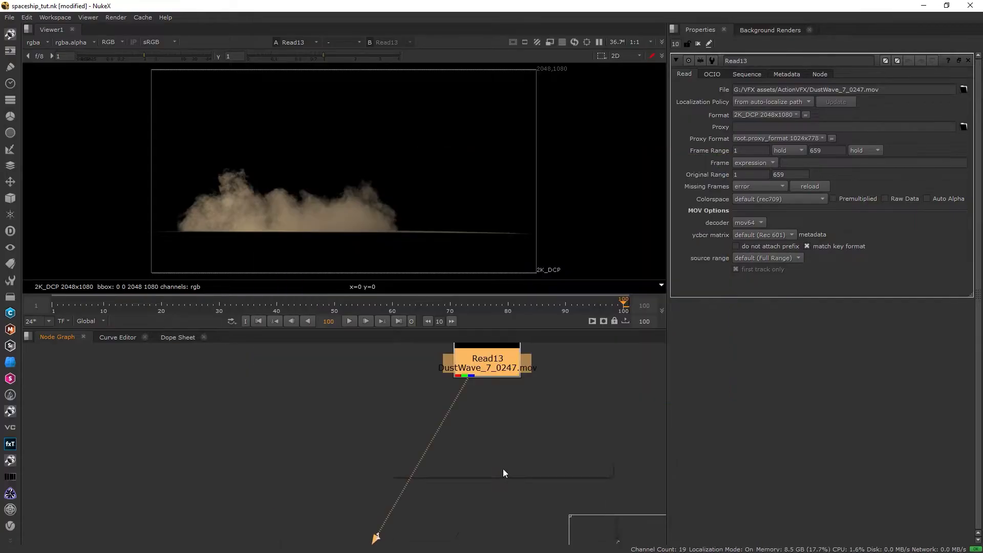
- Add a Reformat node directly below the DustWave clip's Read node
key(Tab)
text(reformat)
key(Return)
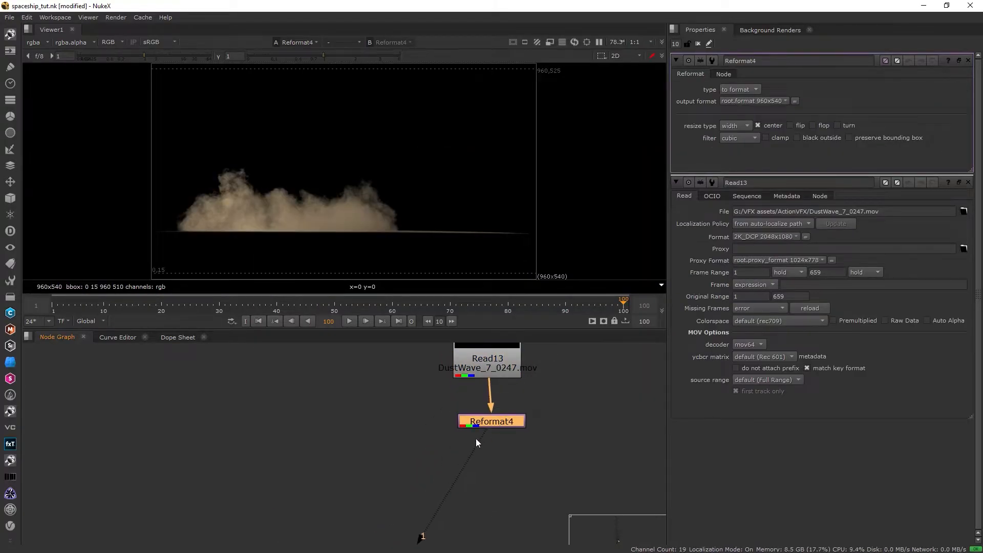
scroll(432, 201, down, 4)
drag(501, 422, 497, 429)
scroll(477, 438, down, 2)
- Add a Roto node and merge it with the reformatted dust, routing the roto branch neatly through a dot
click(556, 430)
key(o)
drag(564, 431, 491, 508)
key(m)
ctrl+drag(534, 472, 643, 511)
ctrl+drag(483, 431, 484, 393)
middle_drag(507, 514, 507, 528)
click(499, 527)
key(f)
click(969, 60)
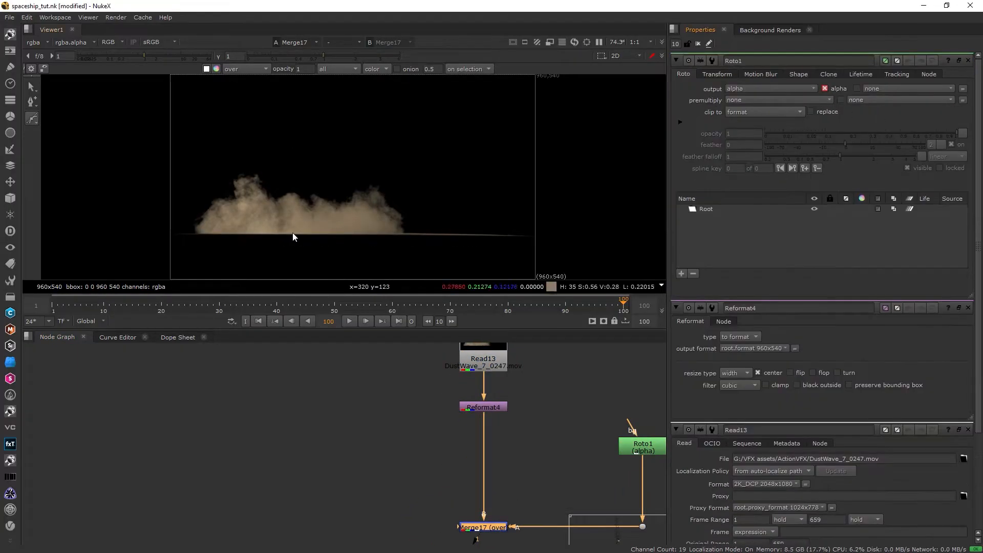
- Draw a closed roto shape at frame 26, following the dust's ground line and enclosing the strip beneath it
click(196, 304)
click(174, 232)
click(194, 230)
click(239, 230)
click(319, 230)
click(351, 231)
click(399, 228)
click(479, 228)
click(531, 232)
drag(448, 267, 420, 267)
click(181, 254)
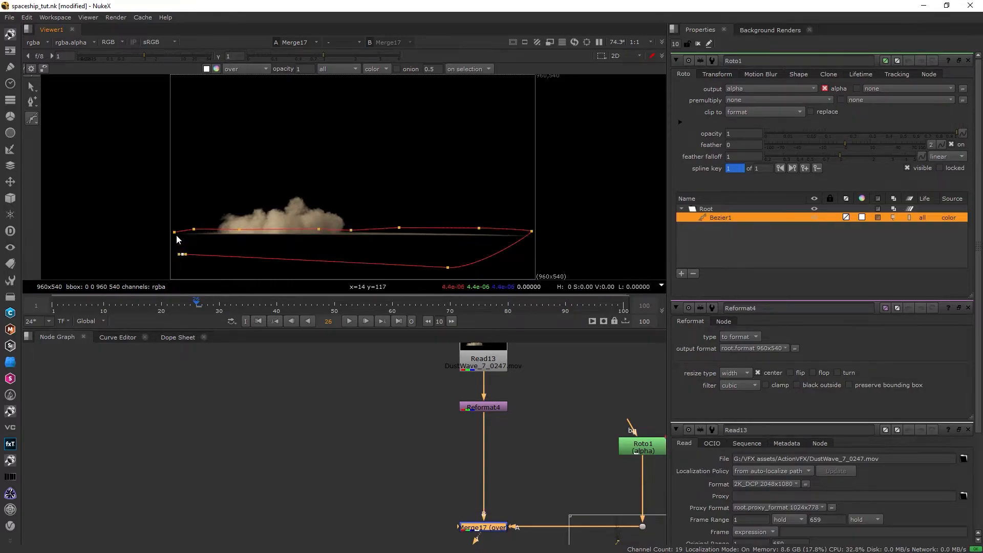
click(175, 232)
- Set the Roto node's premultiply to rgba and the dust merge's operation to mask
click(742, 99)
click(743, 134)
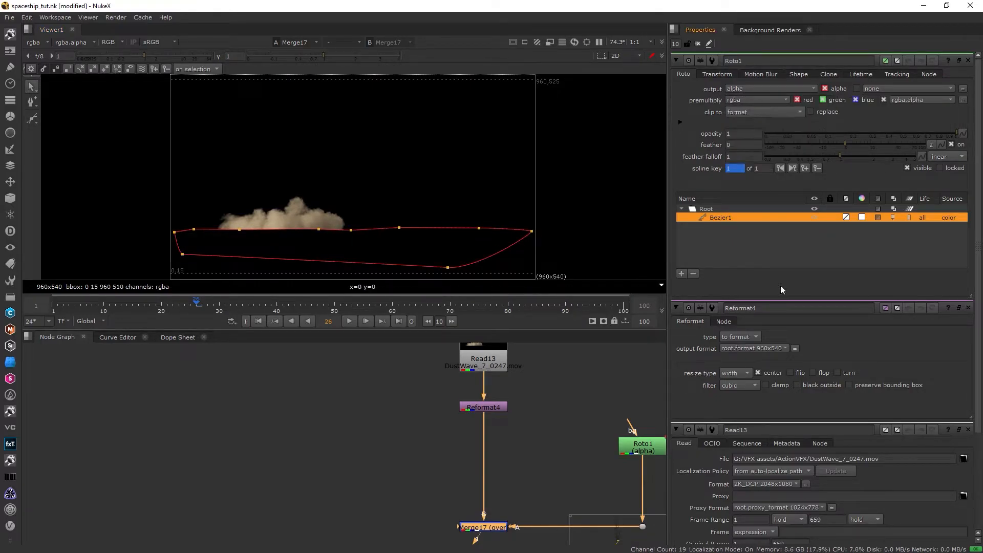
double_click(484, 528)
click(745, 89)
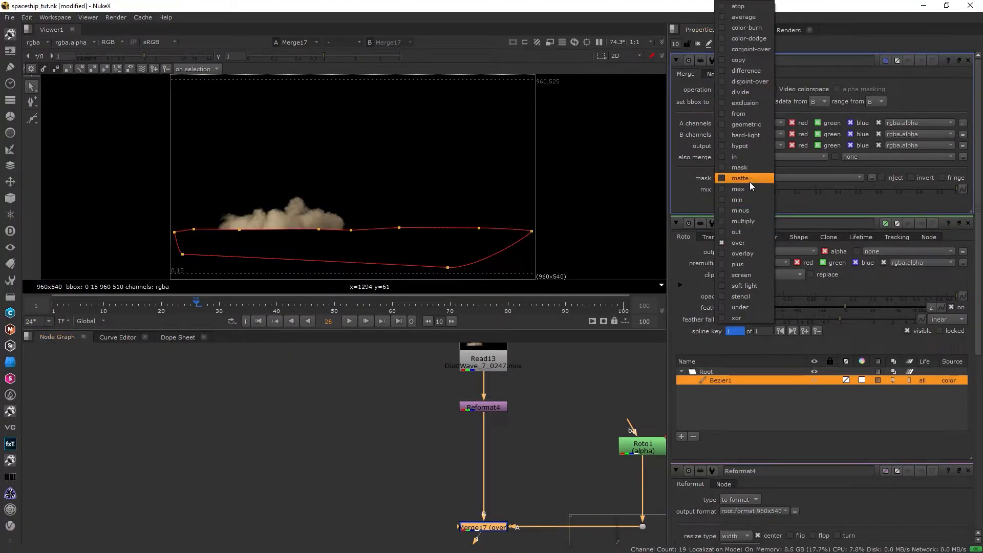
click(747, 168)
- Invert the roto shape and clear all open node properties
click(799, 237)
click(729, 299)
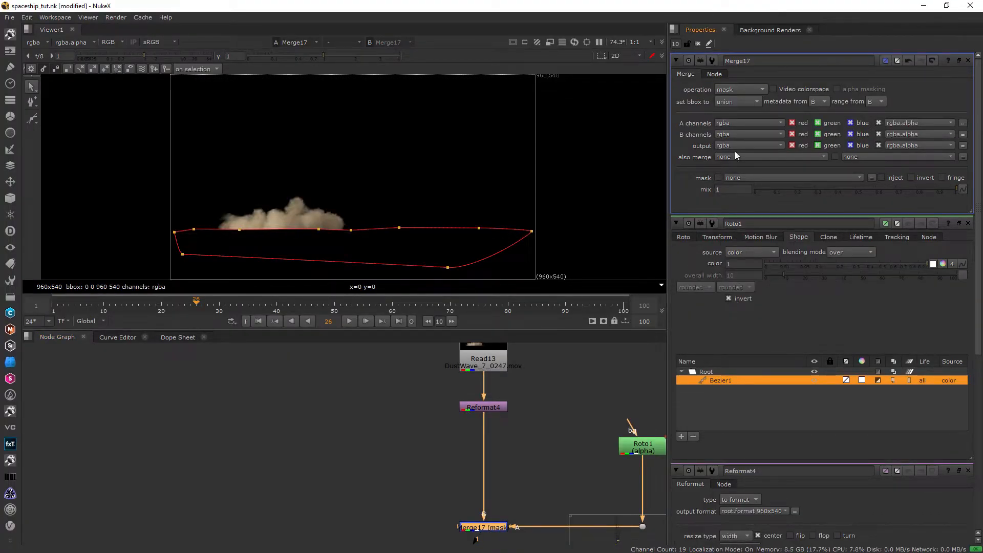
click(697, 43)
- Add a Blur node after the Roto and set its size to 12.2
click(650, 445)
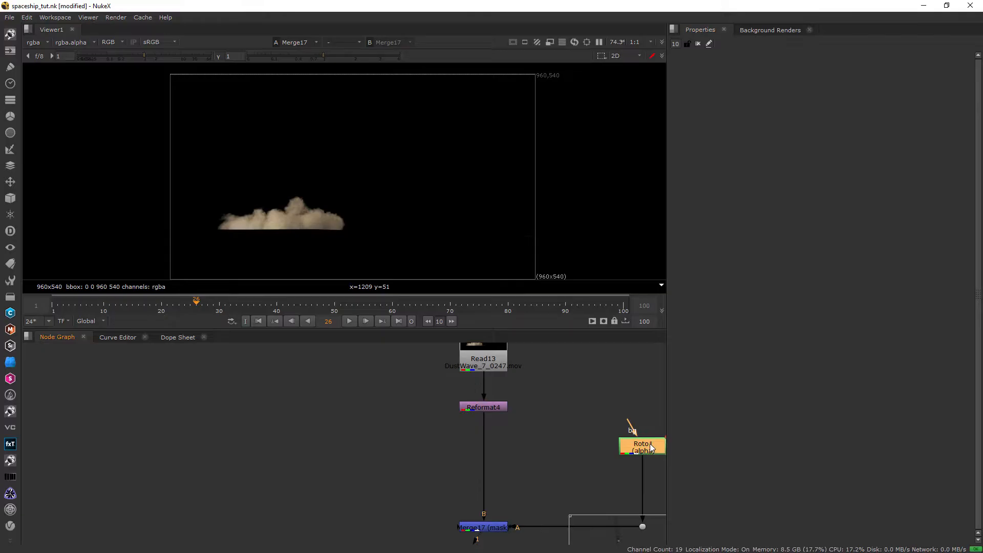
key(b)
drag(748, 101, 815, 96)
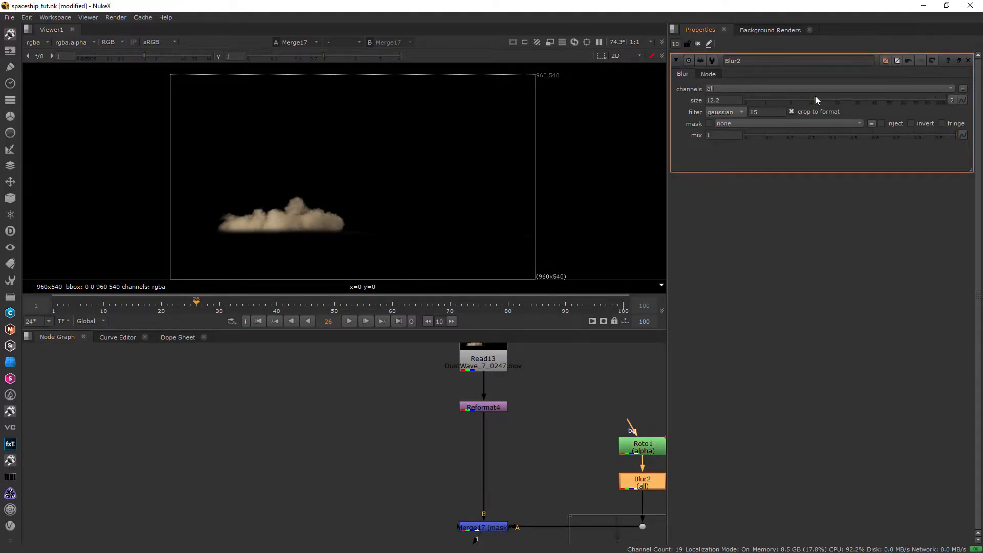
- Merge the masked dust onto the duplicated glowing light branch and set the merge operation to multiply
scroll(426, 428, down, 3)
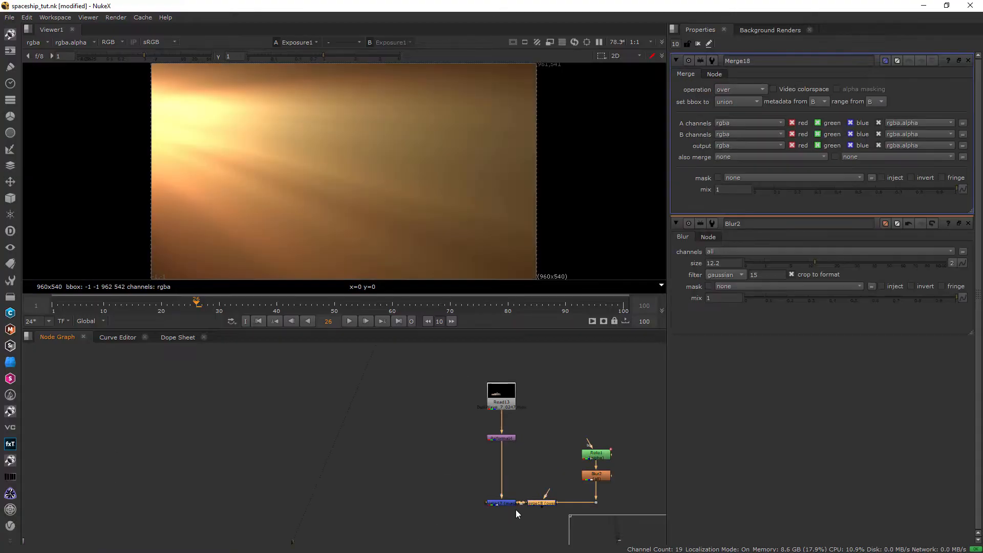
drag(535, 504, 401, 280)
key(1)
key(space)
key(space)
drag(433, 512, 408, 506)
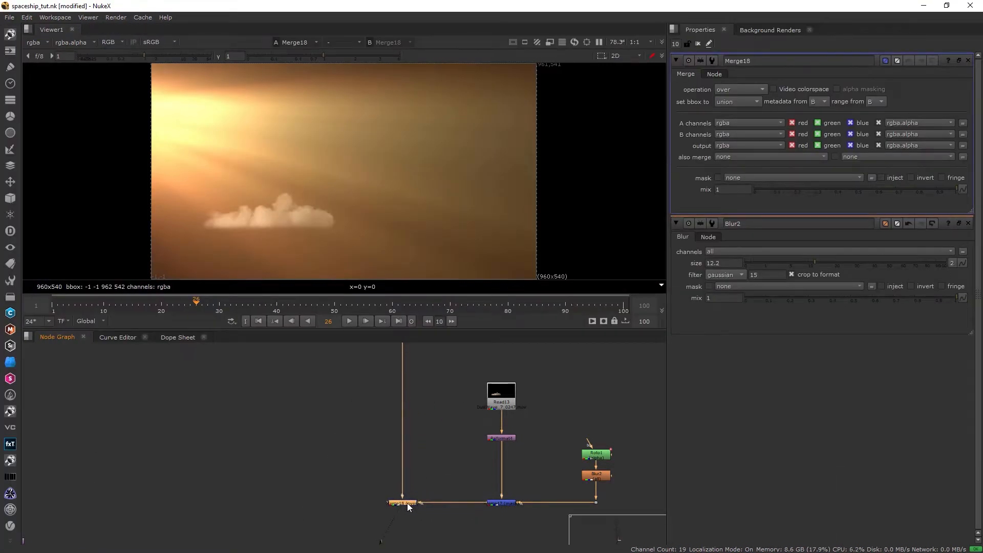
click(741, 89)
click(753, 222)
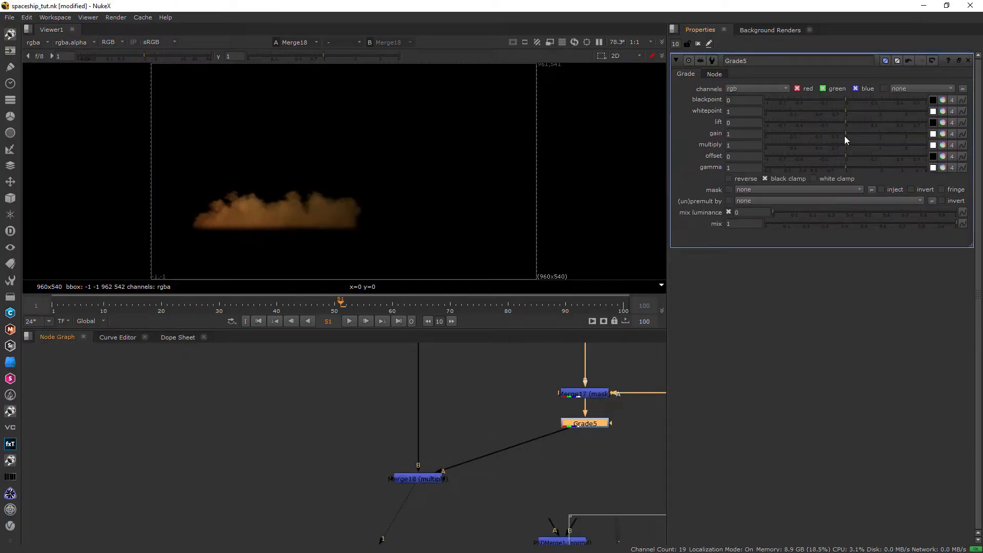
- Grade the dust with blackpoint 0.045, whitepoint 2.02, lift -0.008, gain 1.78, offset 0.001 and gamma 0.68
drag(836, 123, 854, 110)
drag(846, 100, 854, 100)
drag(846, 156, 848, 156)
drag(846, 167, 826, 167)
drag(853, 100, 863, 100)
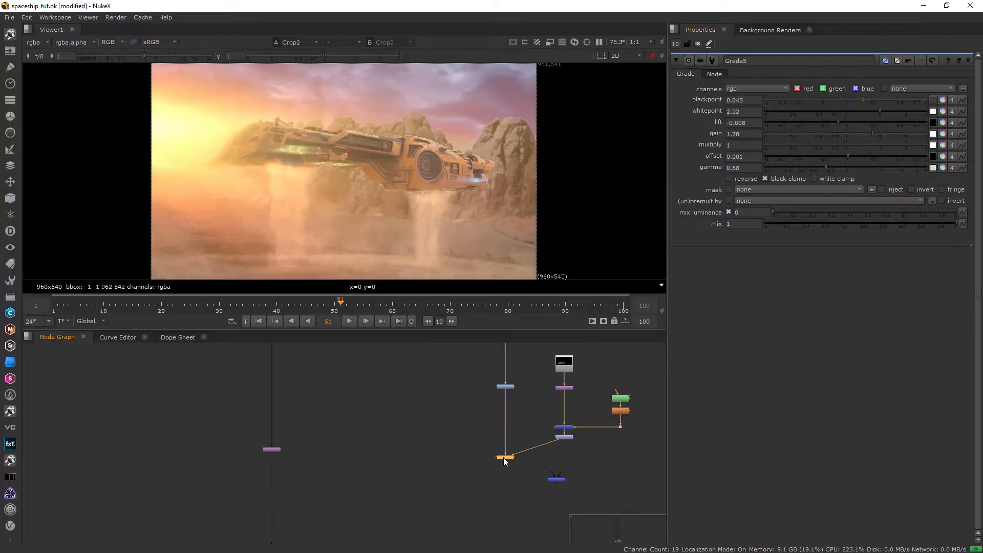
- Merge the multiplied dust over the main comp and grade it with gain 4, multiply 1.78 and gamma 1.16
double_click(505, 457)
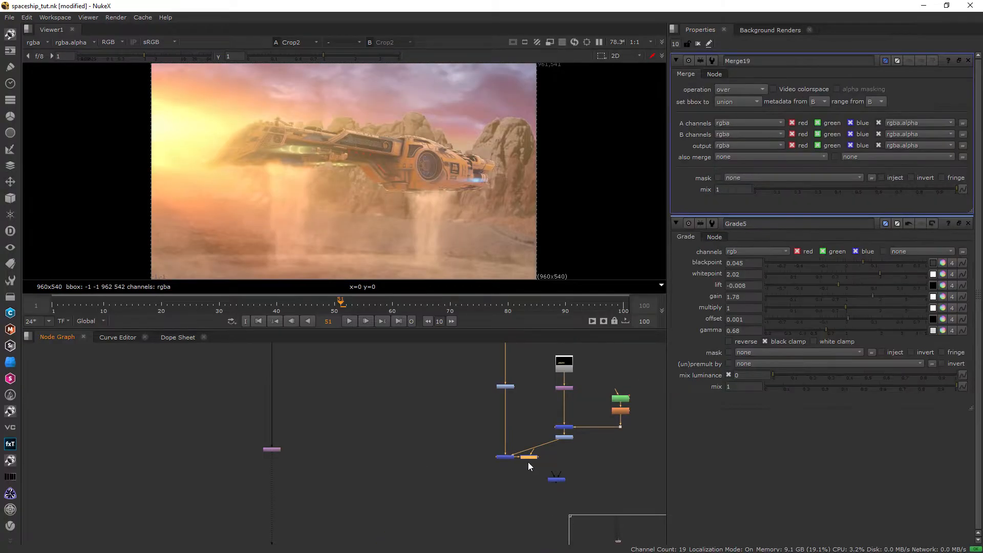
drag(518, 473, 271, 494)
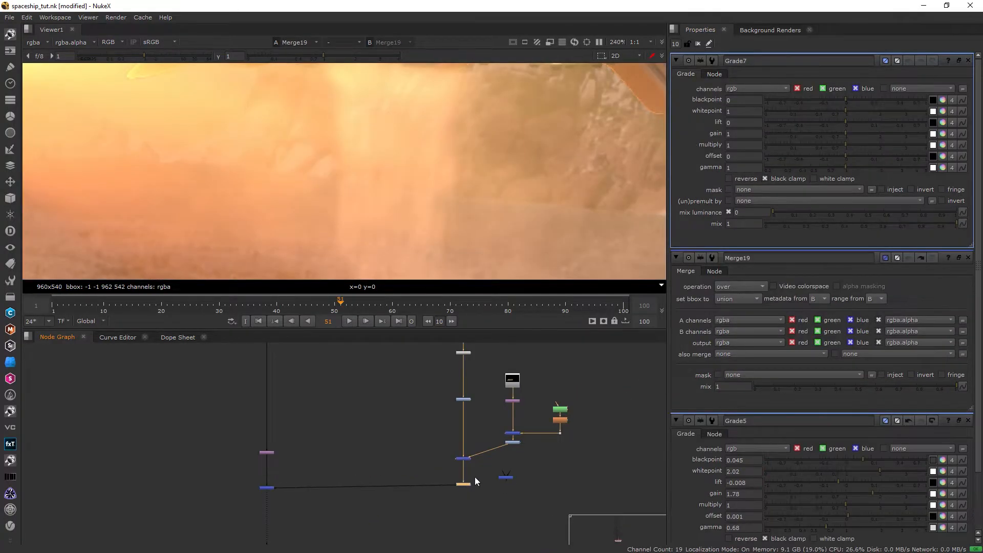
drag(846, 134, 847, 161)
drag(847, 167, 854, 167)
key(f)
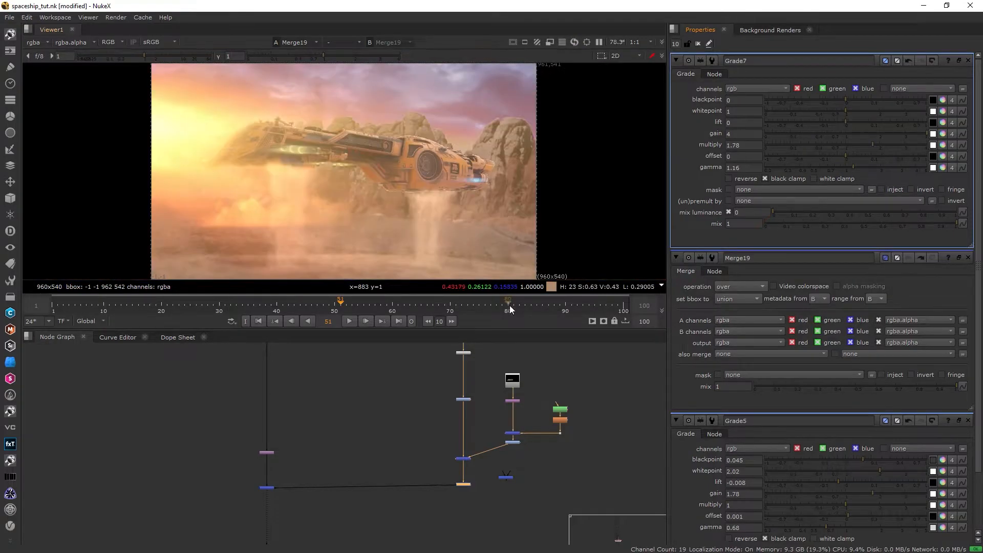
- Add a Transform after the multiply merge and shift the dust to translate x 220, y -45
scroll(445, 462, up, 2)
click(471, 456)
key(t)
drag(344, 171, 472, 192)
key(ctrl+z)
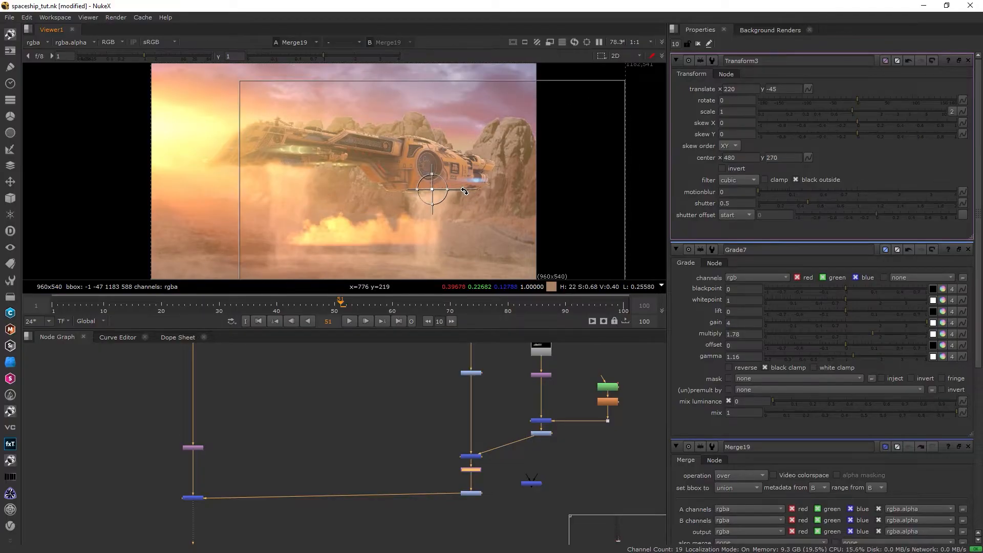
- Add a fourth track to the ground plate's Tracker at frame 51 and place it on a foreground shrub
key(space)
scroll(346, 306, down, 6)
scroll(376, 276, up, 9)
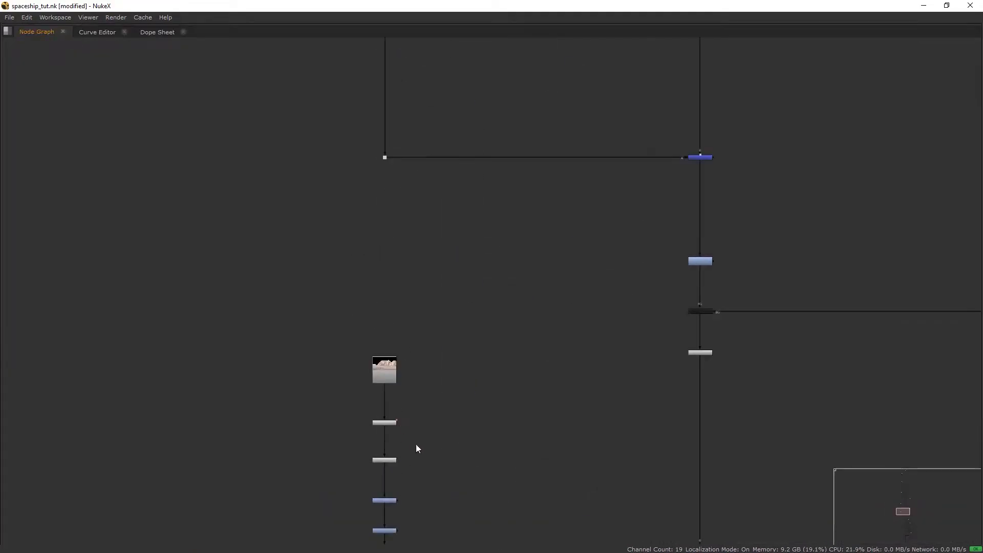
click(389, 421)
key(space)
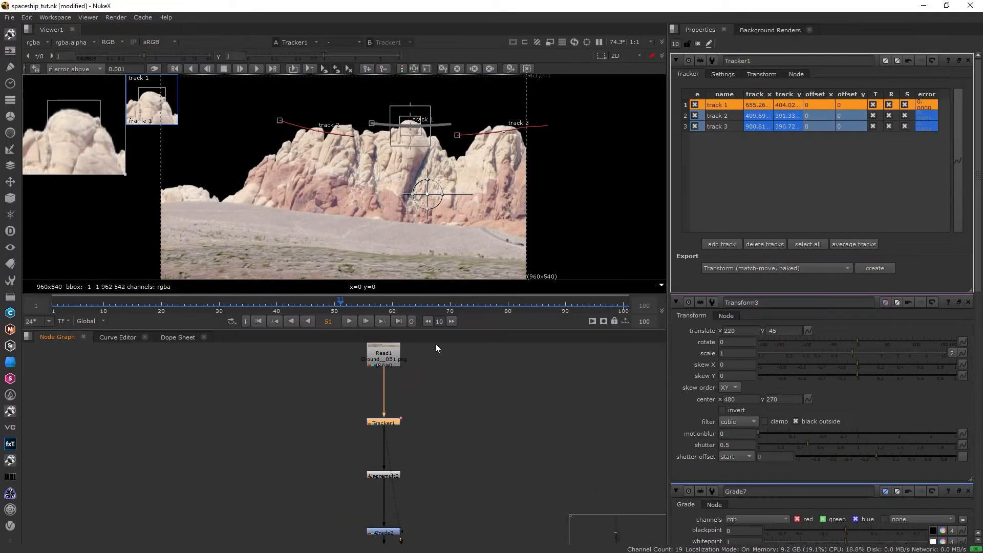
click(721, 244)
scroll(361, 251, up, 3)
drag(331, 128, 377, 252)
middle_drag(376, 254, 361, 174)
scroll(361, 173, up, 3)
mouse_move(360, 171)
mouse_down()
mouse_move(314, 220)
mouse_move(343, 255)
mouse_up()
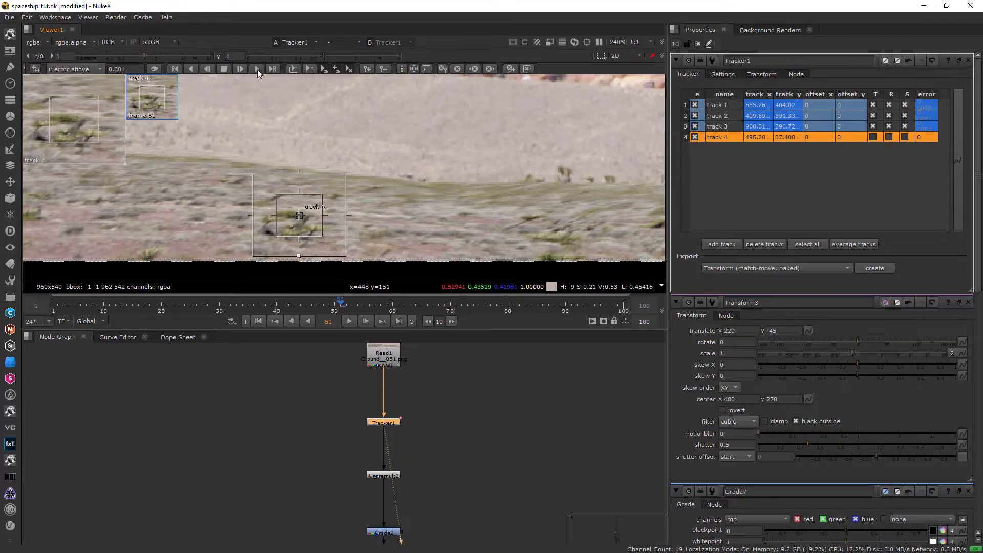
- Disable tracks 1, 2 and 3 in the ground plate's Tracker
click(695, 126)
click(696, 115)
click(695, 105)
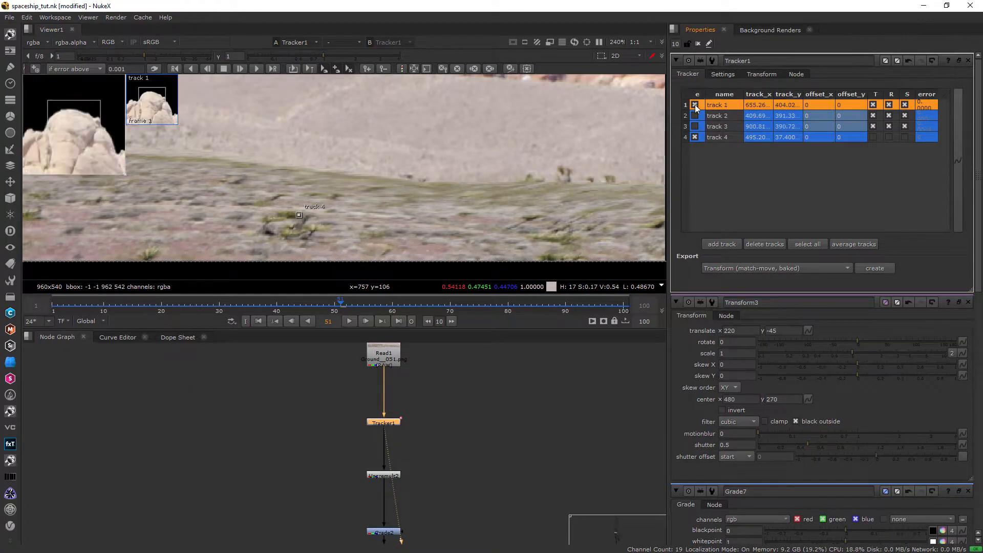
- Track the fourth point forward from frame 51 to 100 and backward from frame 51 to 1
click(716, 136)
click(256, 69)
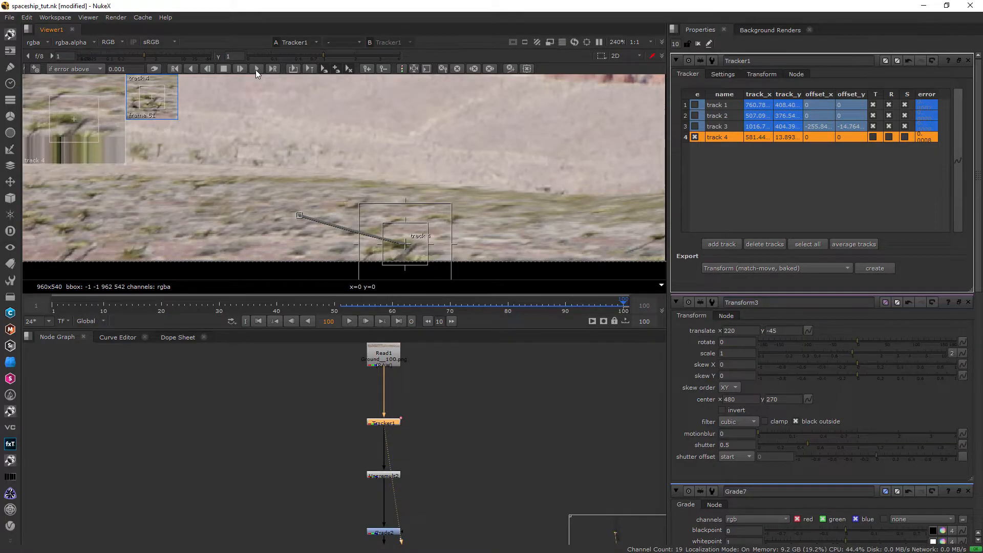
drag(620, 304, 46, 325)
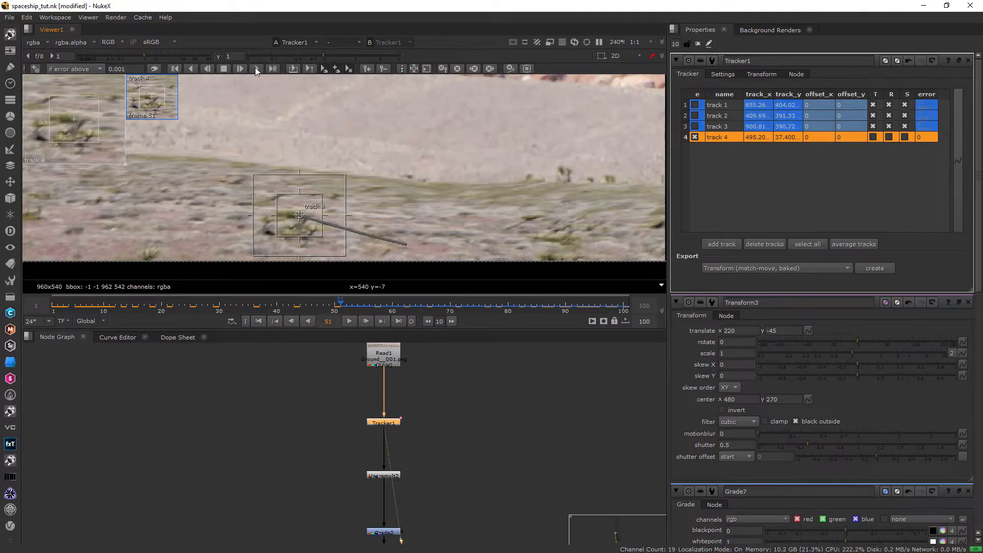
click(194, 69)
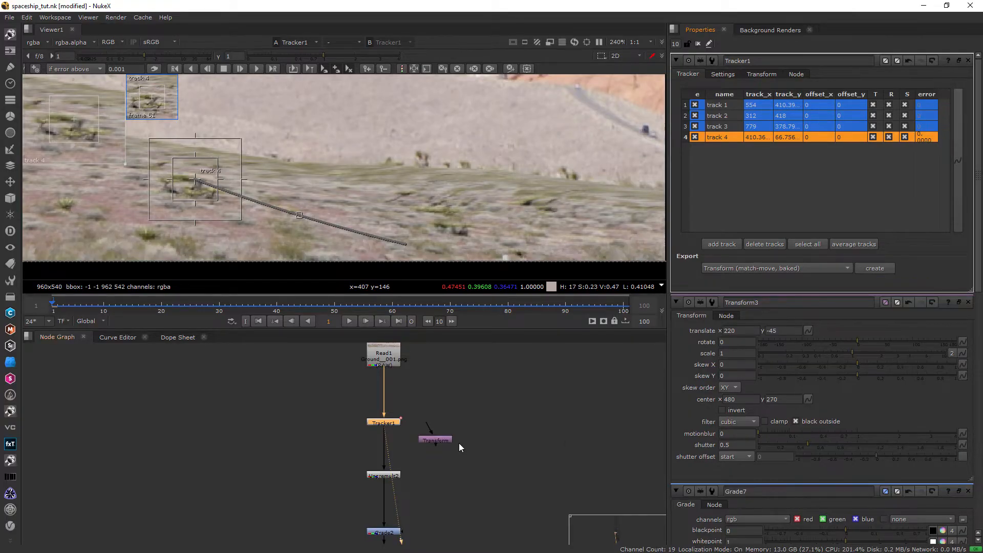
- Insert the exported match-move transform between the dust's last grade and the main comp merge, and view the result
key(space)
scroll(464, 443, down, 3)
scroll(529, 436, up, 5)
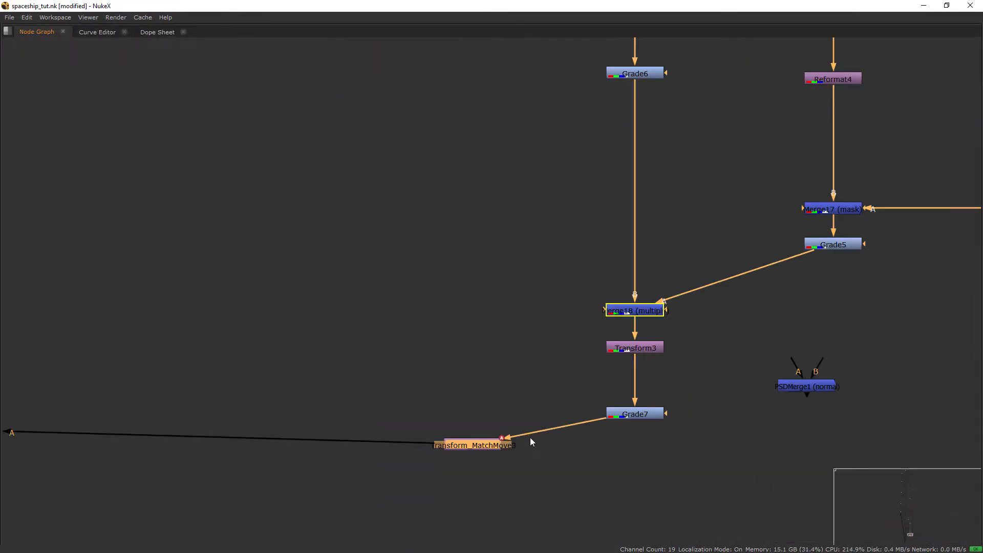
key(space)
middle_drag(506, 451, 504, 488)
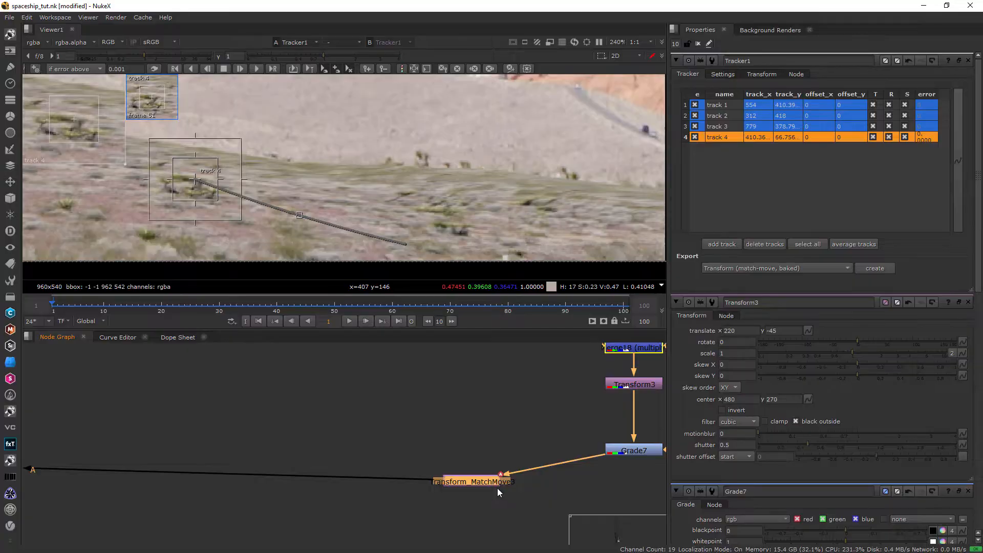
key(1)
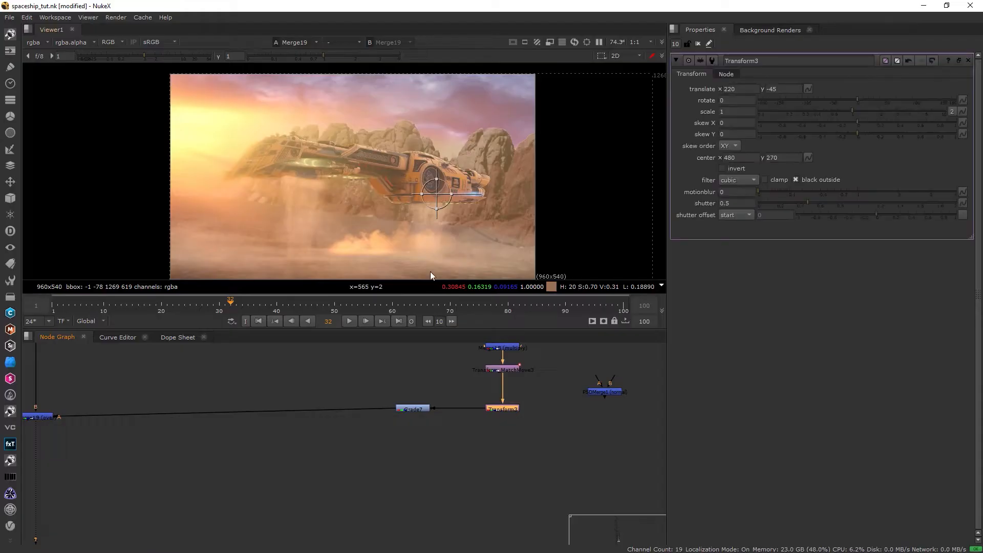
- Scale the dust to about 1.212 at translate x 178, y -12, and set the comp merge's mix to 0.67
mouse_move(432, 188)
mouse_down()
mouse_move(406, 193)
mouse_move(430, 210)
mouse_move(419, 184)
mouse_up()
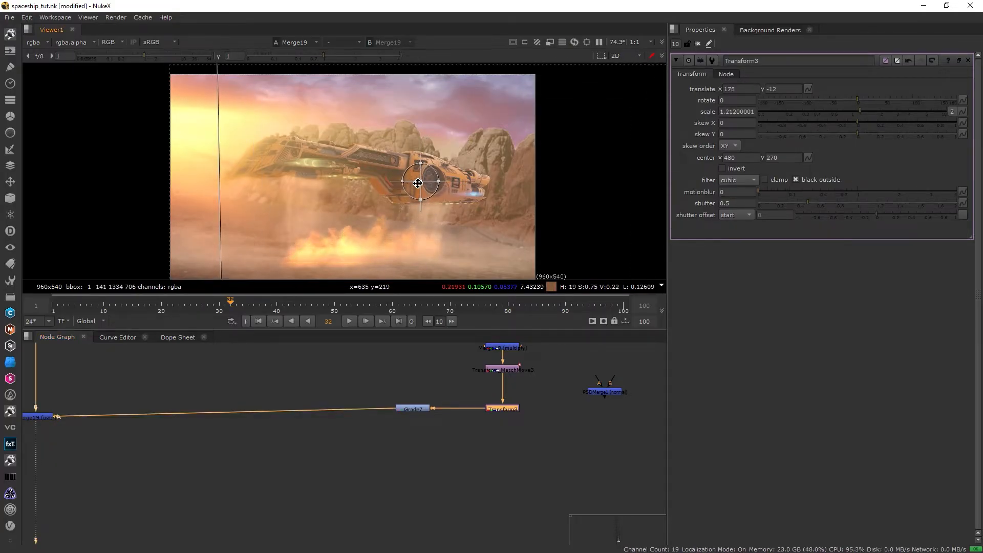
double_click(36, 417)
mouse_move(902, 187)
mouse_down()
mouse_move(868, 187)
mouse_move(890, 188)
mouse_up()
- Add a Saturation node after the dust's last grade and set saturation to 0.66
middle_drag(330, 447, 357, 454)
scroll(356, 454, up, 3)
click(532, 421)
key(Tab)
text(satu)
click(539, 430)
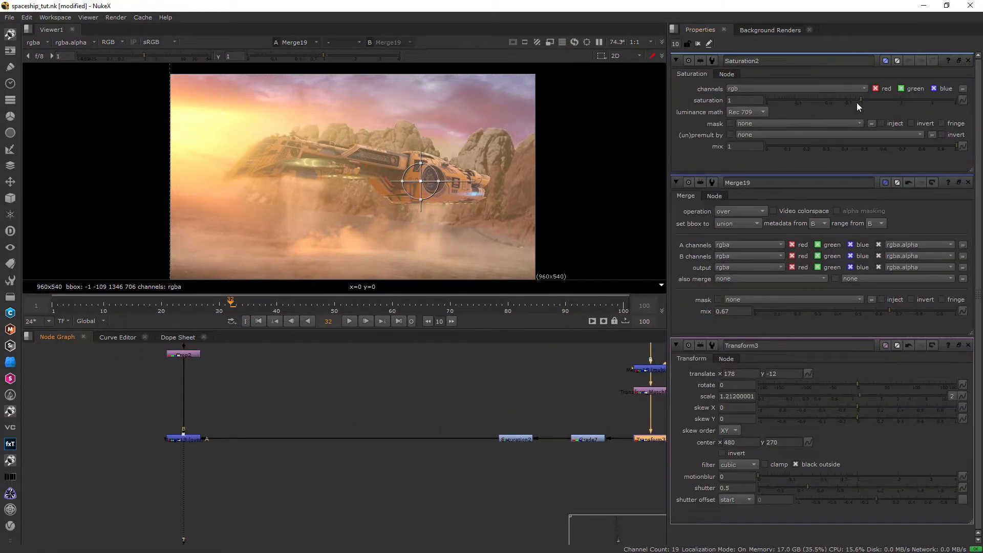
mouse_move(857, 103)
mouse_down()
mouse_move(847, 99)
mouse_move(855, 97)
mouse_up()
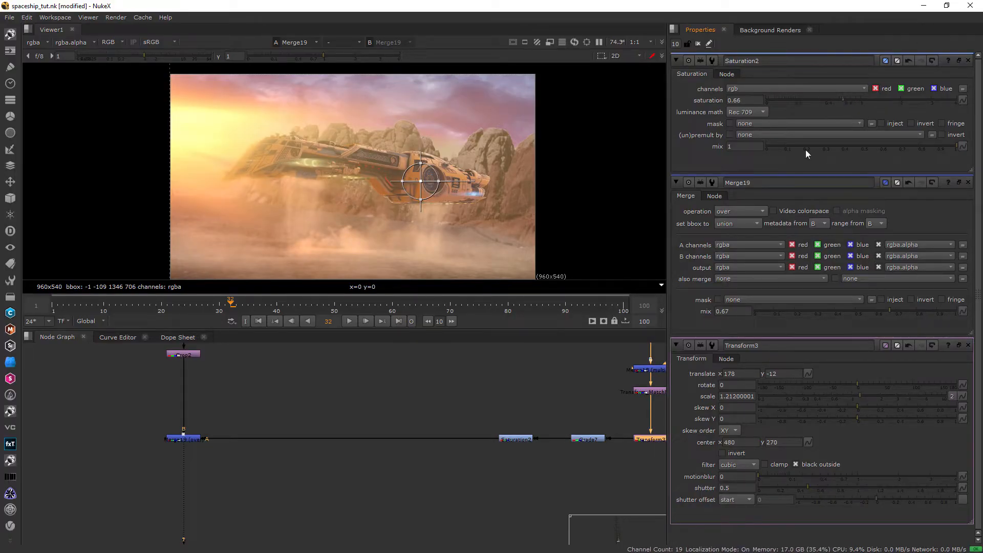
- Fine-tune the lift, whitepoint and gamma of the dust's last grade
double_click(588, 439)
click(830, 123)
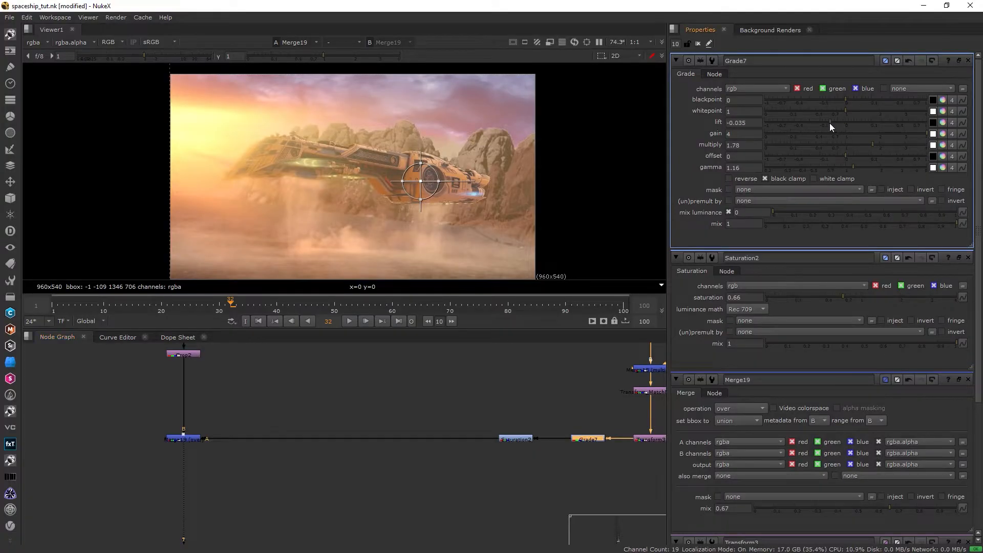
drag(828, 121, 847, 121)
drag(846, 110, 846, 98)
mouse_move(861, 164)
mouse_down()
mouse_move(884, 165)
mouse_move(856, 167)
mouse_up()
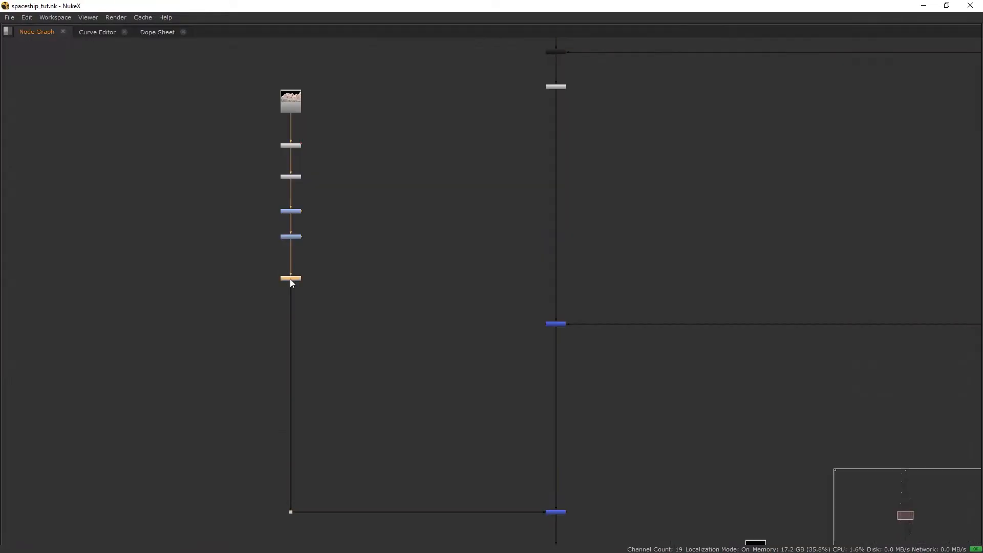
- Add a bm_Lightwrap node on the ground plate branch before its merge and connect its background input
middle_drag(374, 449, 380, 367)
scroll(381, 368, up, 3)
key(Tab)
text(light)
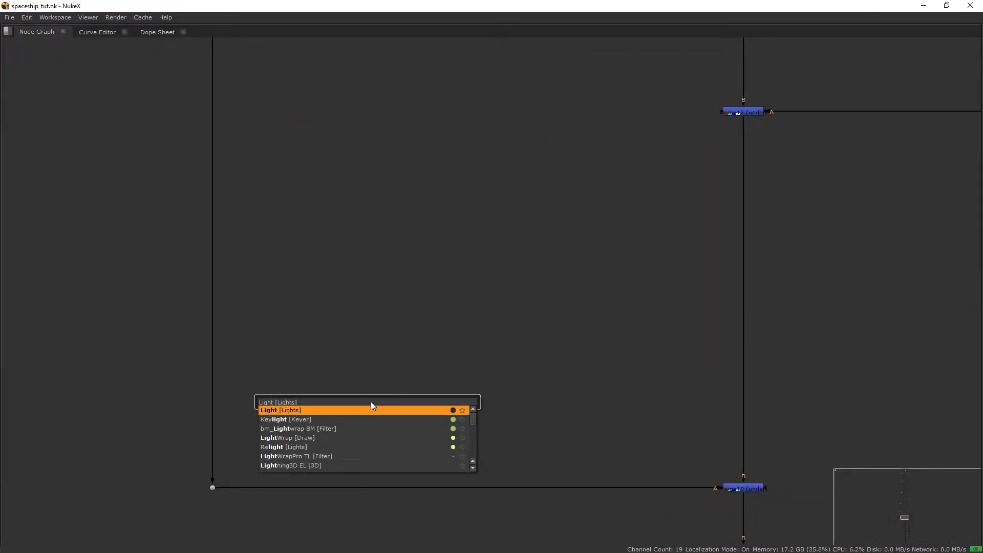
key(Return)
drag(403, 421, 448, 489)
scroll(449, 489, down, 3)
middle_drag(449, 489, 421, 228)
drag(413, 219, 837, 466)
- Set the light wrap's size to 146, brightness to 3, gamma to 2 and saturation to 0.94
key(space)
click(217, 413)
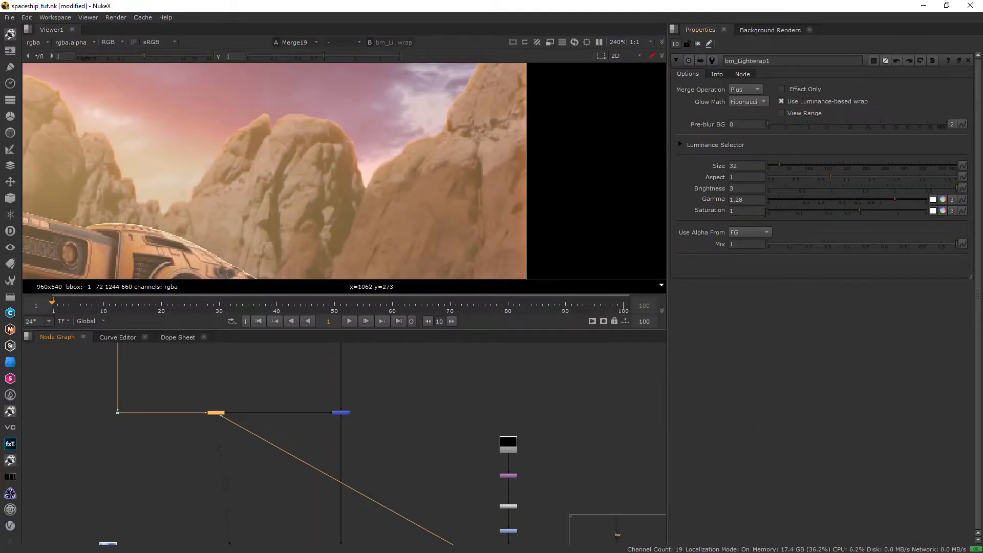
drag(875, 201, 949, 210)
drag(839, 213, 859, 215)
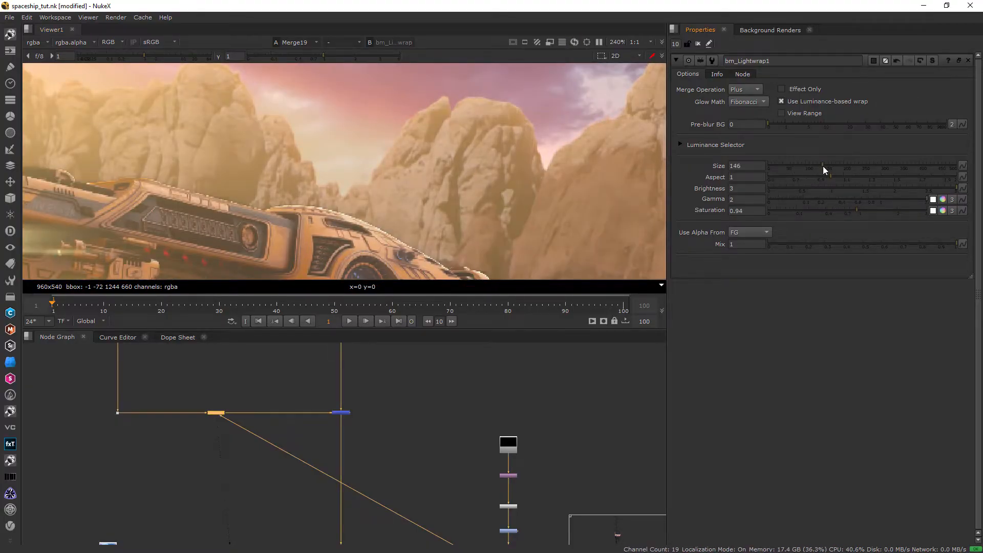
- Add a Constant node below the light wrap and attach a Transform node to its output
key(Tab)
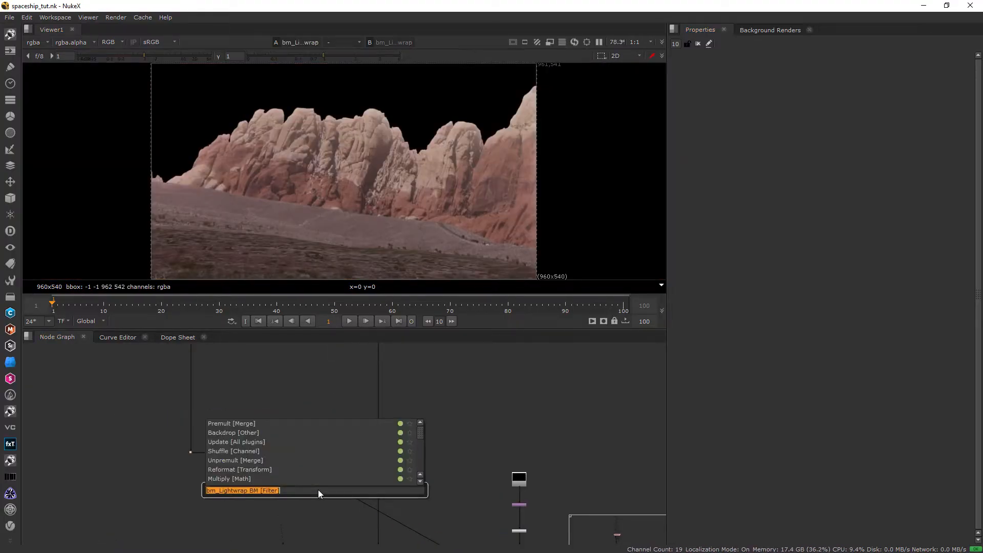
text(cons)
key(Down)
key(Return)
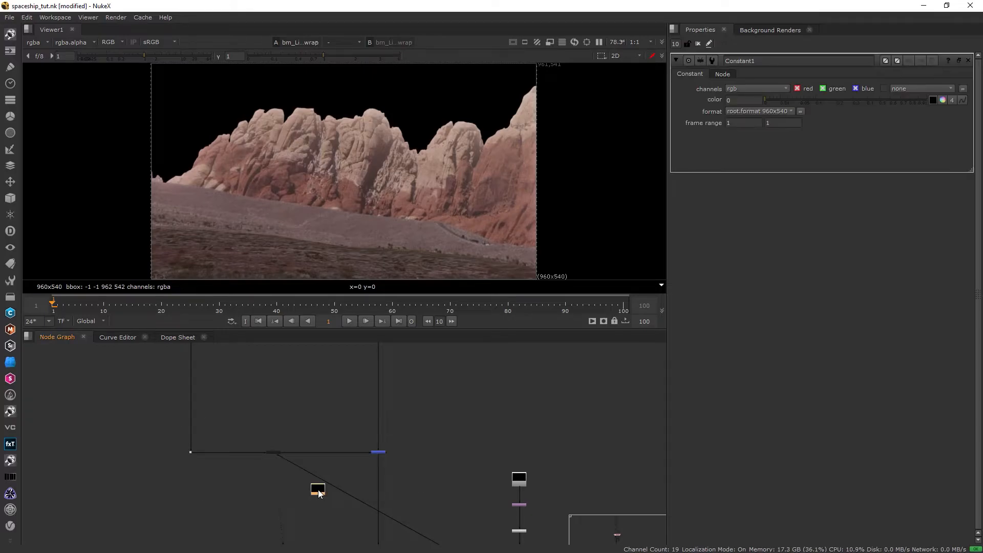
key(1)
middle_drag(313, 506, 301, 486)
drag(307, 476, 275, 511)
key(t)
click(968, 61)
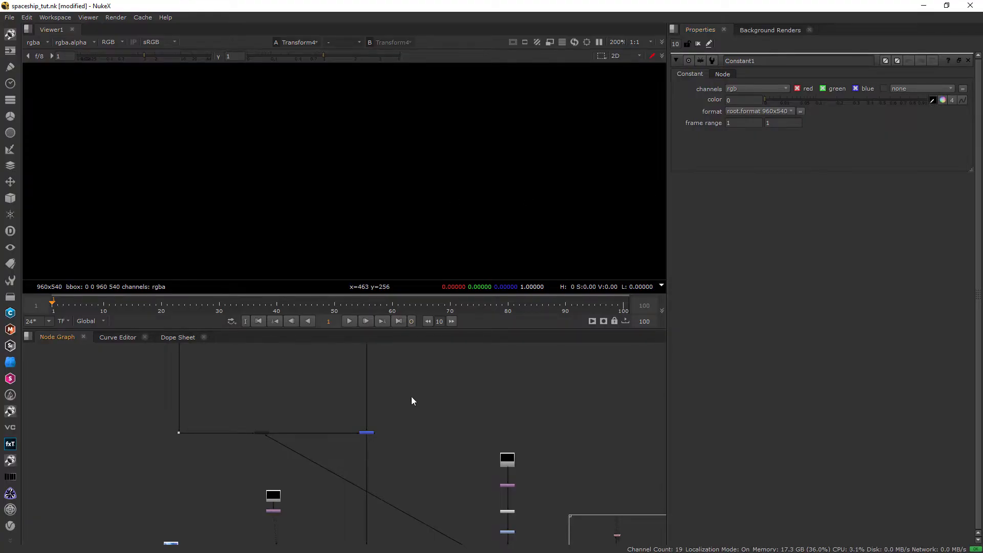
- View the comp and sample the hazy tone around the rock tops as the Constant's colour
key(1)
ctrl+shift+drag(484, 108, 504, 128)
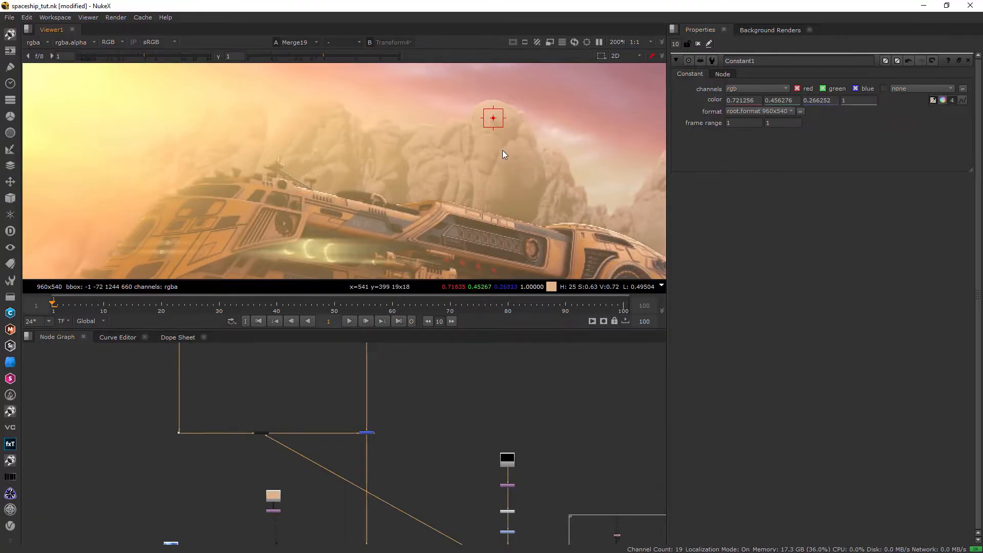
ctrl+shift+drag(403, 109, 439, 141)
- Merge the transformed constant over the main comp branch below the ground plate merge
click(276, 511)
middle_drag(278, 515, 279, 477)
key(m)
drag(278, 487, 269, 439)
drag(369, 479, 370, 523)
- Add a Roto node followed by a Blur, and feed it into the constant branch through a Merge set to mask
key(space)
drag(332, 347, 305, 375)
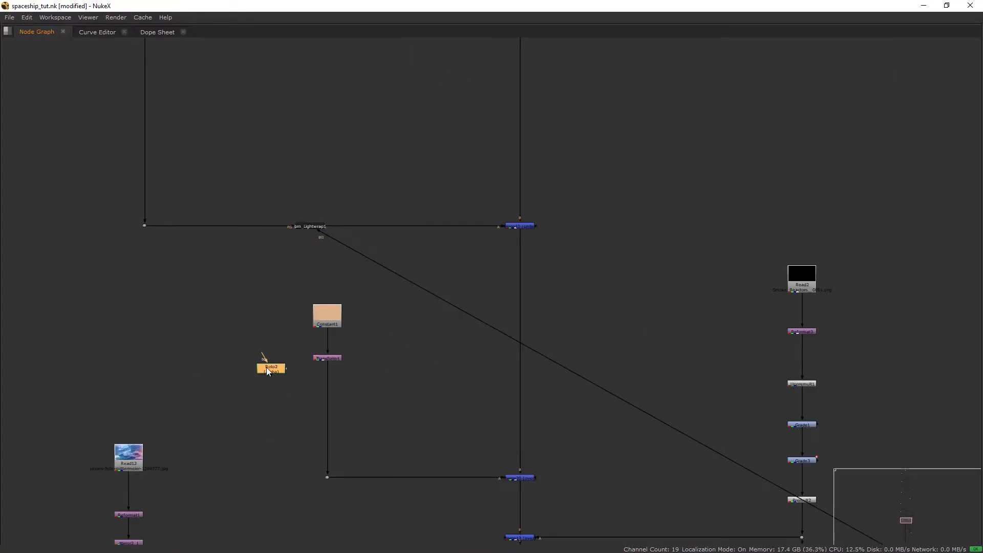
key(m)
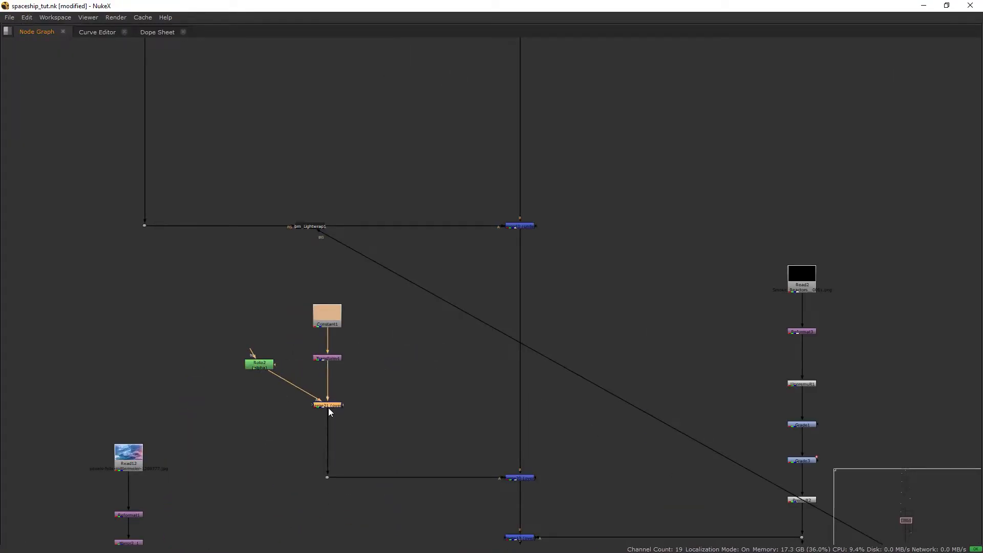
double_click(327, 407)
click(107, 385)
click(106, 321)
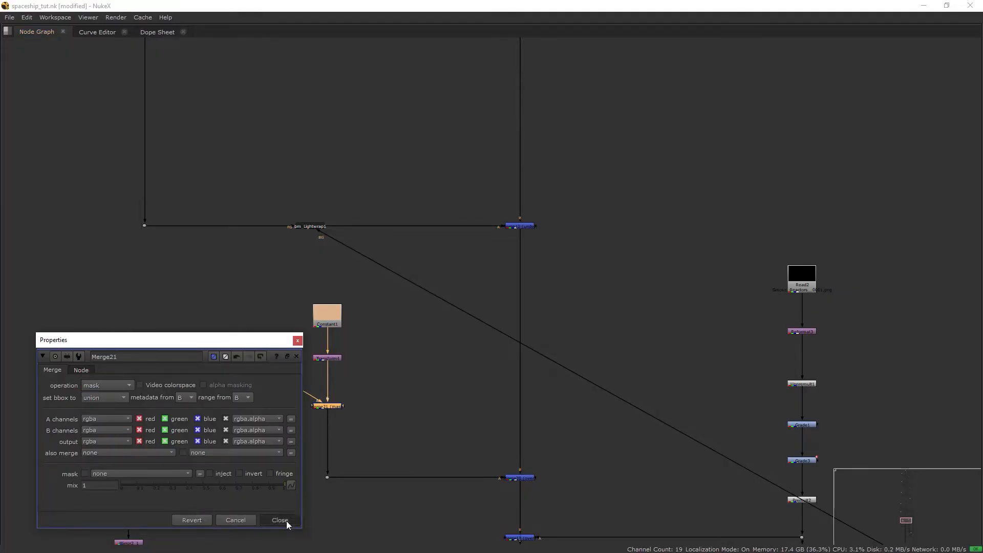
click(280, 520)
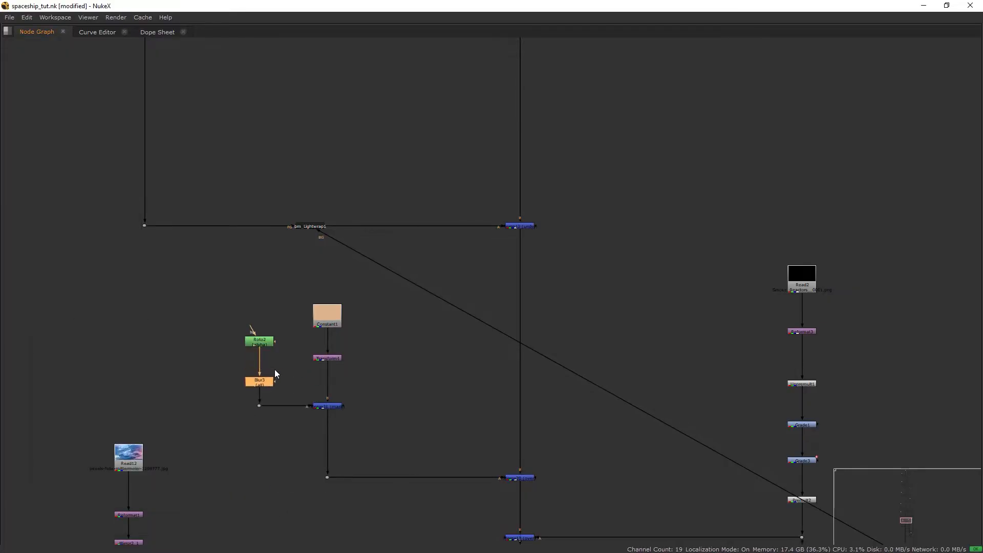
- Draw a closed roto shape around the rock tops and the sky just above the spaceship
key(space)
key(f)
click(269, 109)
click(256, 133)
click(308, 139)
click(379, 139)
click(441, 162)
click(505, 154)
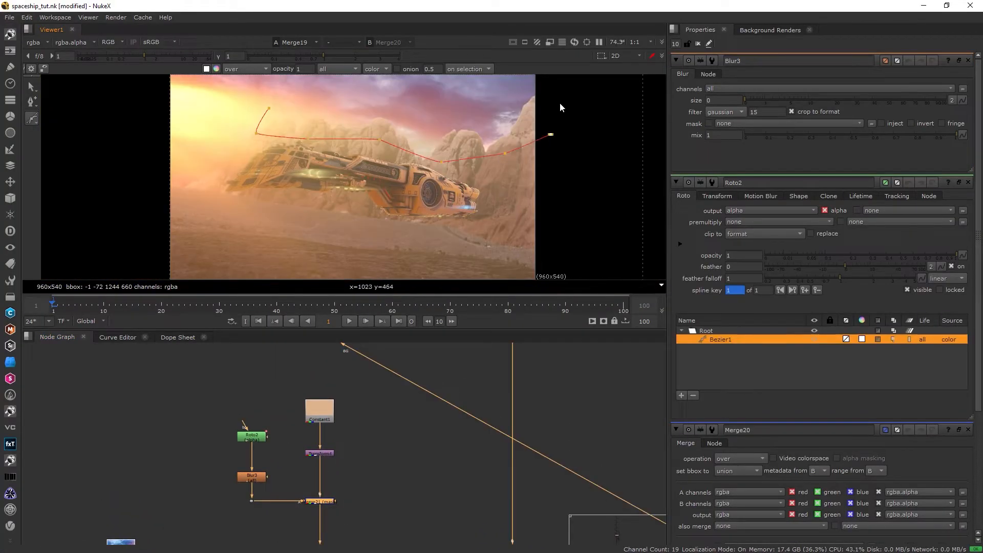
click(269, 108)
- Heavily blur the roto matte, set the constant's over-merge mix to 0.33 and compare it on and off
drag(757, 100, 978, 122)
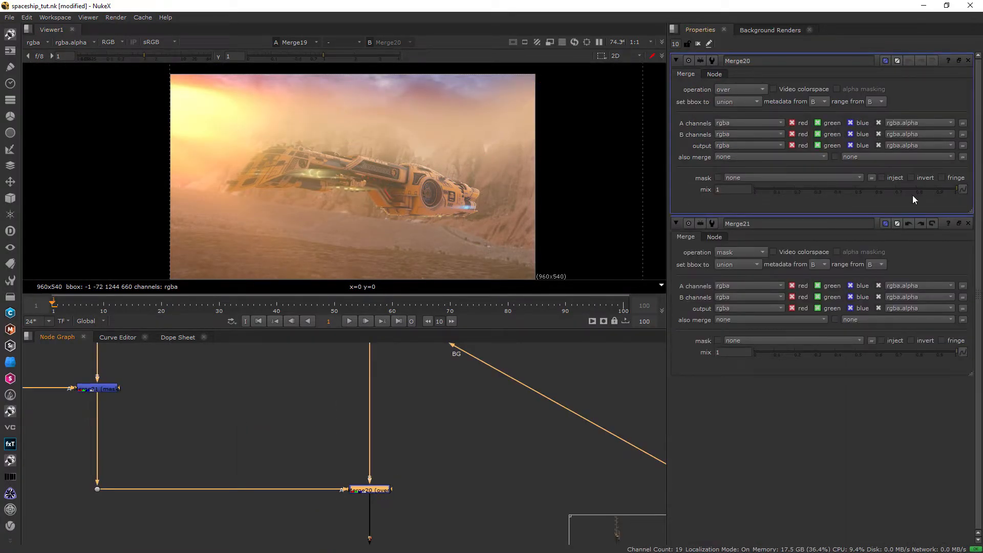
drag(912, 191, 821, 190)
key(d)
key(d)
- Add a Grade node after the constant's Transform and set its gain to 1.5
middle_drag(226, 369, 311, 483)
click(193, 429)
key(g)
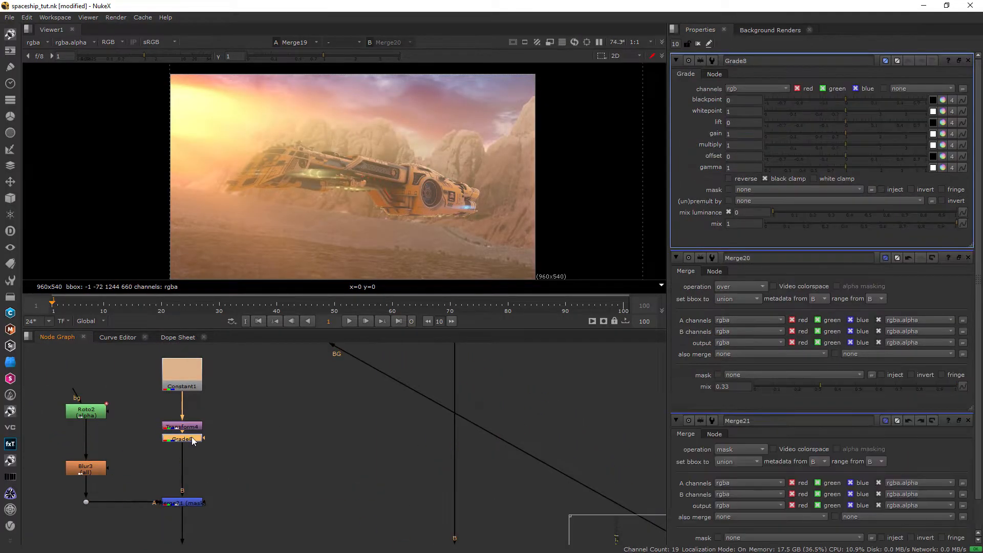
drag(842, 136, 865, 132)
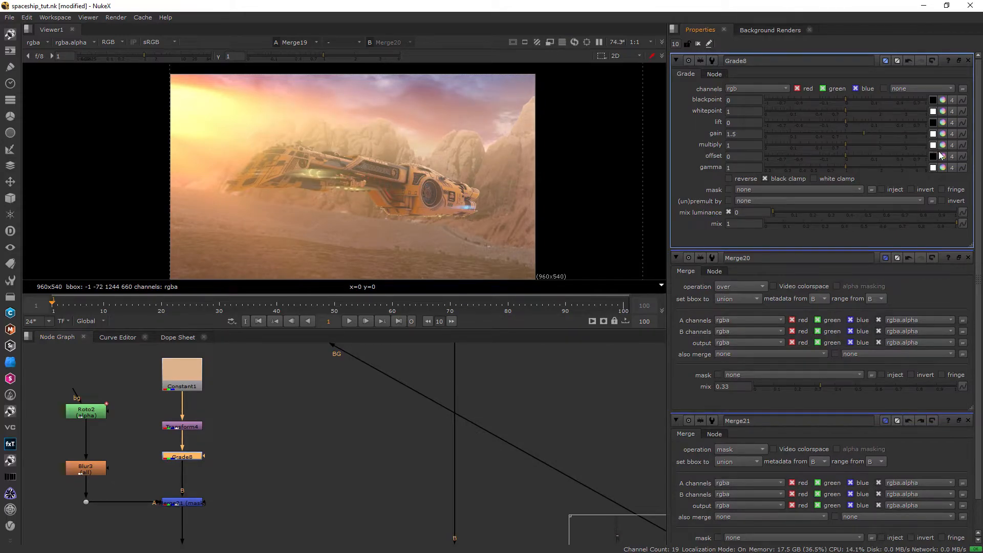
- Set the constant grade's multiply to 1.52 and shift its colour temperature
click(943, 145)
drag(797, 217, 789, 178)
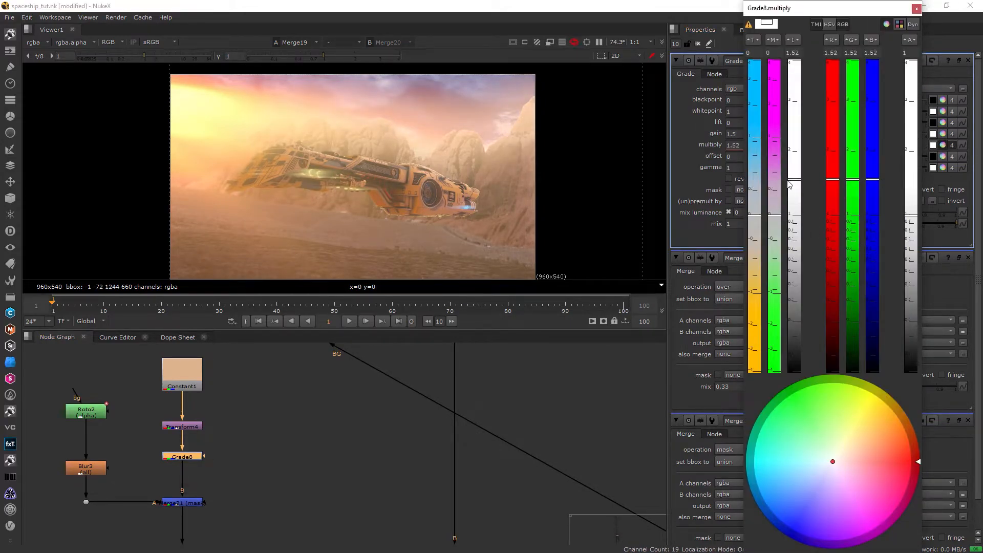
drag(753, 269, 757, 169)
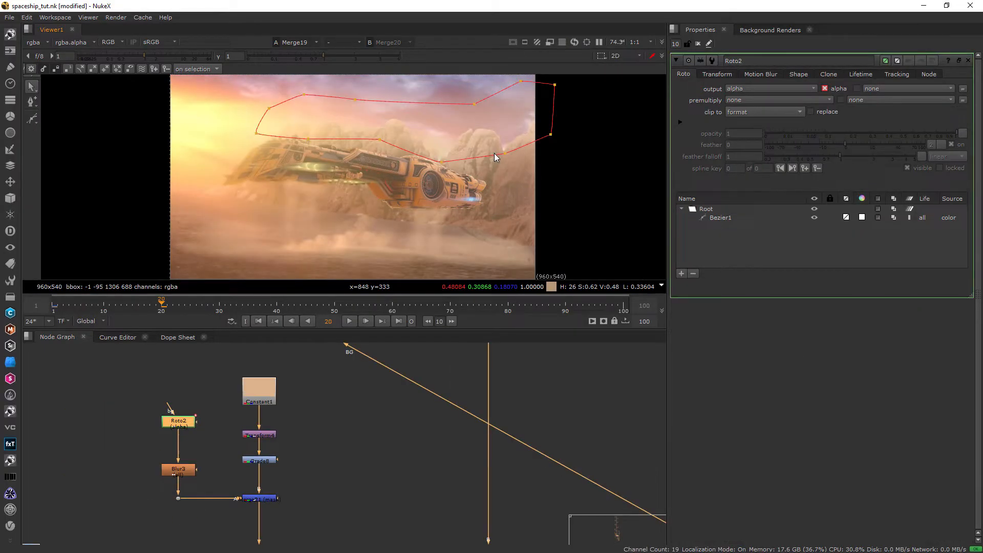
- Keyframe the haze roto shape along the timeline so it follows the rock tops above the ship
click(494, 153)
drag(494, 152, 543, 135)
click(394, 308)
key(shift+Right)
click(562, 306)
key(End)
click(450, 307)
click(277, 307)
- Set the mix of the constant's over-merge to 0.385
click(334, 424)
middle_drag(333, 424, 259, 310)
double_click(414, 471)
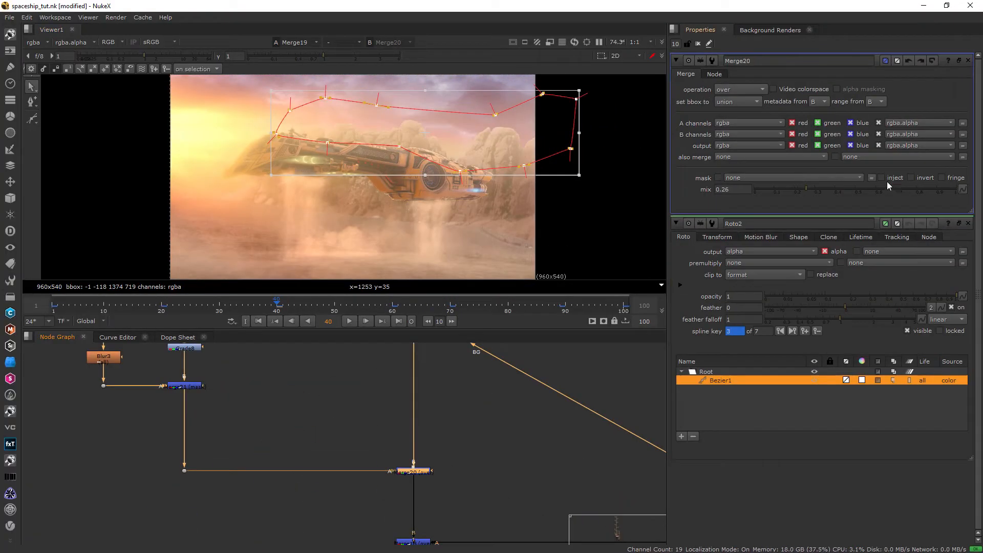
click(879, 190)
click(849, 188)
drag(842, 185, 831, 186)
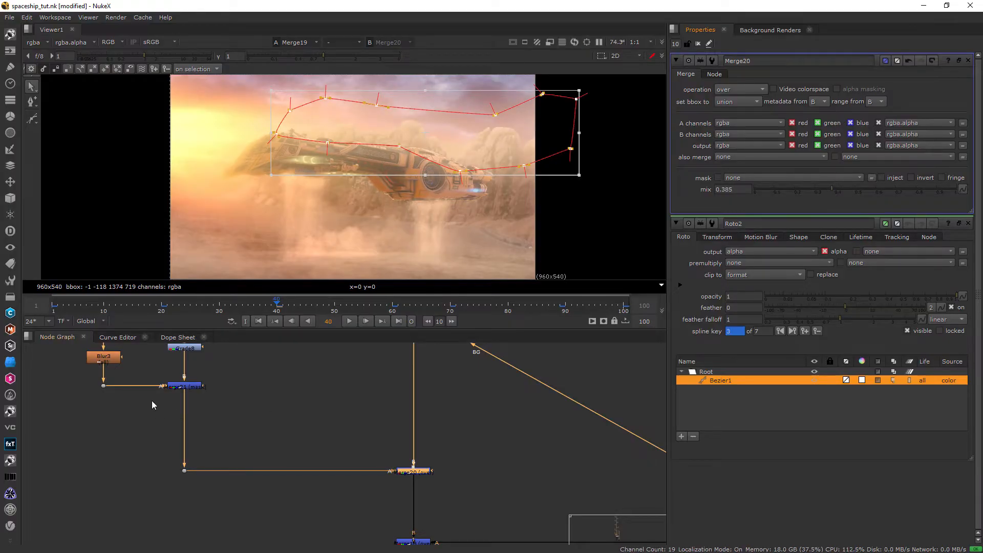
- Move the Transform below the constant's grade and mask merge, and shift the masked haze slightly upward
middle_drag(192, 397, 220, 460)
double_click(220, 387)
ctrl+shift+drag(219, 387, 219, 410)
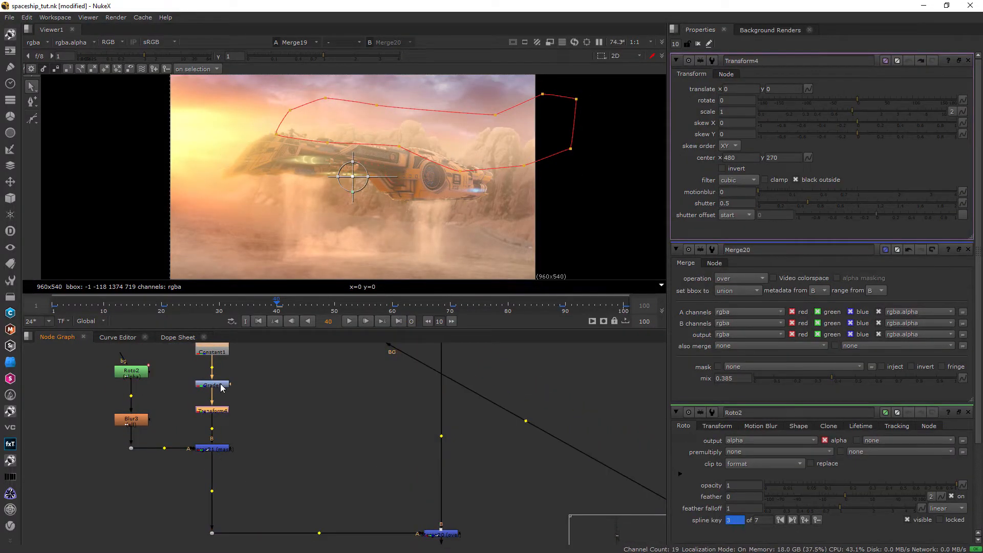
key(ctrl+Down)
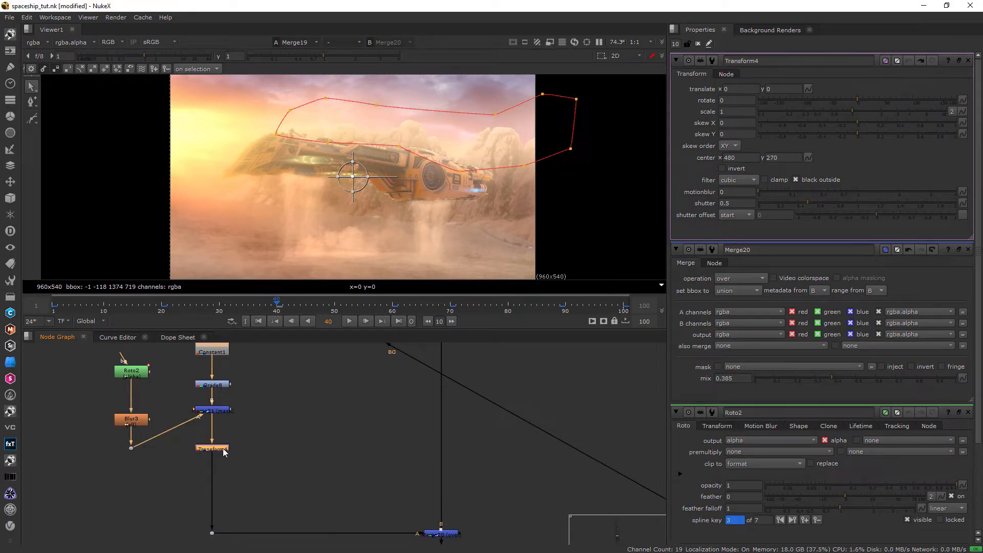
drag(225, 412, 225, 447)
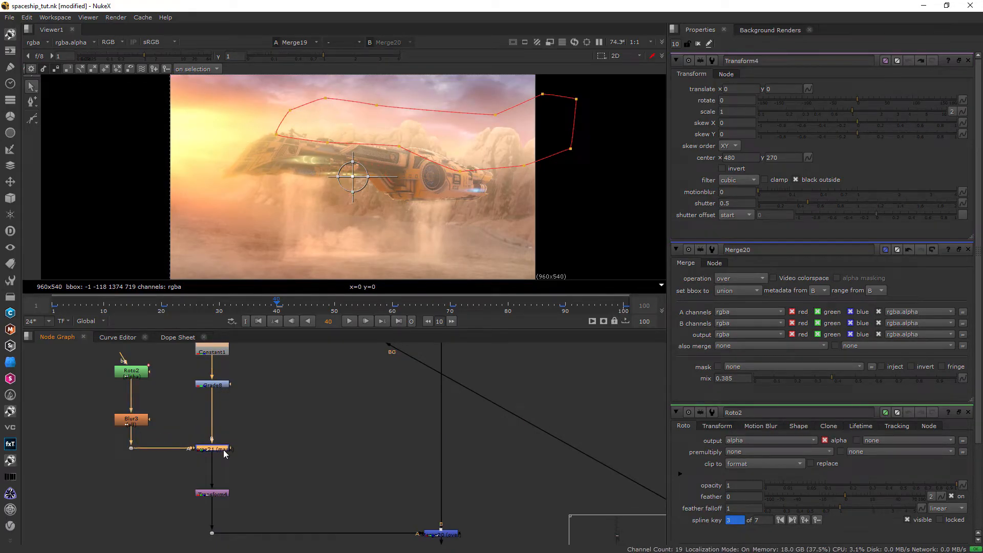
click(220, 494)
drag(353, 176, 353, 168)
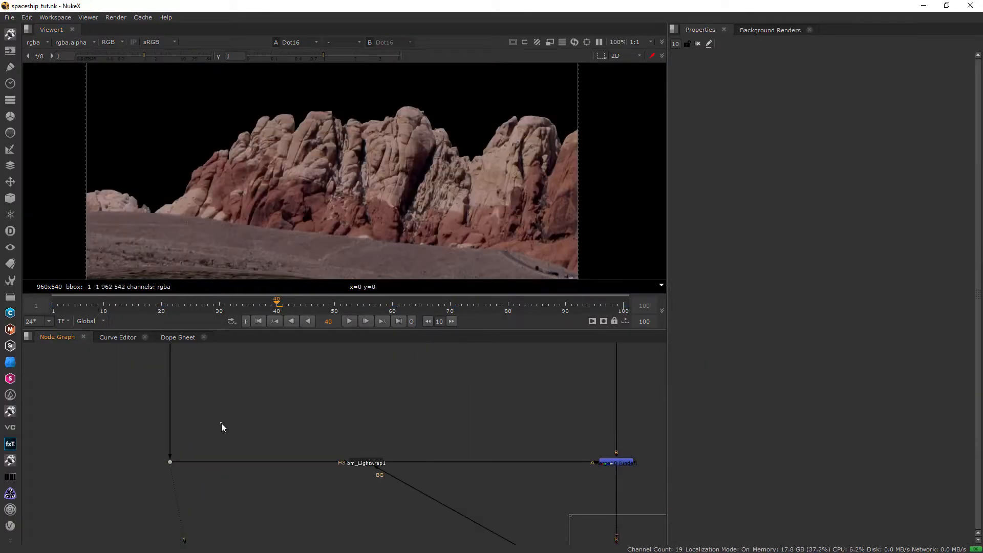
- Add a Blur node on the ground plate branch before the light wrap and set its size to 4.2
key(b)
drag(221, 424, 175, 416)
click(248, 427)
key(2)
middle_drag(232, 436, 244, 464)
click(182, 443)
scroll(383, 128, up, 5)
mouse_move(776, 100)
mouse_down()
mouse_move(800, 99)
mouse_move(786, 100)
mouse_up()
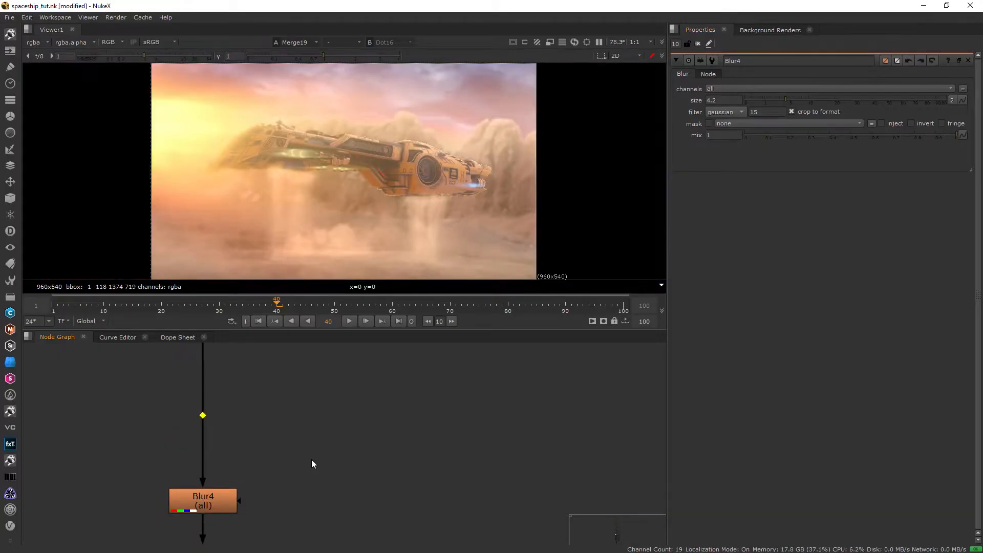
- Add a Roto node beside the ground plate blur and keyframe a shape around the mountains and distant ground
key(o)
drag(312, 460, 339, 435)
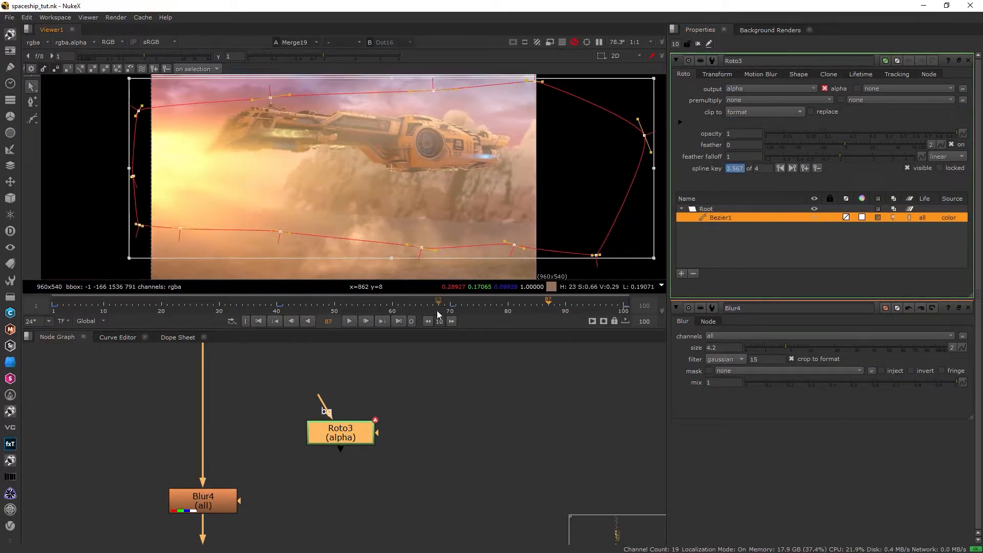
click(278, 306)
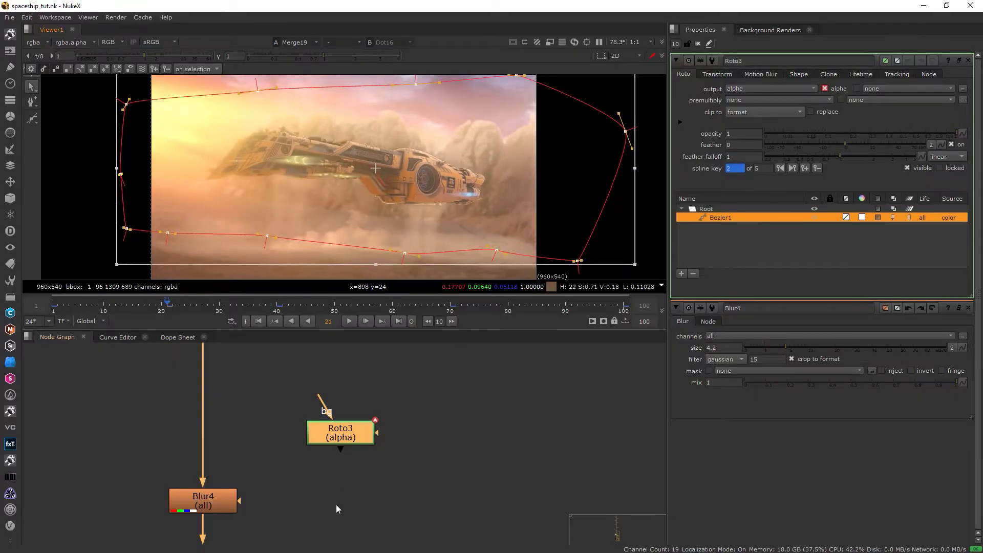
- Connect the mountain Roto node to the mask input of the ground plate's blur
scroll(336, 505, down, 2)
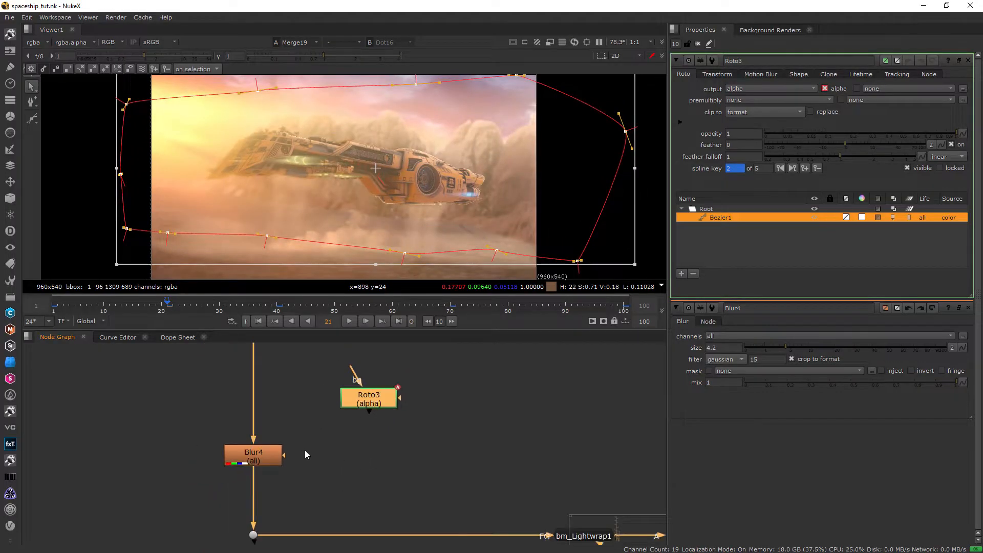
drag(285, 455, 374, 408)
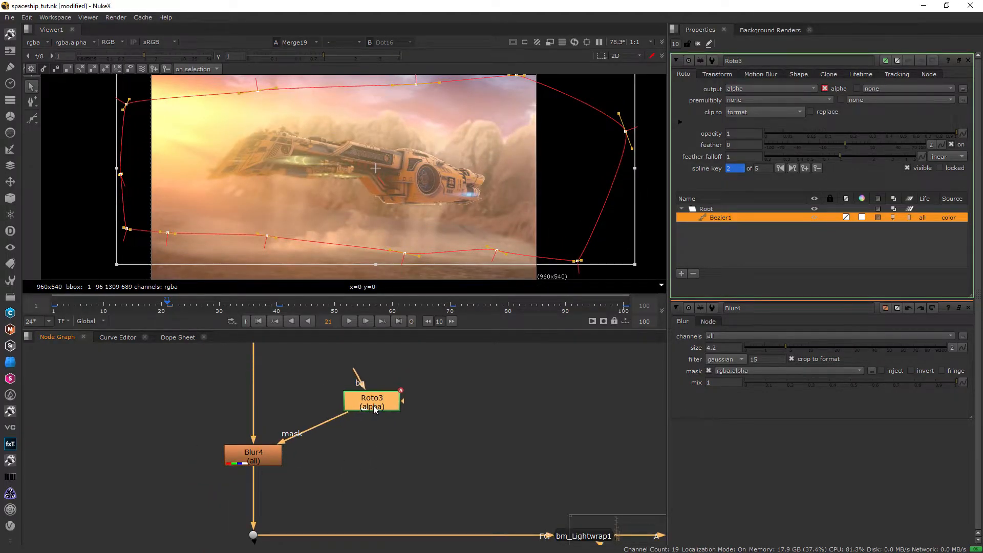
scroll(353, 239, up, 10)
key(ctrl+z)
key(ctrl+z)
key(ctrl+y)
key(f)
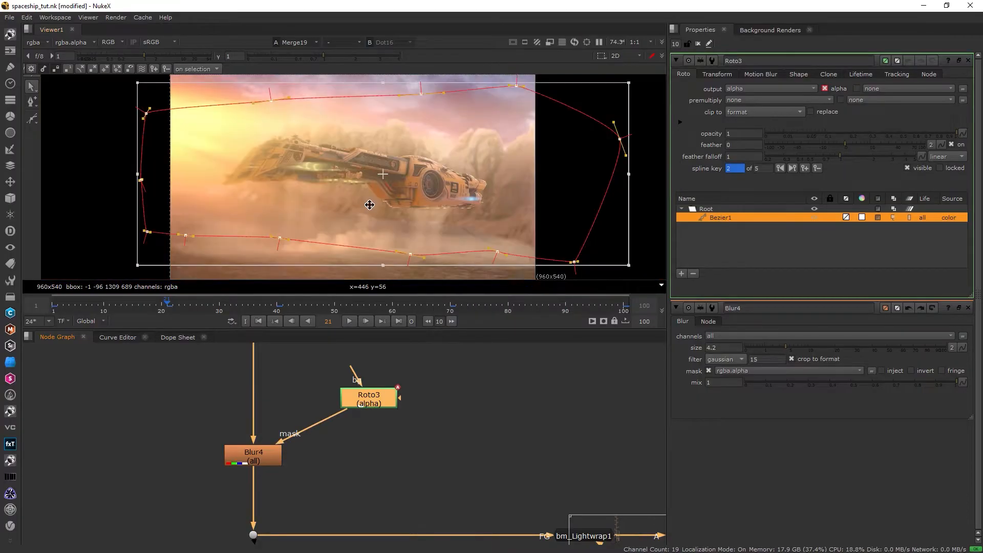
- Add a Blur node after the mountain roto and set its size to 50.5 while viewing the alpha
key(1)
click(380, 404)
key(b)
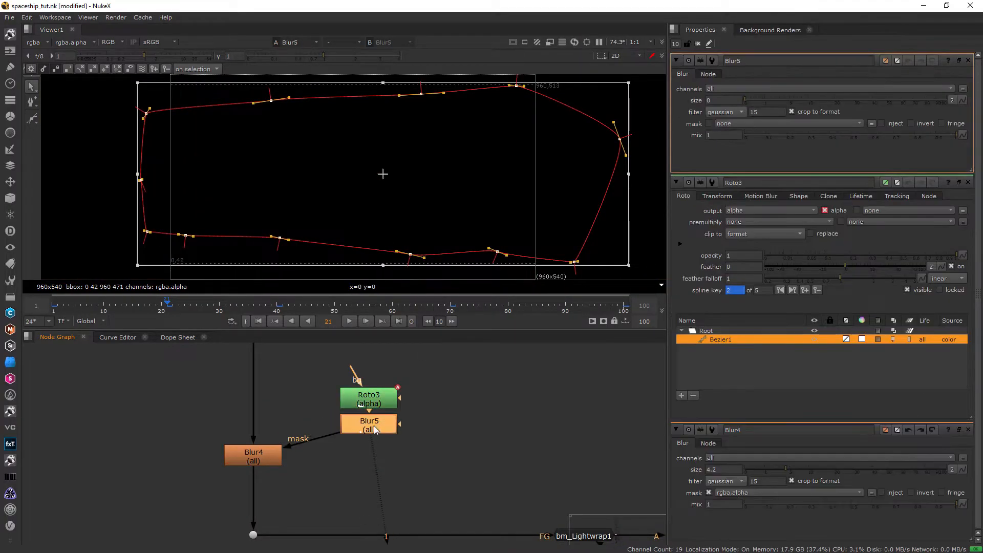
drag(373, 431, 374, 456)
key(a)
drag(747, 100, 890, 106)
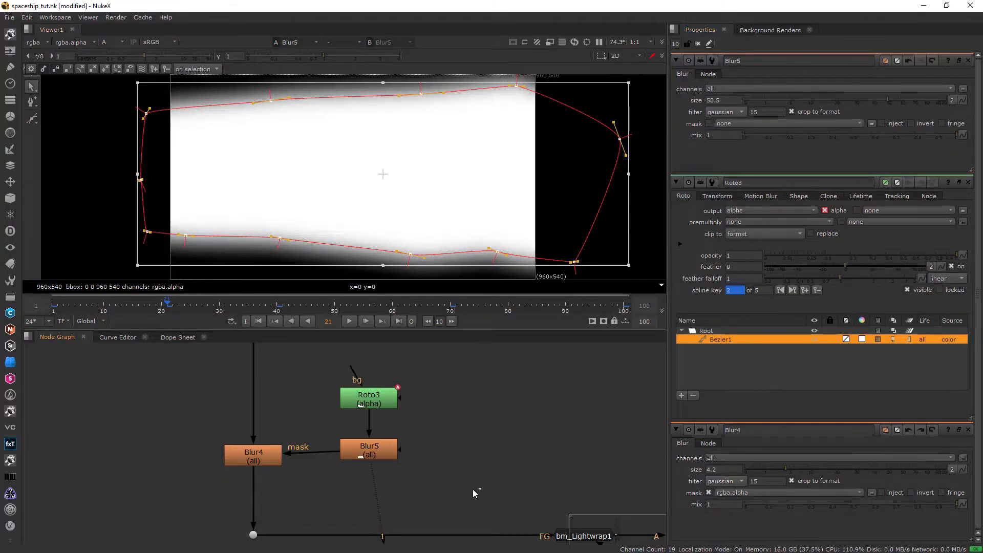
- Examine the masked blur's falloff across the ground plate up close, with all node properties closed
click(252, 449)
key(1)
key(a)
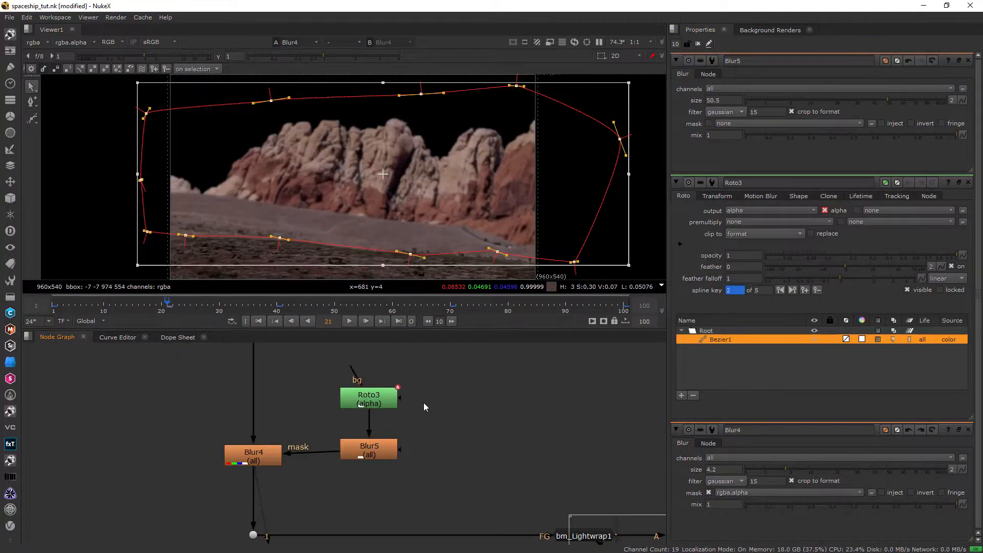
scroll(347, 205, up, 6)
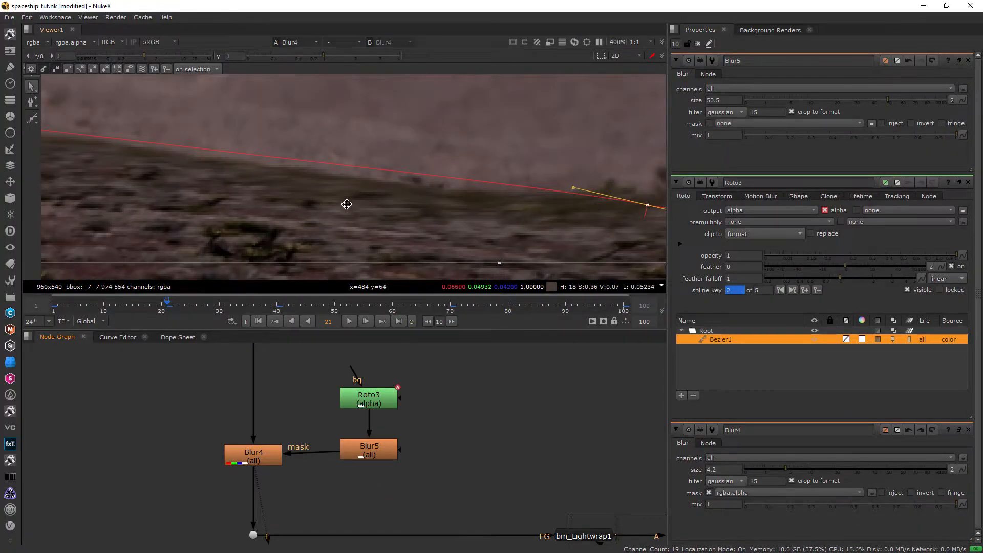
click(698, 44)
scroll(373, 235, down, 4)
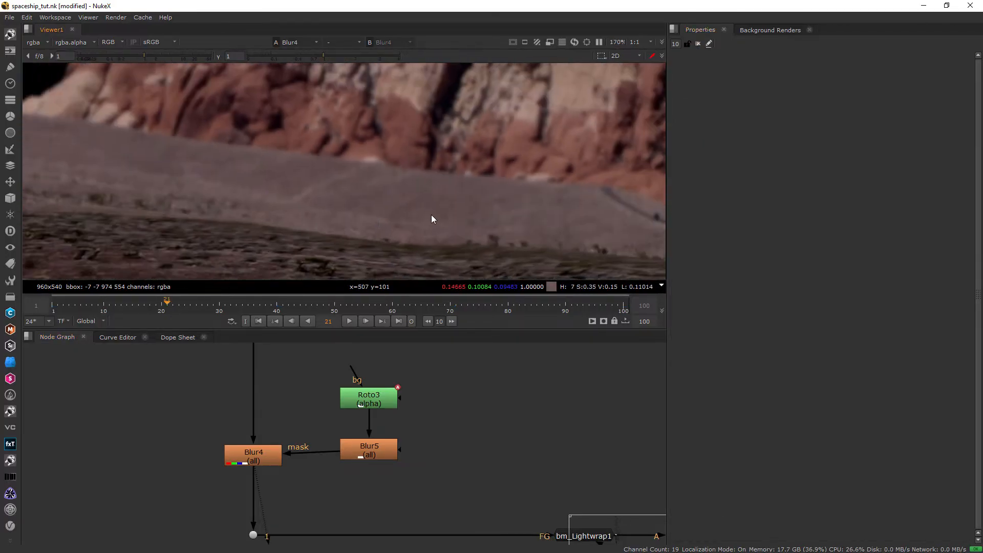
middle_drag(434, 200, 149, 190)
middle_drag(447, 186, 345, 185)
middle_drag(291, 200, 413, 187)
key(f)
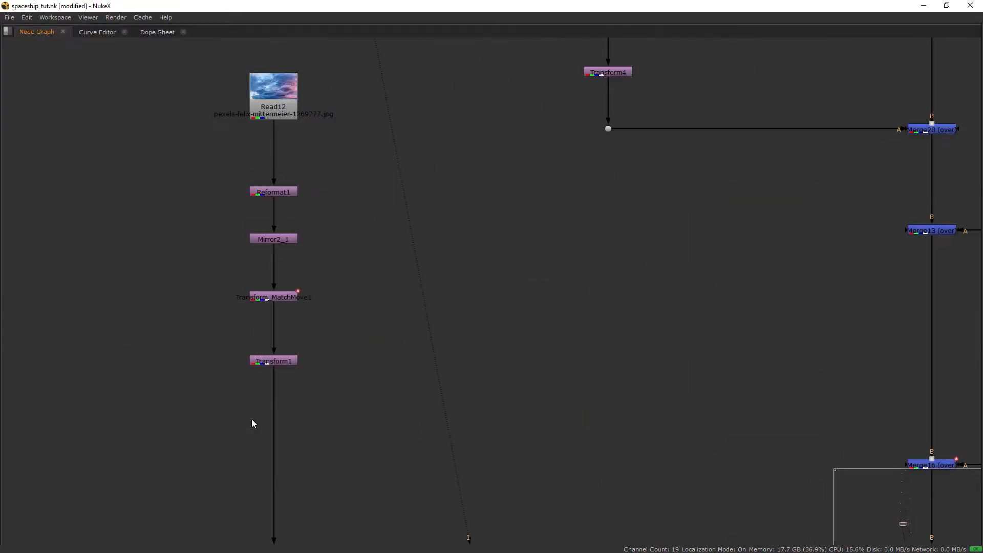
- Add a Blur node after the sky's last Transform and set its size to 2
click(281, 364)
key(space)
key(b)
drag(286, 392, 284, 418)
scroll(284, 418, down, 5)
double_click(724, 100)
text(5)
key(Delete)
drag(350, 480, 349, 498)
click(722, 100)
text(2)
key(Return)
- Compare the ground plate with its blur on and off, and set that blur's size to 2.5
middle_drag(320, 72, 315, 154)
scroll(315, 154, up, 4)
key(d)
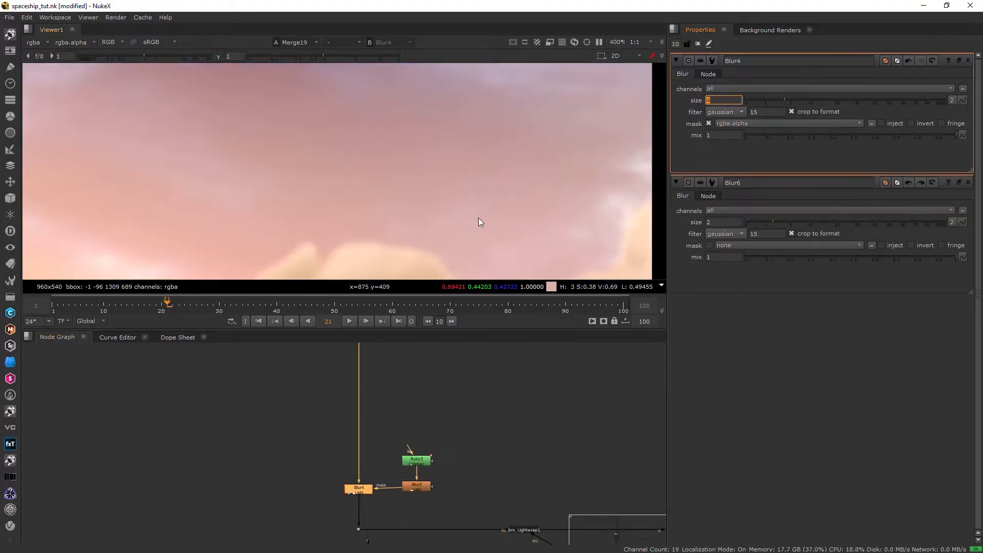
middle_drag(478, 219, 454, 95)
key(d)
key(d)
click(772, 100)
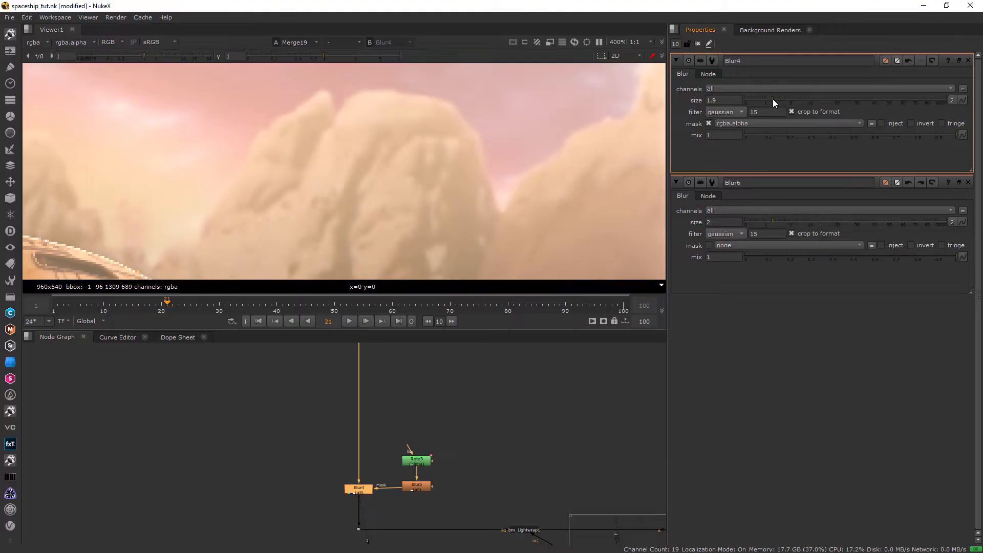
drag(773, 99, 777, 100)
key(f)
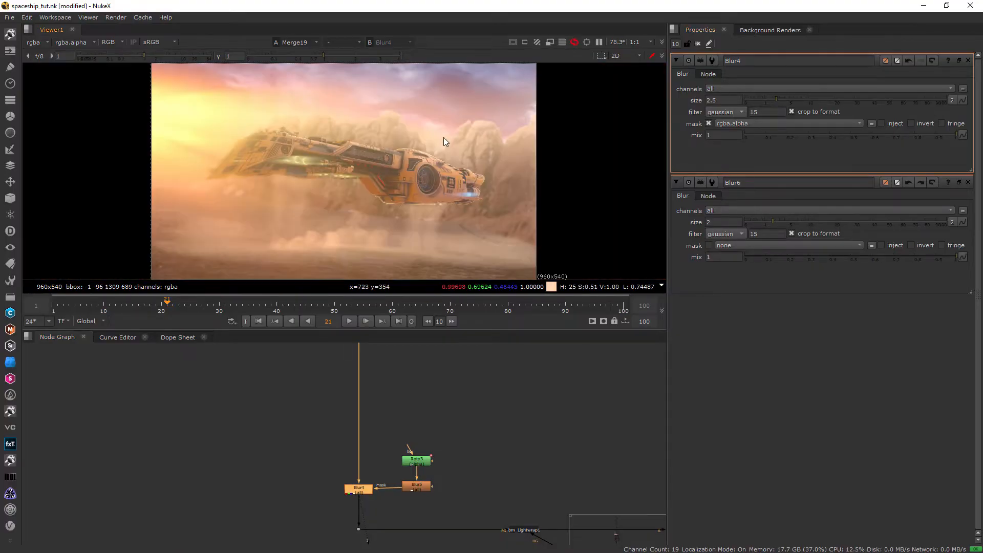
- Set the ground plate blur's size to about 3.2, close all node properties and save the script
click(782, 99)
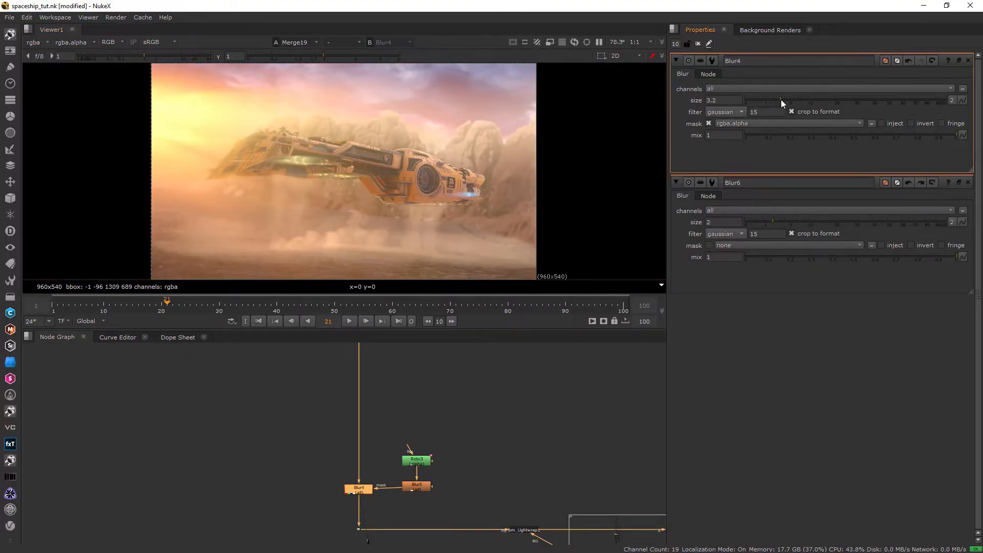
click(699, 44)
key(ctrl+s)
- Set the output range of the ship branch's Histogram to about 0.09 and 0.81, and close its properties
scroll(453, 477, down, 4)
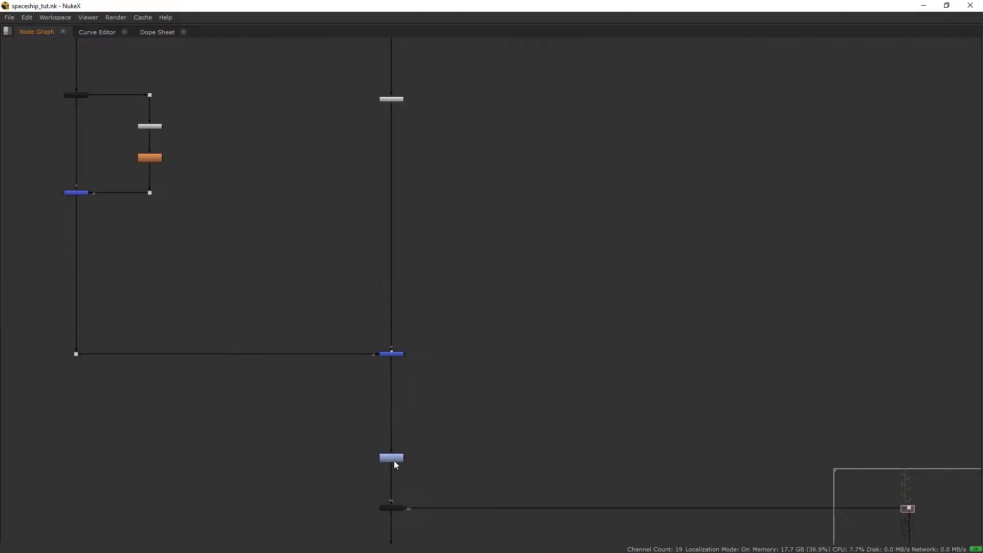
scroll(394, 460, up, 4)
click(394, 460)
key(space)
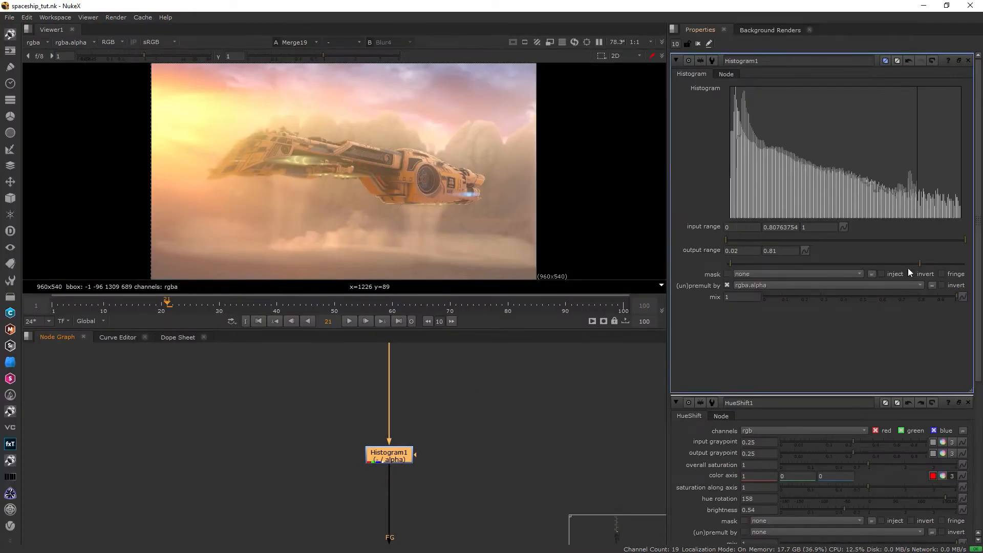
drag(948, 264, 921, 264)
drag(731, 264, 754, 263)
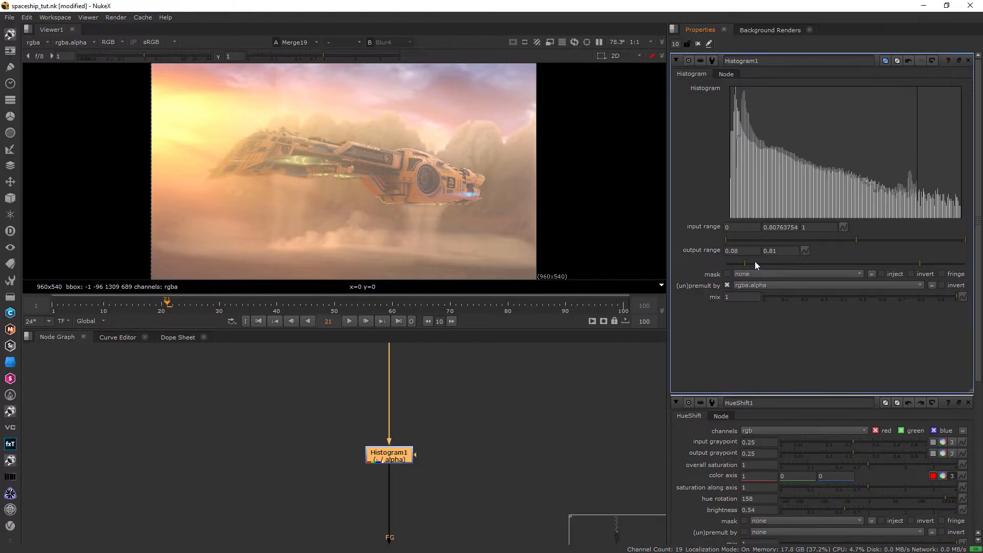
drag(744, 263, 754, 266)
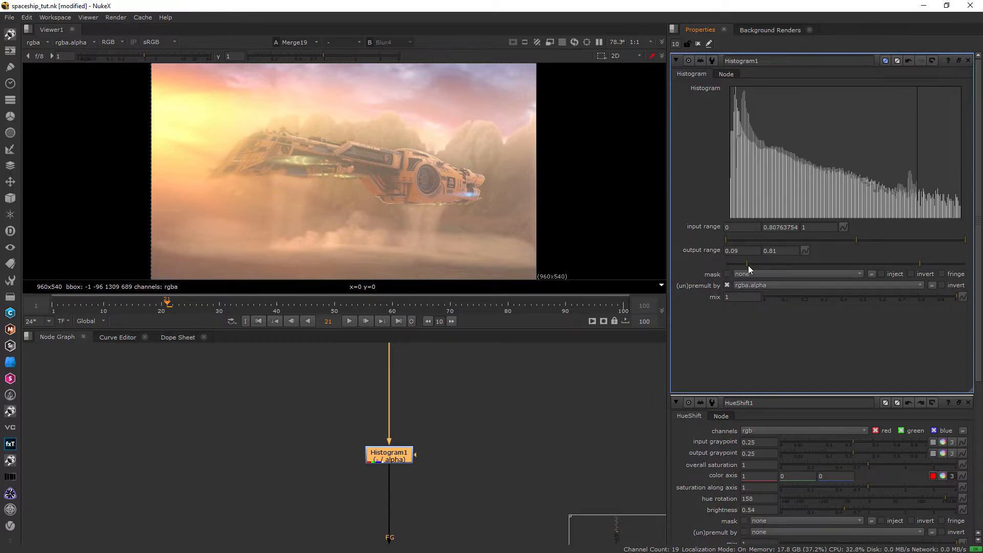
click(698, 43)
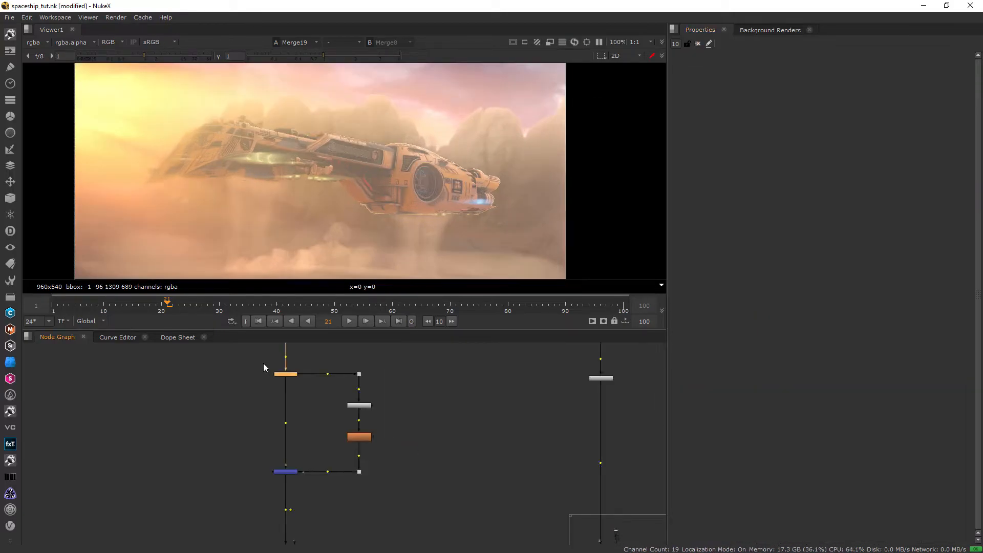
- Replace the bm_OpticalGlow node above the Glint branch with a Glow_Exponential node, and view its output
scroll(263, 368, up, 5)
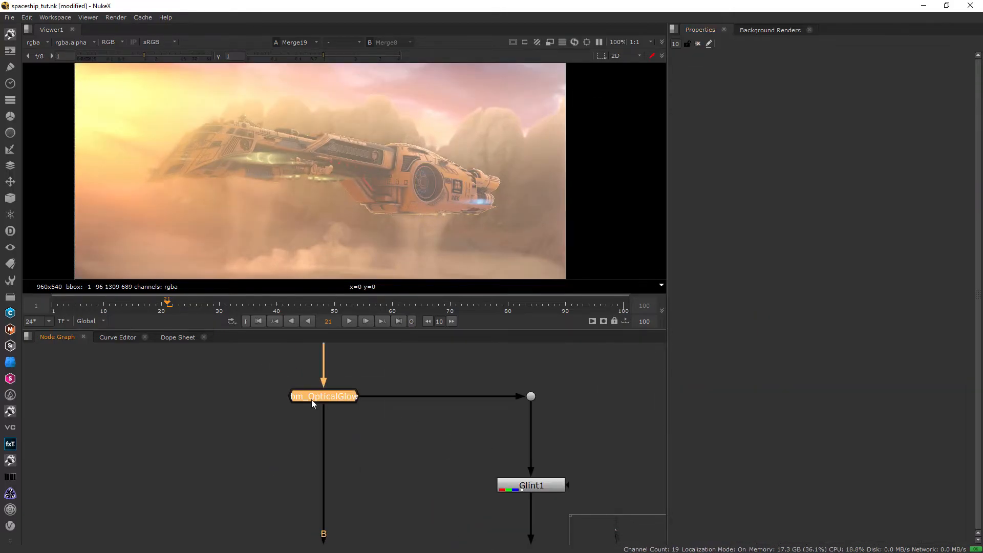
double_click(325, 398)
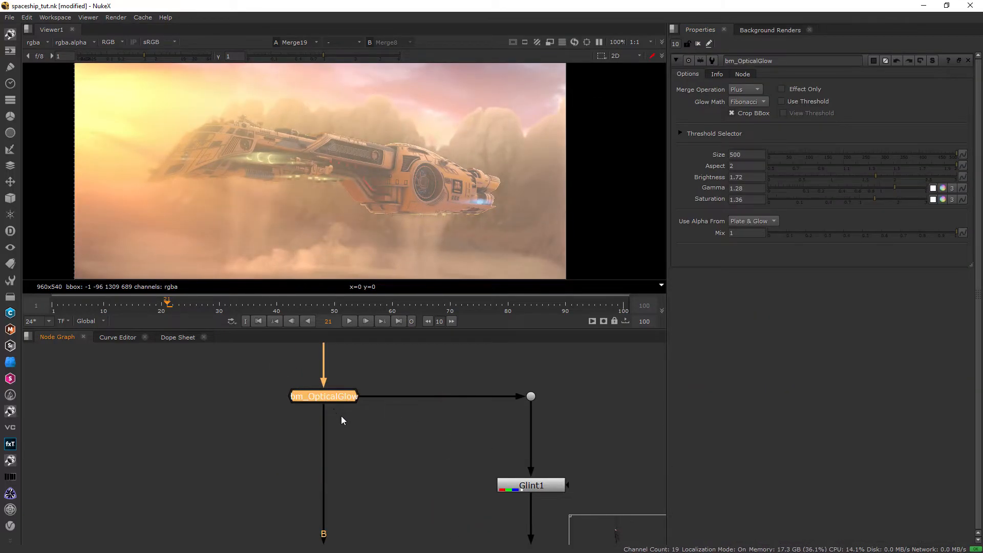
scroll(394, 418, down, 2)
click(395, 422)
key(Tab)
text(glow)
click(370, 435)
key(1)
key(d)
key(d)
- Set the exponential glow's highlights range B to about 0.096 and its intensity to 4
click(743, 111)
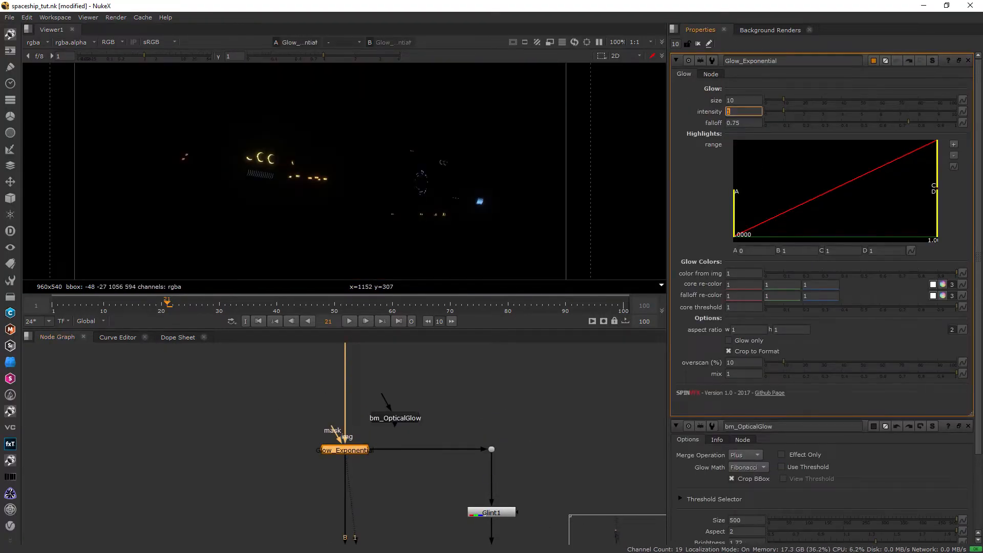
text(0)
key(Return)
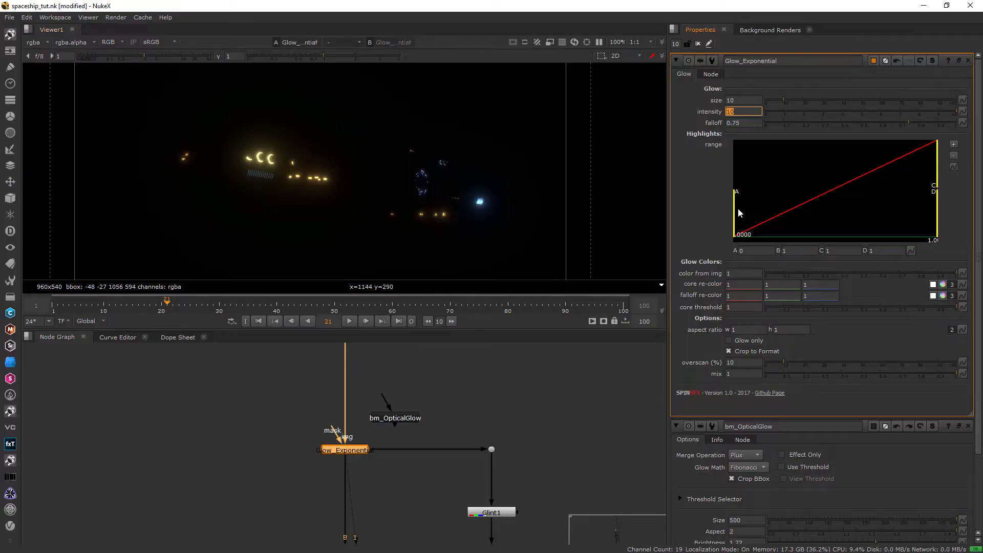
drag(934, 177, 758, 177)
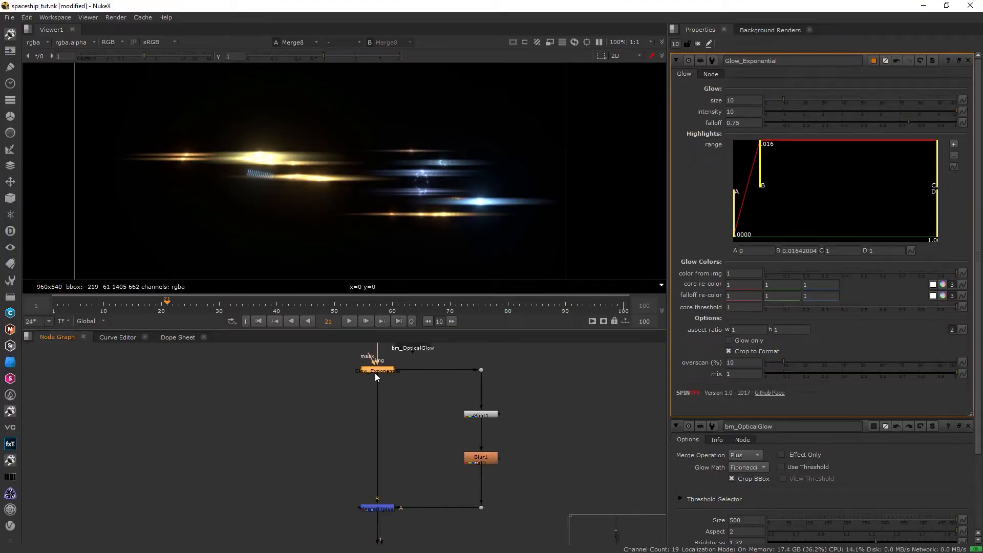
mouse_move(759, 183)
mouse_down()
mouse_move(821, 187)
mouse_move(798, 186)
mouse_up()
double_click(736, 111)
text(4)
key(Return)
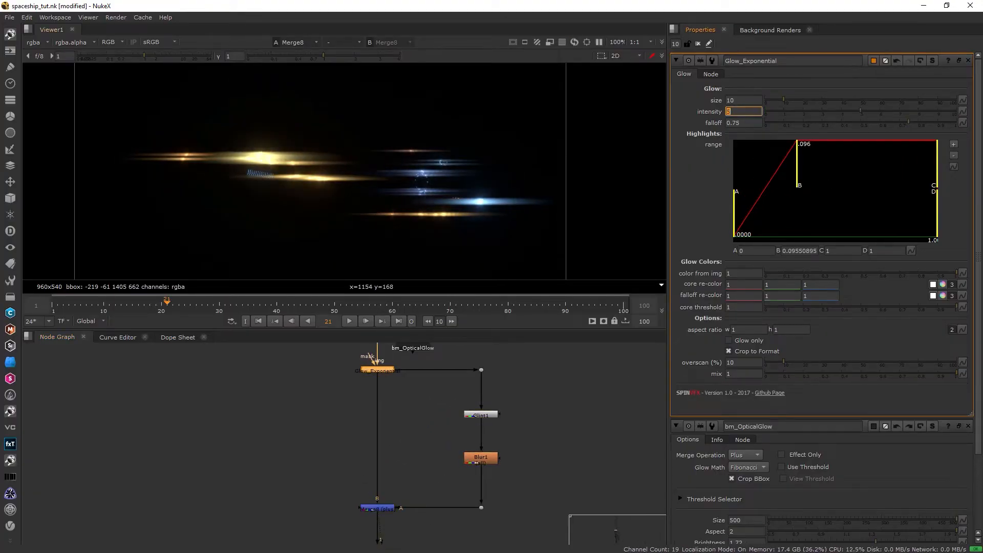
- View the full composite with the new glow and adjust the glow's highlights range curve
middle_drag(411, 543, 410, 537)
click(414, 461)
key(2)
middle_drag(429, 407, 311, 446)
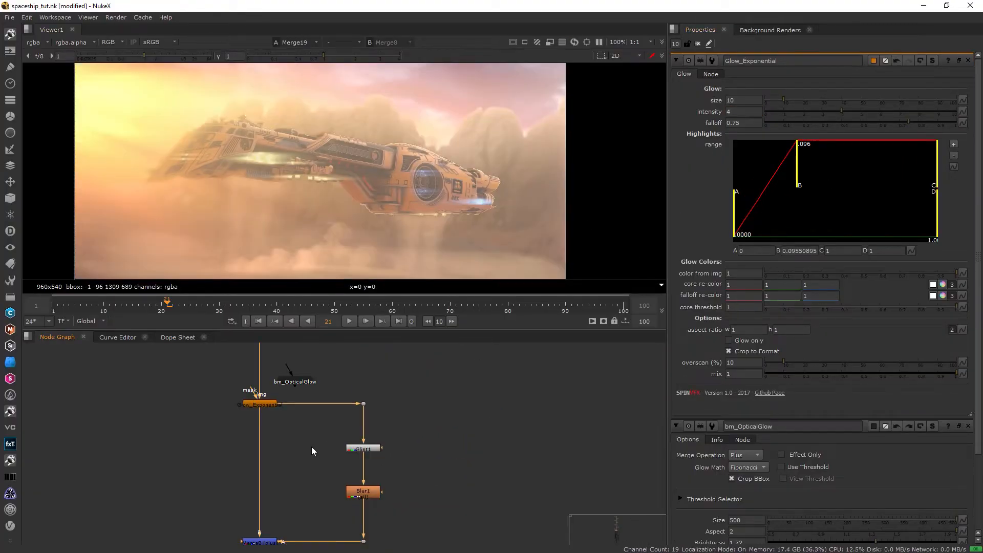
drag(737, 215, 923, 190)
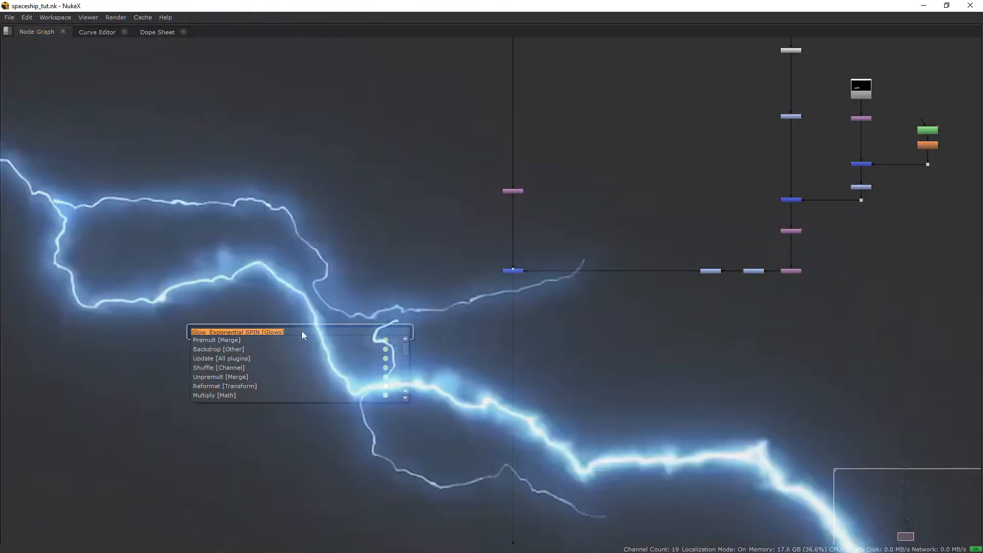
- Add an OpticalFlares node in the empty area beside the main node stream and inspect its default flare
text(optical)
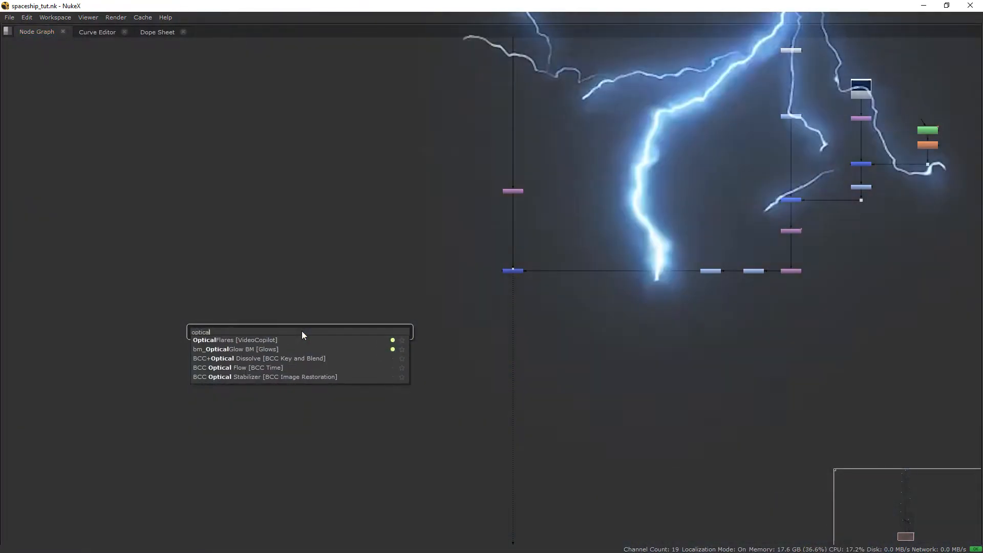
key(Return)
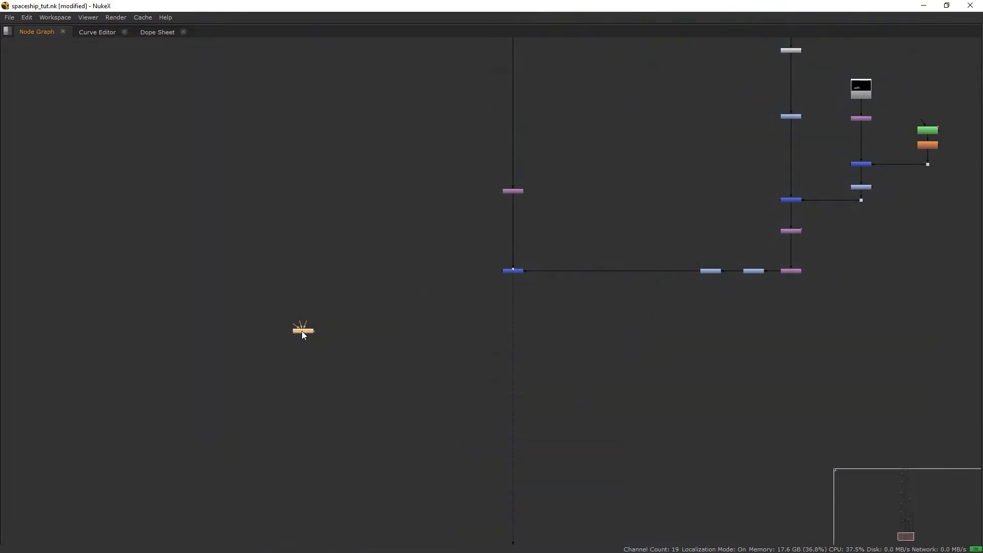
key(space)
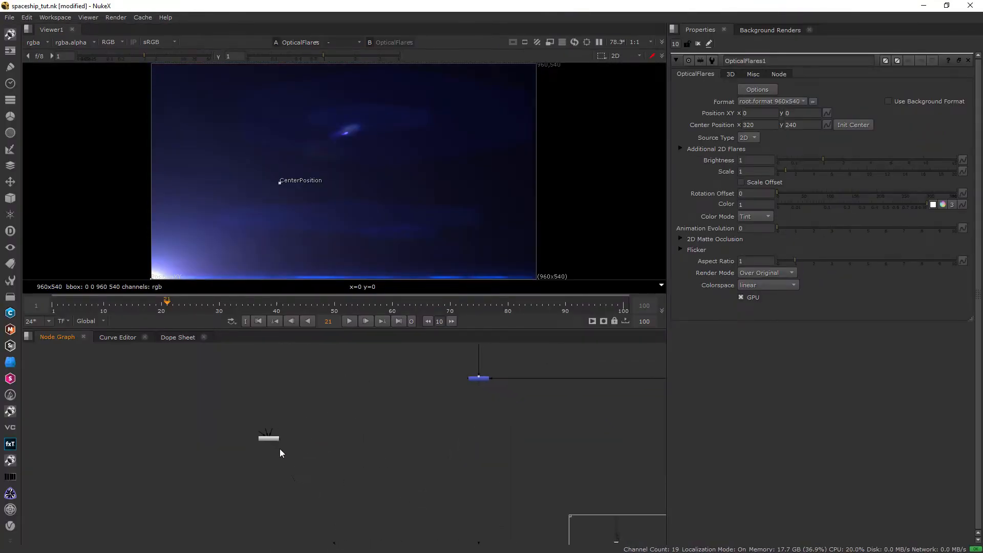
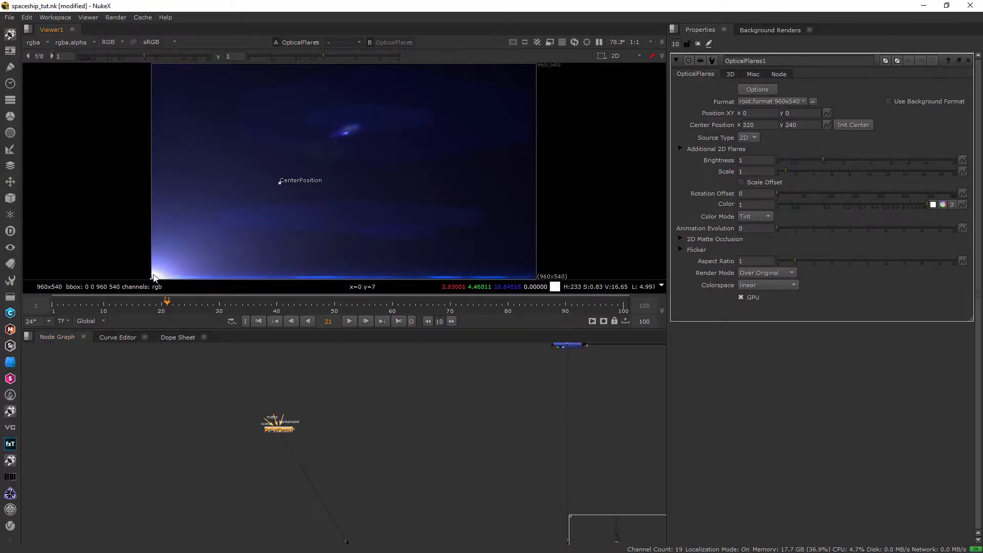
scroll(156, 277, down, 1)
scroll(400, 165, up, 1)
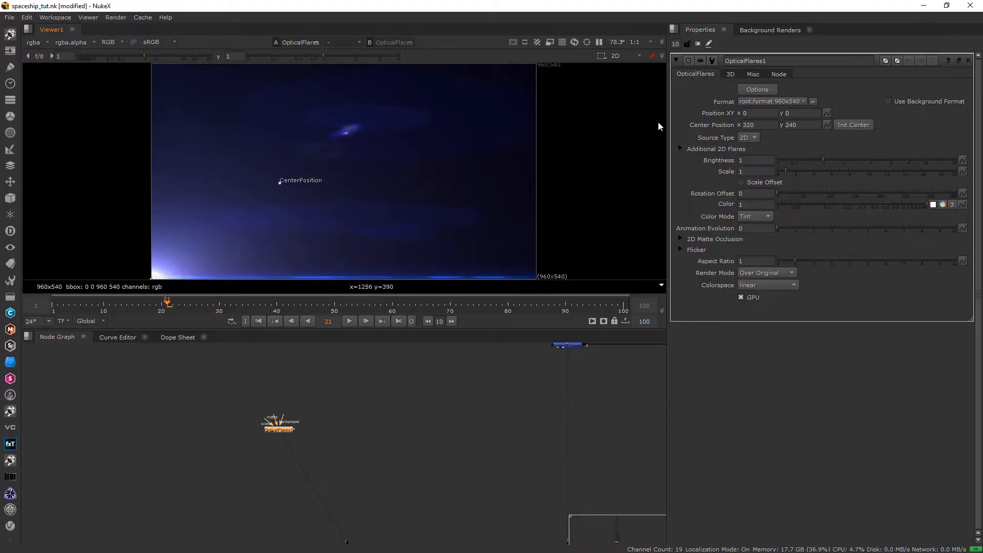
- Load the FDA preset from the Conspiracy flares in the full-screen flare options, and move the preview flare to about 19.2, 21.6
click(758, 90)
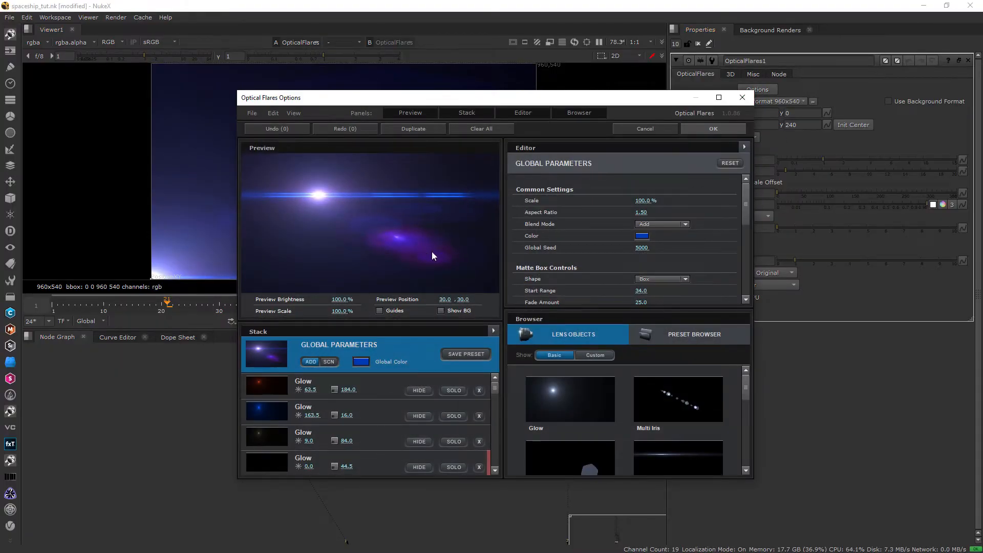
double_click(703, 97)
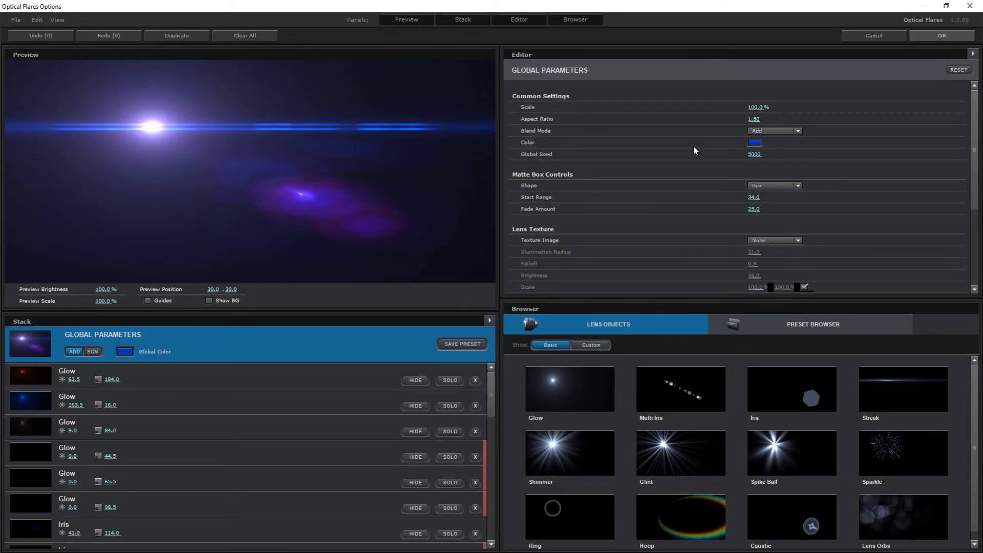
click(798, 330)
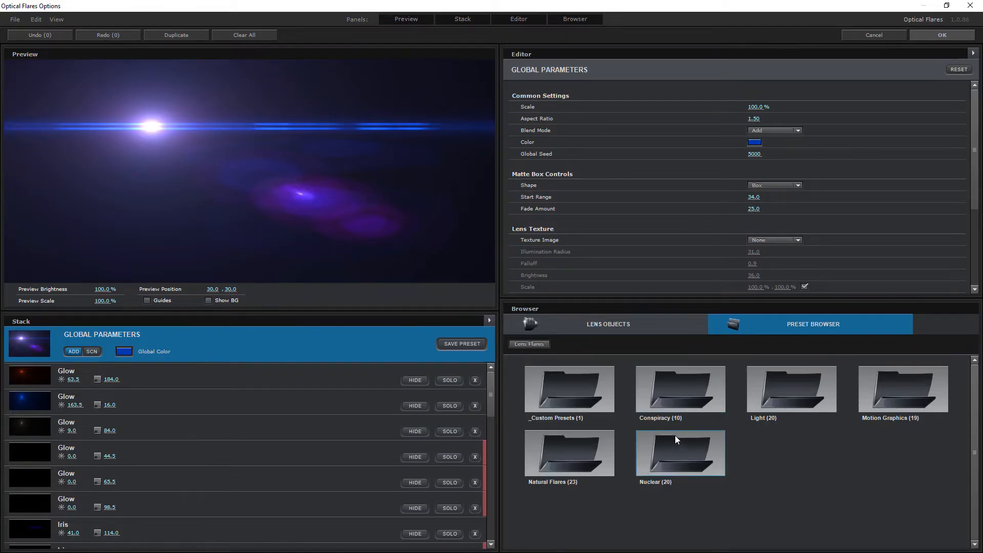
click(678, 398)
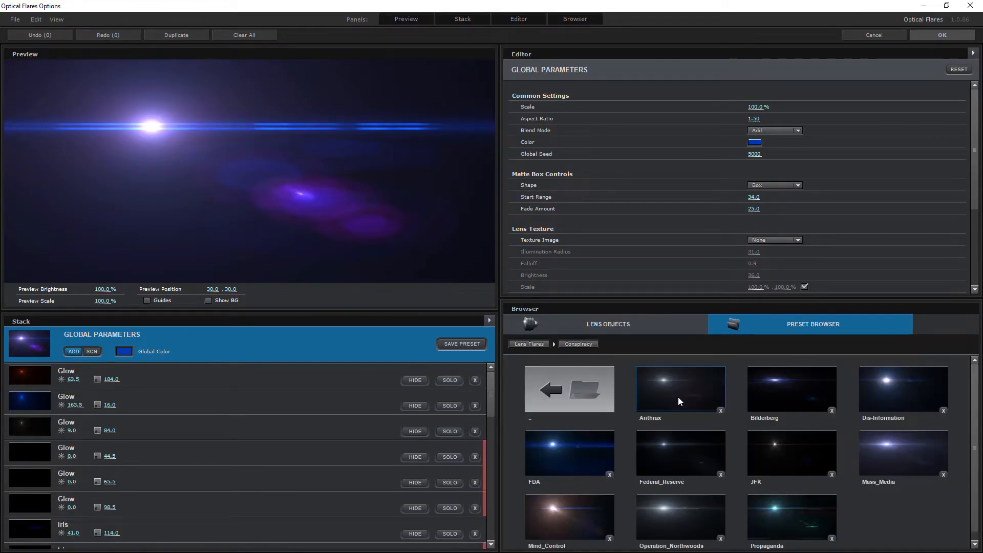
click(573, 458)
drag(152, 136, 98, 117)
- Give the flare a Drops lens texture with an illumination radius of about 189.5, and adjust the texture's brightness
scroll(613, 220, down, 2)
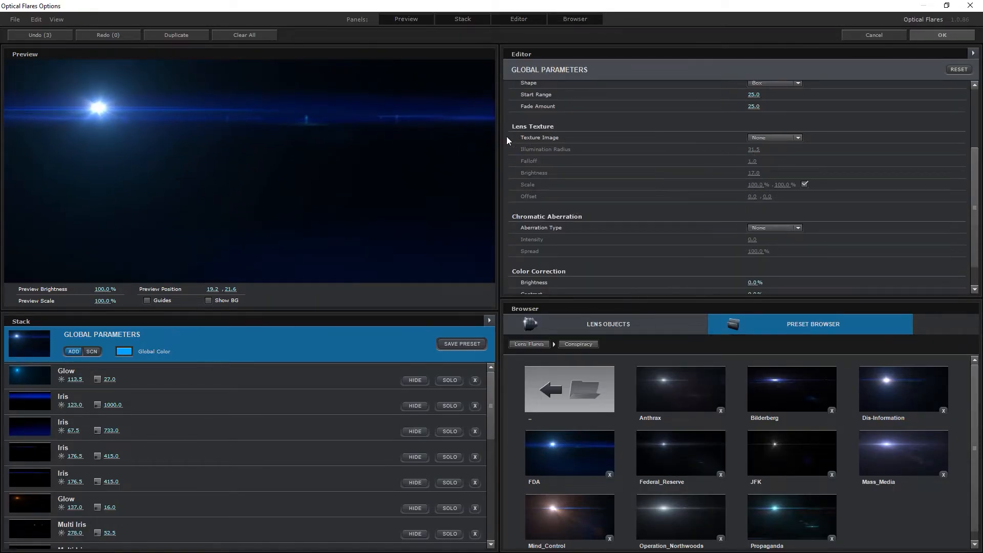
click(764, 134)
click(767, 155)
drag(754, 149, 928, 157)
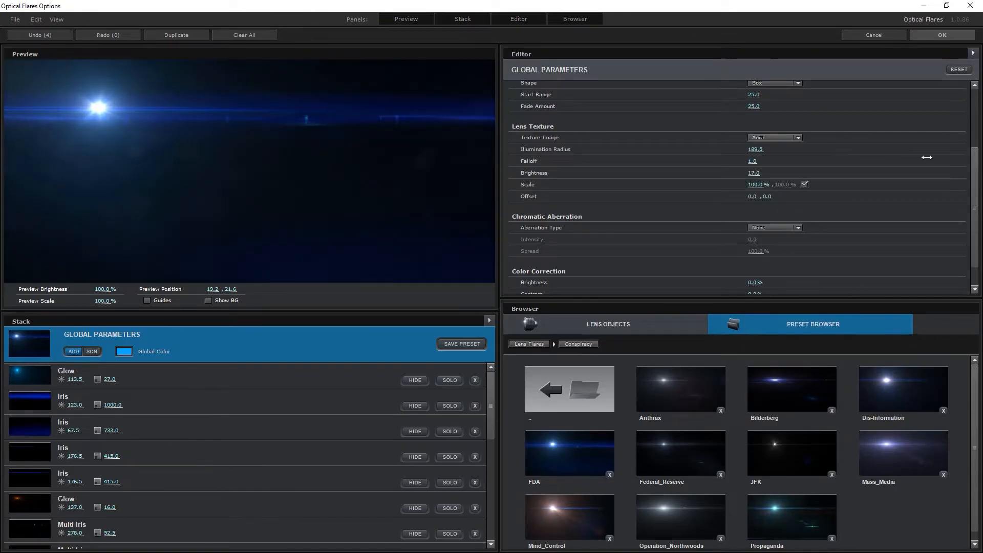
drag(753, 173, 896, 175)
click(775, 138)
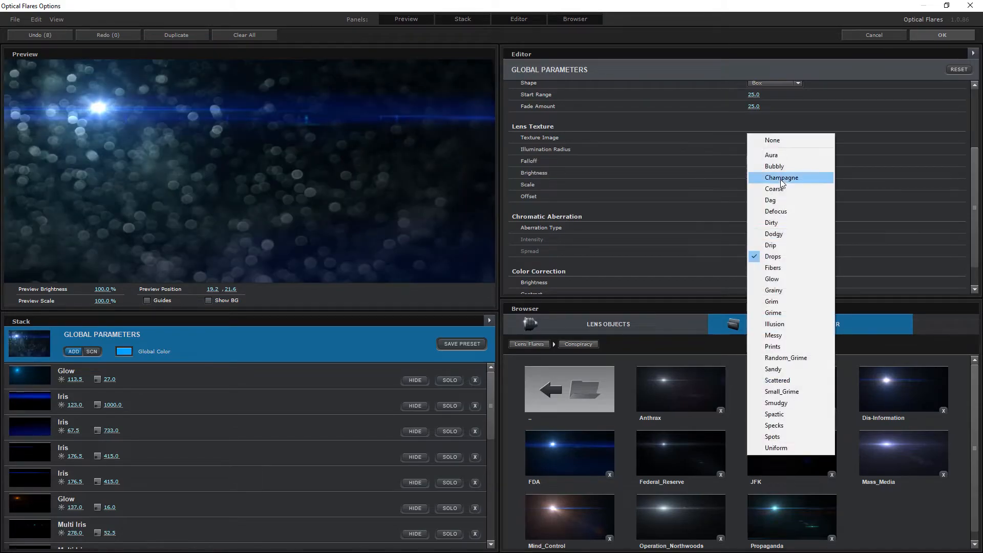
click(779, 254)
drag(754, 173, 727, 174)
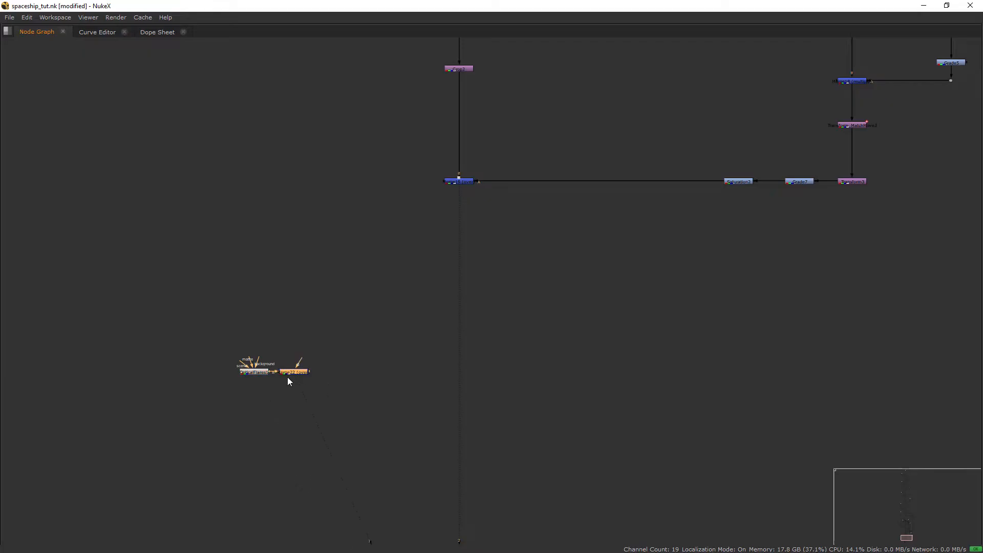
- Merge the optical flare into the main stream, and hide its blue Glow, orange Glow and brighter Spike Ball elements
drag(288, 377, 462, 417)
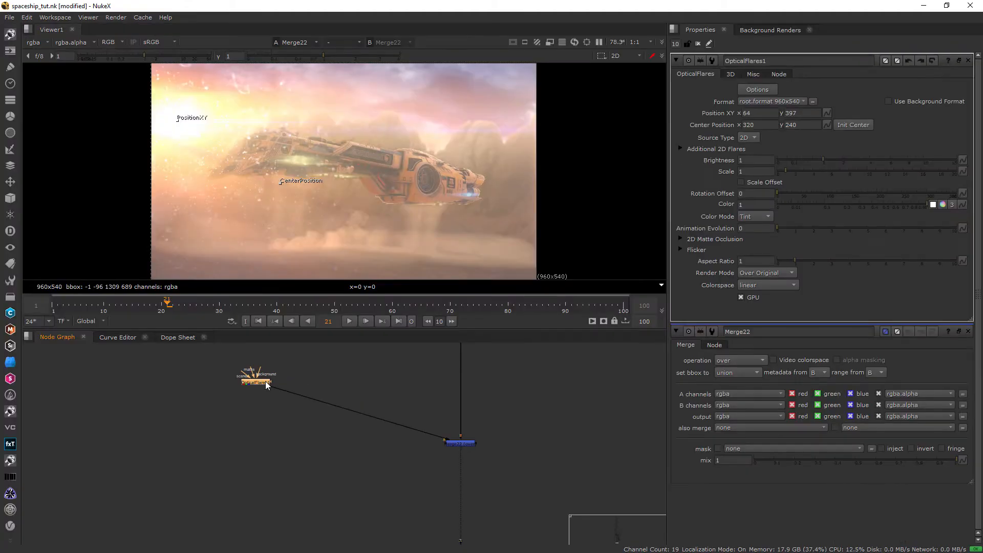
click(758, 89)
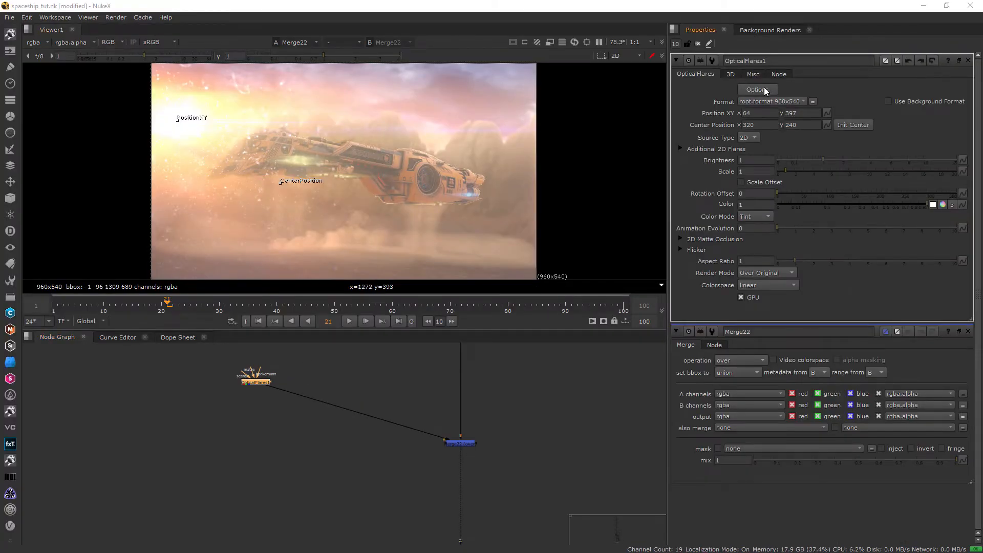
click(309, 392)
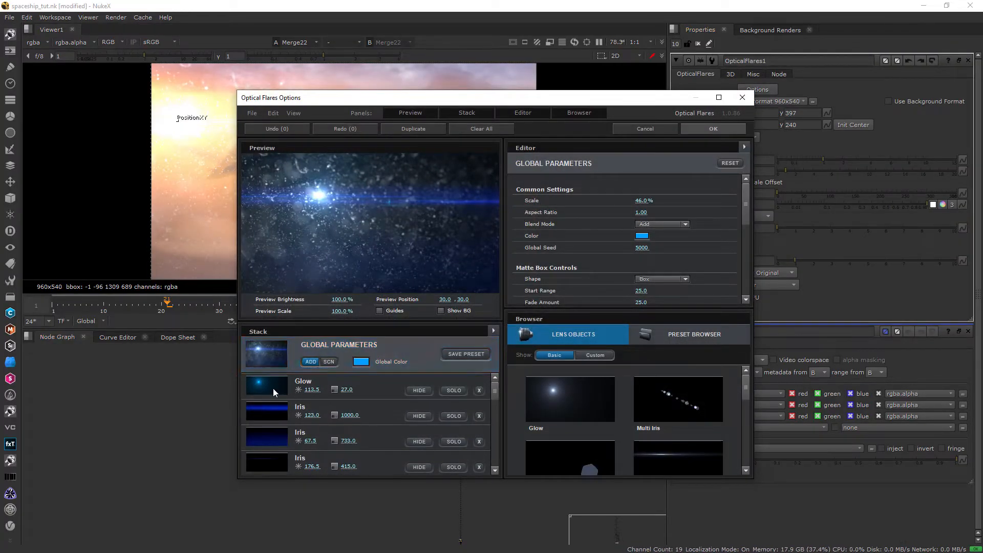
click(419, 390)
scroll(365, 408, down, 3)
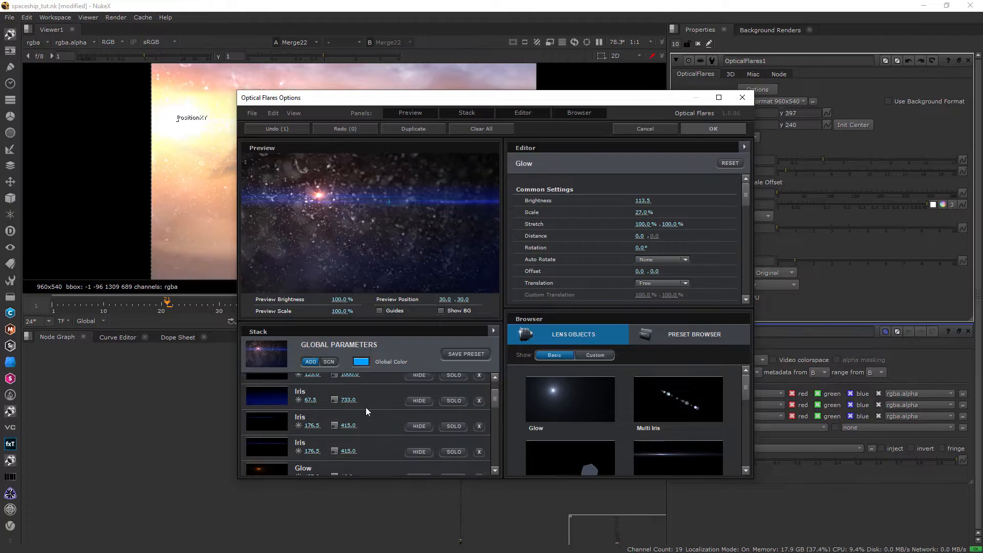
click(425, 436)
scroll(387, 431, down, 3)
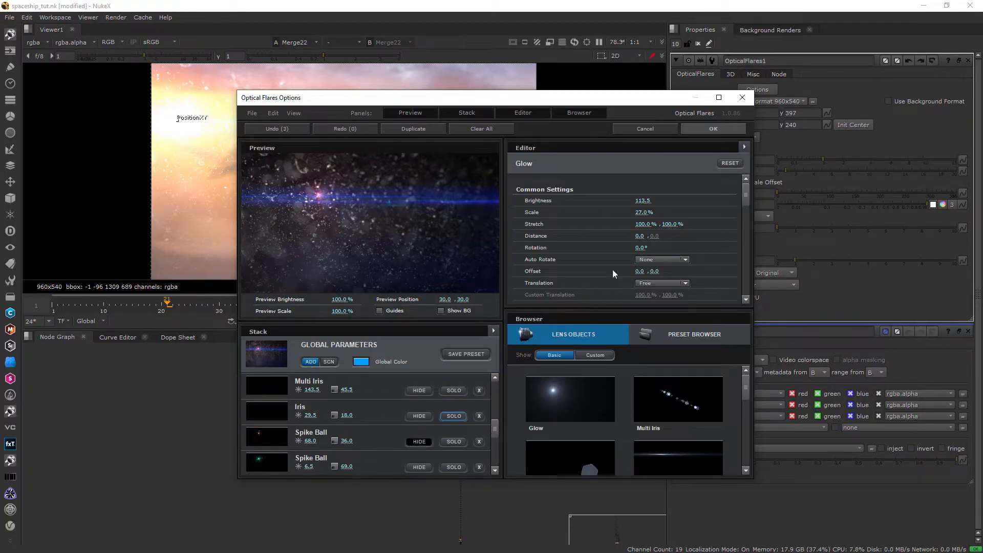
click(715, 128)
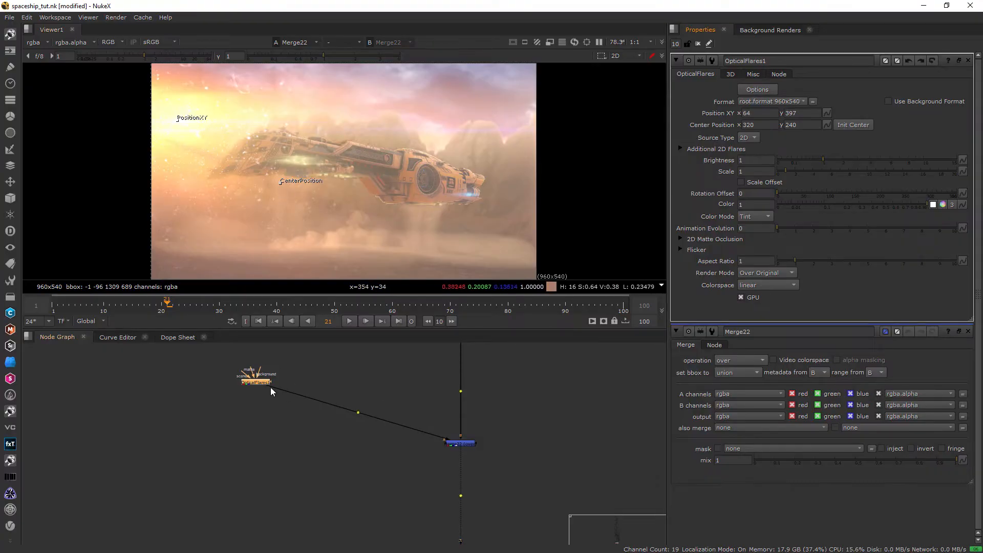
- Adjust the optical flare's brightness to about 1.15 while viewing the merged composite
middle_drag(524, 402, 506, 462)
click(506, 462)
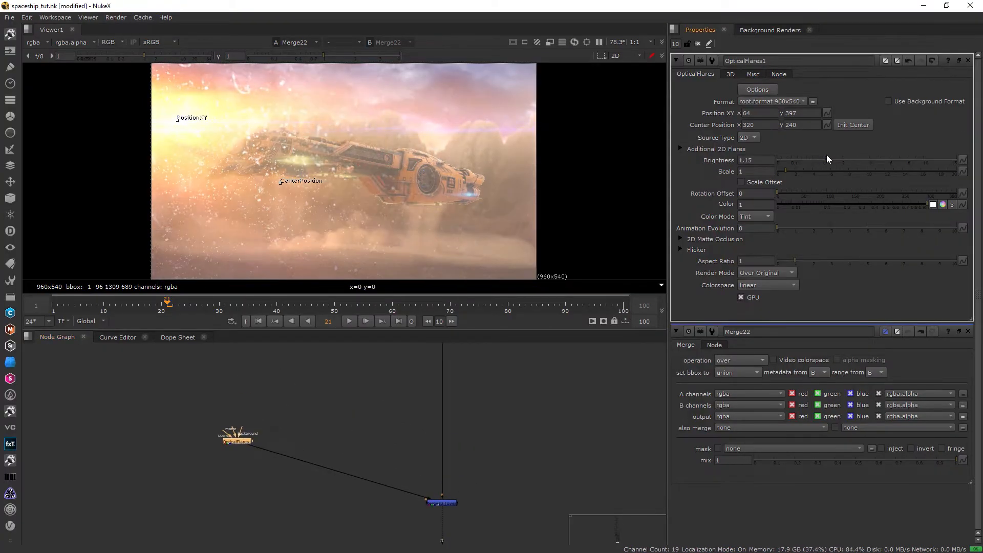
mouse_move(807, 170)
mouse_down()
mouse_move(799, 170)
mouse_move(809, 170)
mouse_up()
click(826, 160)
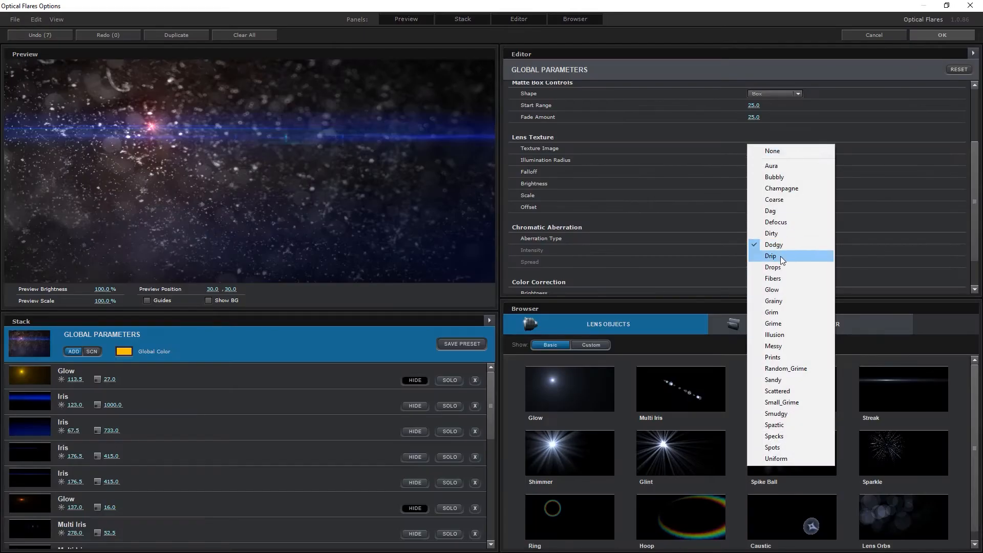
- Give the flare a Smudgy lens texture with illumination radius 206 and falloff 1, plus Purple Fringe chromatic aberration, and accept the flare options
click(779, 256)
click(775, 107)
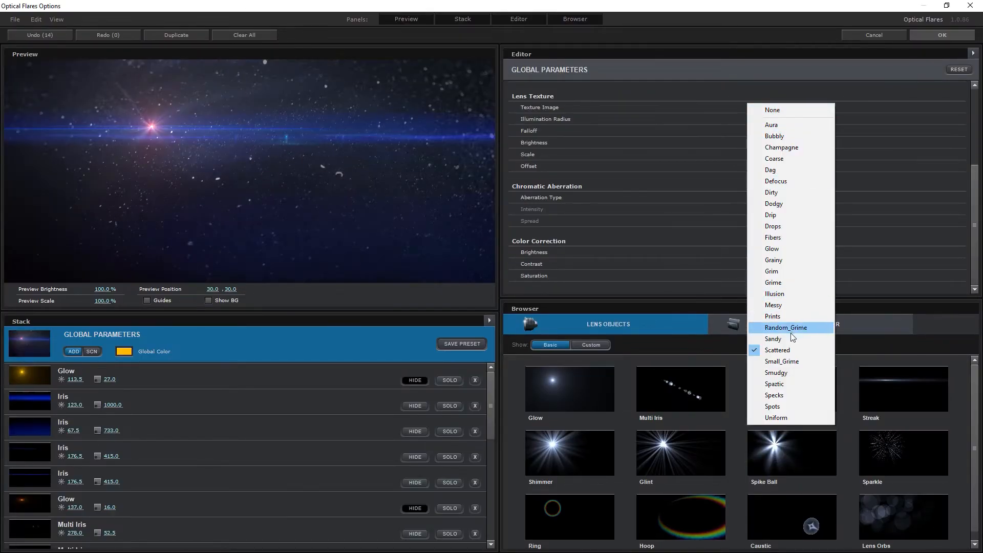
click(791, 374)
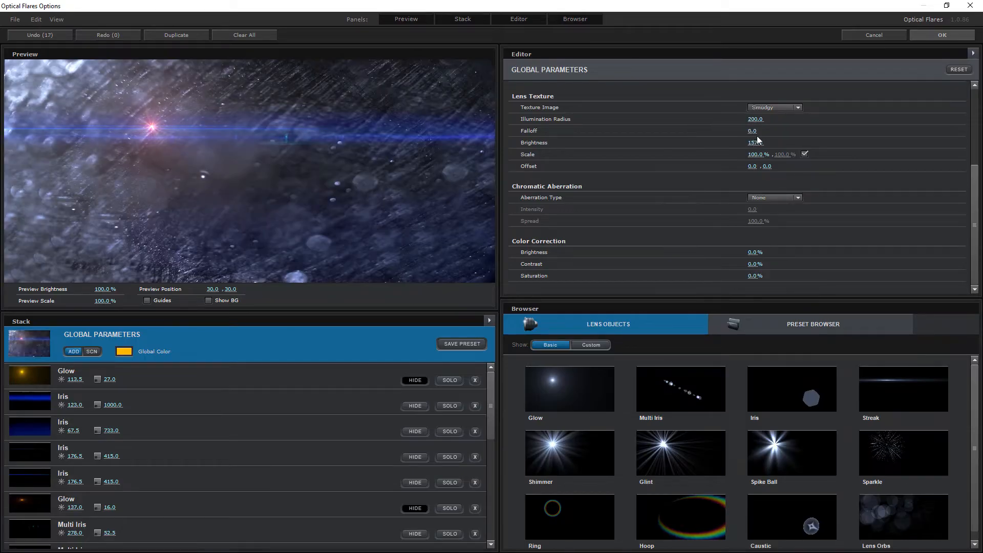
mouse_move(753, 131)
mouse_down()
mouse_move(785, 132)
mouse_move(750, 131)
mouse_move(754, 119)
mouse_up()
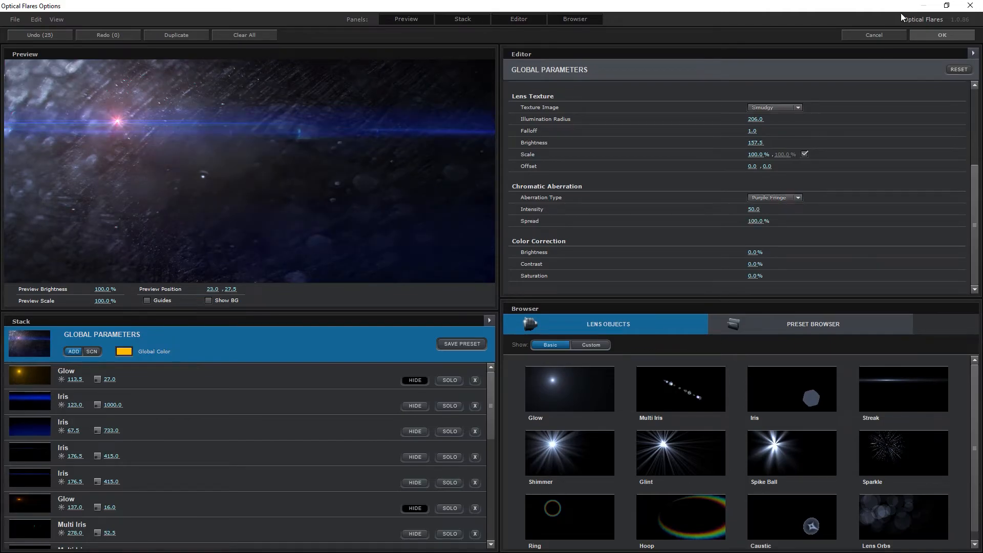
click(940, 35)
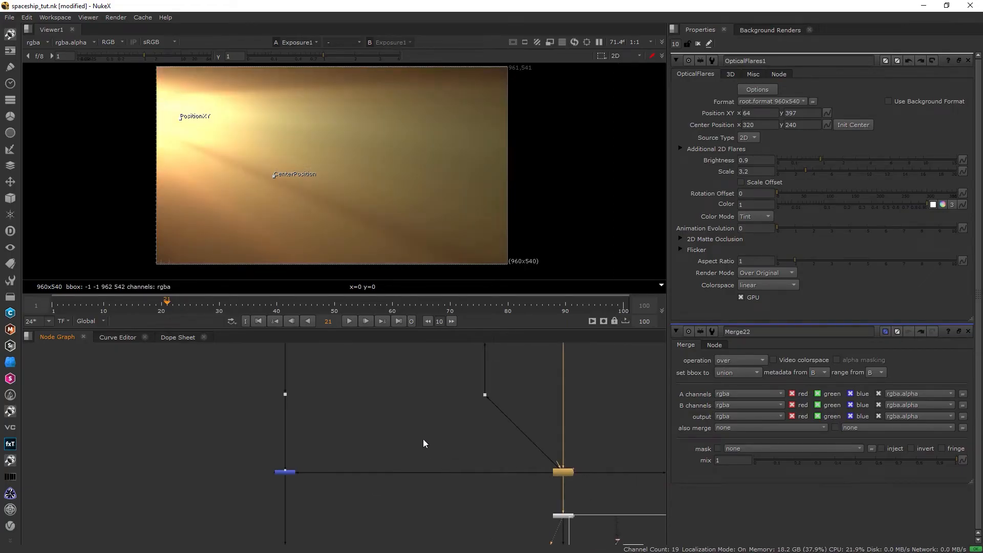
- Insert a Grade node and a Saturation node on the link between the Exposure node and the glow's merge
key(g)
drag(424, 439, 472, 471)
key(Tab)
text(sat)
key(Return)
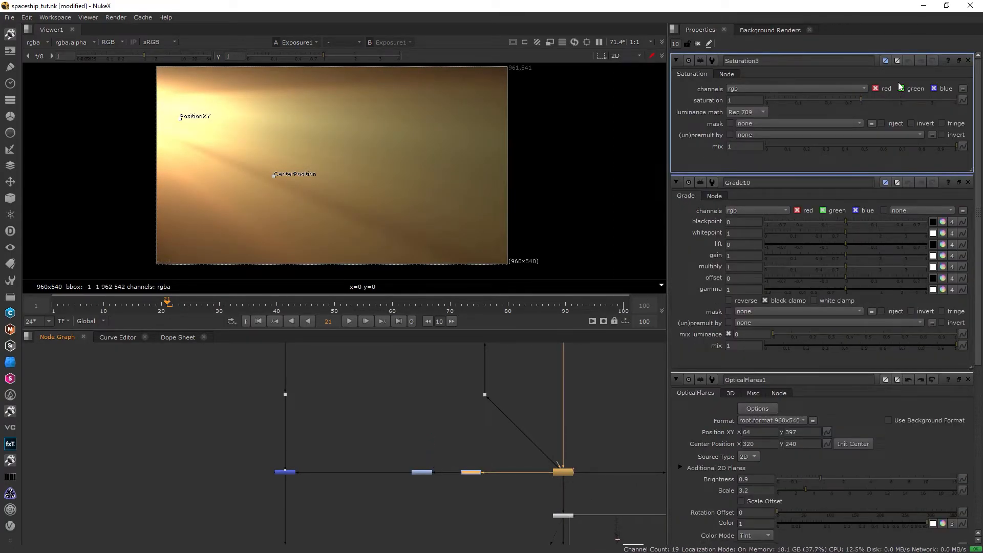
- Set the new Saturation node's saturation to 0.85 and view its output
mouse_move(853, 100)
mouse_down()
mouse_move(807, 98)
mouse_move(854, 98)
mouse_up()
key(ctrl+z)
key(1)
click(515, 451)
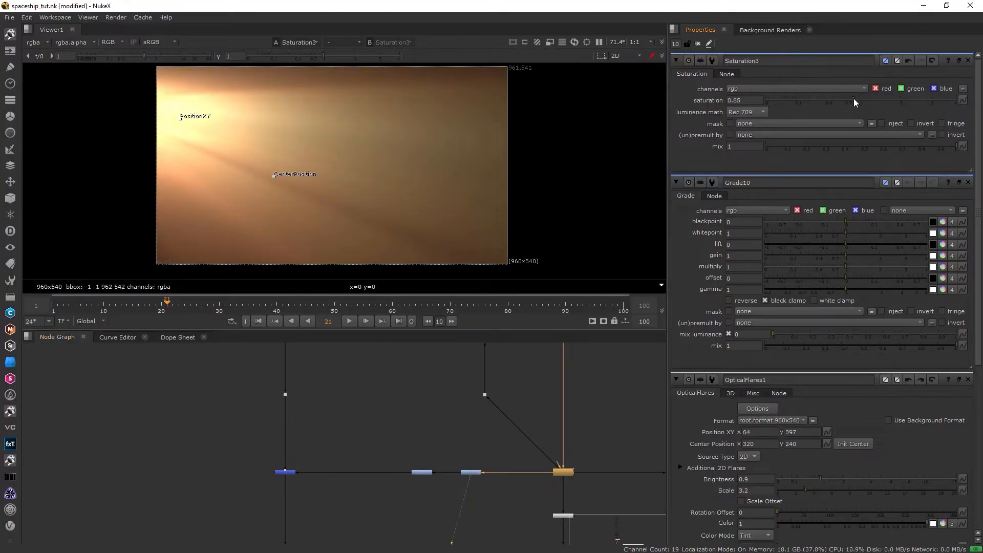
- Set the glow branch's Grade gain to 0.7, checking the node's output and the flare merge's composite
double_click(402, 473)
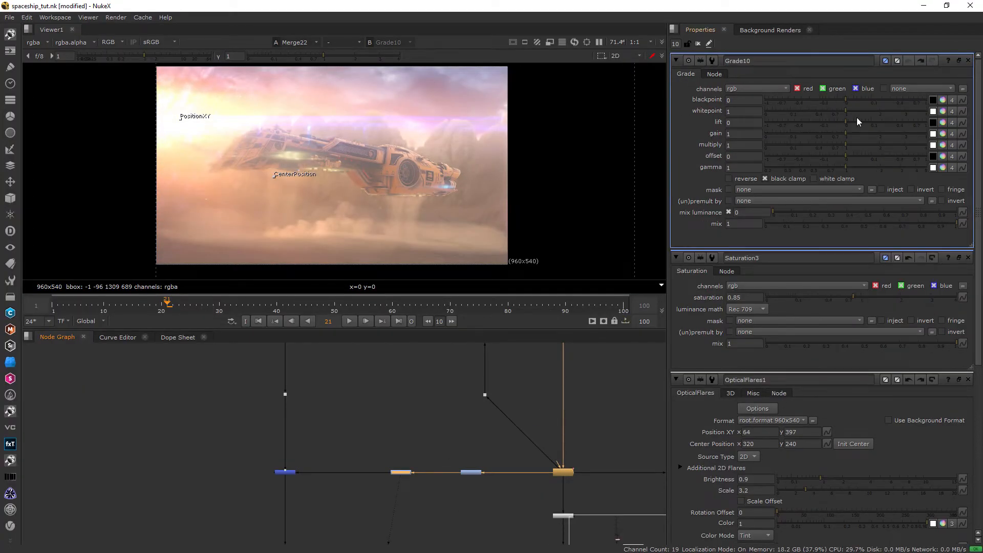
key(1)
click(389, 455)
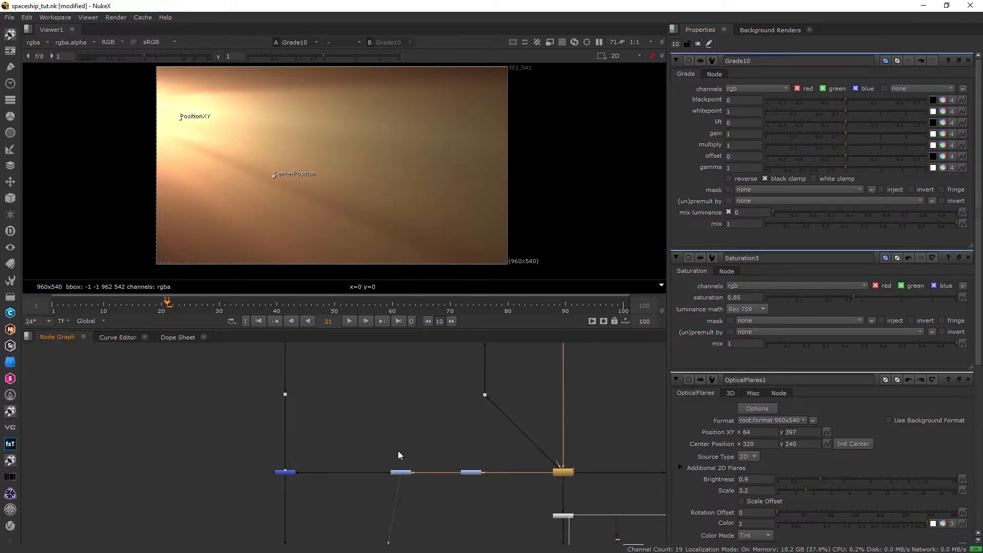
drag(843, 134, 834, 132)
key(1)
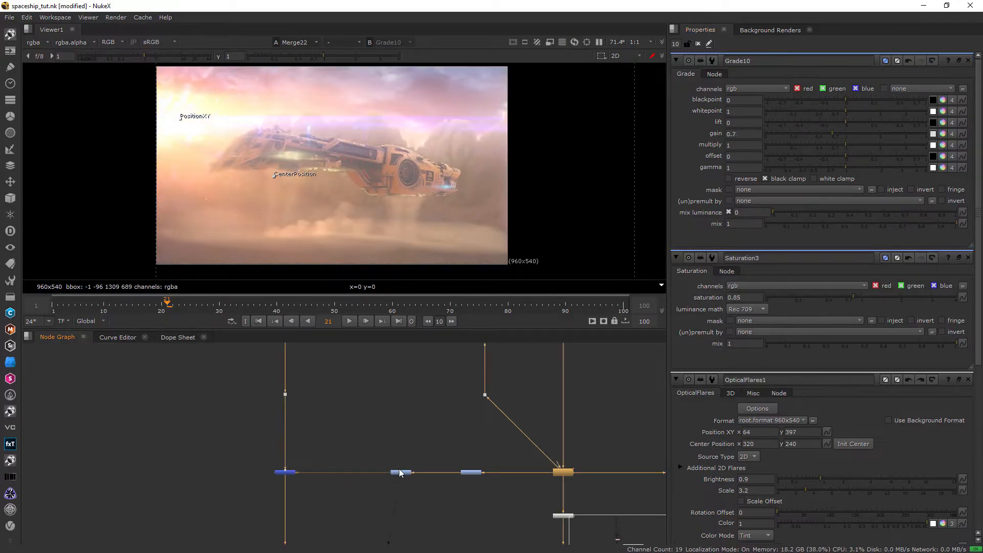
click(402, 472)
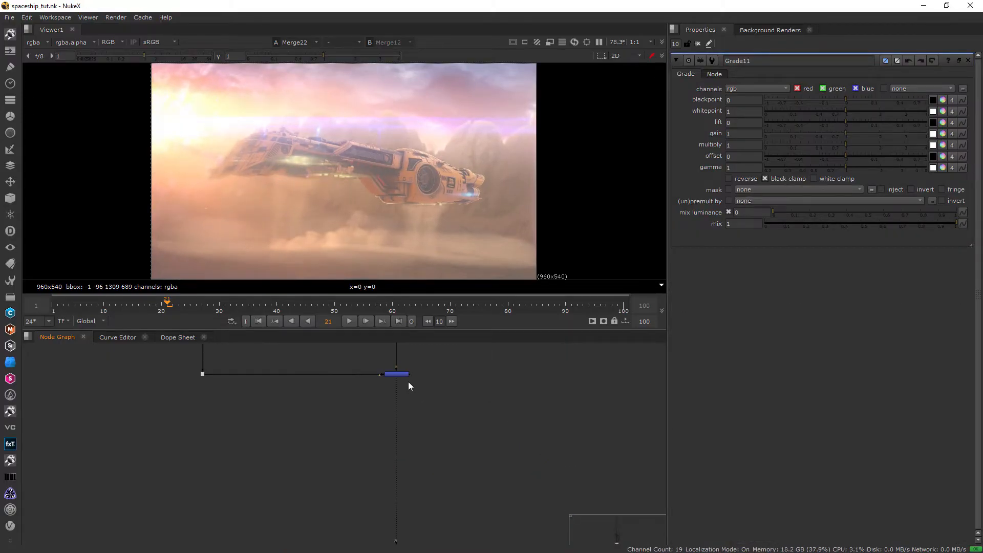
- Add a Grade below the merge in the main stream with lift -0.02, gain, multiply and gamma 0.94, and offset -0.001
click(401, 374)
key(g)
drag(407, 388, 409, 440)
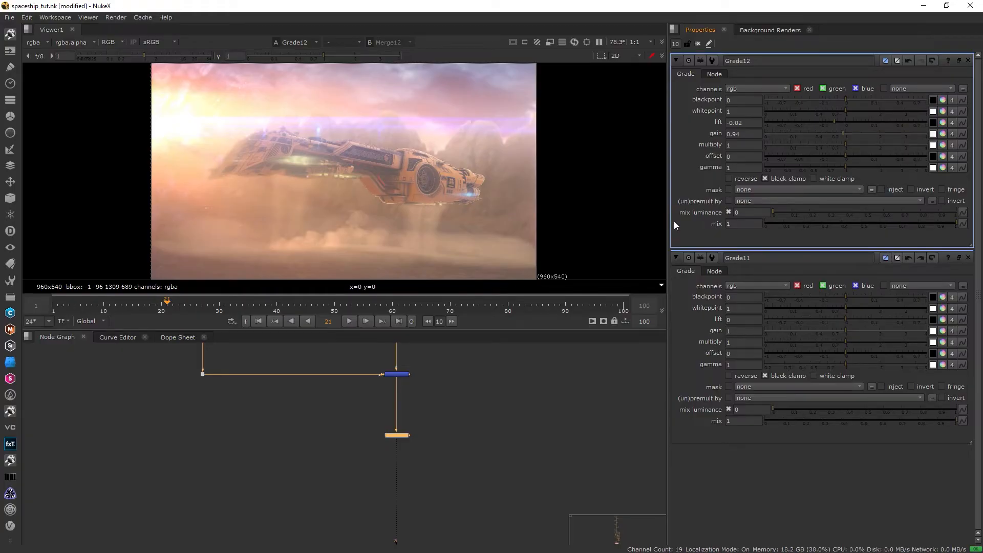
- Insert an Unpremult node between the merge and the new Grade in the main stream
key(Tab)
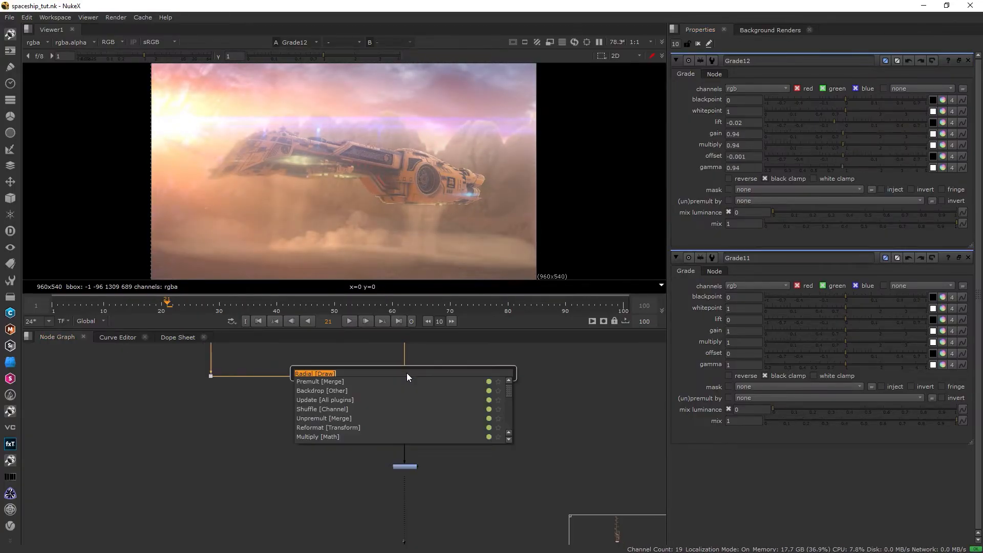
text(unp)
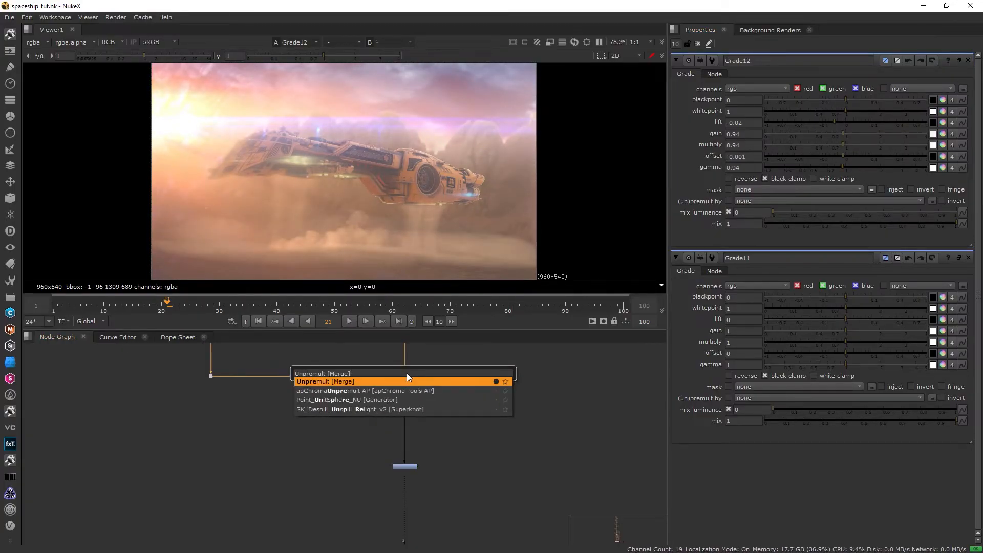
key(Return)
drag(403, 390, 404, 429)
click(402, 355)
- Add a Premult node below the Grade, leaving space between the two nodes
middle_drag(439, 508, 431, 389)
scroll(431, 389, down, 1)
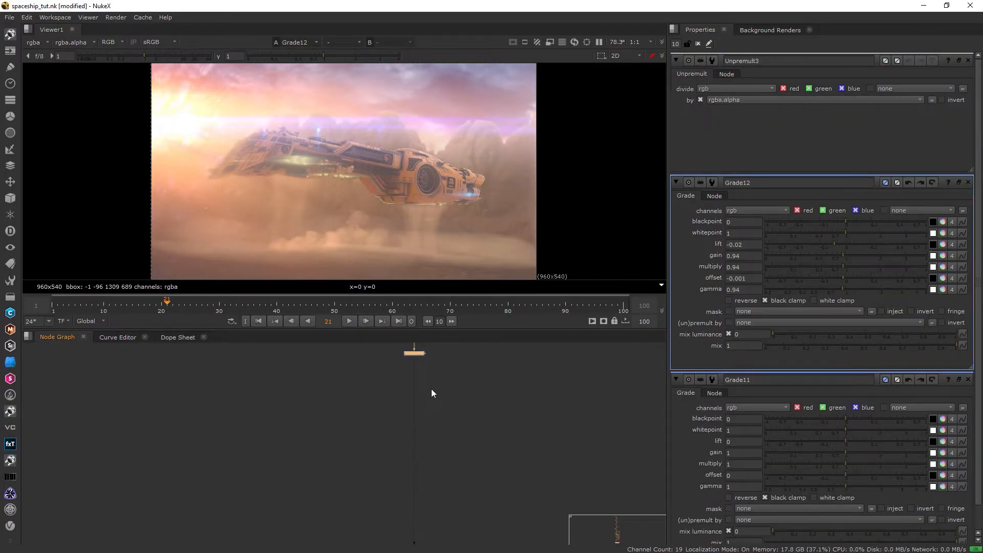
key(Tab)
text(pre)
key(Return)
drag(422, 357, 422, 445)
- Insert a ColorCorrect after the Grade, raising master contrast slightly, reducing master gamma, gain and saturation slightly, and lowering the highlights gain
click(423, 355)
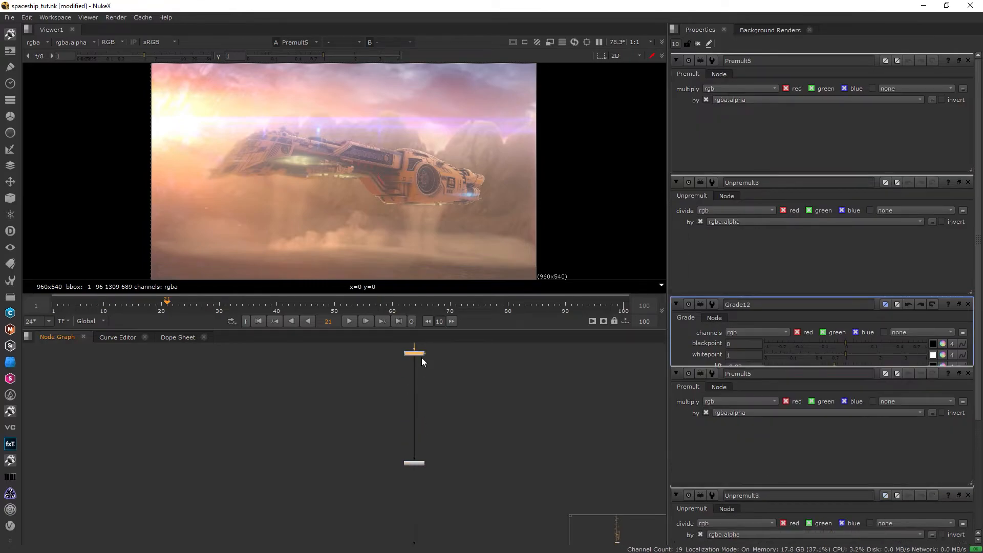
key(c)
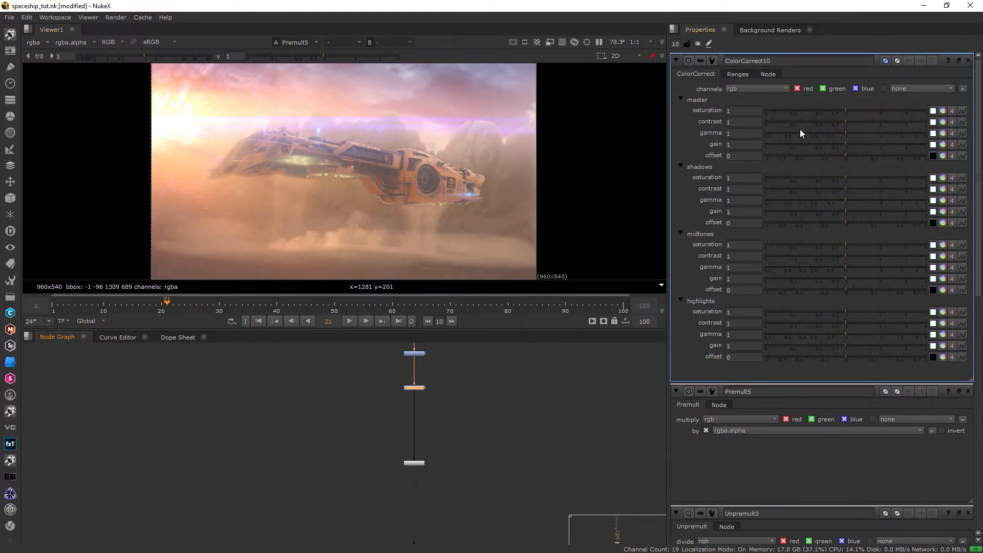
drag(846, 122, 848, 124)
drag(846, 133, 843, 134)
drag(846, 144, 844, 157)
drag(847, 111, 841, 114)
drag(846, 346, 832, 348)
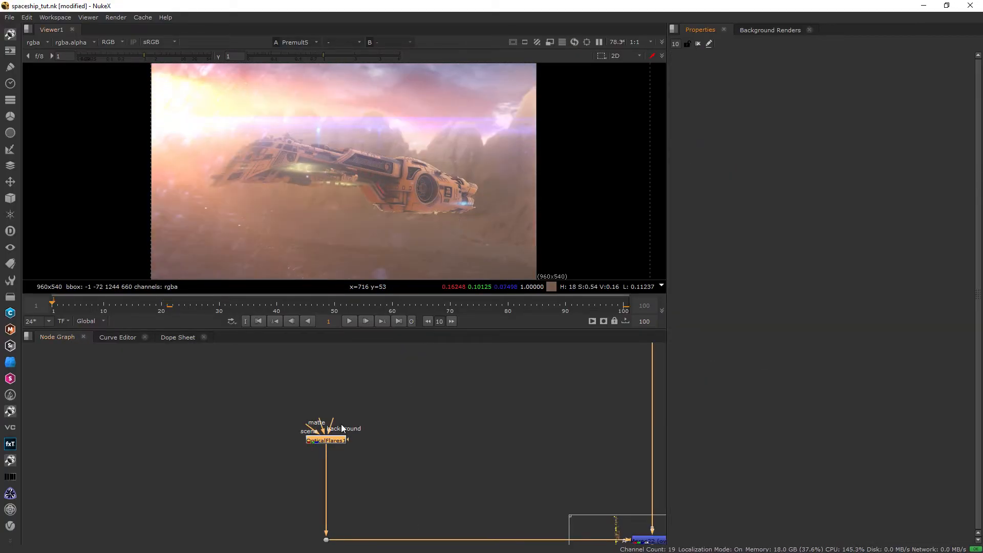
- Move the optical flare's position to 53, 428 at frame 1 and set a keyframe there
double_click(339, 440)
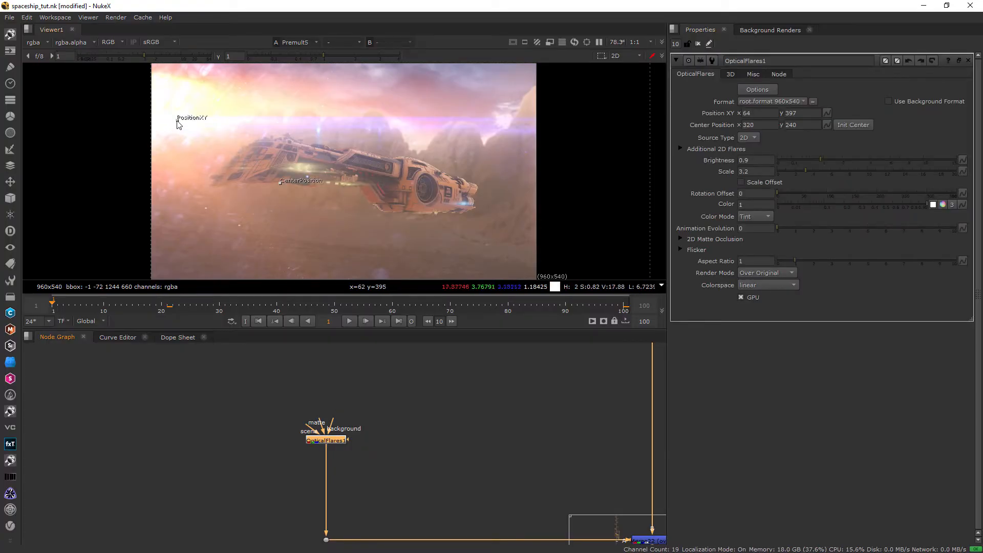
drag(177, 110, 174, 110)
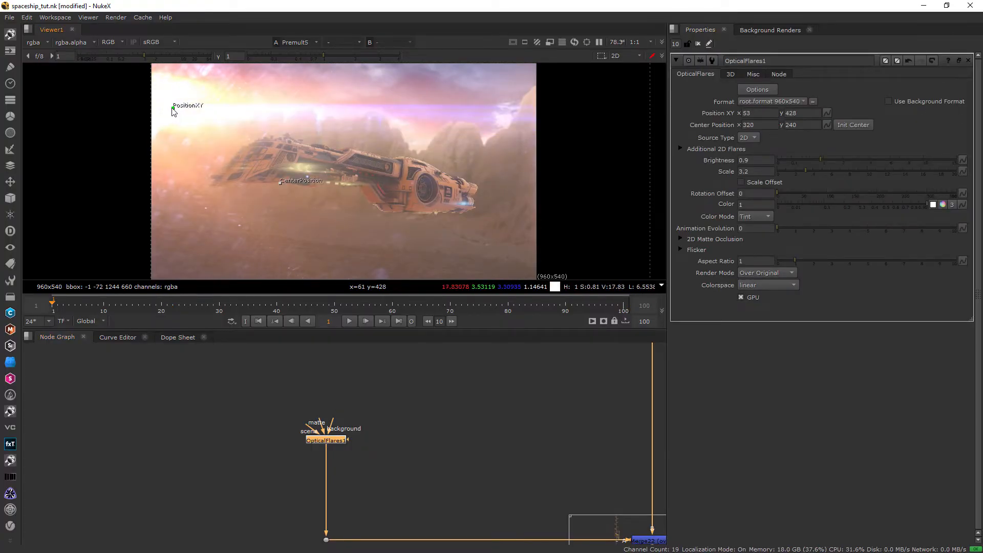
click(828, 113)
click(846, 116)
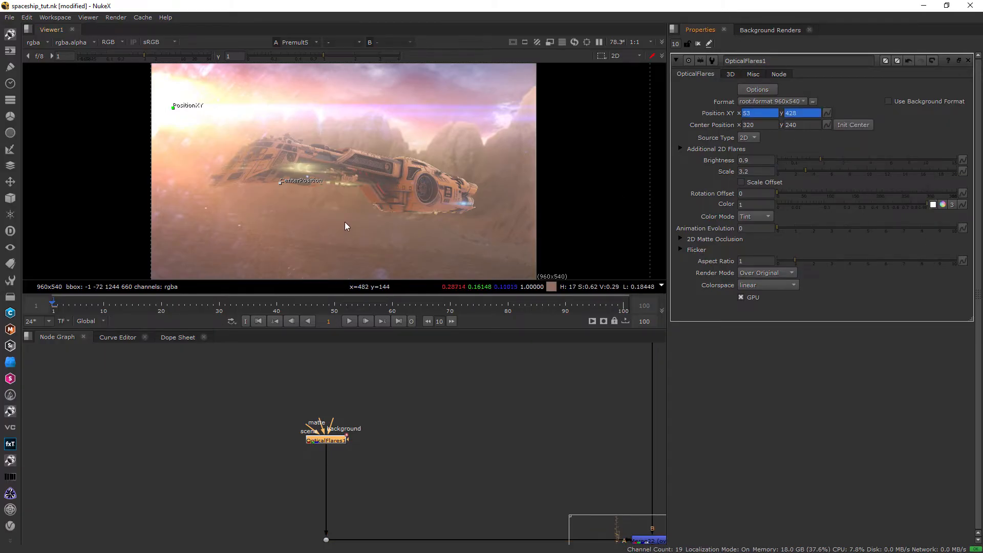
- Move the flare down to the image's left edge at about frame 50, and go to frame 100
click(335, 306)
drag(174, 107, 149, 169)
click(623, 305)
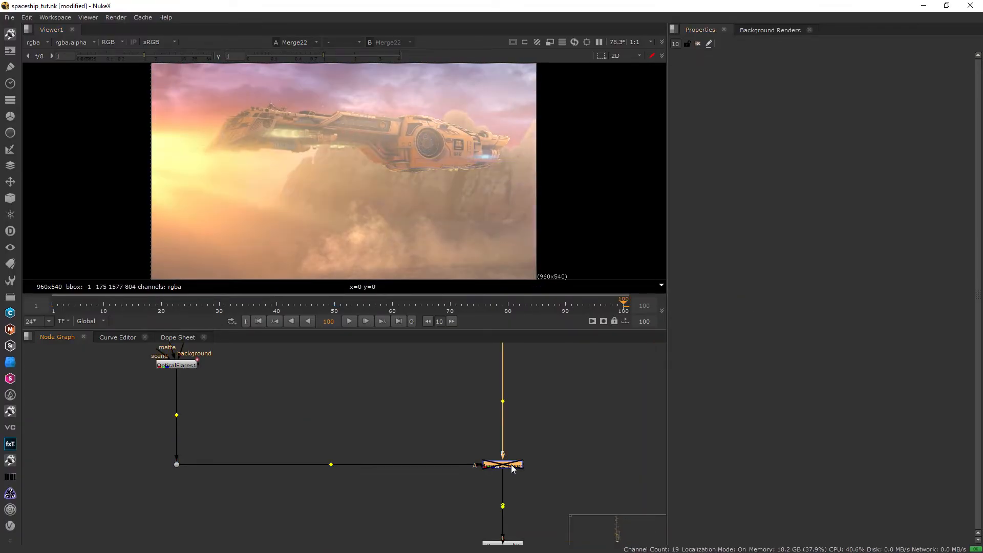
- Re-enable the optical flare's merge and set its mix to 0.765
key(ctrl+z)
double_click(510, 465)
drag(847, 191, 922, 190)
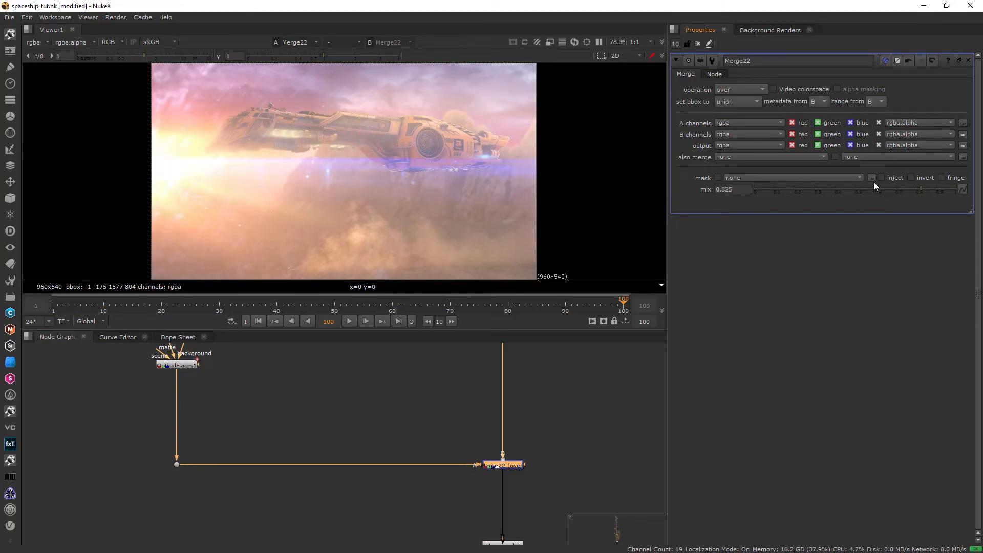
- Add a Saturation node below the optical flare, try a lower saturation and undo it, and close the open node properties
click(165, 406)
key(Tab)
text(satru)
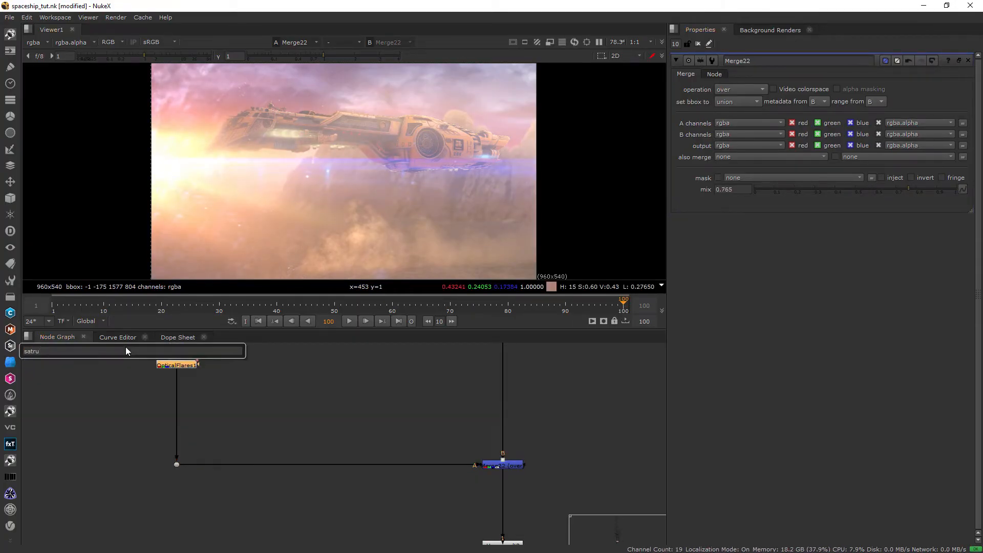
key(Return)
drag(182, 379, 182, 405)
click(845, 102)
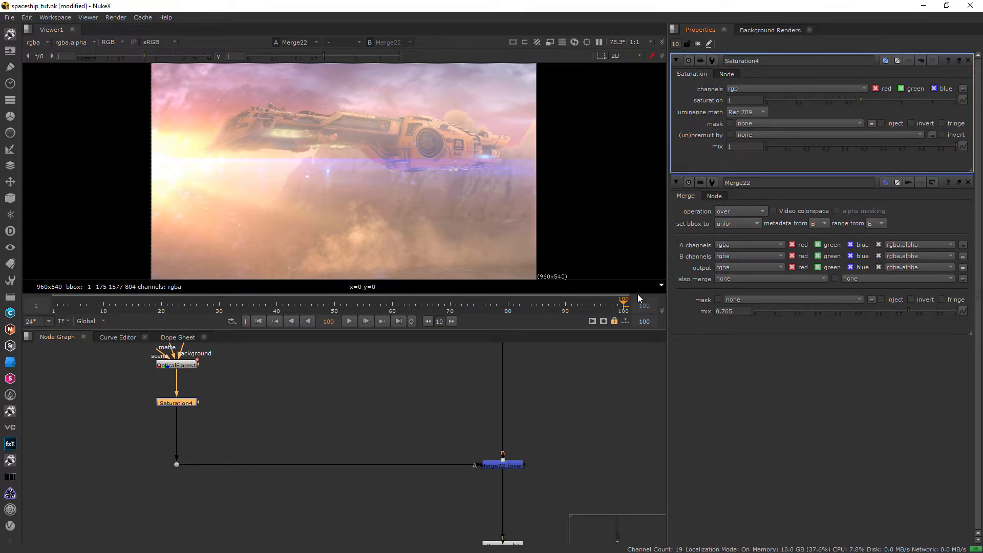
key(ctrl+z)
click(699, 44)
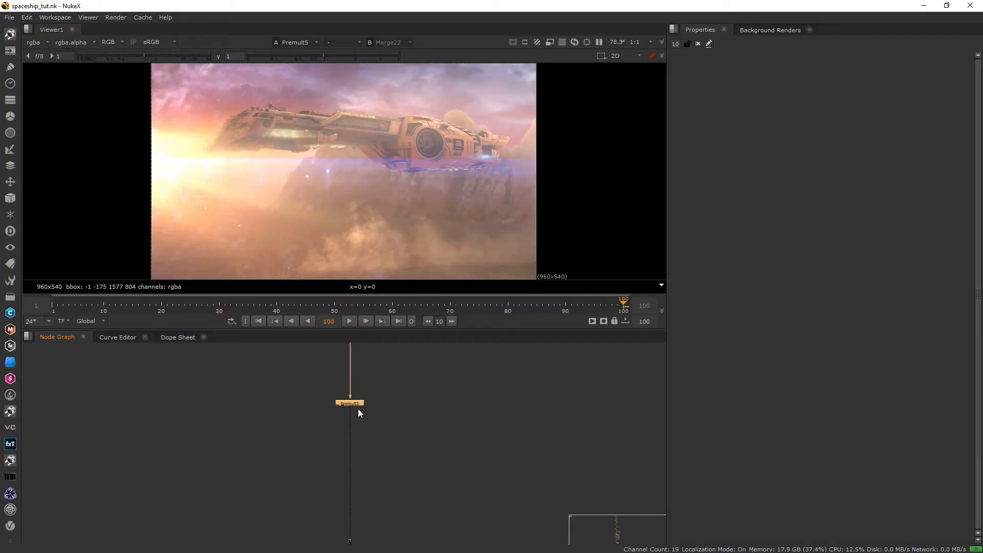
- Add a Grain node after the Premult at the end of the main stream
scroll(360, 416, down, 3)
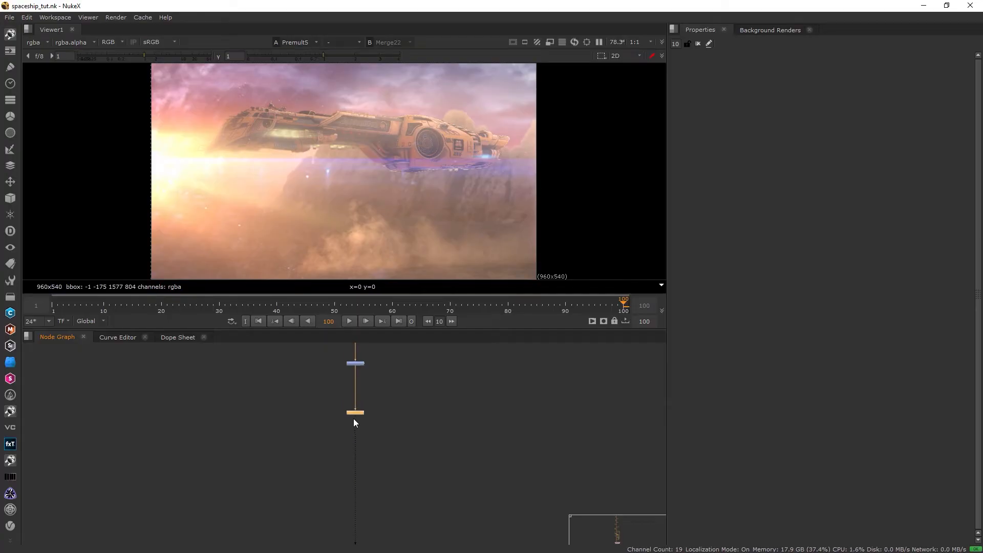
click(278, 419)
scroll(278, 418, down, 2)
scroll(332, 395, up, 3)
key(Tab)
text(grain)
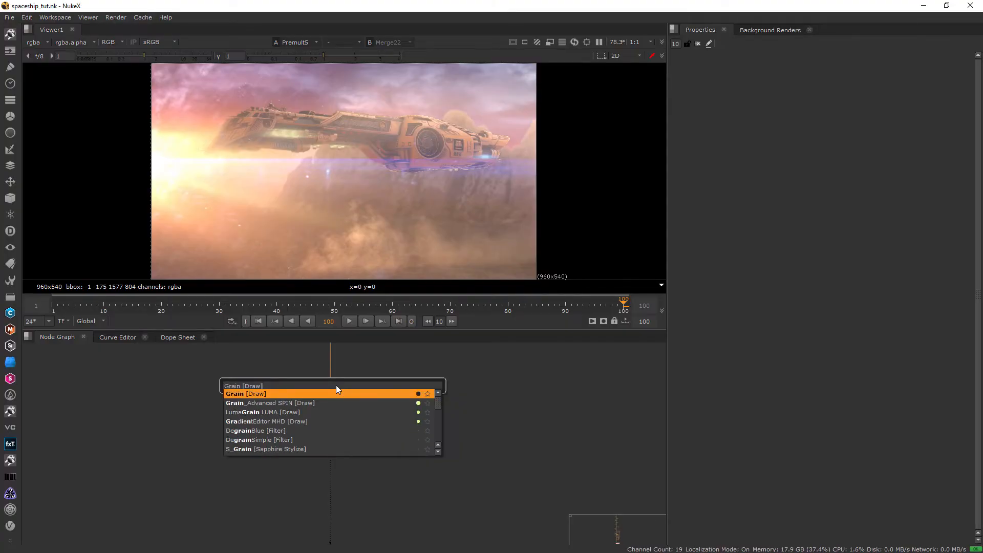
key(Return)
- Set the grain size to 0.2 for red, green and blue while viewing the spaceship up close
scroll(394, 106, up, 5)
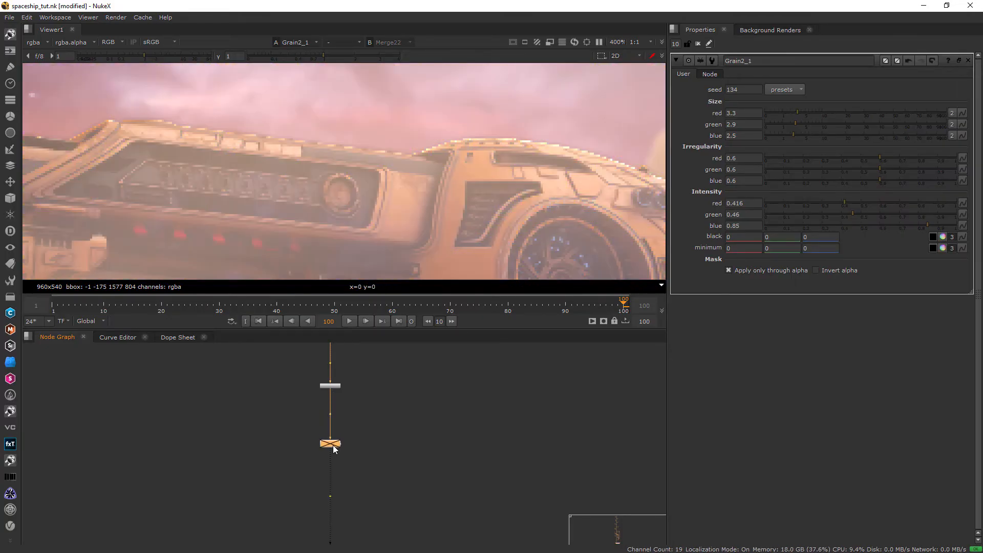
drag(793, 112, 782, 113)
key(Tab)
text(1)
key(Tab)
text(1)
key(Tab)
drag(775, 112, 772, 113)
drag(738, 125, 670, 134)
text(.2)
key(Tab)
text(.2)
key(Return)
scroll(342, 131, down, 6)
scroll(342, 131, up, 8)
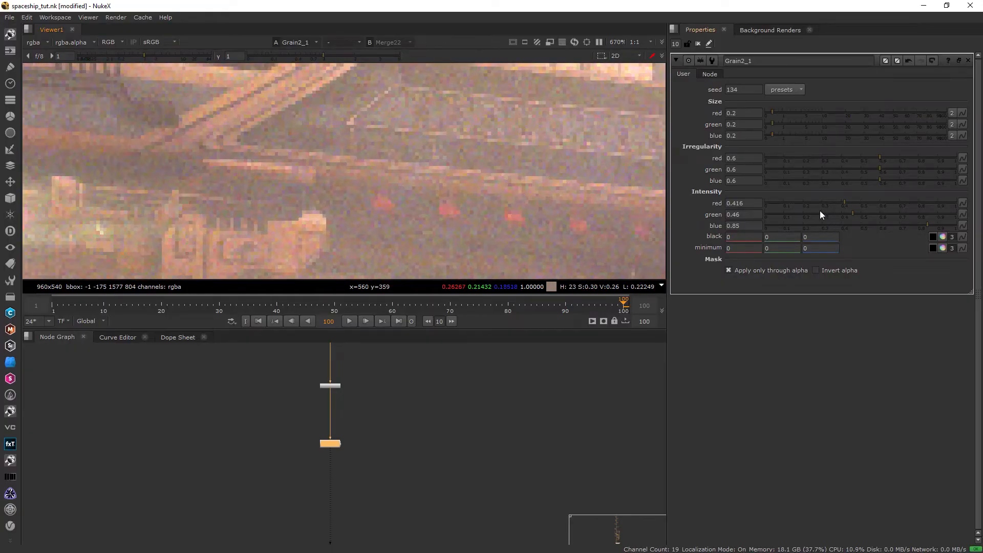
- Set the grain intensity to 0.245 for red, 0.19 for green and 0.23 for blue
drag(814, 203, 707, 212)
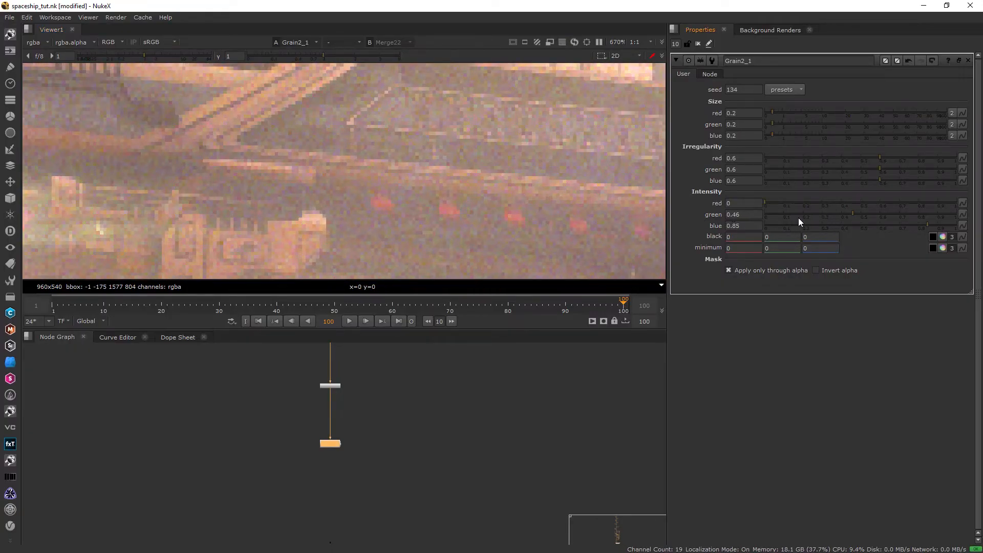
key(ctrl+z)
drag(802, 214, 793, 215)
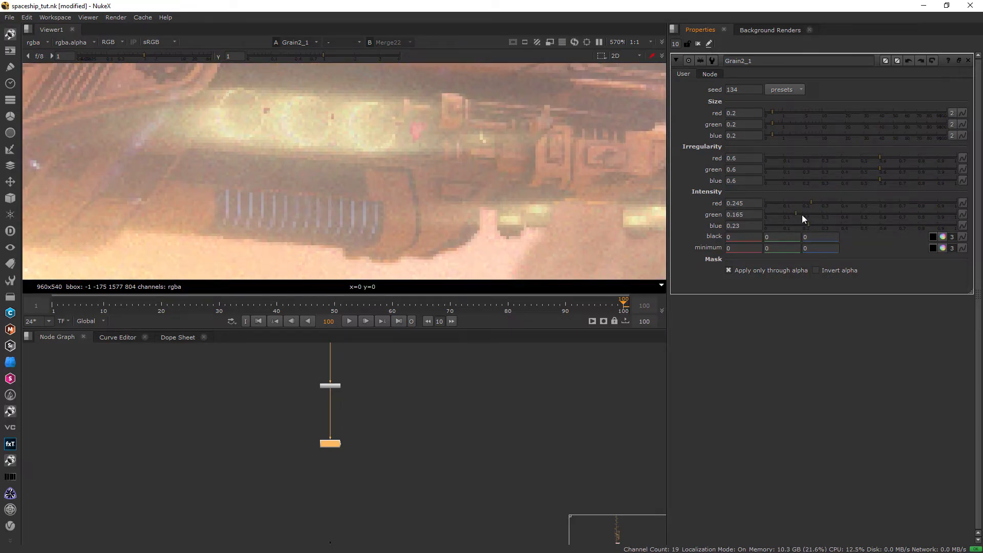
click(802, 216)
- Compare the grain in the individual red, green and blue channels, and fit the full image in view
key(b)
scroll(437, 165, down, 4)
key(r)
key(g)
key(b)
key(r)
key(b)
key(r)
key(g)
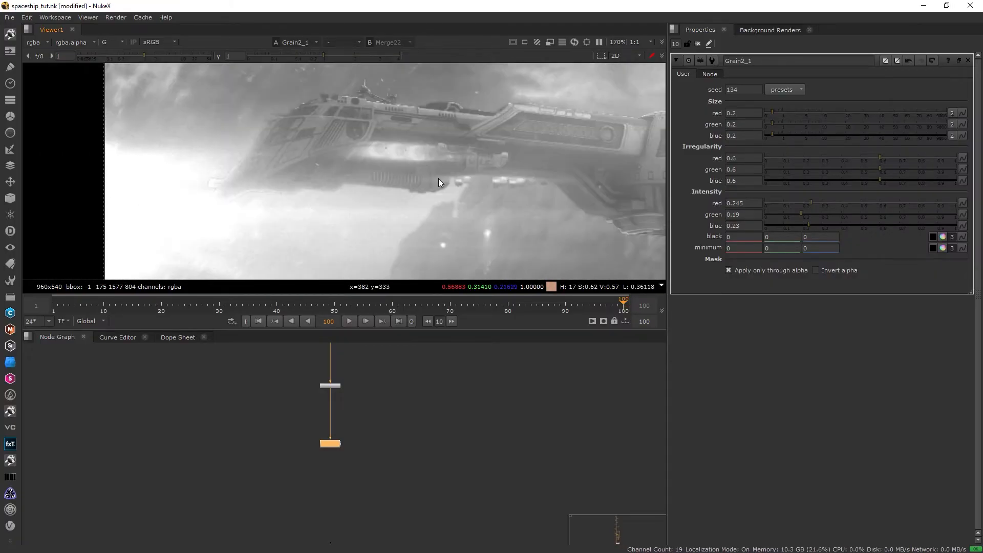
key(b)
key(r)
key(b)
key(r)
key(r)
key(f)
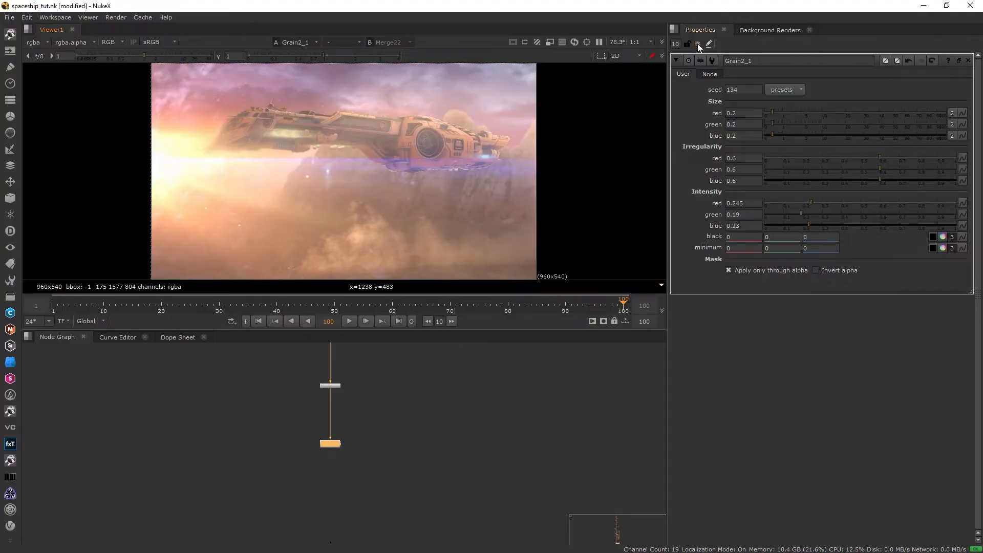
- Close the grain properties, save the script, and create an fxT_chromaticAberration node beside the main stream
click(698, 44)
key(ctrl+s)
key(space)
key(space)
text(chroma)
key(Down)
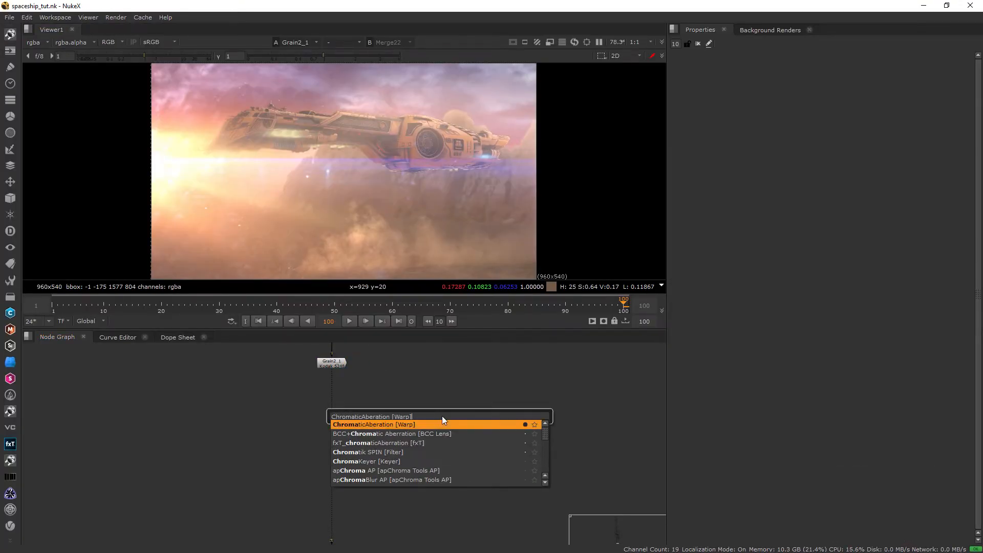
key(Down)
key(Down)
key(Return)
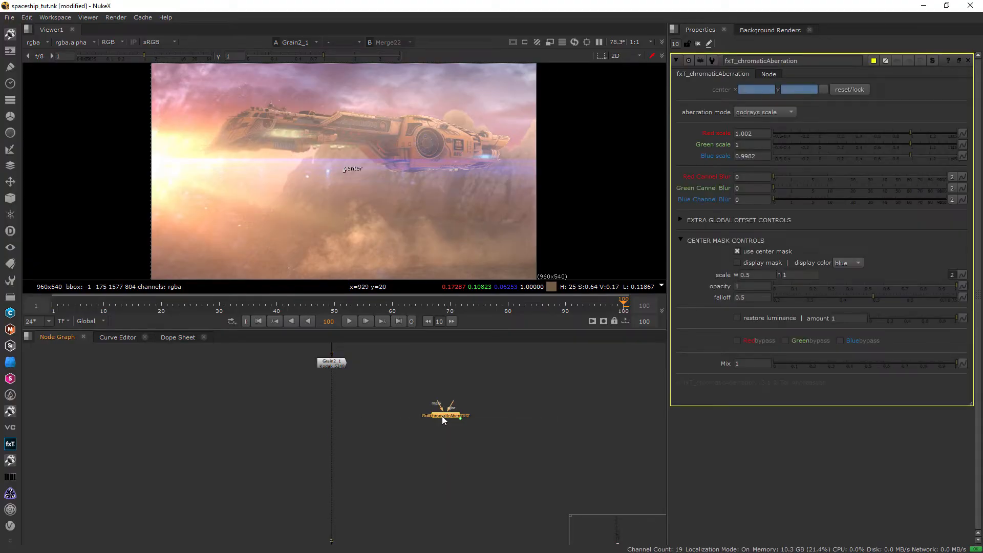
- Insert the fxT_chromaticAberration node into the main stream below Grain2_1 and inspect the spaceship and frame edges up close
click(331, 423)
scroll(204, 129, up, 10)
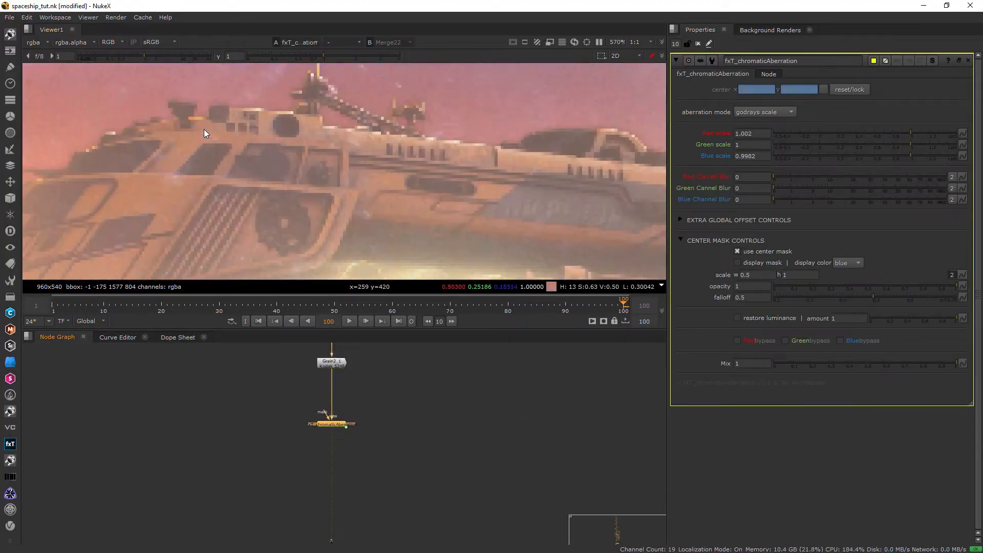
middle_drag(512, 129, 310, 211)
scroll(384, 135, down, 4)
middle_drag(517, 230, 404, 140)
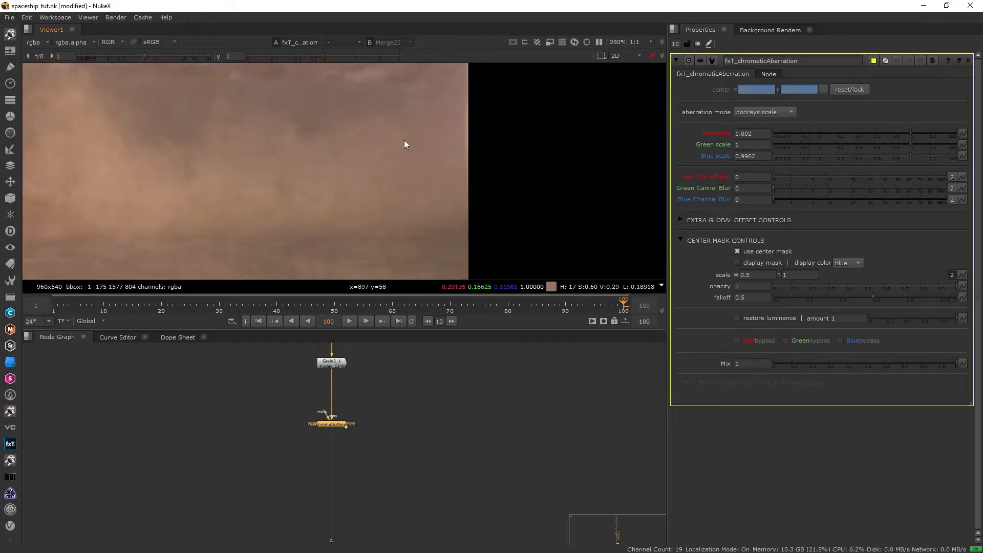
- Set the chromatic aberration's red scale to 1.007 and blue scale to 0.9942
click(751, 135)
key(Up)
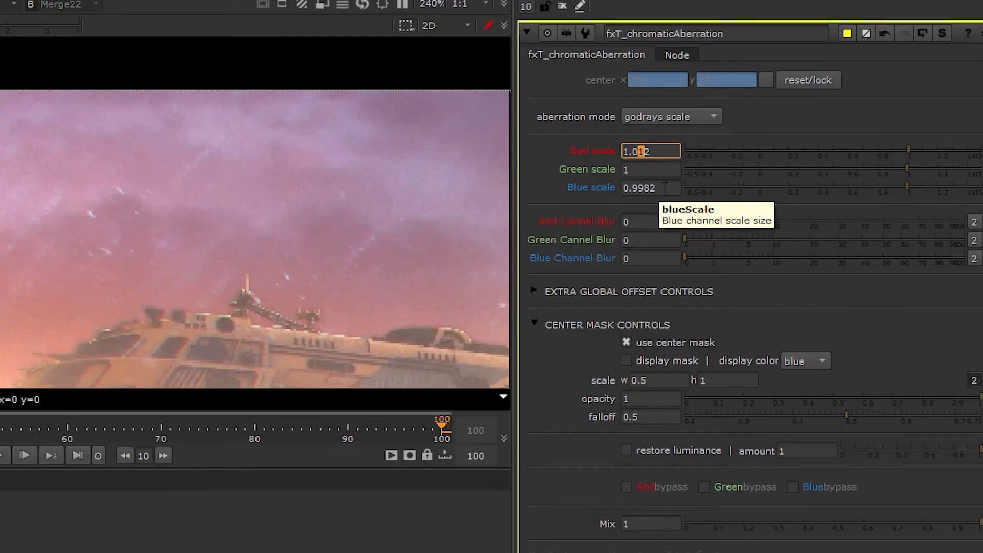
key(Down)
click(646, 189)
key(Up)
key(Up)
key(Up)
key(Up)
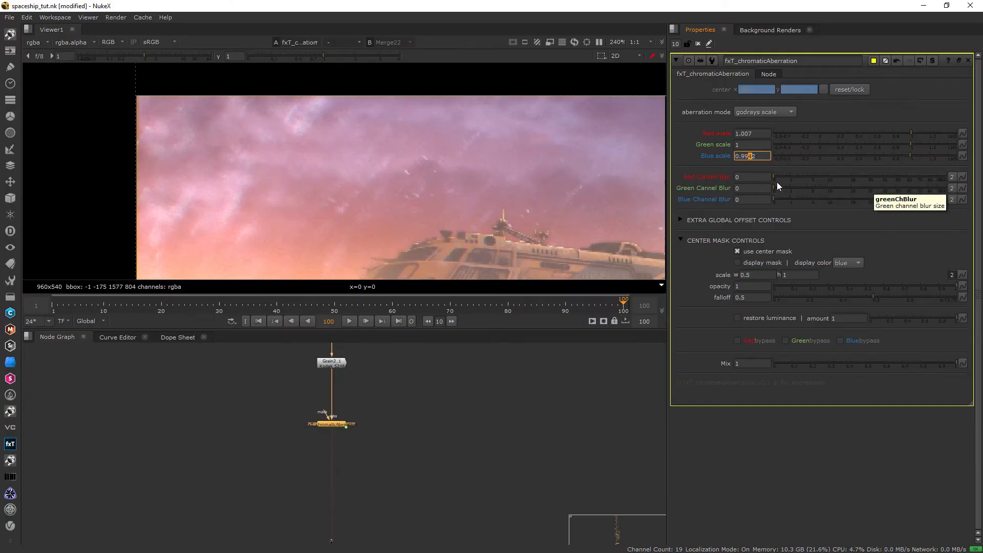
drag(691, 221, 851, 232)
key(ctrl+z)
key(ctrl+z)
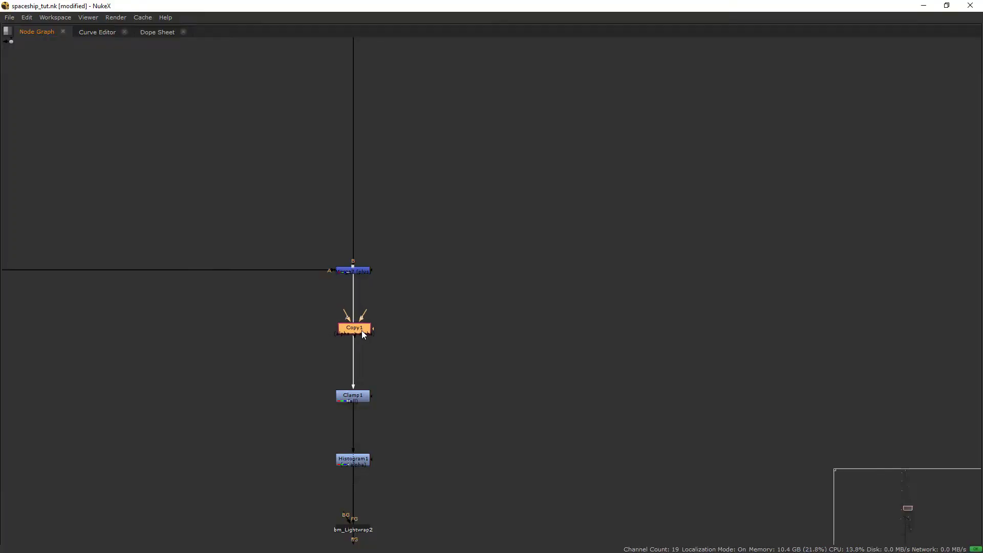
- Connect Copy1's A input to the dot of the side branch, view Copy1 and compare it disabled and enabled
scroll(359, 330, down, 3)
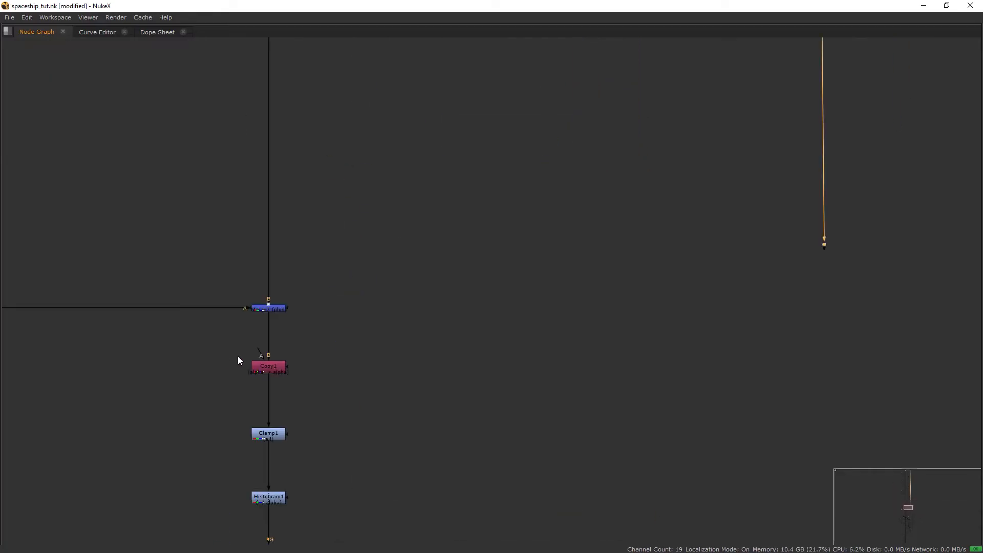
drag(238, 358, 792, 371)
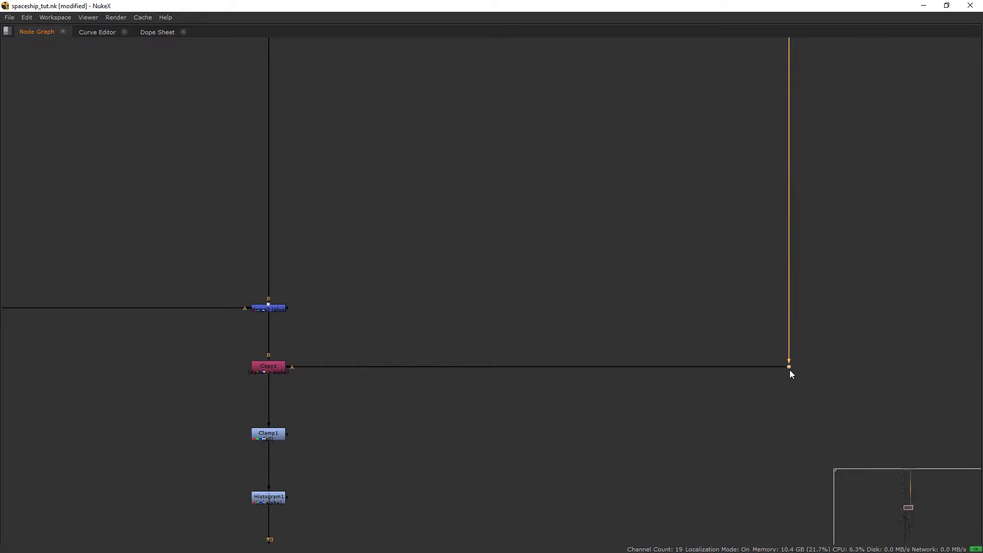
key(space)
scroll(287, 411, up, 1)
click(292, 396)
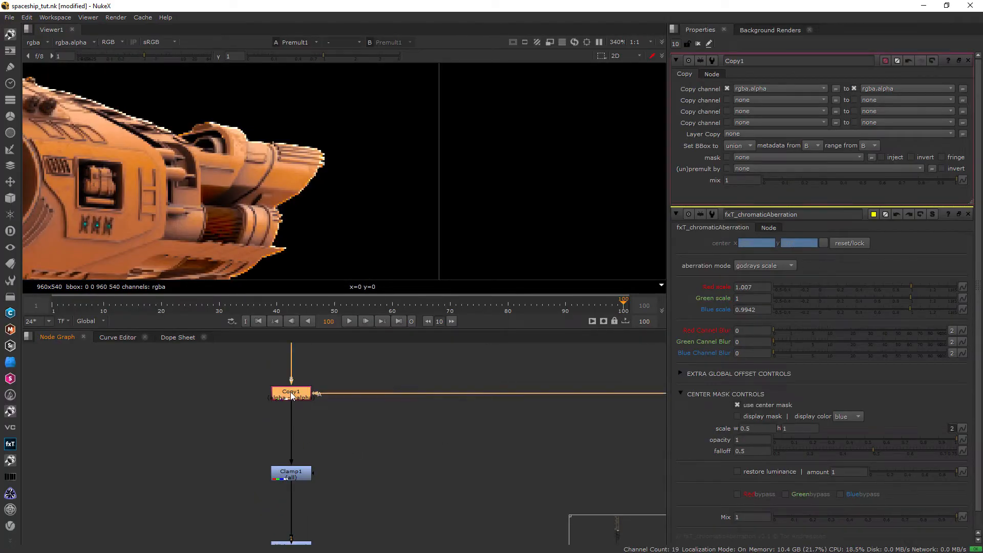
key(1)
key(d)
key(d)
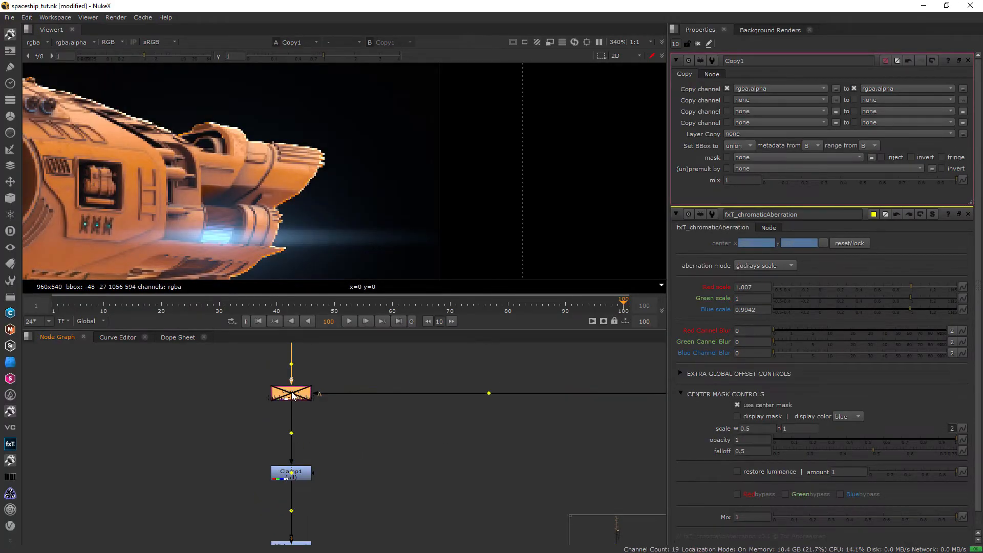
- View Clamp1 and move Copy1 up the stream so it sits above the merge that adds the glow
scroll(292, 394, down, 2)
scroll(315, 397, up, 1)
middle_drag(308, 464, 326, 551)
scroll(315, 396, up, 1)
click(299, 378)
key(1)
click(328, 464)
key(ctrl+Up)
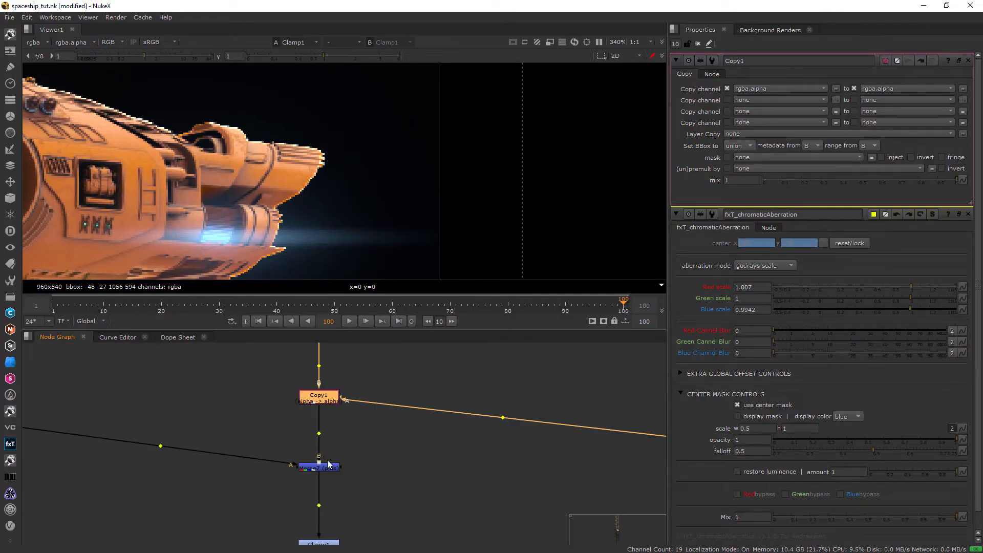
- Add a Premult node directly after Copy1
key(Tab)
text(premult)
key(Return)
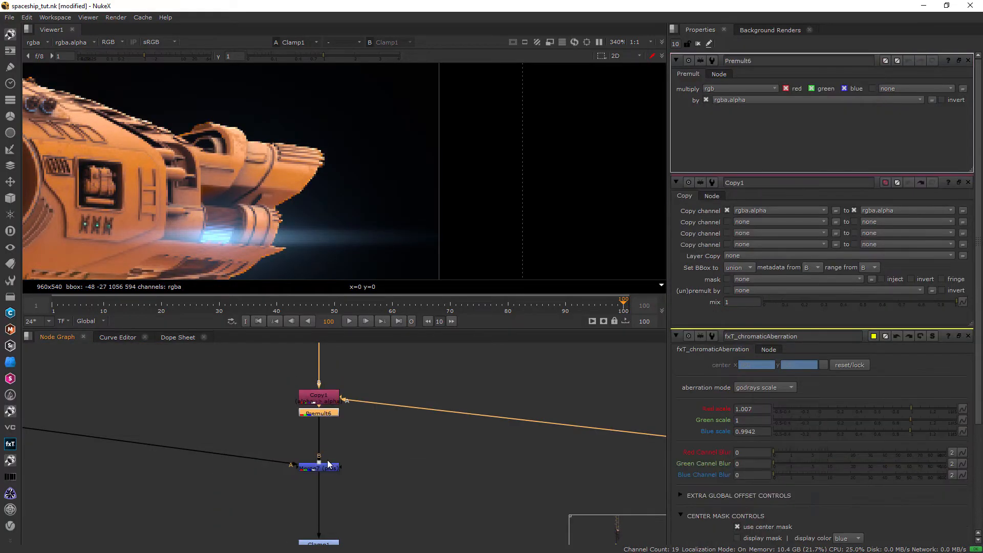
click(369, 509)
- Align the branch dots level with the Copy and merge nodes and space out the nodes of the main stream
key(space)
scroll(367, 508, down, 4)
middle_drag(367, 509, 366, 380)
drag(78, 327, 79, 361)
scroll(379, 330, up, 1)
drag(705, 363, 705, 322)
shift+drag(342, 322, 342, 215)
drag(340, 331, 341, 302)
click(352, 368)
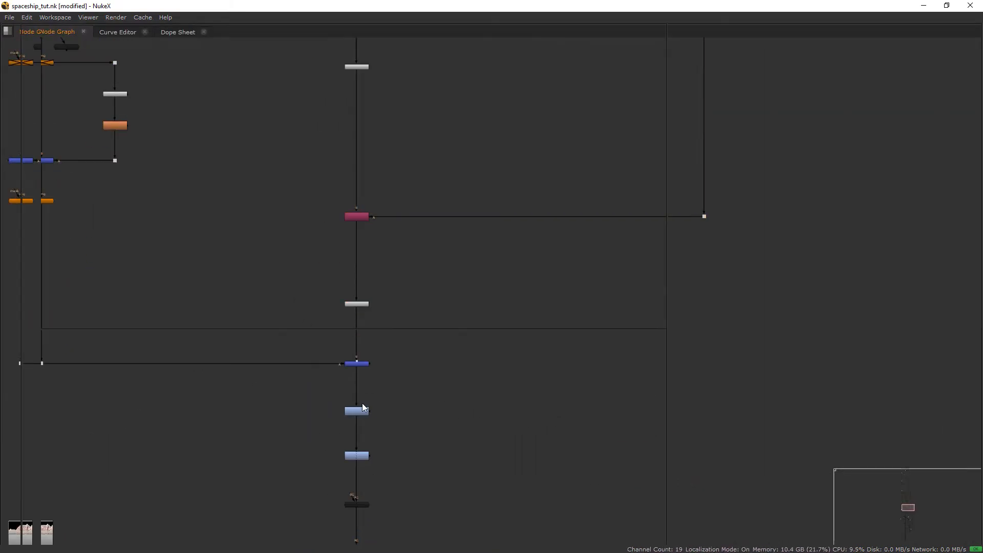
- Close all open node properties, clear the node selection and save the script
key(space)
click(698, 44)
drag(266, 359, 441, 516)
click(409, 445)
key(ctrl+s)
- Examine the final composite up close, toggling the green channel, and fit the full image in view
key(f)
scroll(223, 136, up, 9)
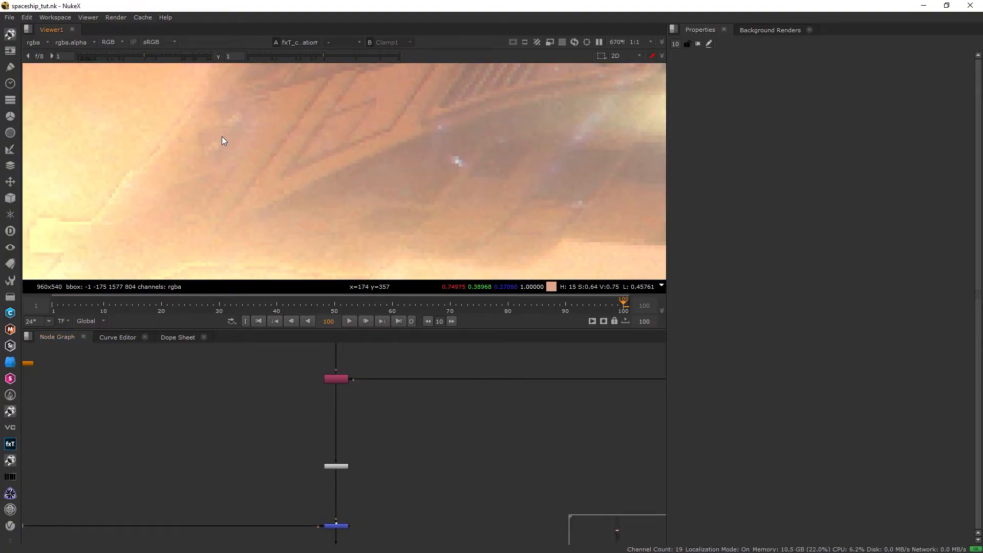
scroll(222, 136, down, 3)
key(g)
key(g)
key(g)
key(g)
key(f)
- Try the screen operation on the Merge7 node below Premult6
key(space)
scroll(351, 435, down, 8)
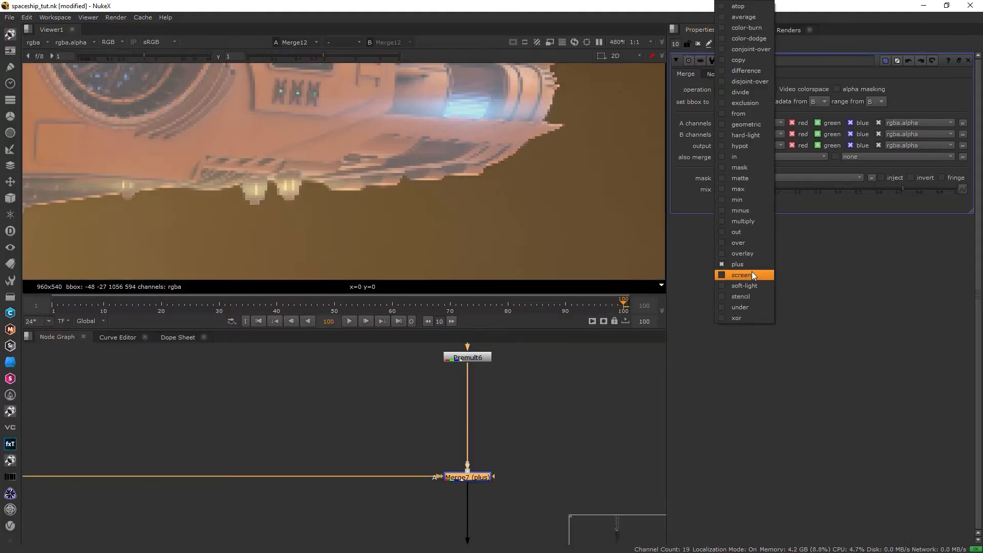
click(750, 273)
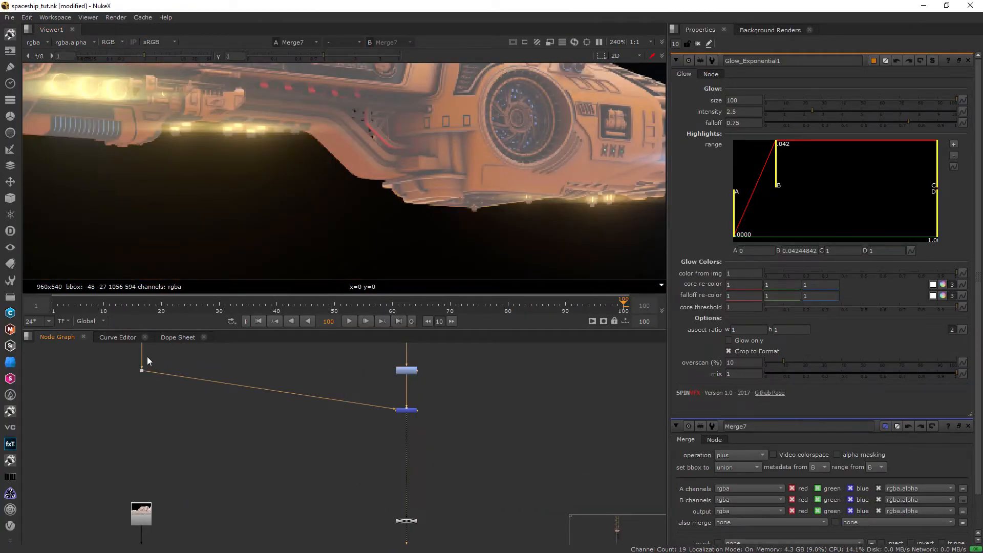
- Align Dot7 level with the glow merge, and view the glow pass and Histogram1
drag(140, 372, 143, 412)
key(1)
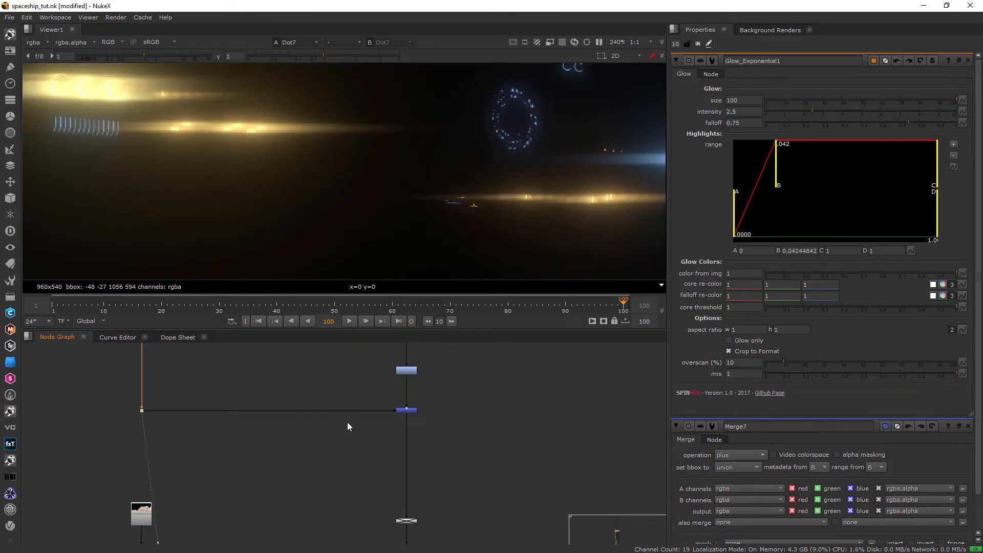
middle_drag(383, 392, 378, 478)
click(402, 456)
key(1)
- Check the results of the nodes along the main spaceship stream in the viewer and save the script
scroll(422, 434, up, 5)
drag(414, 406, 311, 349)
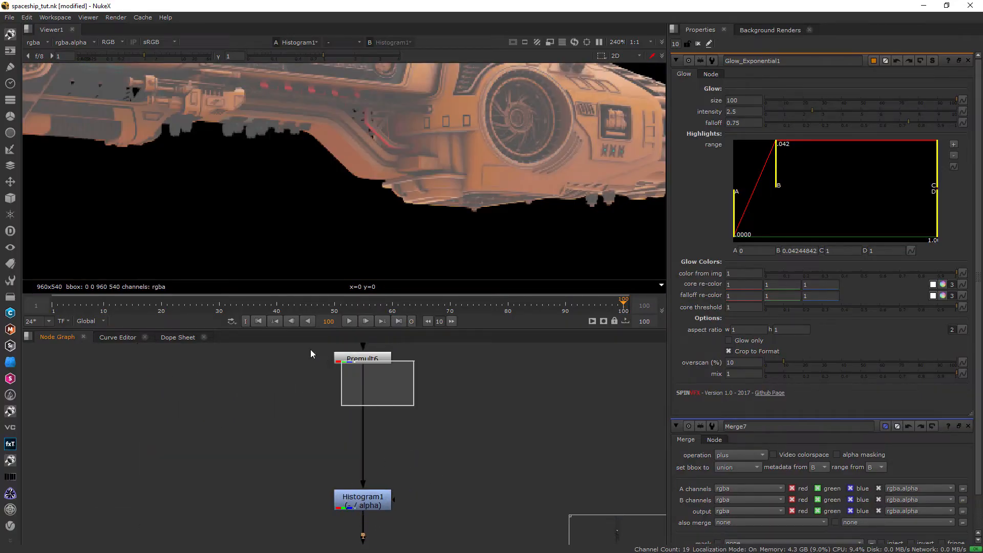
click(364, 500)
scroll(409, 542, down, 4)
middle_drag(355, 540, 359, 430)
drag(359, 434, 451, 513)
key(1)
middle_drag(430, 542, 402, 410)
drag(330, 431, 454, 484)
key(1)
scroll(413, 505, down, 5)
key(space)
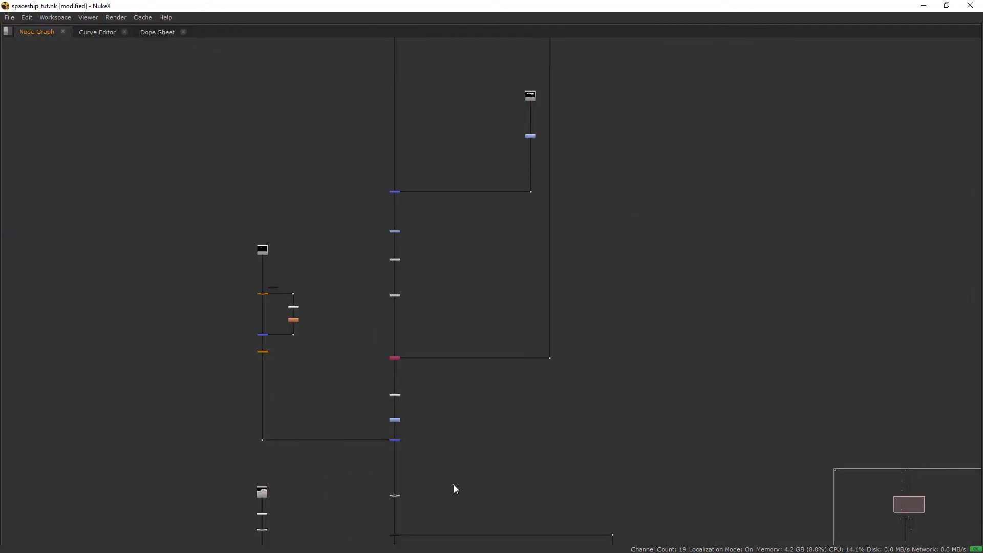
key(space)
key(ctrl+s)
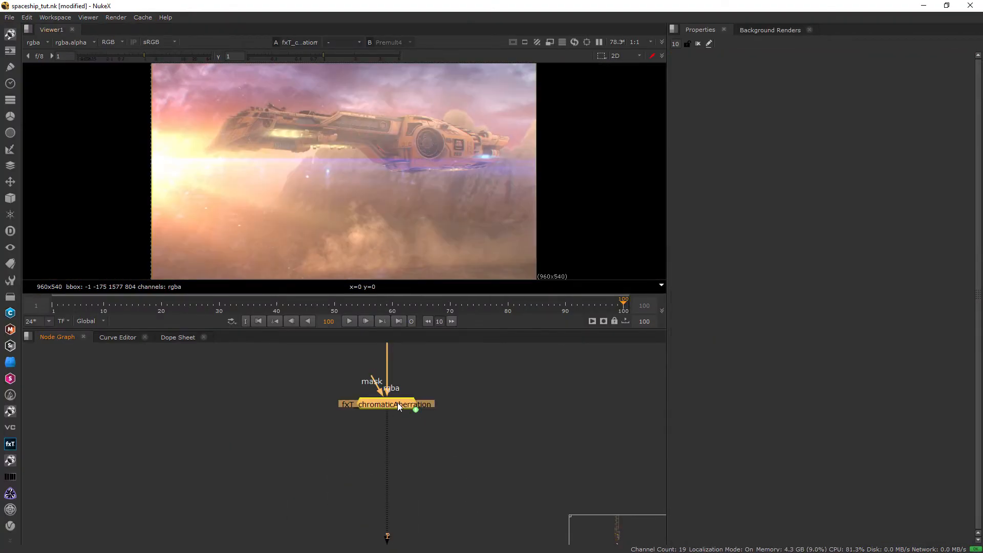
- Add a Log2Lin node after the chromatic aberration, set its operation to lin2log and place it lower in the stream
key(Tab)
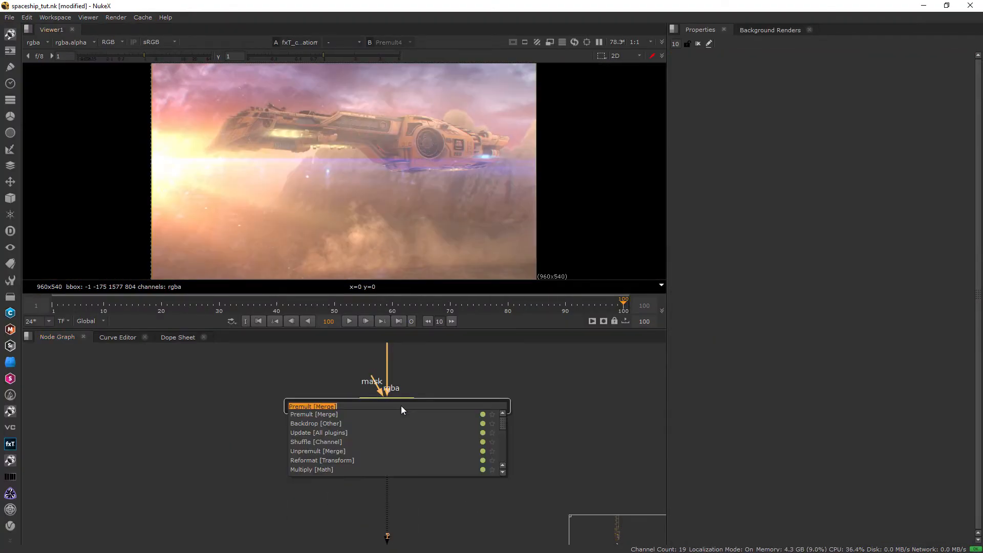
text(log)
key(Return)
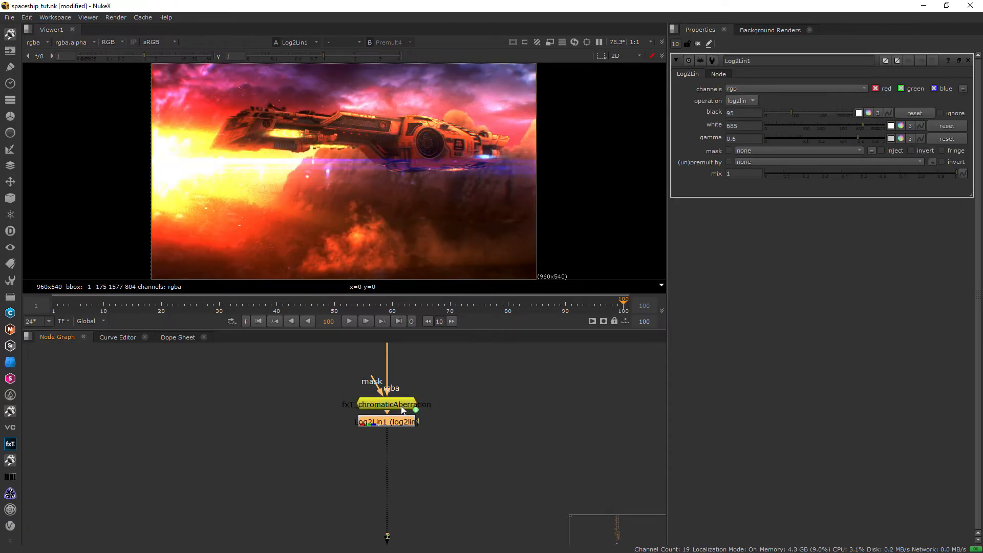
click(740, 101)
click(737, 112)
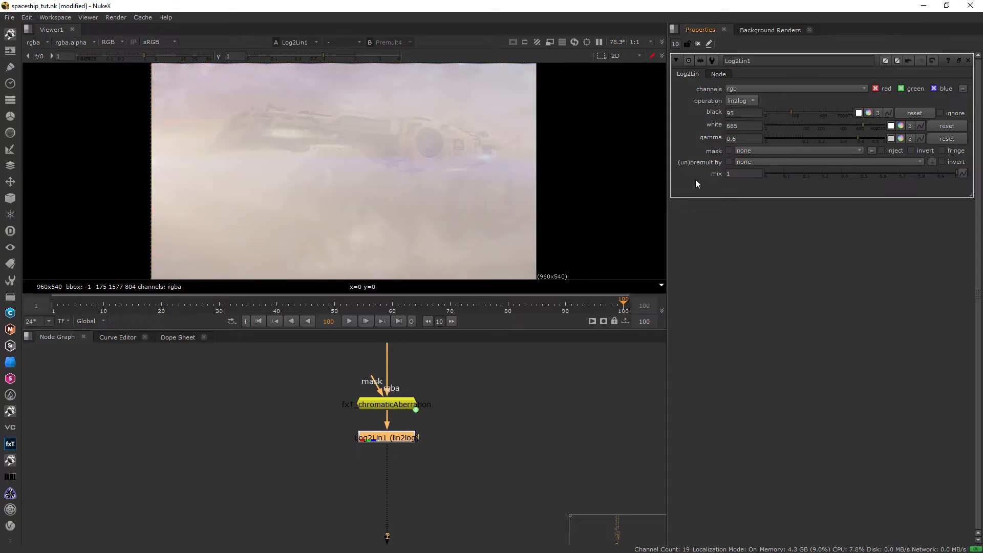
drag(405, 440, 404, 459)
- Add a Sharpen node after the lin2log conversion, followed by a second Log2Lin node with the log2lin operation
key(Tab)
text(shar)
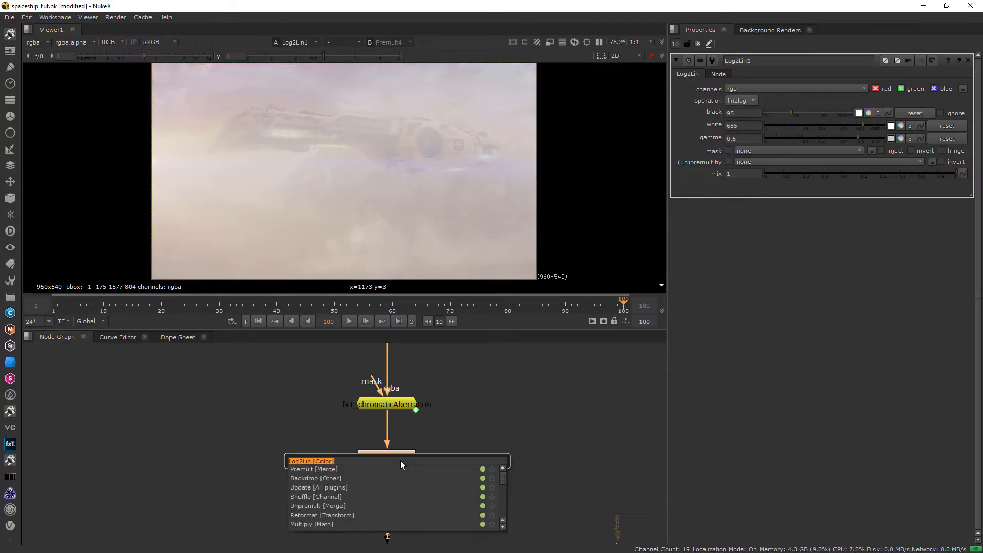
key(Return)
key(Tab)
text(log2)
key(Return)
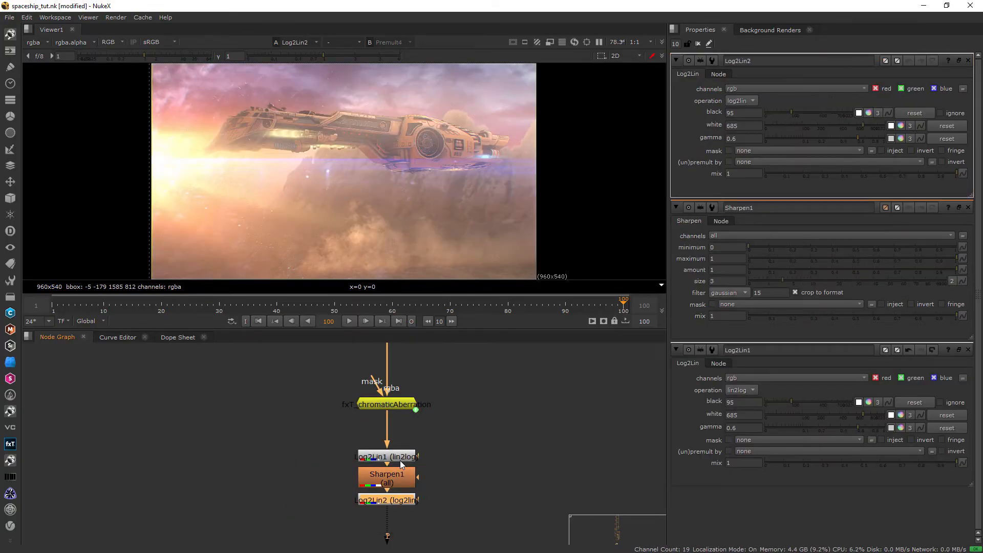
drag(397, 505, 397, 543)
- Compare the spaceship up close with the Sharpen and both Log2Lin nodes disabled and enabled
drag(323, 434, 476, 546)
key(d)
key(ctrl+z)
key(ctrl+y)
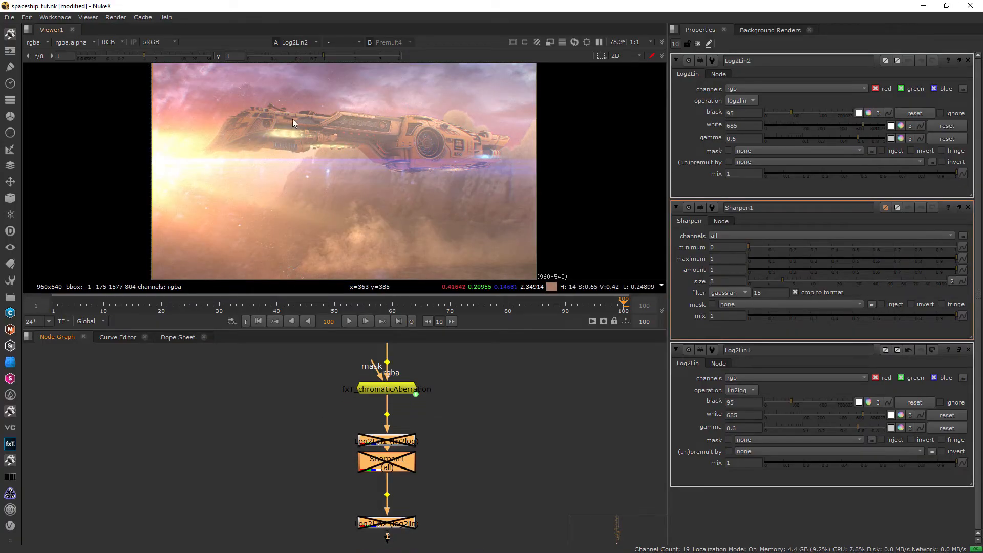
scroll(284, 101, up, 10)
key(ctrl+z)
key(ctrl+y)
key(d)
scroll(344, 191, down, 3)
middle_drag(344, 191, 385, 107)
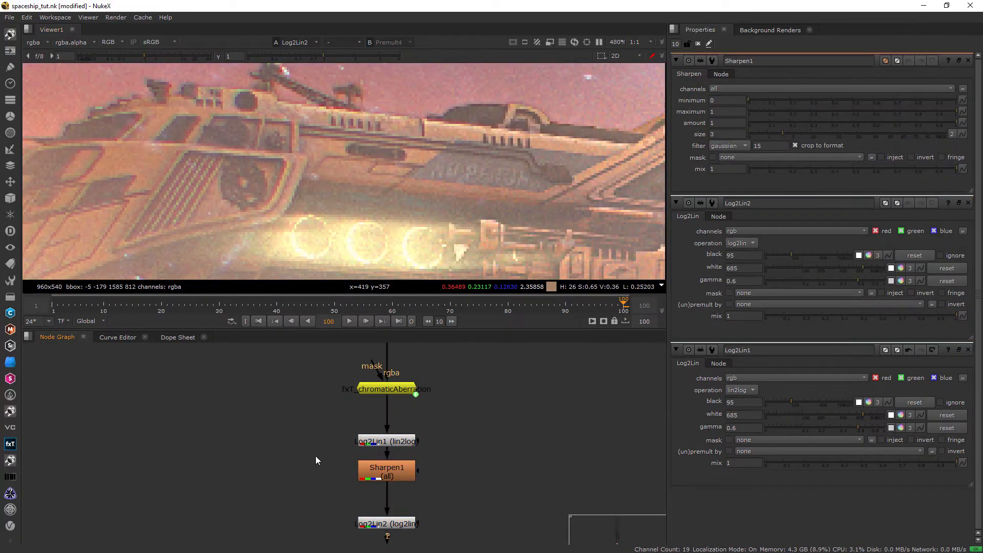
- Disable both Log2Lin nodes around Sharpen1 and select the Sharpen node
drag(347, 413, 442, 462)
shift+drag(326, 503, 433, 504)
key(d)
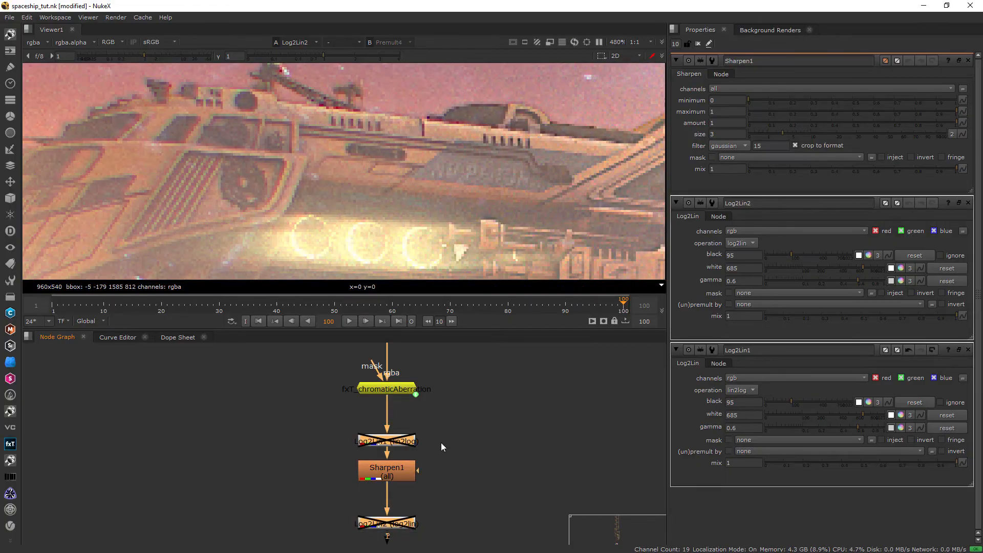
click(398, 462)
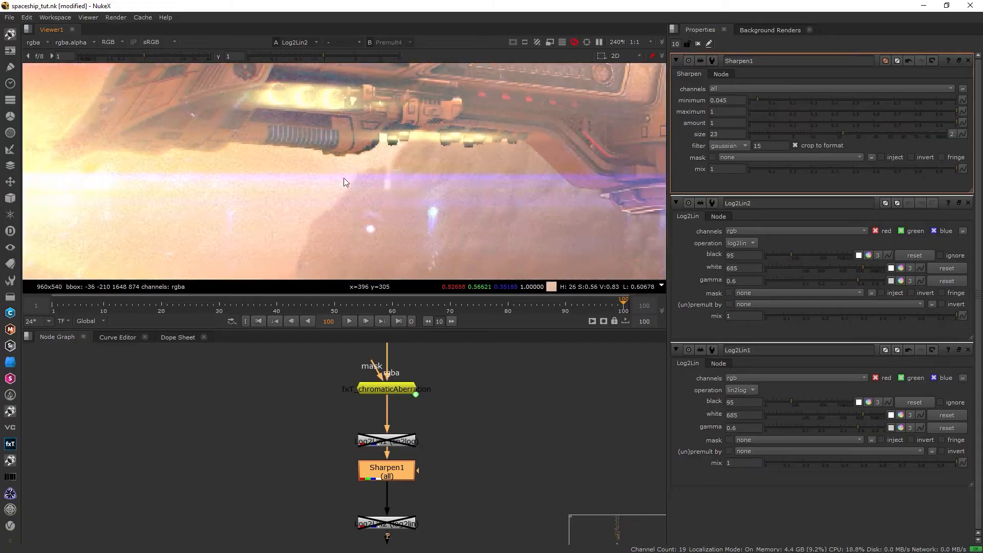
- Compare the sharpened spaceship with both Log2Lin nodes enabled and disabled, ending with them enabled
click(392, 448)
shift+click(386, 522)
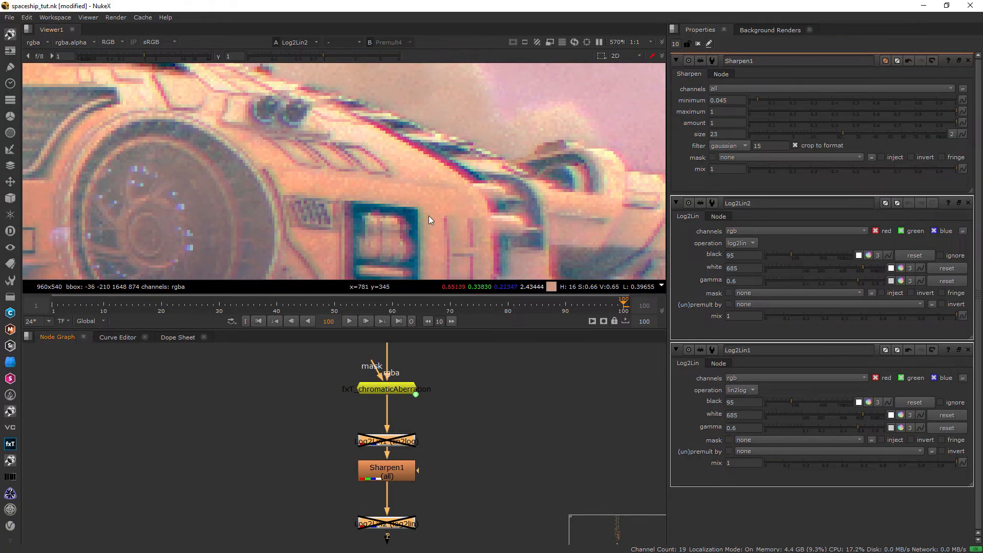
key(d)
key(ctrl+z)
key(d)
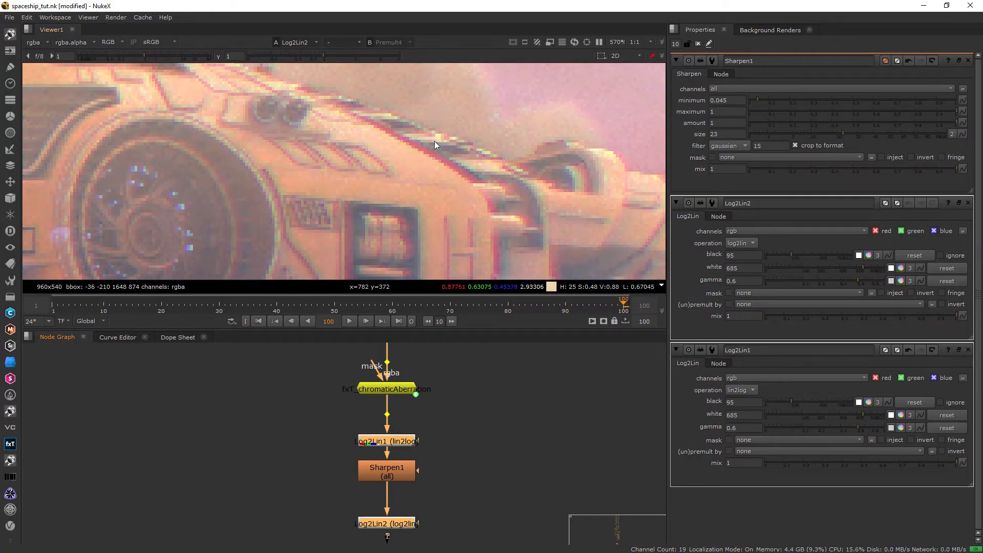
key(d)
key(d)
key(d)
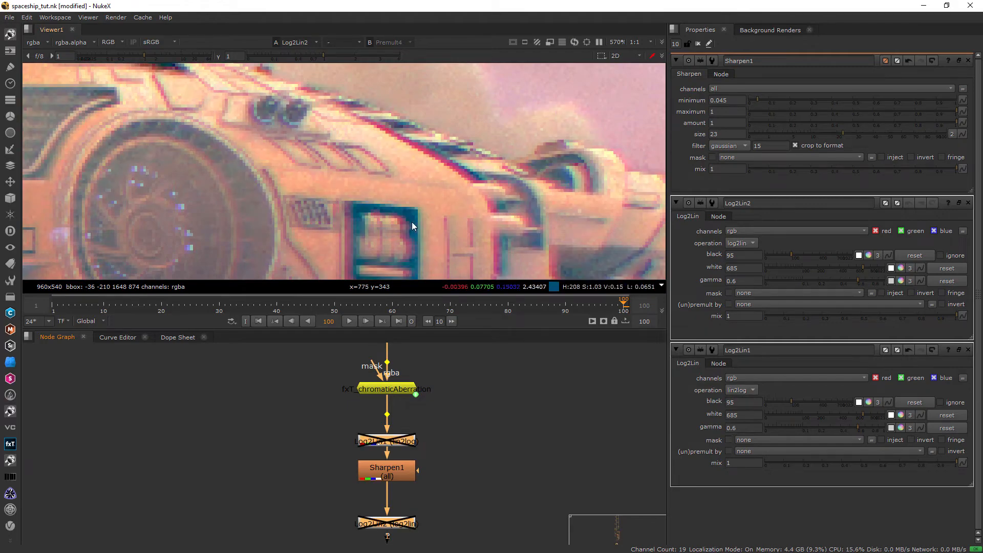
key(d)
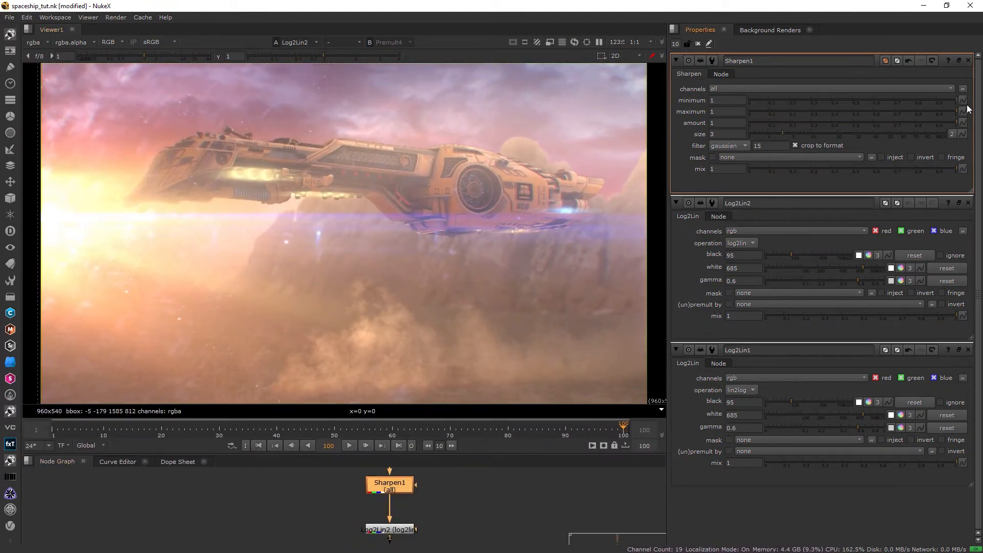
- Undo the last two Sharpen changes and check the sharpening on the spaceship up close
key(ctrl+z)
key(ctrl+z)
scroll(508, 180, up, 3)
middle_click(509, 180)
scroll(446, 282, up, 3)
middle_click(490, 253)
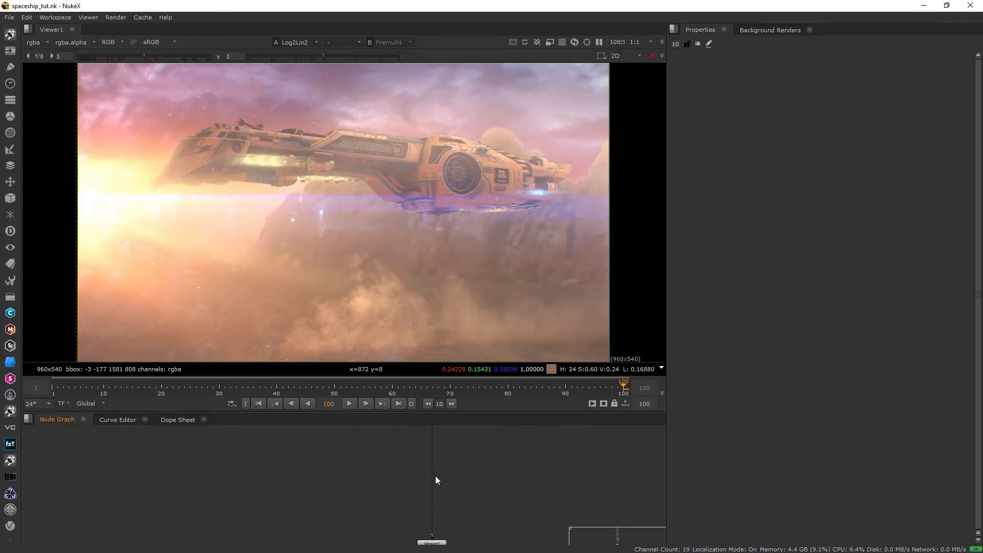
- Add a HeatWave node after Log2Lin2, place it lower in the stream and set its base size to 61
key(Tab)
text(heatwa)
key(Return)
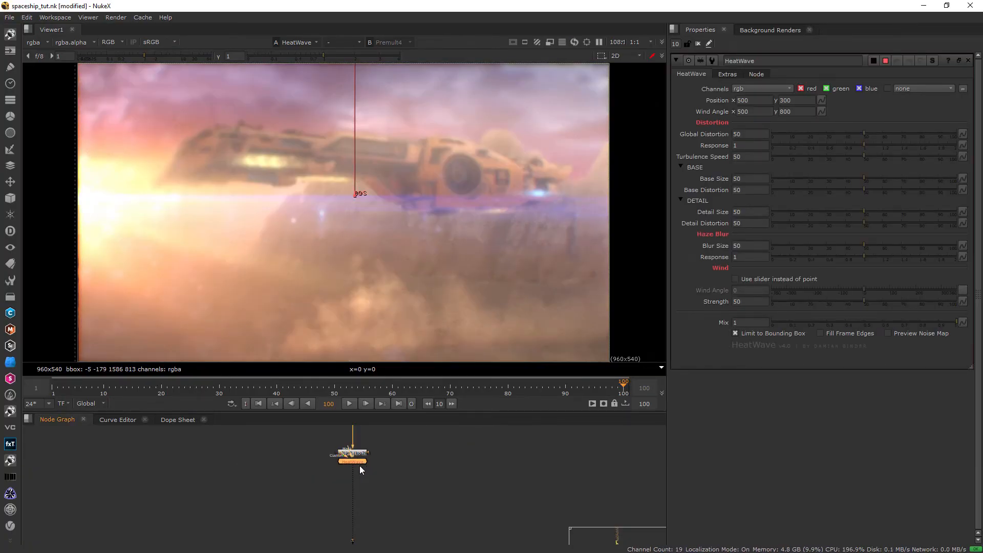
drag(351, 496, 355, 497)
click(884, 178)
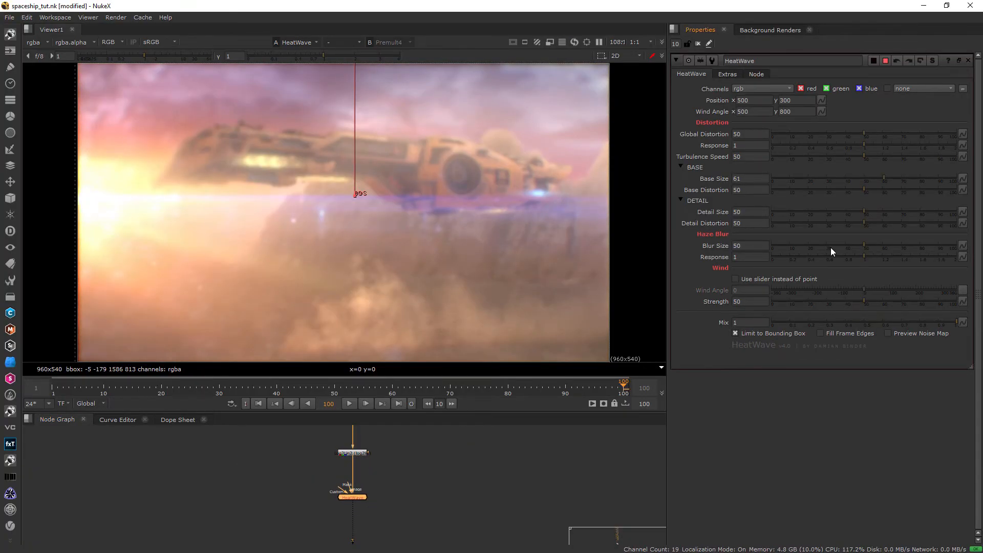
- Set the HeatWave node's haze blur size to 13.5
click(806, 246)
drag(804, 244, 796, 244)
click(373, 488)
mouse_move(378, 517)
middle_down()
mouse_move(377, 462)
mouse_move(379, 507)
middle_up()
- Add a Write node directly after Log2Lin2 and extract the HeatWave node from the stream
click(360, 444)
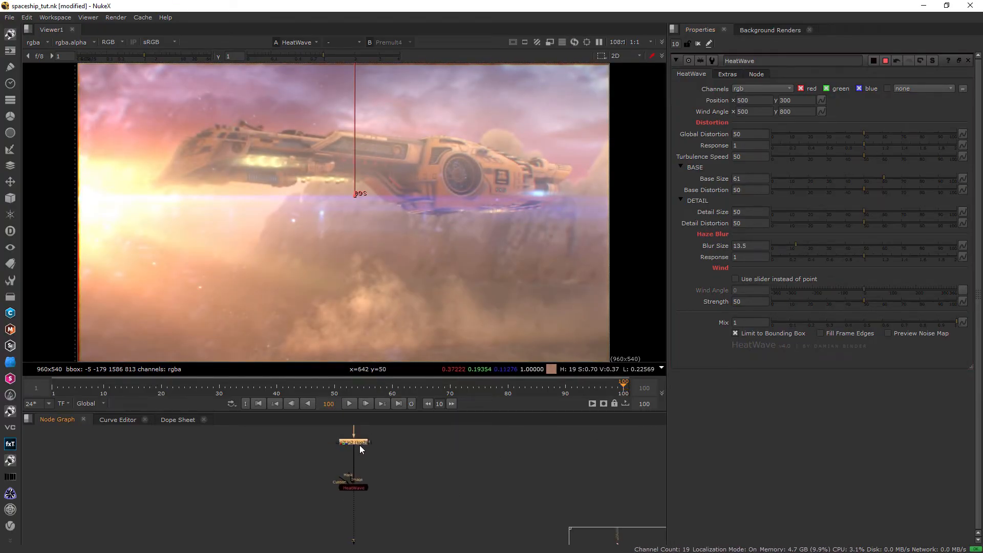
key(w)
double_click(356, 488)
key(ctrl+shift+x)
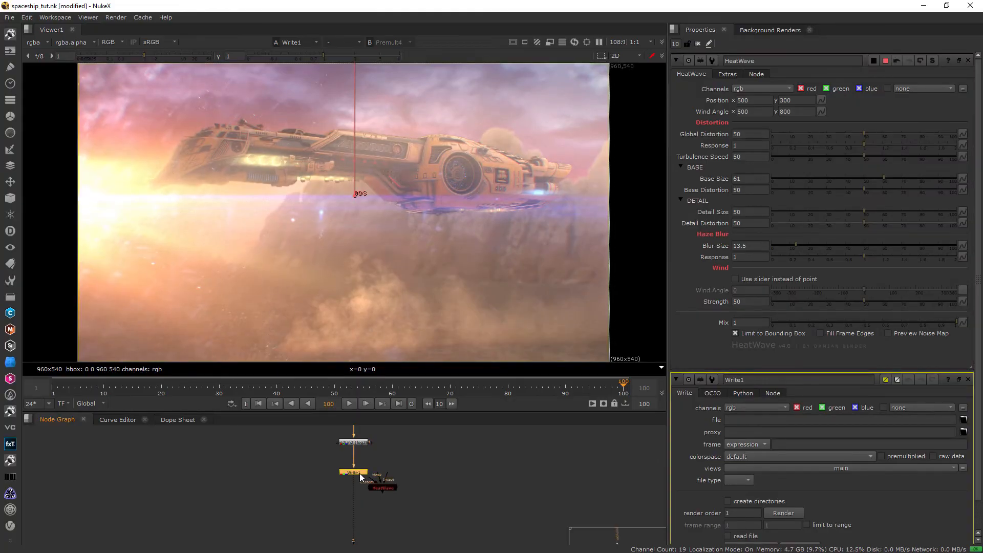
- Set Write1 to output sample.###.jpg on the Desktop and render frame 100 to be read back in
double_click(358, 466)
click(964, 101)
text(sample.###.jpg)
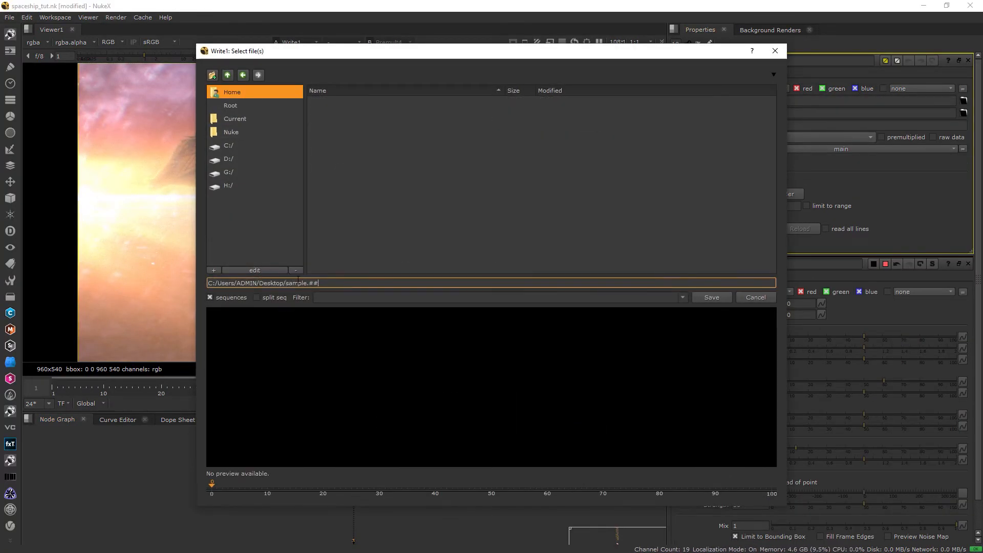
key(Return)
key(F7)
key(Return)
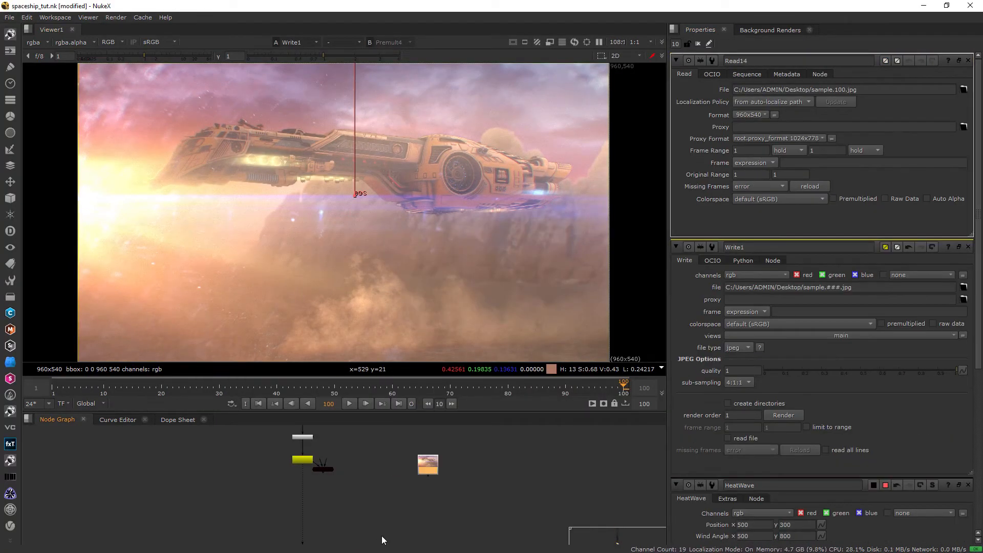
- View the rendered sample image and connect the HeatWave node beneath its Read node
drag(436, 470, 465, 473)
key(1)
drag(324, 472, 370, 498)
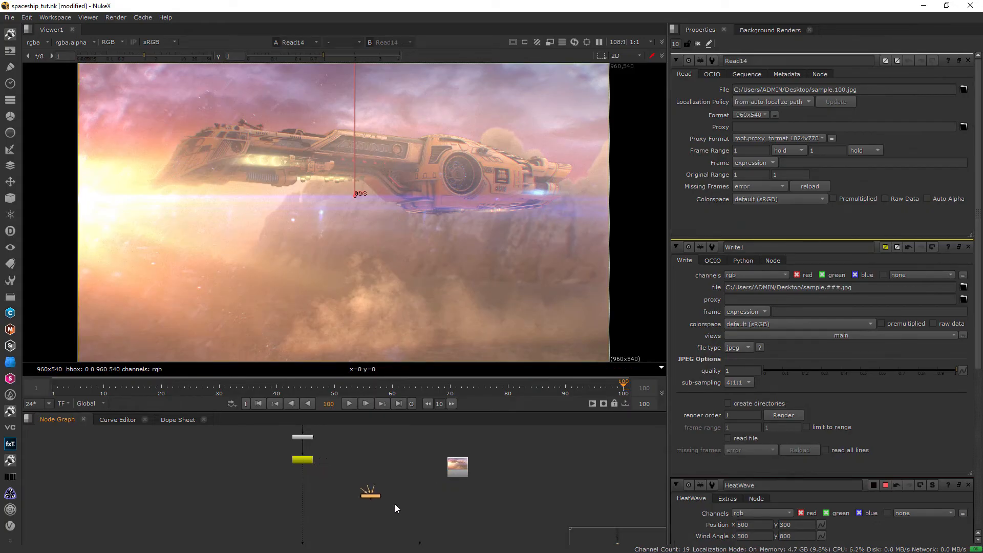
drag(435, 509, 448, 523)
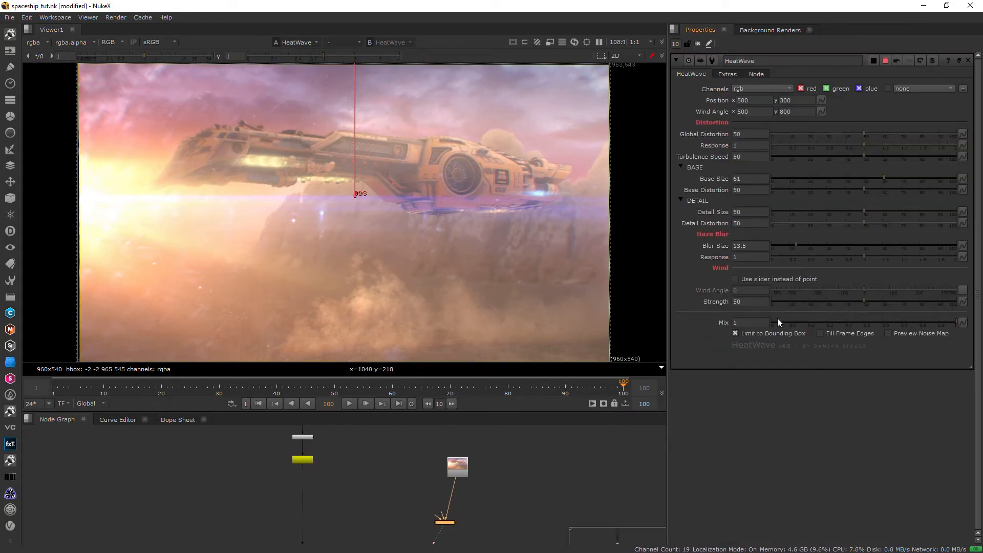
- Set the HeatWave detail size to 19.5 and base size to 3
click(814, 215)
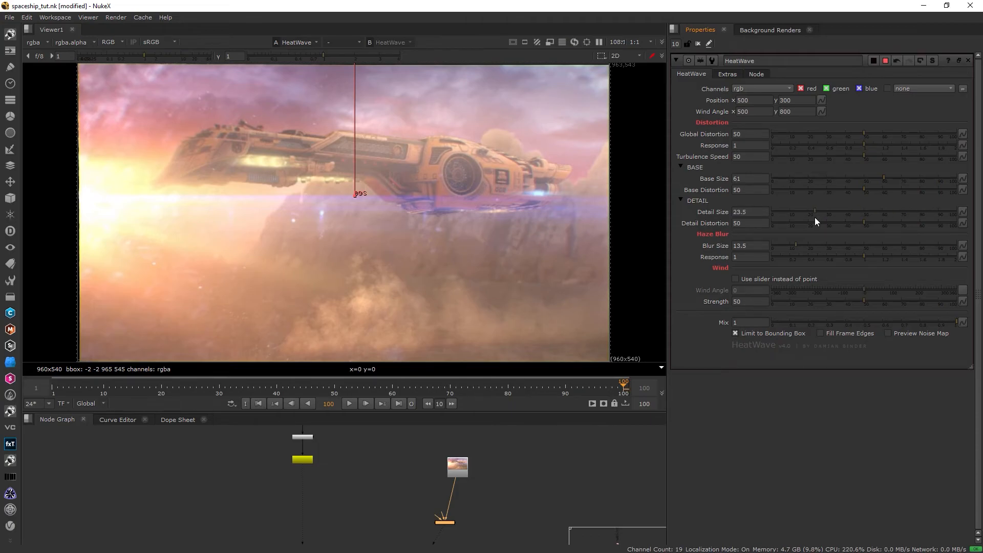
scroll(355, 193, up, 5)
drag(873, 180, 780, 186)
key(f)
click(828, 180)
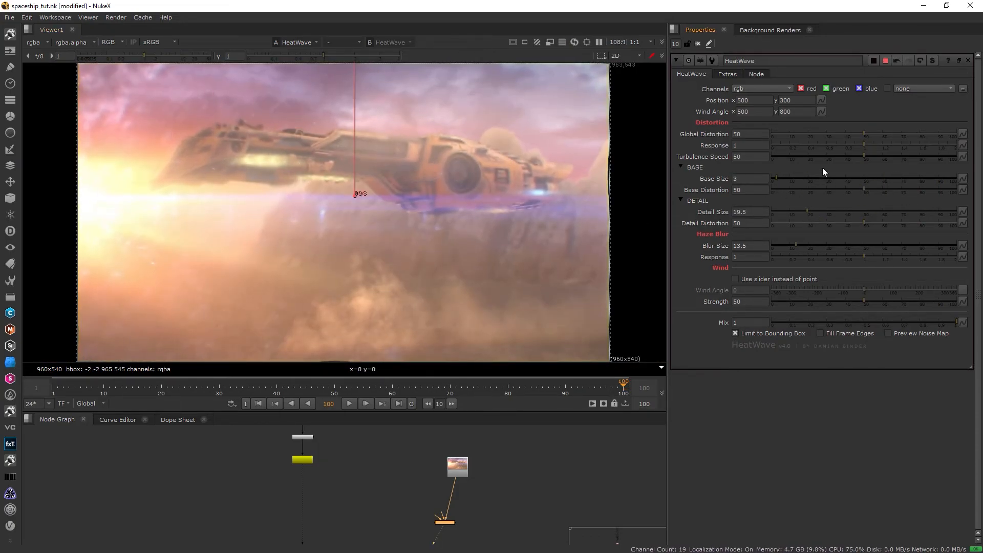
- Enable Fill Frame Edges on HeatWave and set global distortion 51, response 0.46, detail size 4.5, detail distortion 22.5, blur size 4.5 and wind strength 84.5
scroll(613, 172, up, 7)
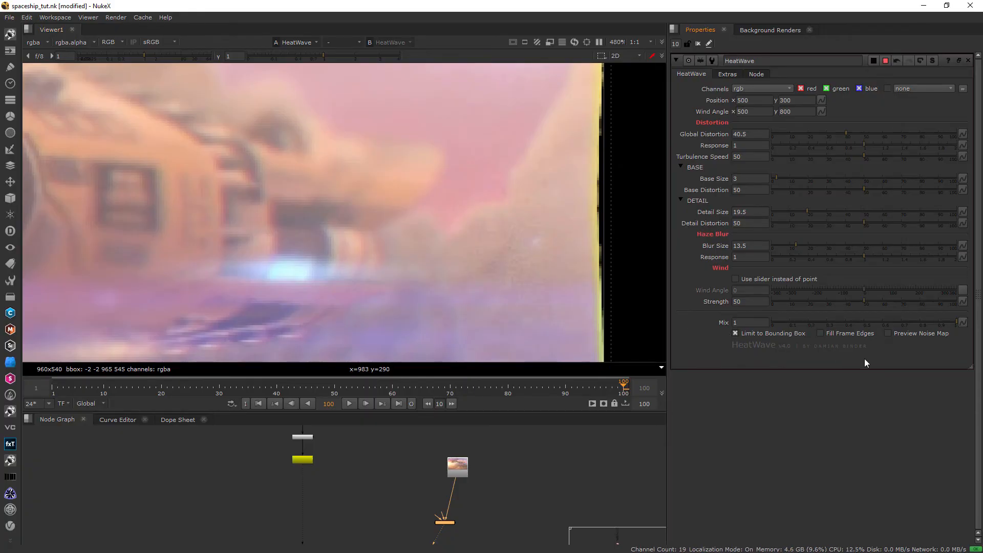
click(832, 334)
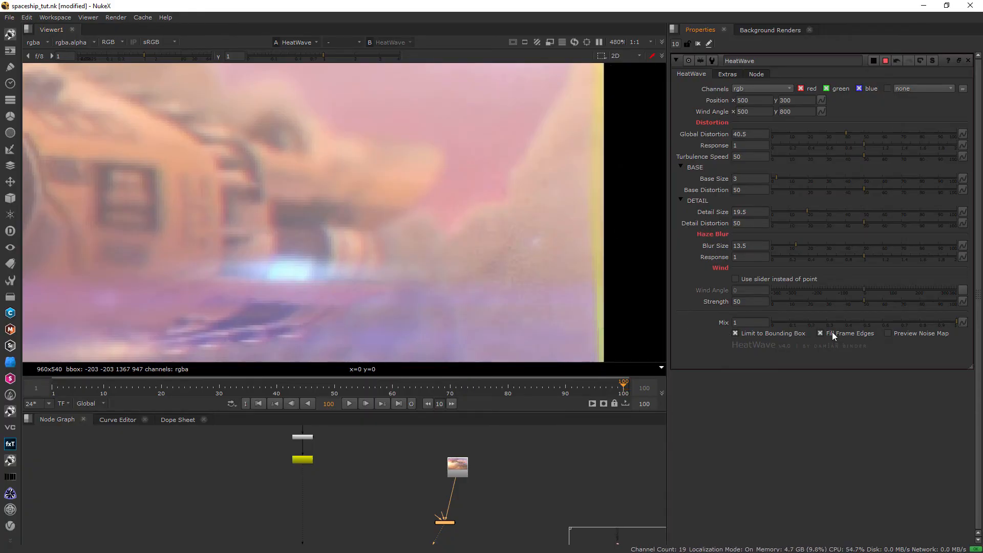
key(f)
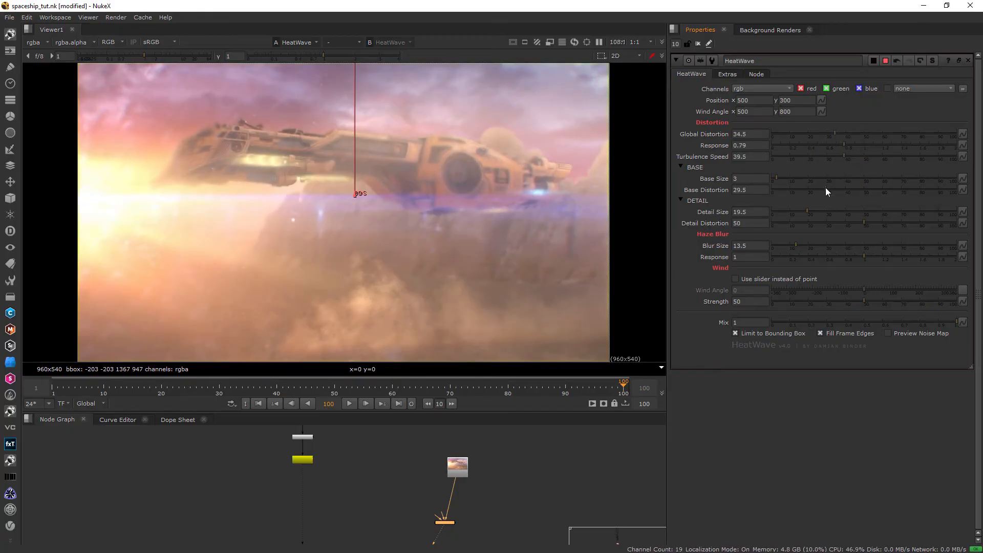
click(810, 257)
click(776, 302)
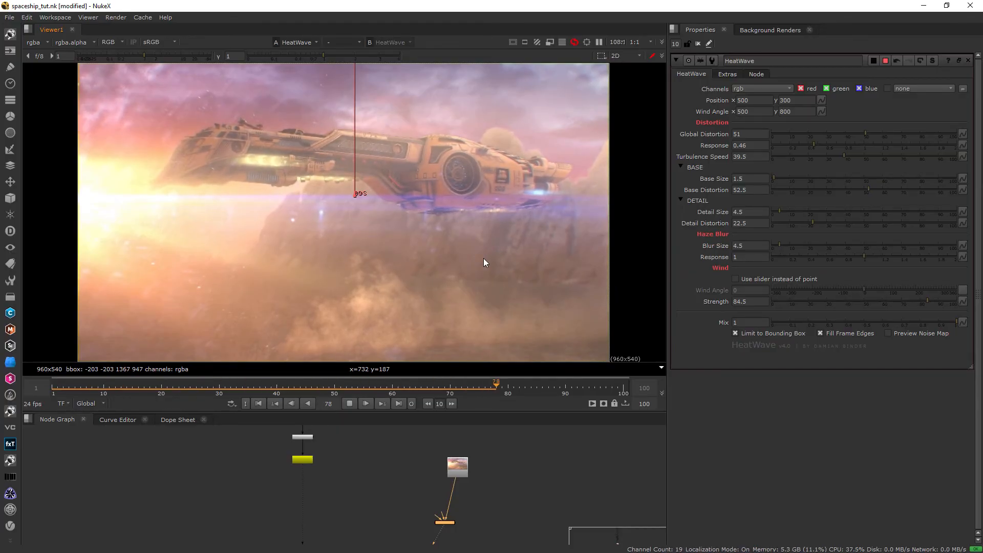
- Insert the HeatWave node back into the main stream between Log2Lin2 and Write1
drag(392, 357, 149, 444)
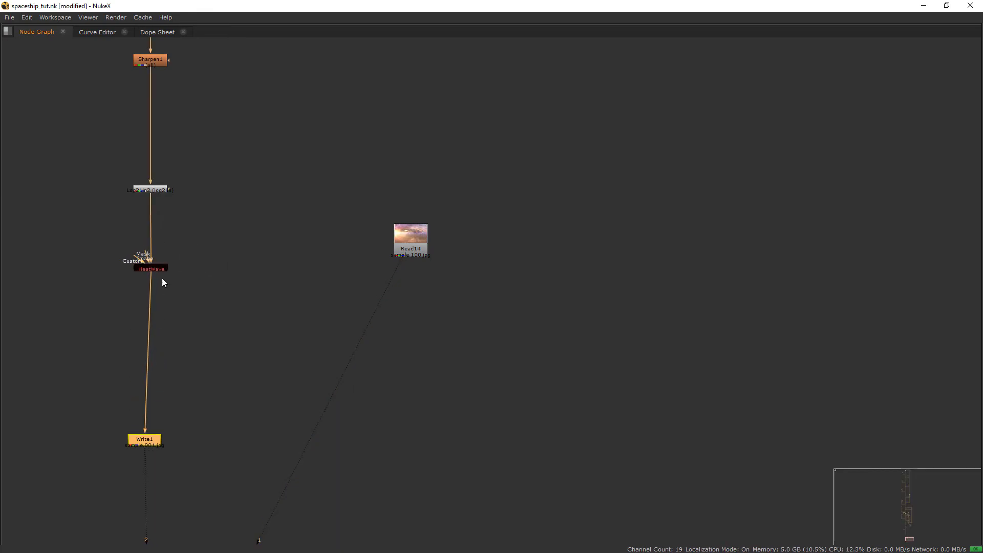
drag(162, 273, 163, 300)
click(148, 440)
key(f)
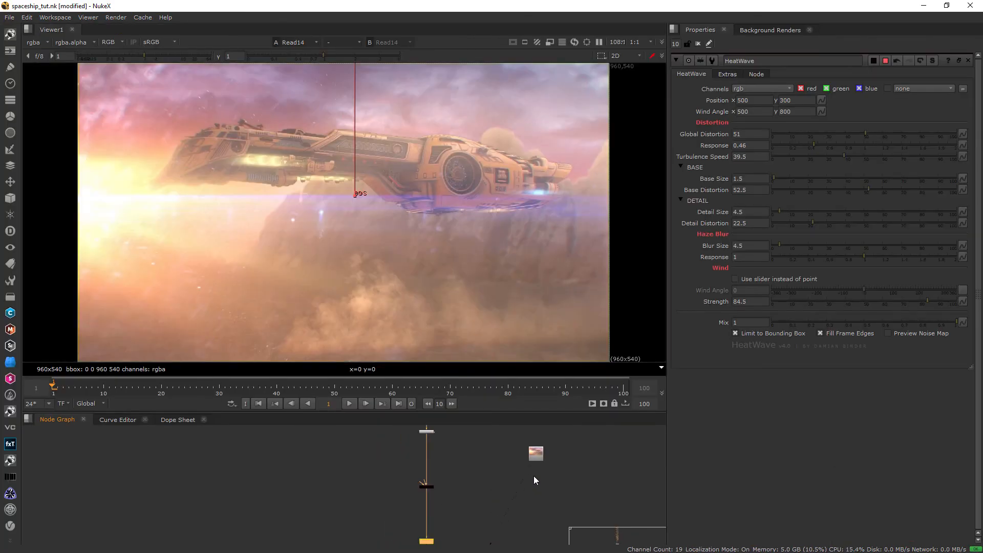
- Add a CameraShake node and connect it beneath the rendered sample image's Read node
key(Tab)
text(camera)
key(Down)
key(Down)
key(Down)
key(Return)
key(ctrl+shift+x)
drag(363, 475, 420, 475)
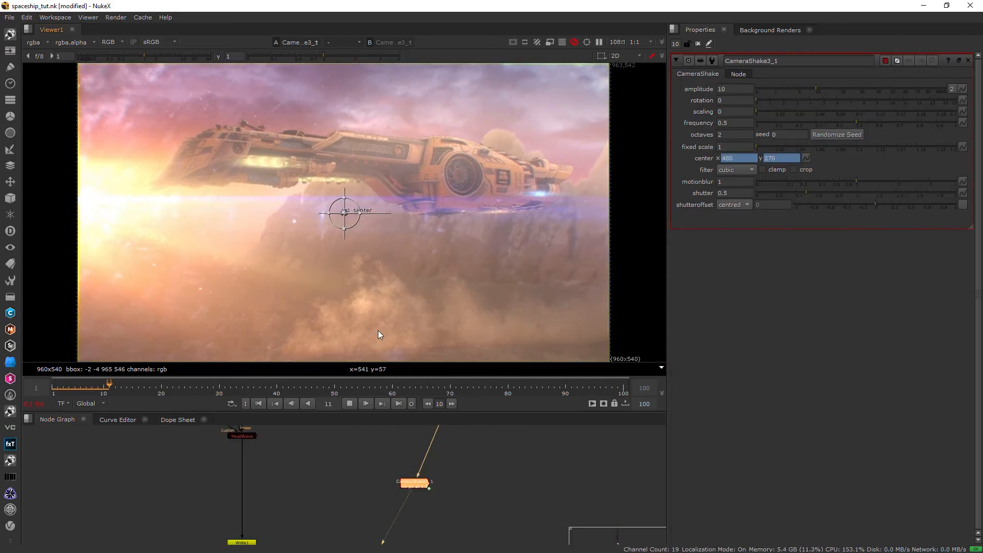
- Set the camera shake amplitude to 6 and frequency to 0.98, then play back the result
key(j)
key(k)
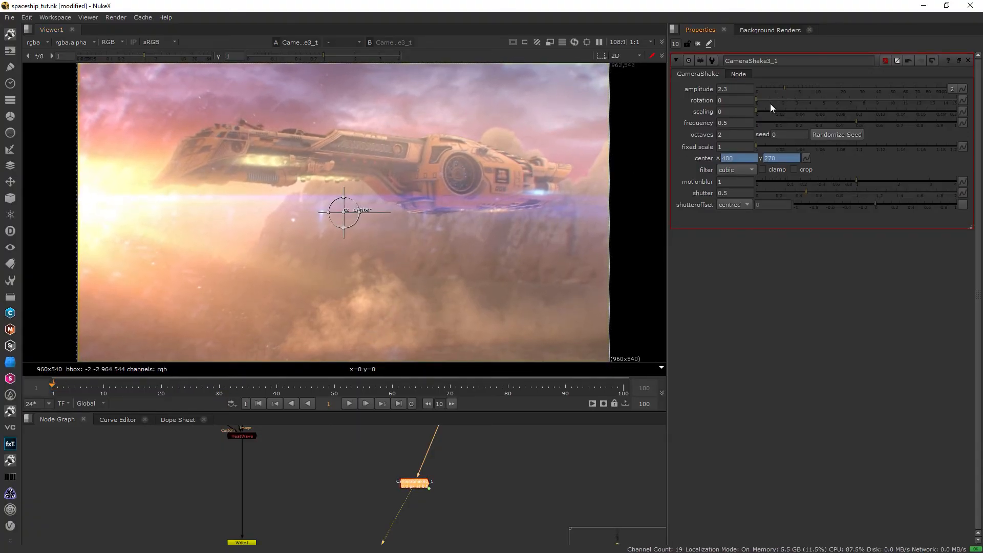
drag(790, 88, 803, 88)
drag(843, 122, 953, 124)
key(l)
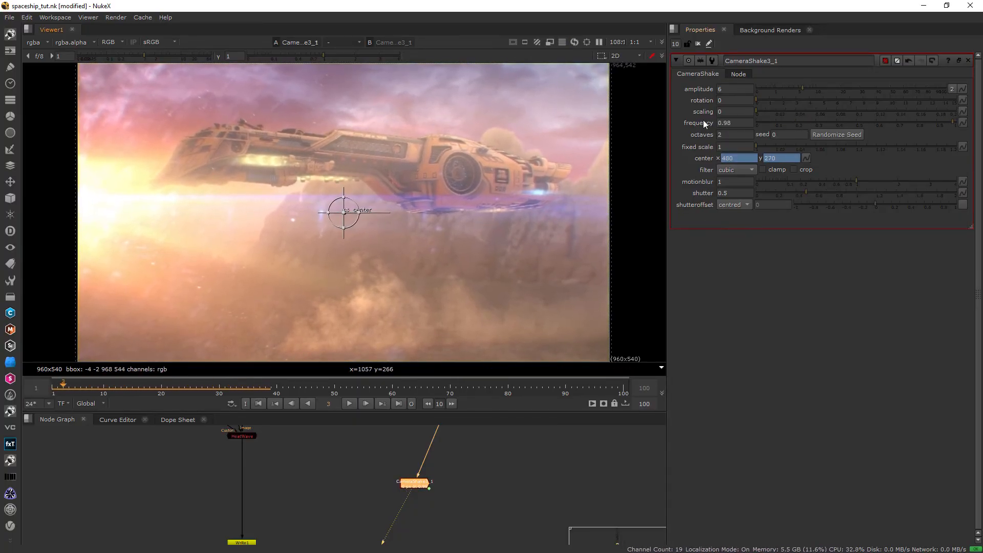
- Reduce the camera shake amplitude to 3 and play the shot from its first frame
drag(730, 88, 680, 109)
text(3)
key(Return)
key(Home)
key(l)
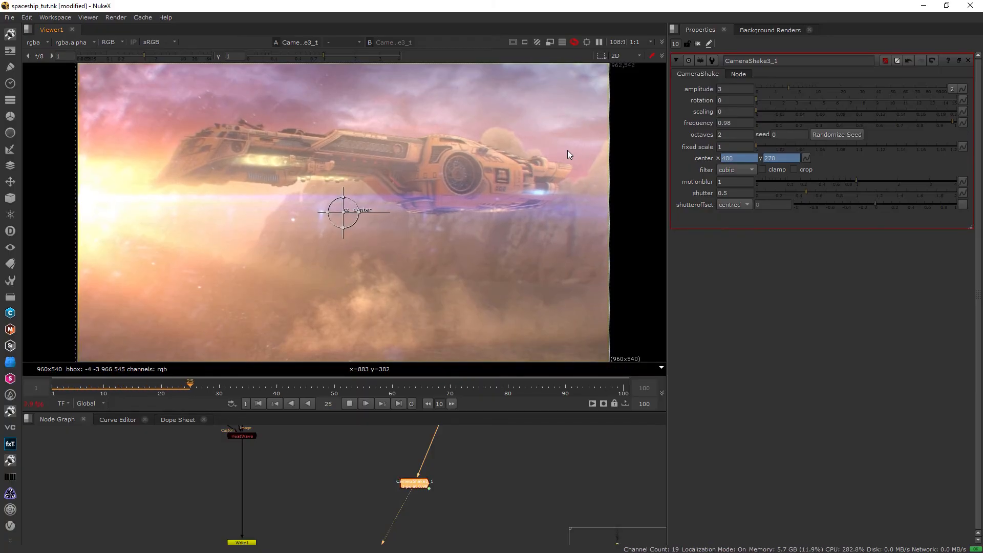
- Extract the CameraShake node from the sample image and move it up alongside the main stream
click(368, 480)
key(space)
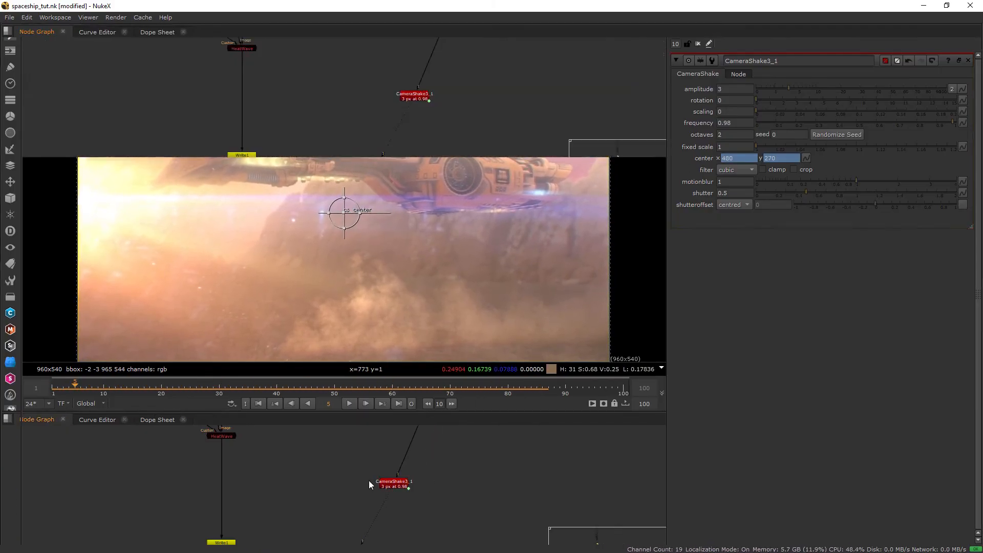
click(426, 486)
key(ctrl+shift+x)
drag(435, 487, 362, 236)
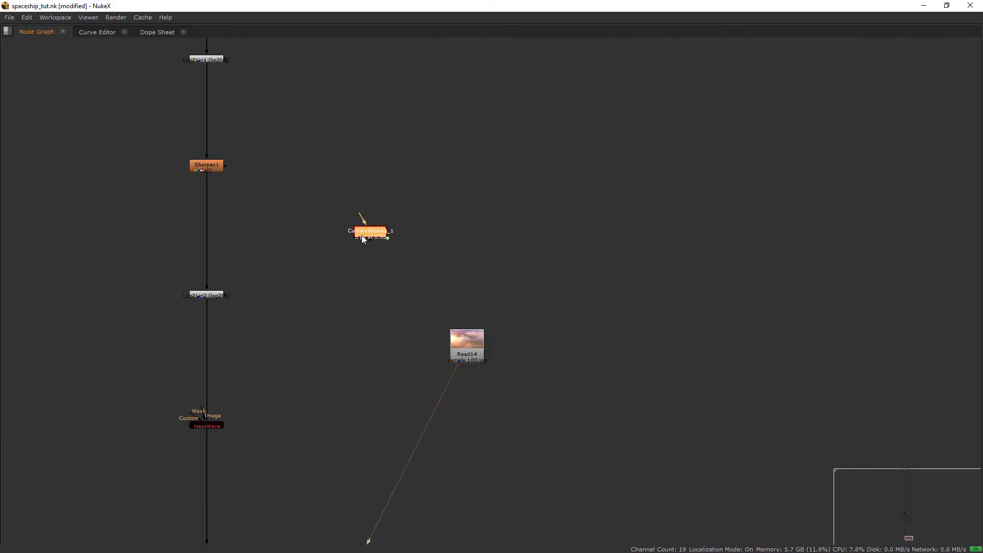
middle_drag(362, 237, 516, 453)
scroll(517, 454, down, 2)
drag(518, 455, 457, 134)
middle_drag(457, 135, 511, 438)
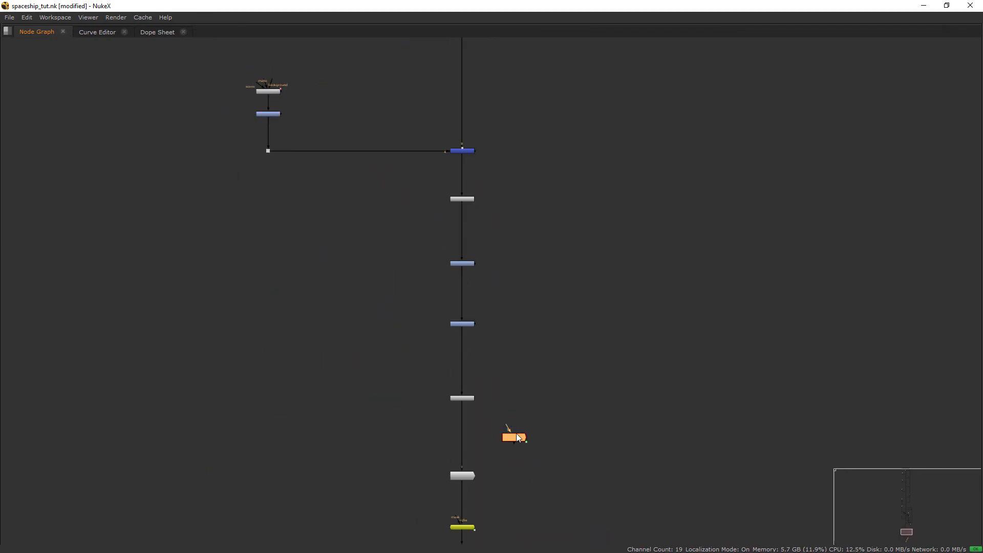
- Insert the CameraShake node into the main stream, well above the Sharpen and HeatWave nodes
drag(477, 130, 469, 118)
middle_drag(469, 118, 470, 409)
scroll(468, 410, up, 3)
click(462, 414)
drag(465, 404, 469, 386)
key(space)
- Check the composite at Write1 on several frames, including 23, 73 and 80
scroll(481, 450, down, 4)
middle_drag(482, 450, 403, 407)
middle_drag(395, 537, 384, 502)
scroll(384, 502, up, 2)
click(180, 389)
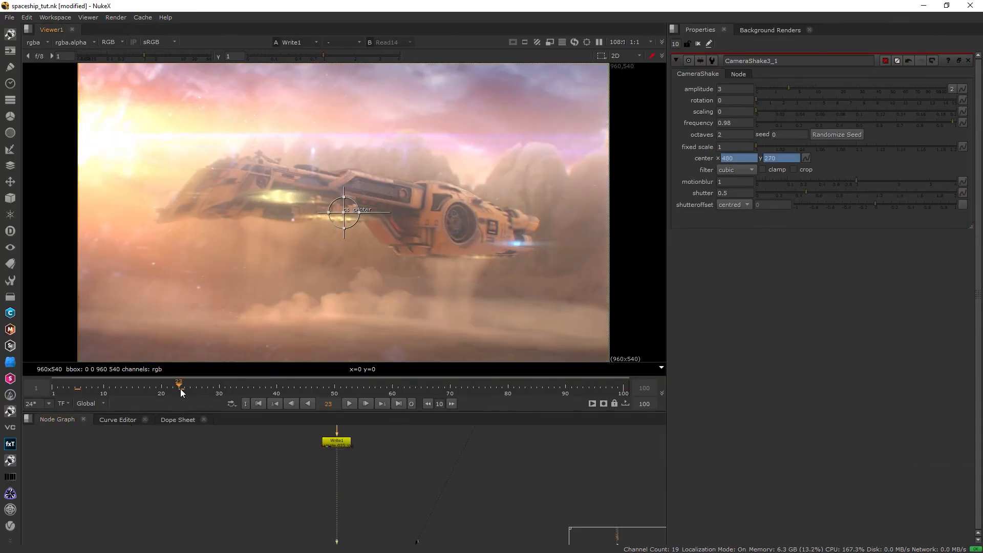
click(380, 387)
click(468, 386)
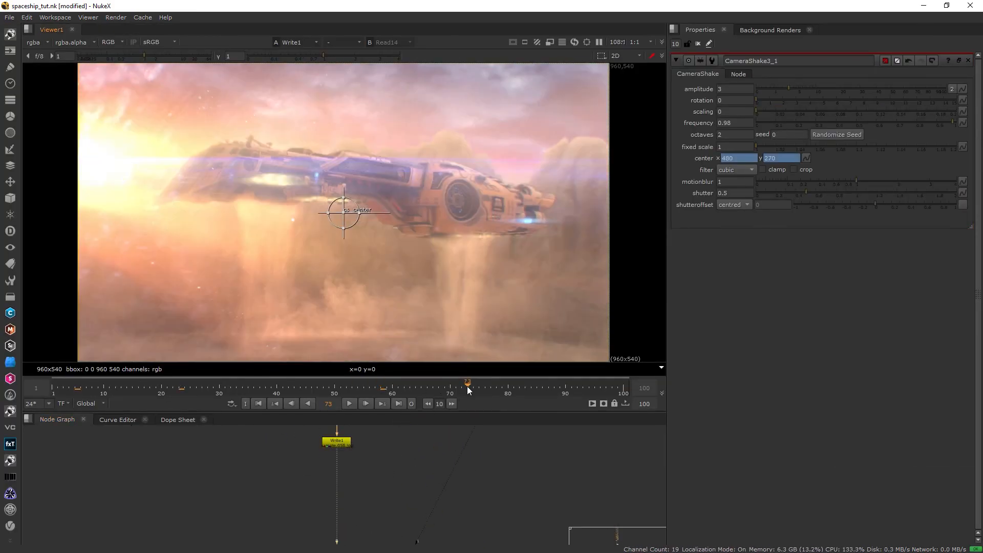
click(508, 387)
- Close the open node properties and add an OCIOFileTransform node after the HeatWave node
click(698, 43)
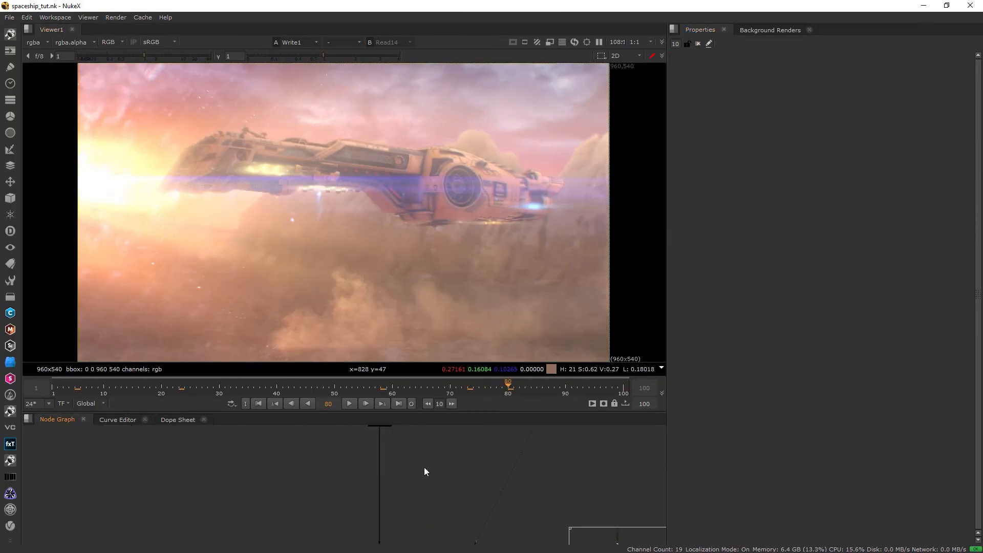
drag(425, 473, 347, 419)
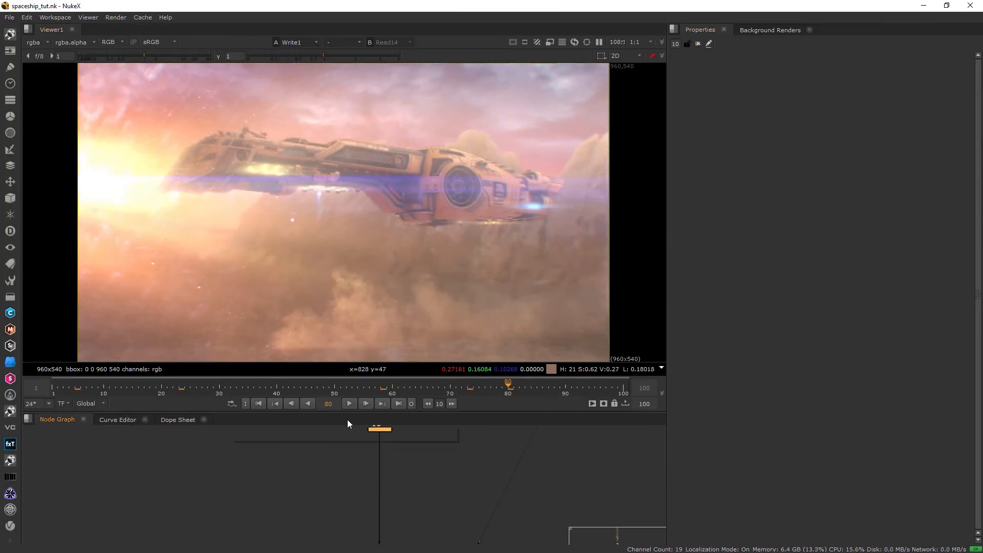
key(Tab)
text(ocio)
key(Return)
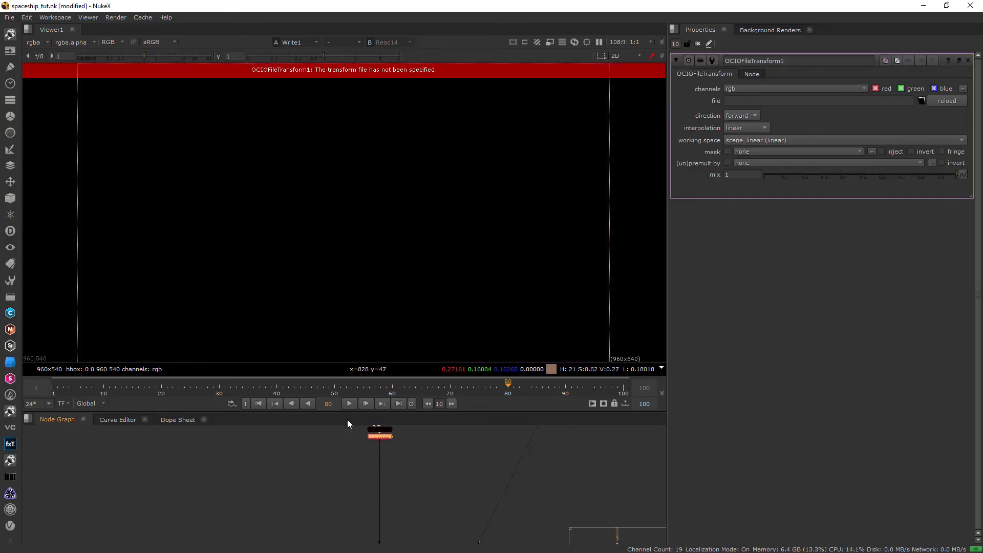
scroll(383, 469, up, 3)
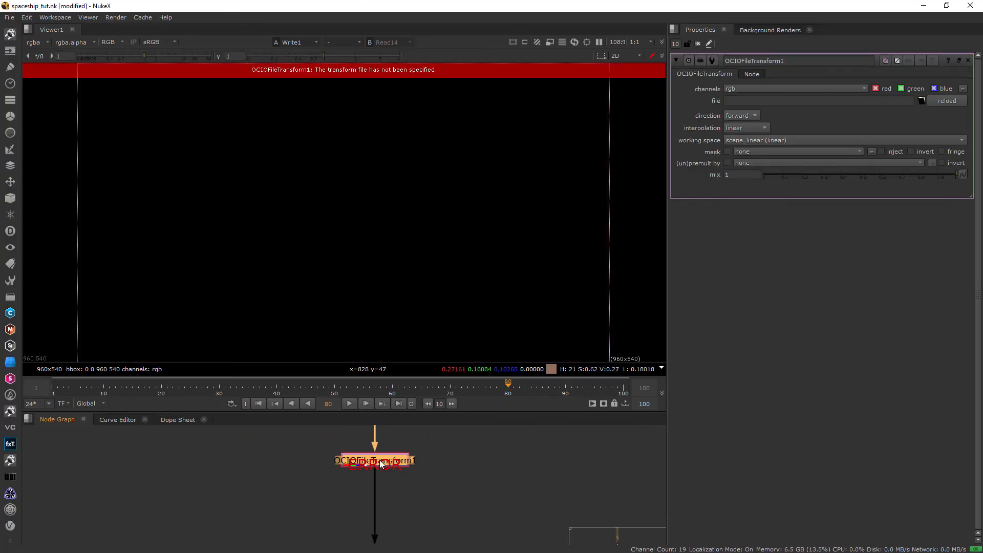
- Load the Deadpool Standard LUT in OCIOFileTransform1 and a cinematic Rec709 .cube LUT in OCIOFileTransform2, then scrub through the graded shot
click(922, 102)
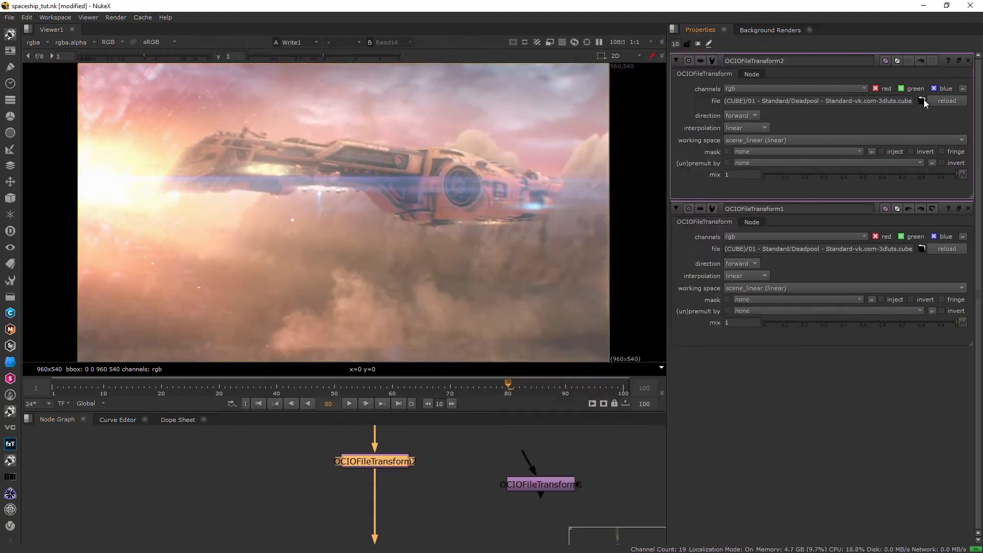
click(922, 249)
click(229, 75)
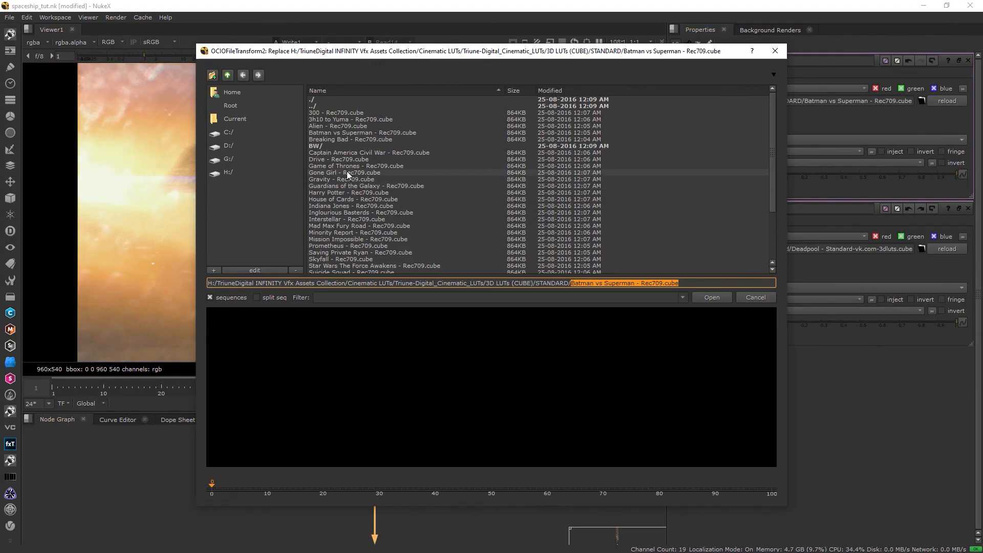
scroll(346, 171, down, 5)
click(358, 244)
key(Return)
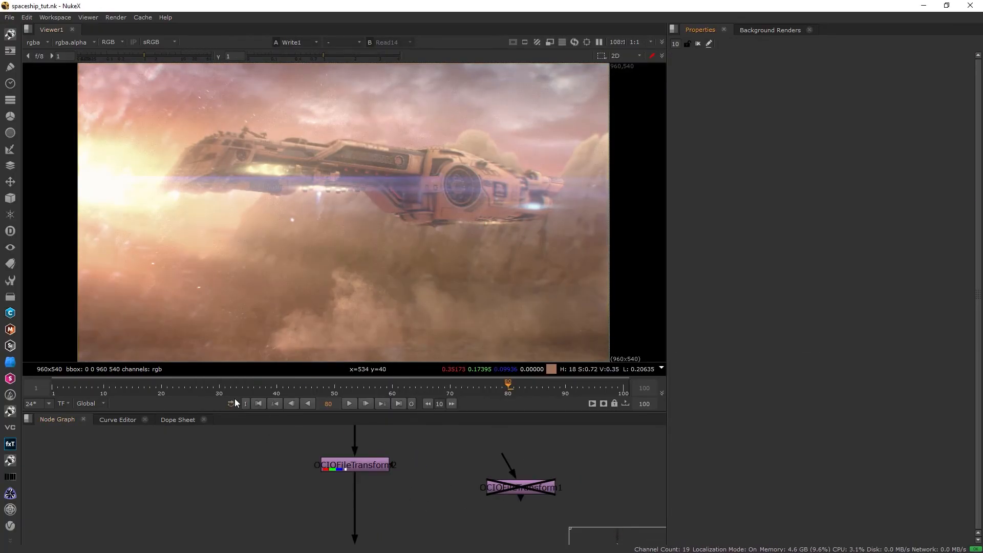
drag(344, 394, 446, 389)
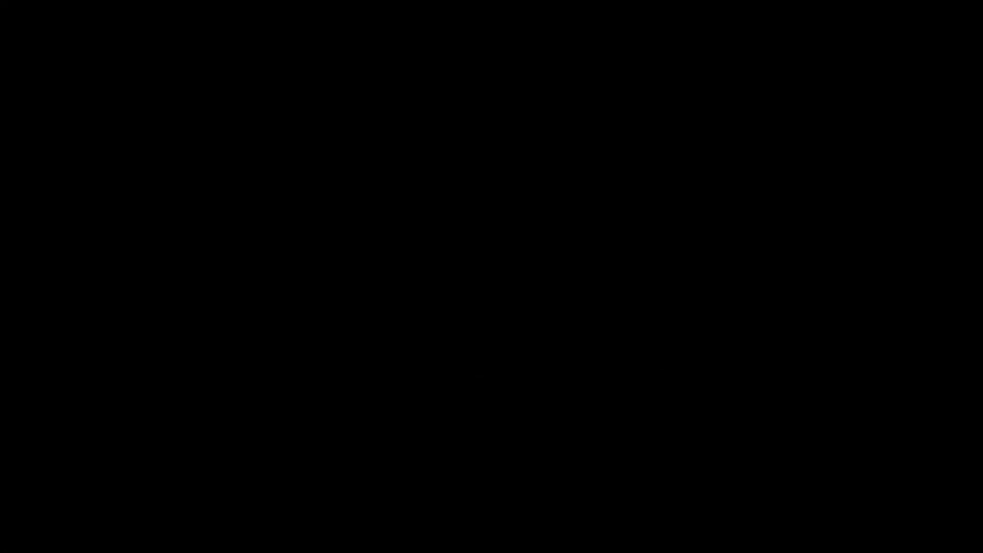